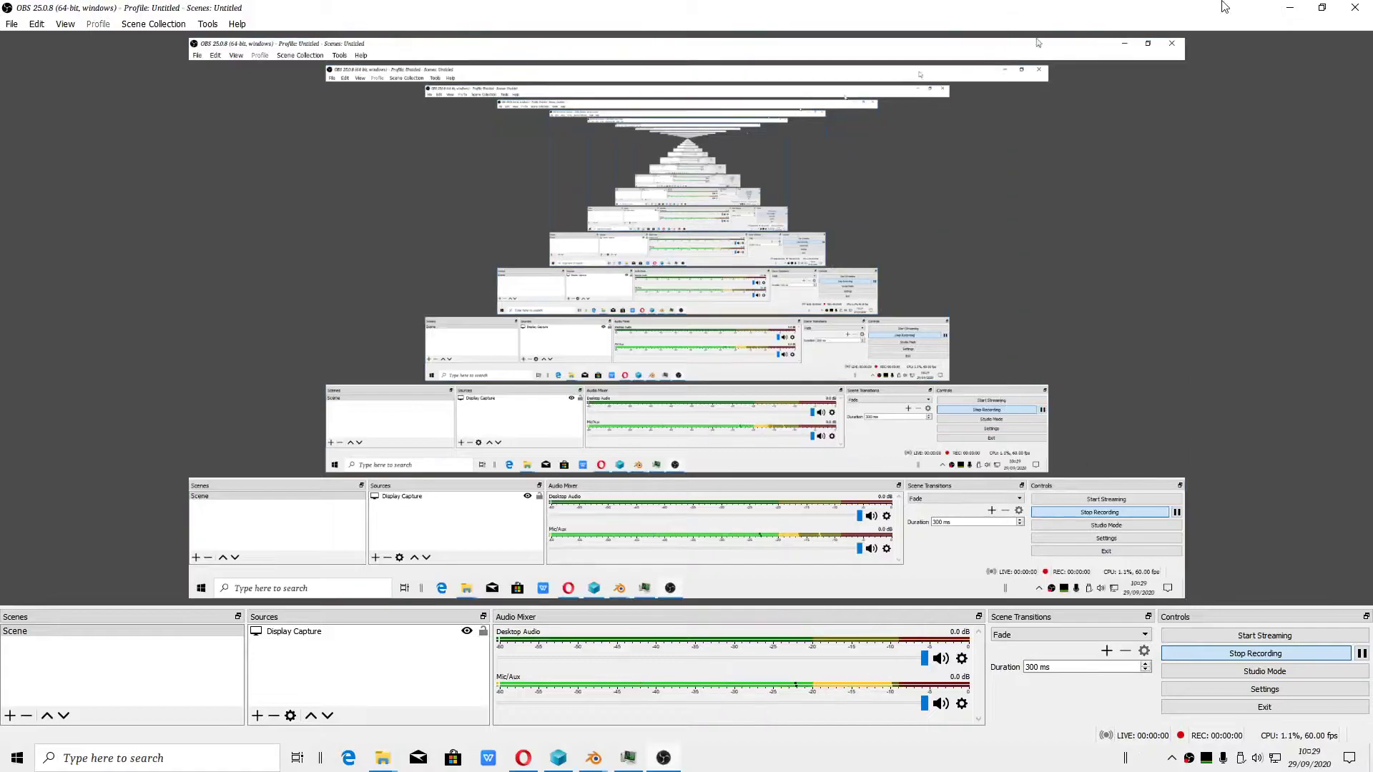
Bring Blender to the front, then show and dismiss the splash screen
{"action": "left_click", "coordinate": [1290, 7]}
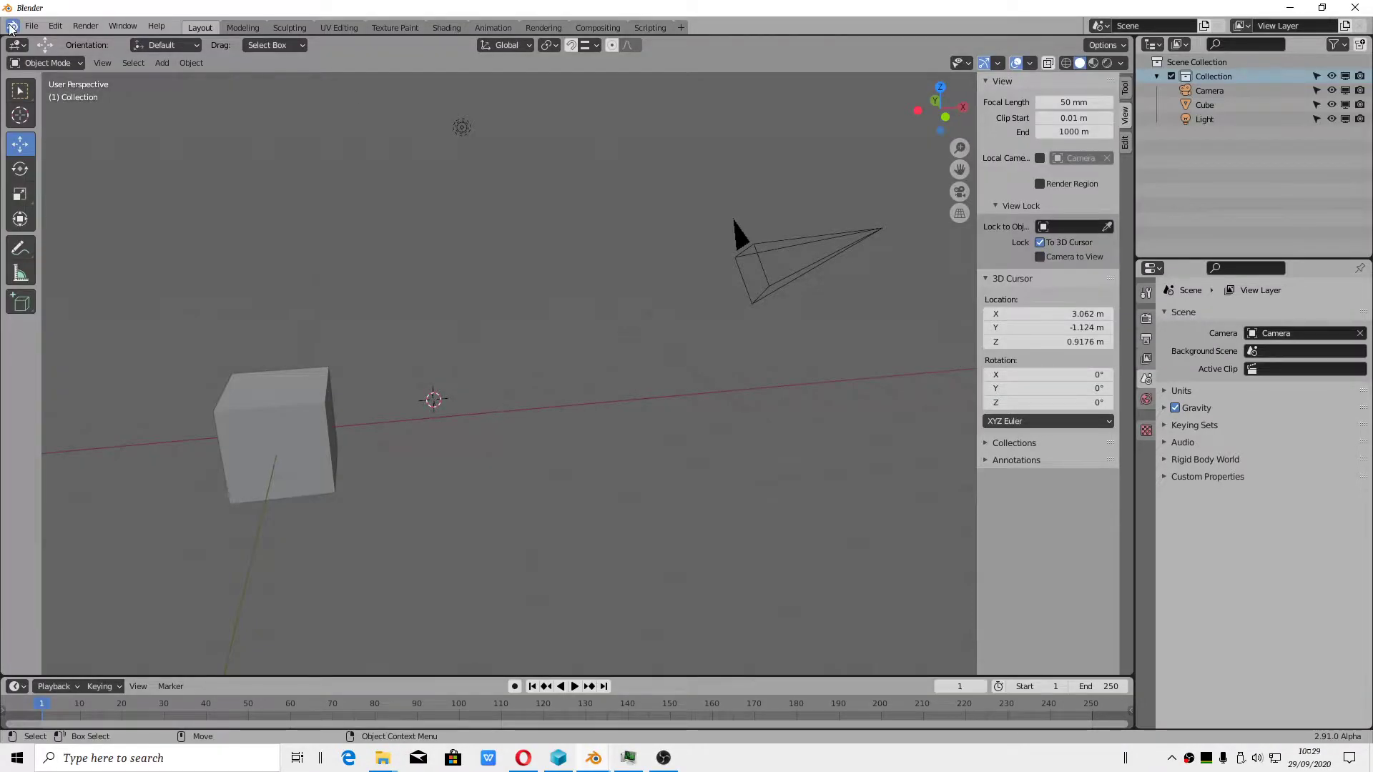
{"action": "left_click", "coordinate": [31, 26]}
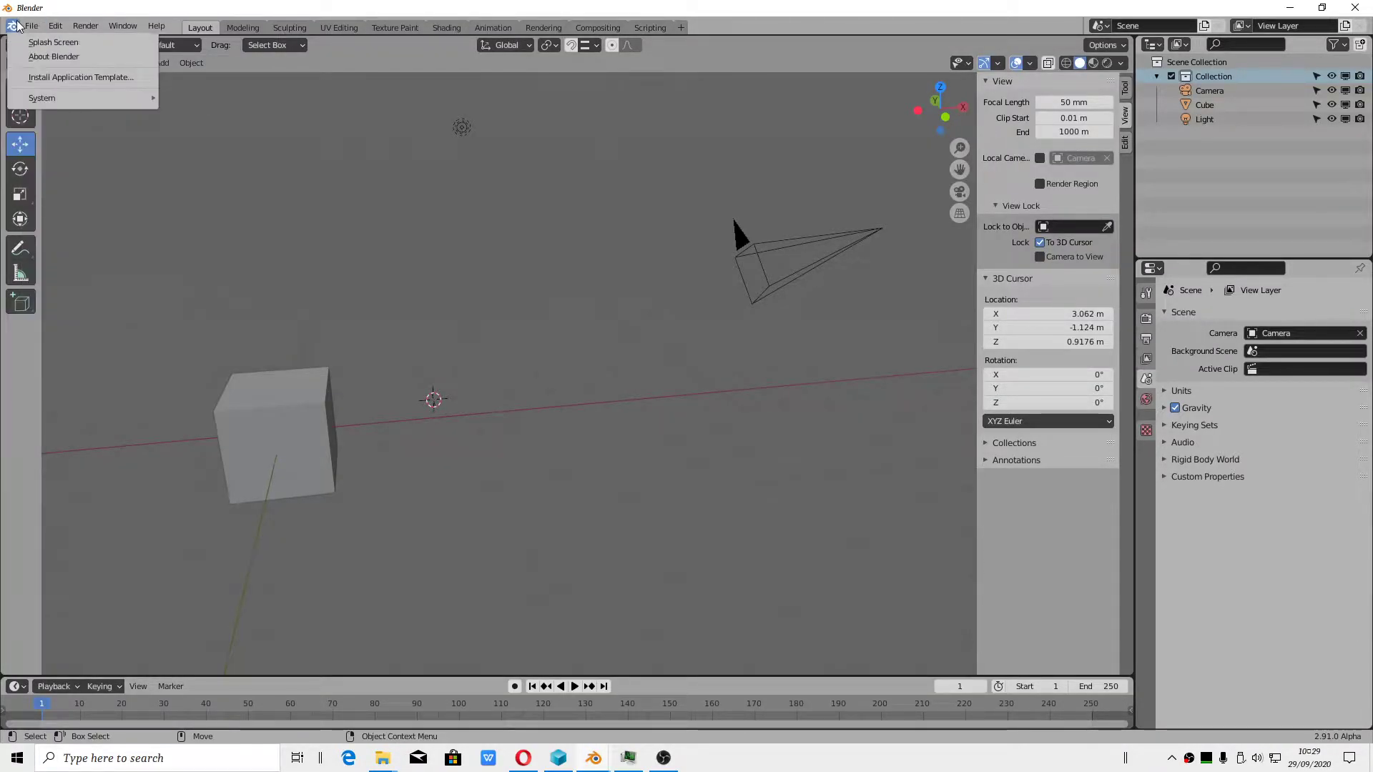
{"action": "left_click", "coordinate": [43, 41]}
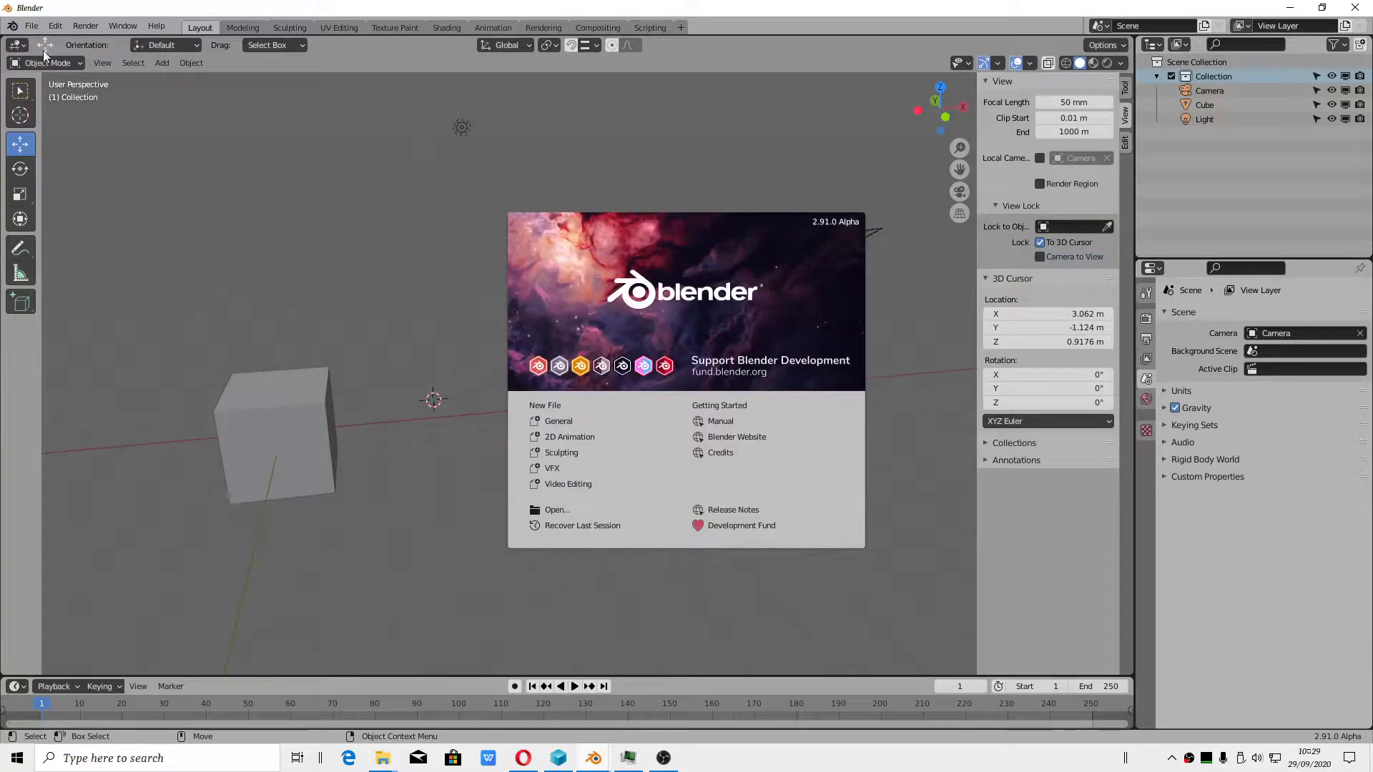
{"action": "left_click", "coordinate": [649, 253]}
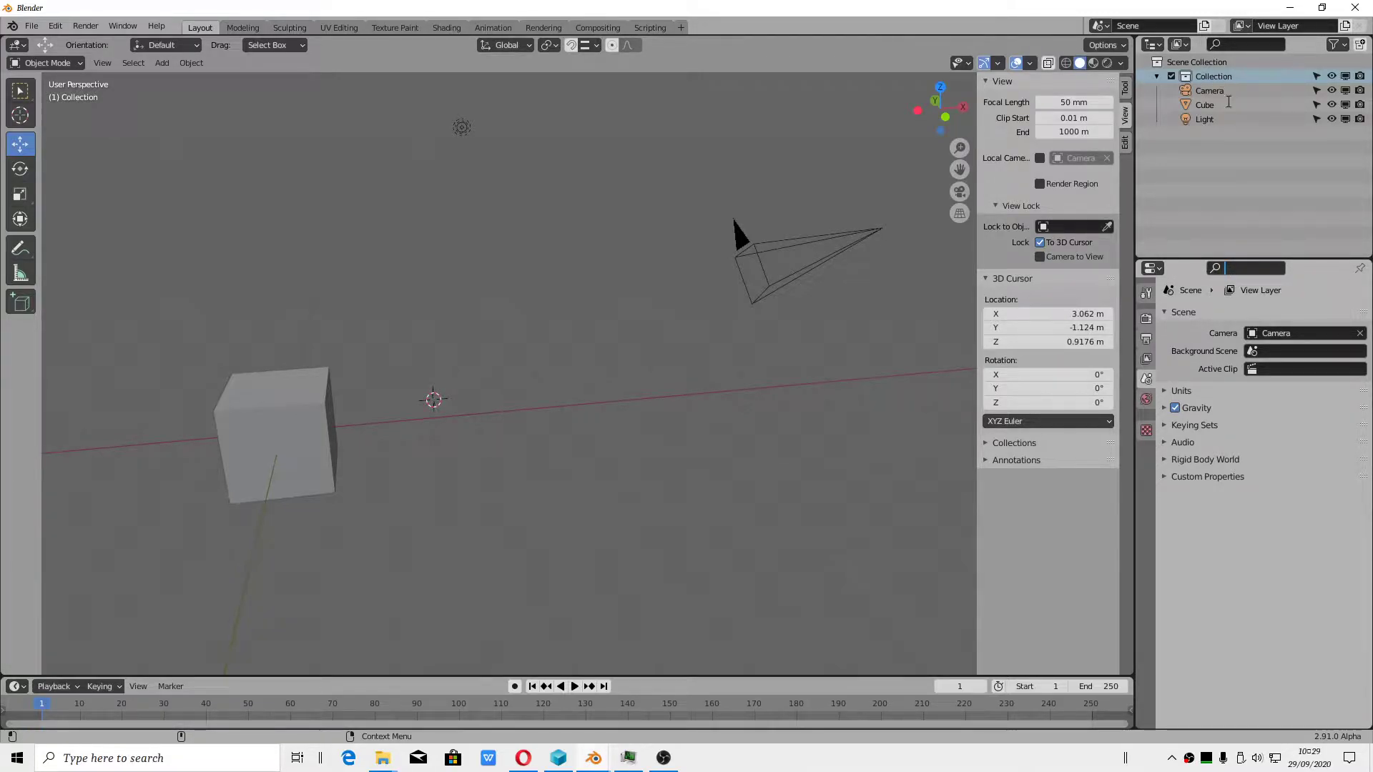
{"action": "left_click", "coordinate": [1234, 273]}
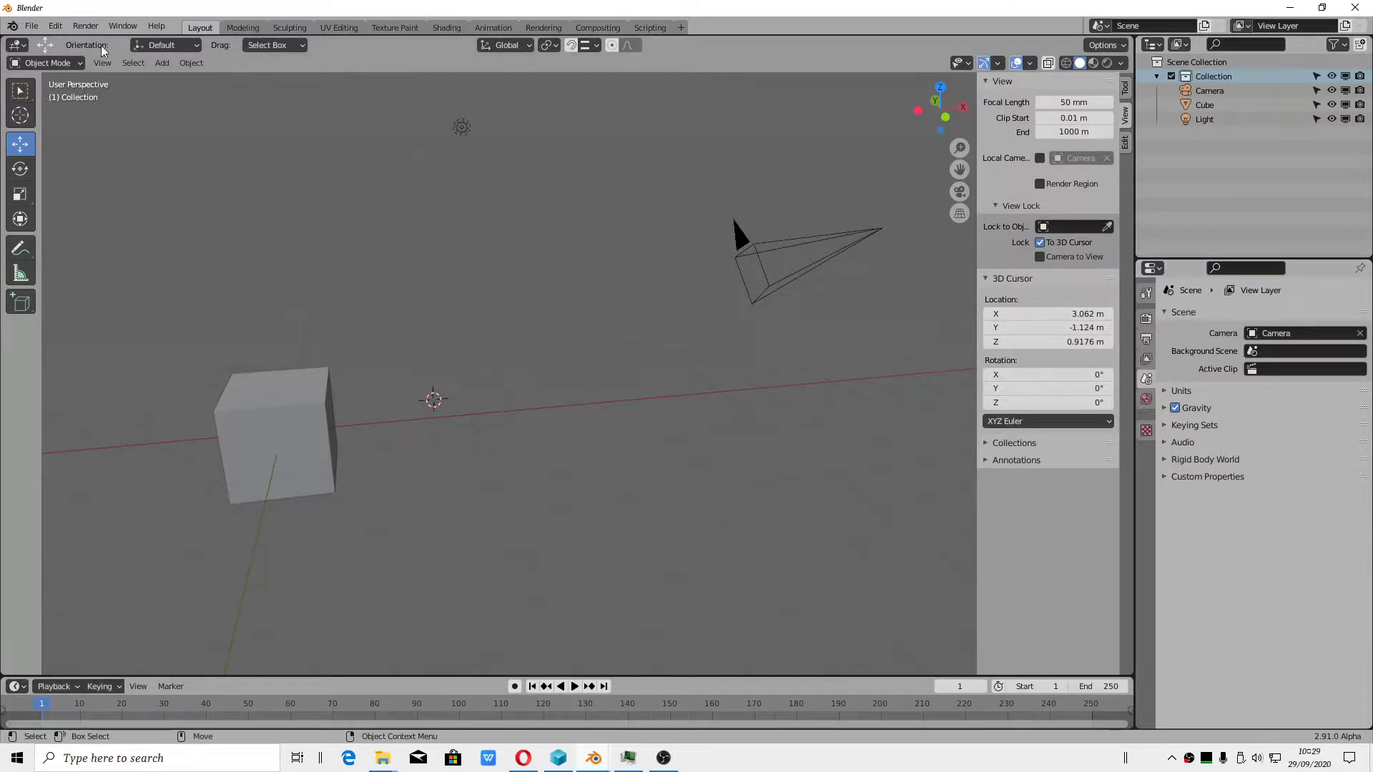
Browse the Viewport preferences, close them, then select the cube and look down on it
{"action": "left_click", "coordinate": [56, 25]}
{"action": "left_click", "coordinate": [82, 244]}
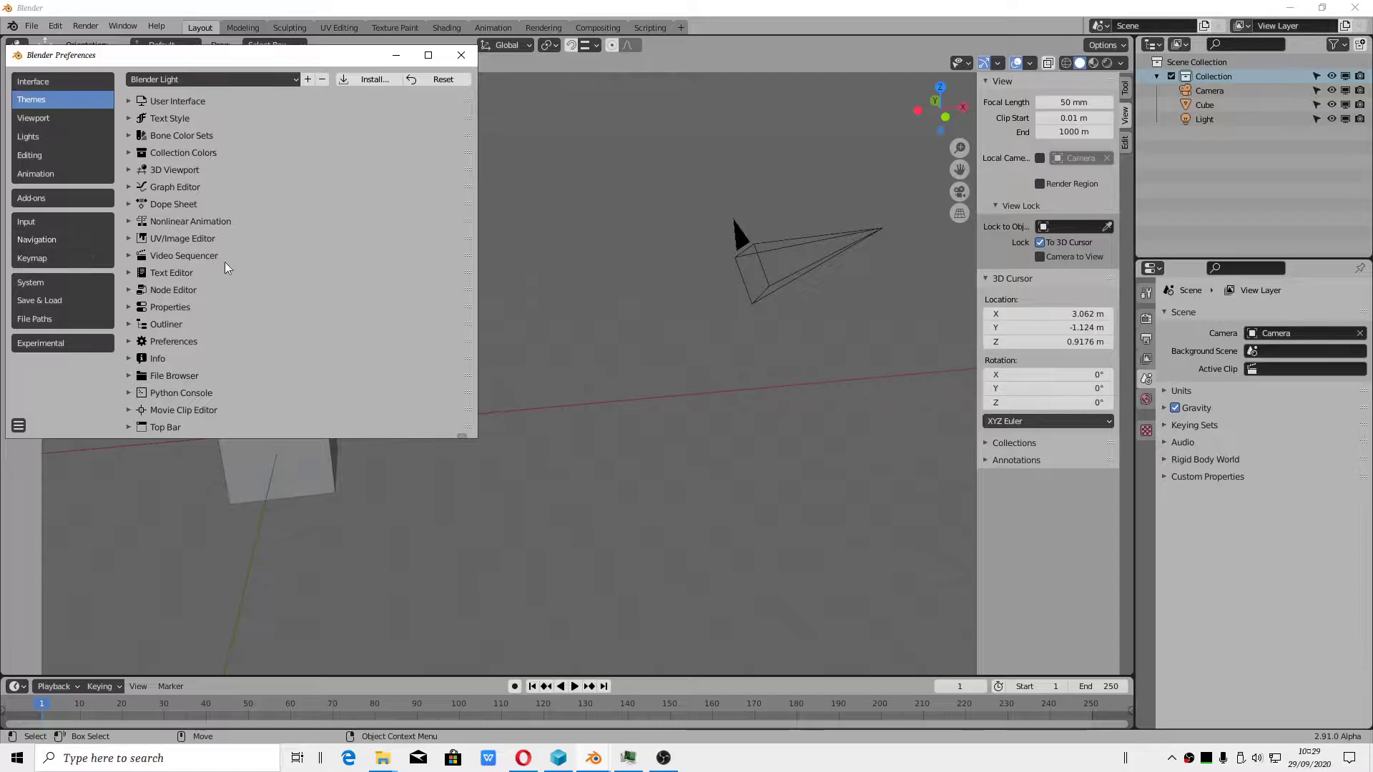
{"action": "scroll", "coordinate": [213, 326], "scroll_direction": "down", "scroll_amount": 1}
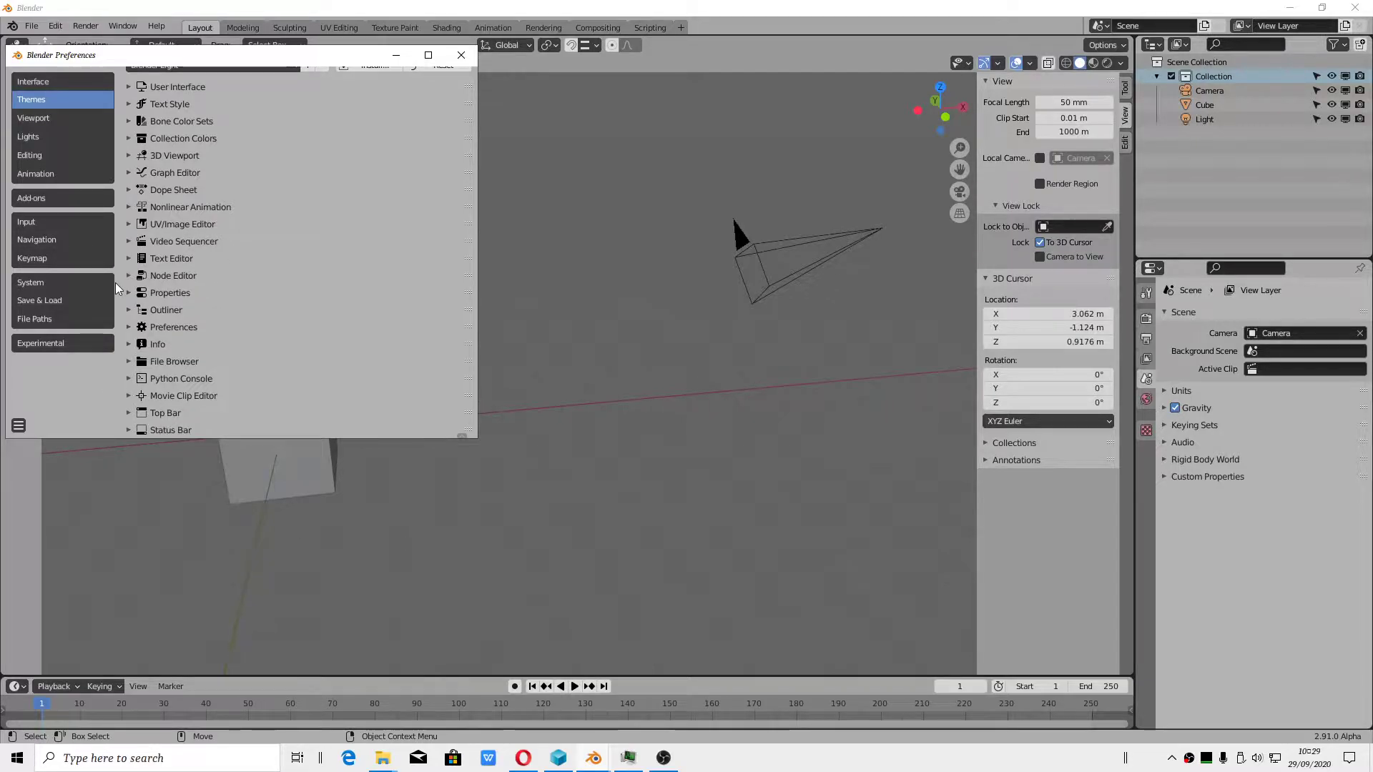
{"action": "left_click", "coordinate": [50, 119]}
{"action": "left_click", "coordinate": [461, 55]}
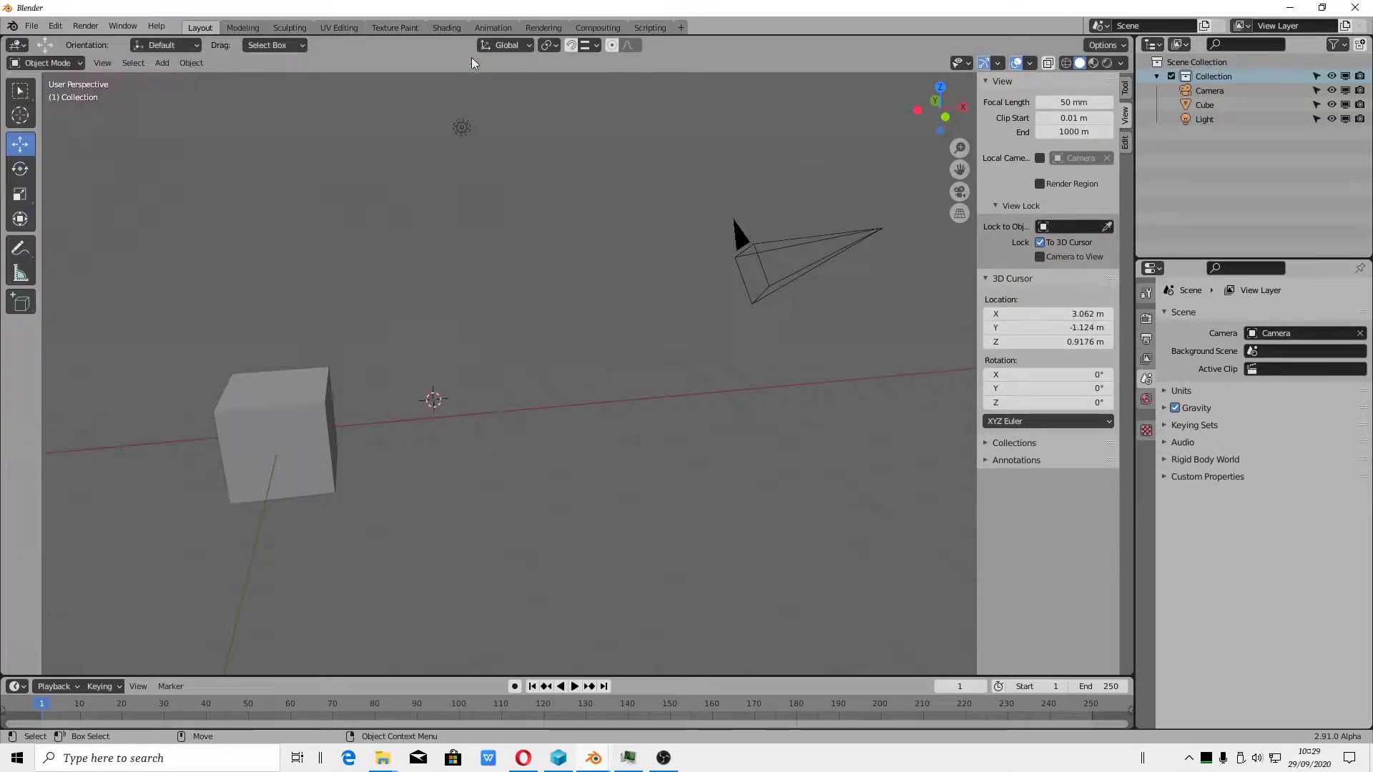
{"action": "left_click", "coordinate": [305, 417]}
{"action": "mouse_move", "coordinate": [304, 415]}
{"action": "middle_mouse_down"}
{"action": "mouse_move", "coordinate": [667, 491]}
{"action": "mouse_move", "coordinate": [710, 472]}
{"action": "middle_mouse_up"}
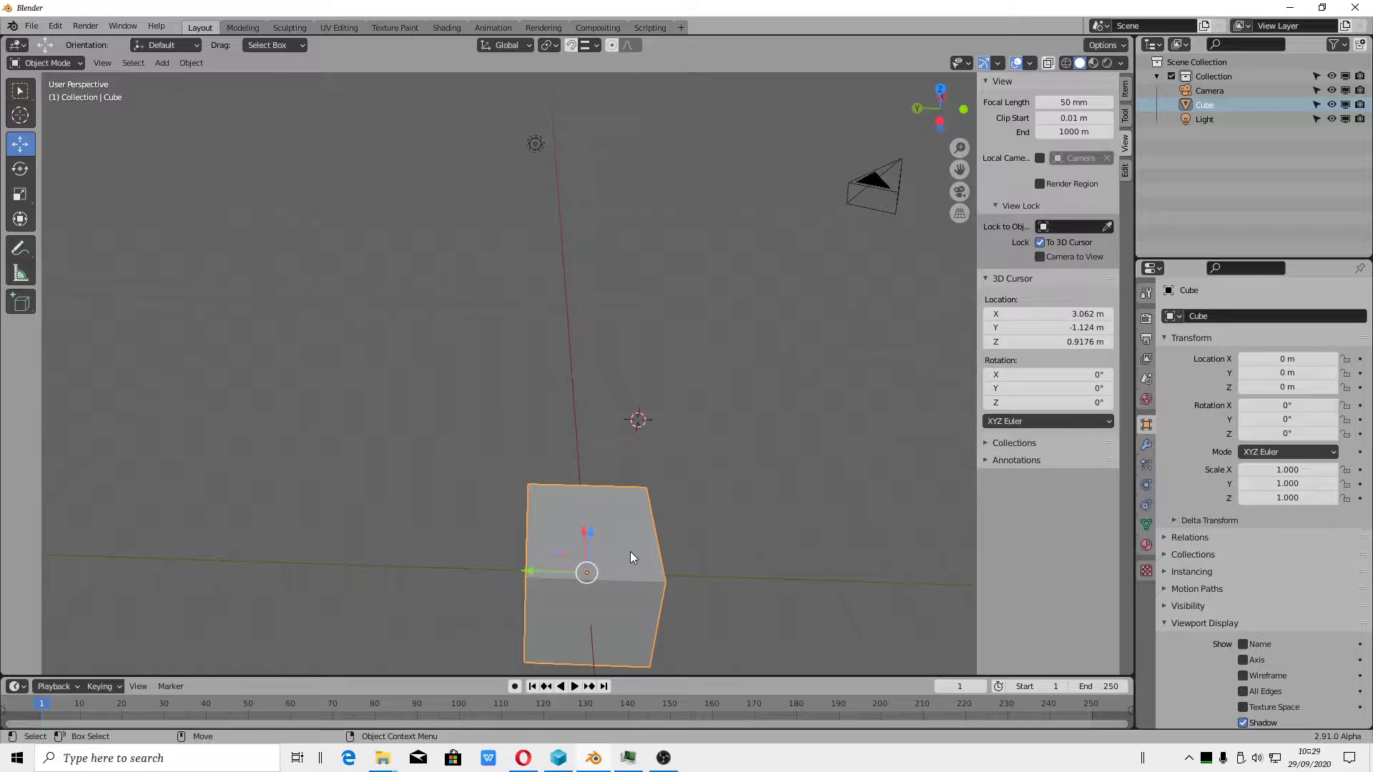
Delete the default cube and add a NurbsPath from Add > Curve > Path
{"action": "key", "text": "Delete"}
{"action": "left_click", "coordinate": [158, 60]}
{"action": "mouse_move", "coordinate": [182, 93]}
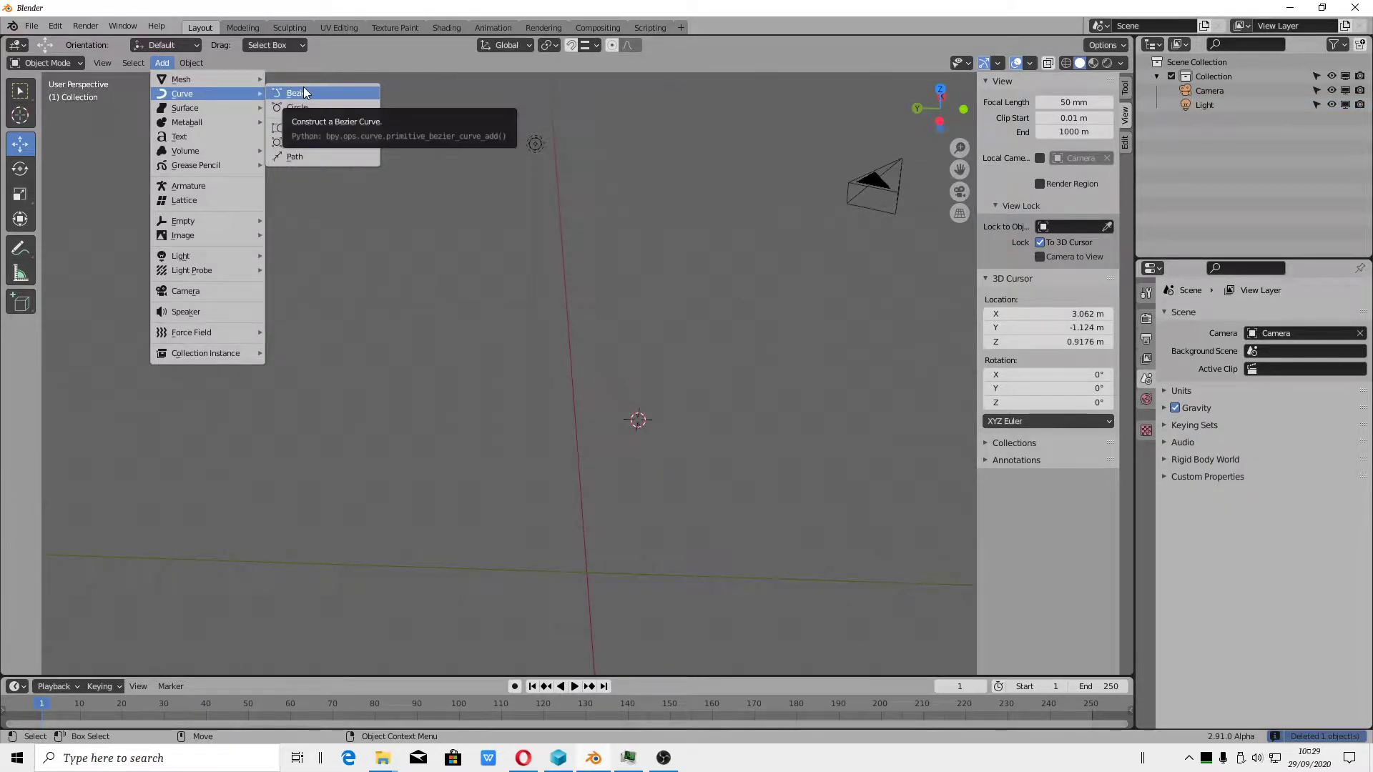
{"action": "left_click", "coordinate": [310, 162]}
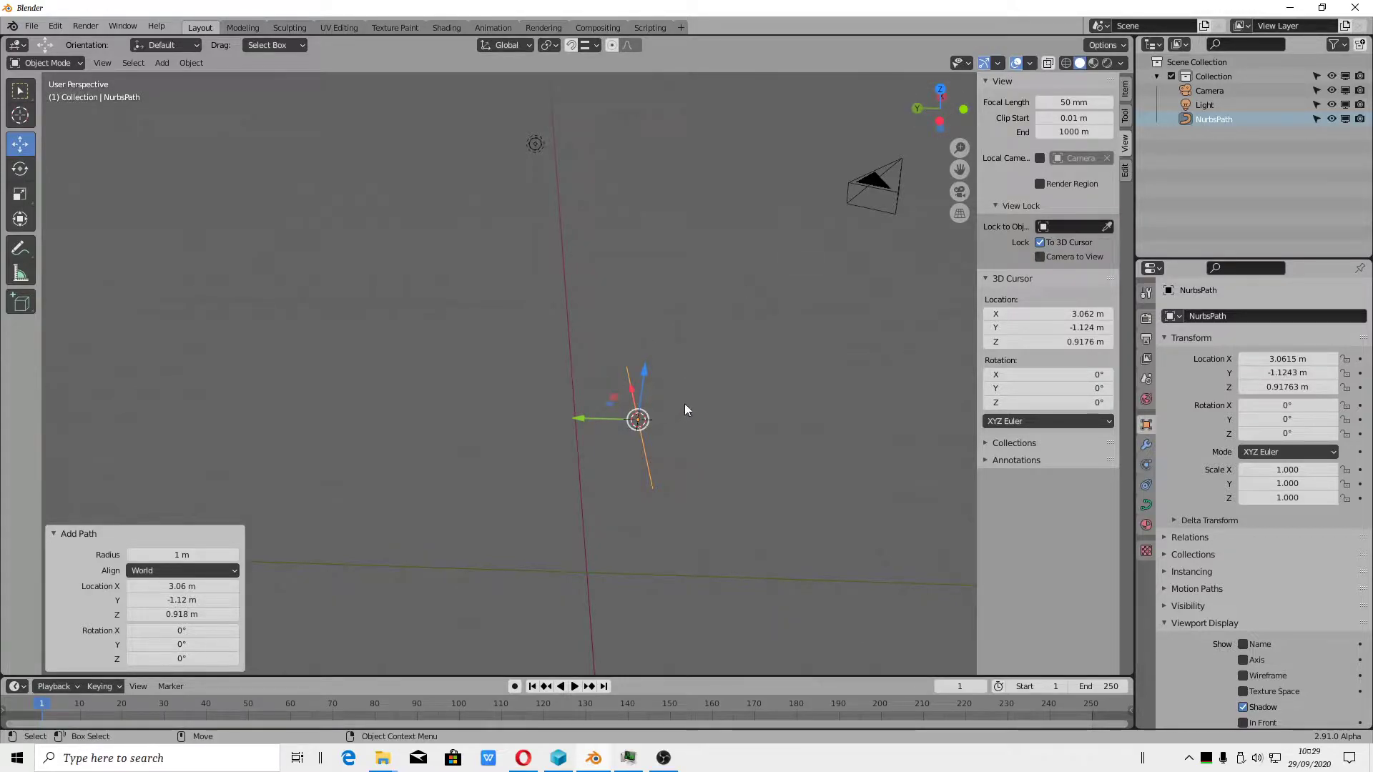
Rotate the NURBS path about 85° in Back Orthographic view until it stands vertical
{"action": "mouse_move", "coordinate": [684, 403]}
{"action": "middle_mouse_down"}
{"action": "mouse_move", "coordinate": [852, 359]}
{"action": "mouse_move", "coordinate": [880, 332]}
{"action": "middle_mouse_up"}
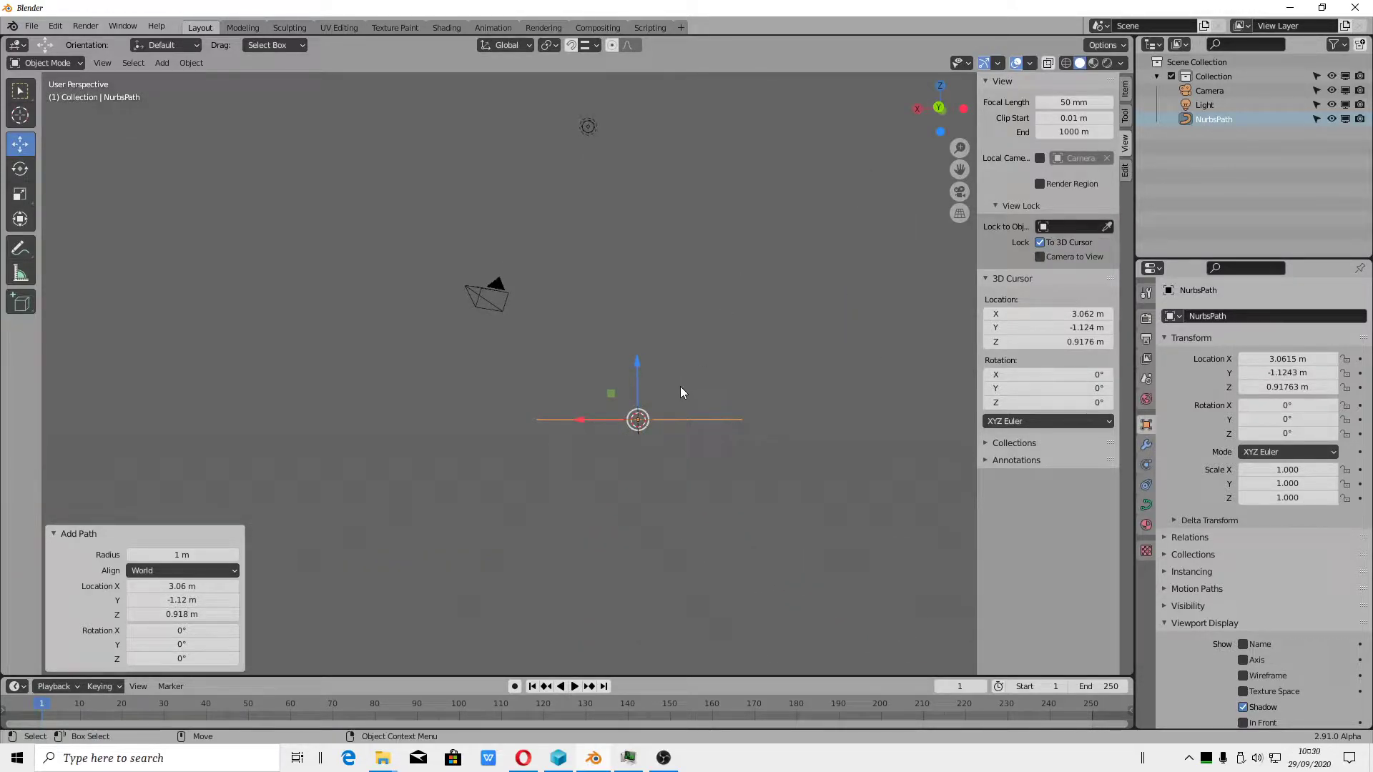
{"action": "key", "text": "shift+space"}
{"action": "key", "text": "r"}
{"action": "left_click_drag", "start_coordinate": [611, 356], "coordinate": [765, 359]}
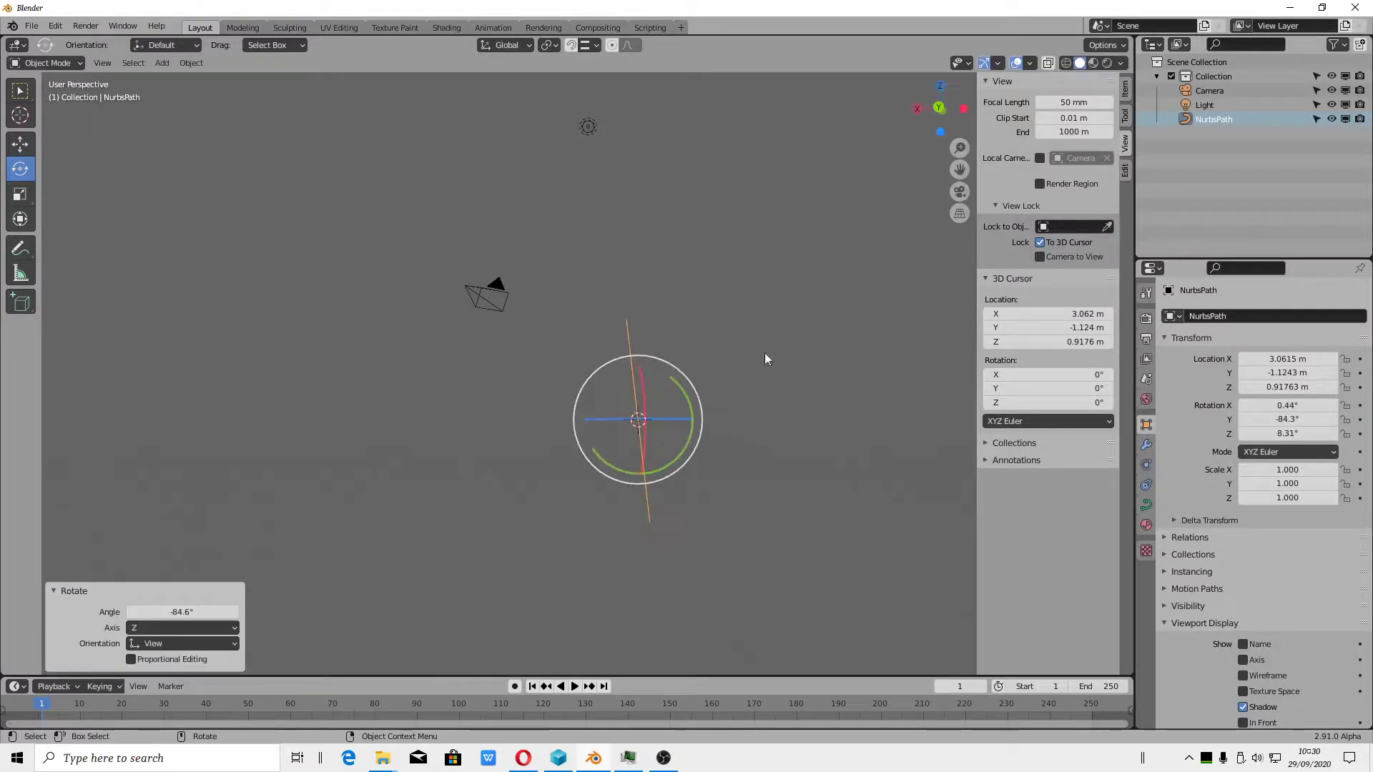
{"action": "left_click", "coordinate": [939, 108]}
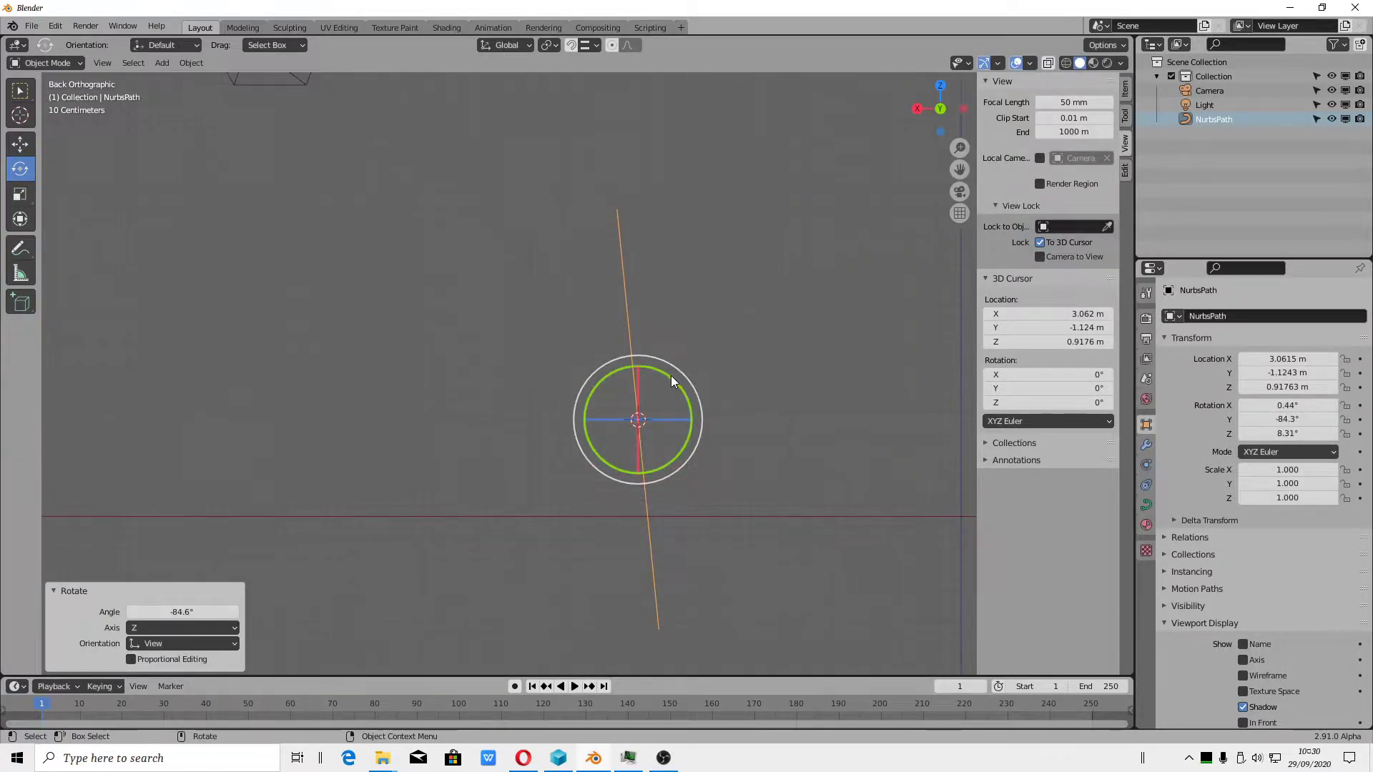
{"action": "left_click_drag", "start_coordinate": [671, 376], "coordinate": [678, 385]}
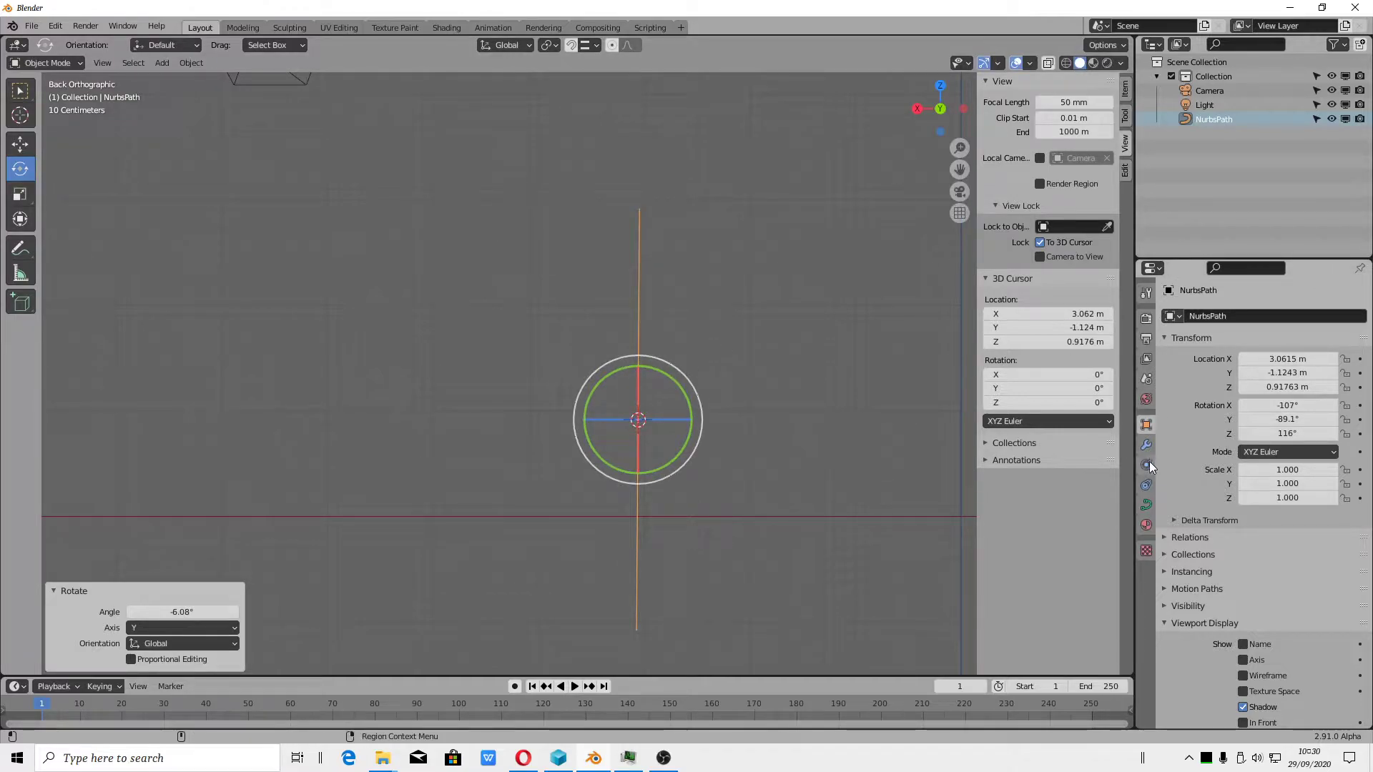
Set the curve's Resolution Preview U to 4 and fine-tune the path exactly upright
{"action": "left_click", "coordinate": [1146, 504]}
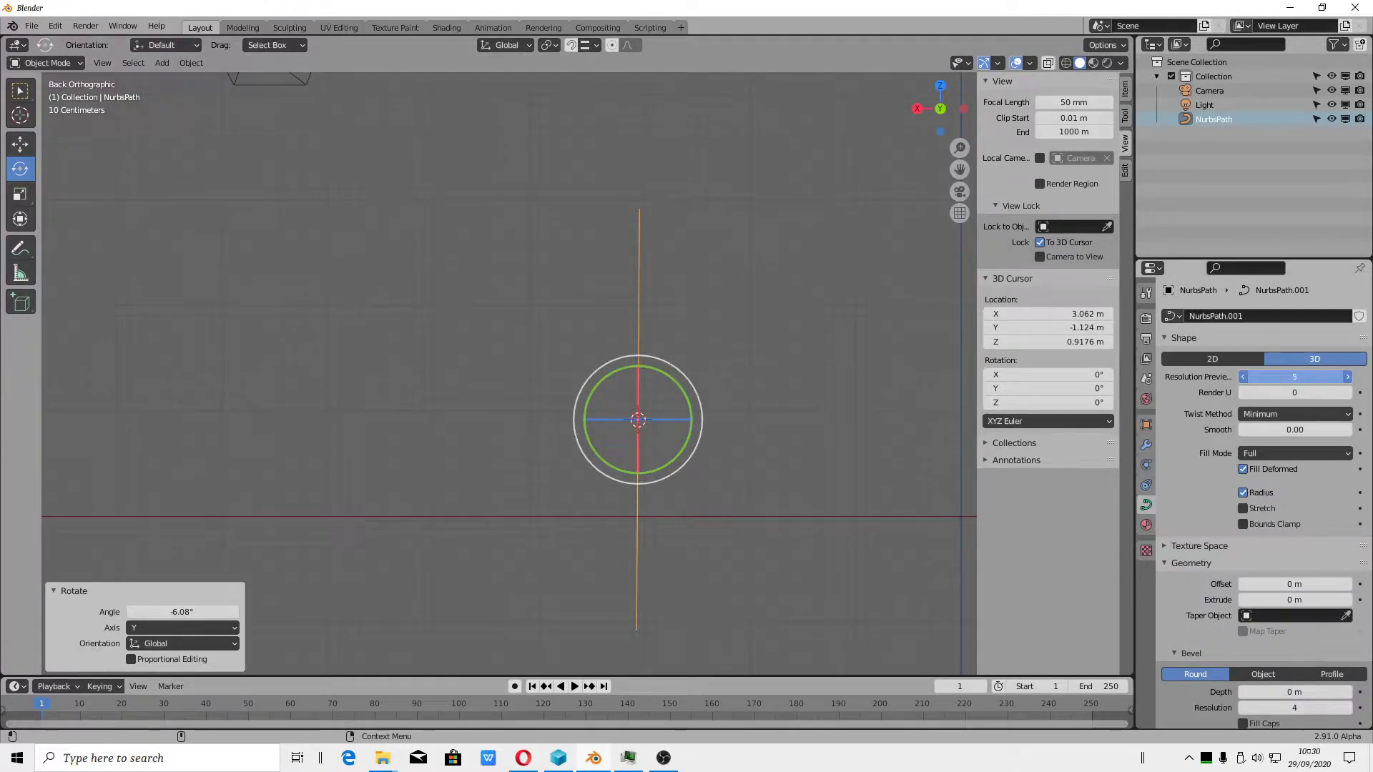
{"action": "left_click_drag", "start_coordinate": [1276, 379], "coordinate": [1276, 379]}
{"action": "left_click", "coordinate": [1344, 377]}
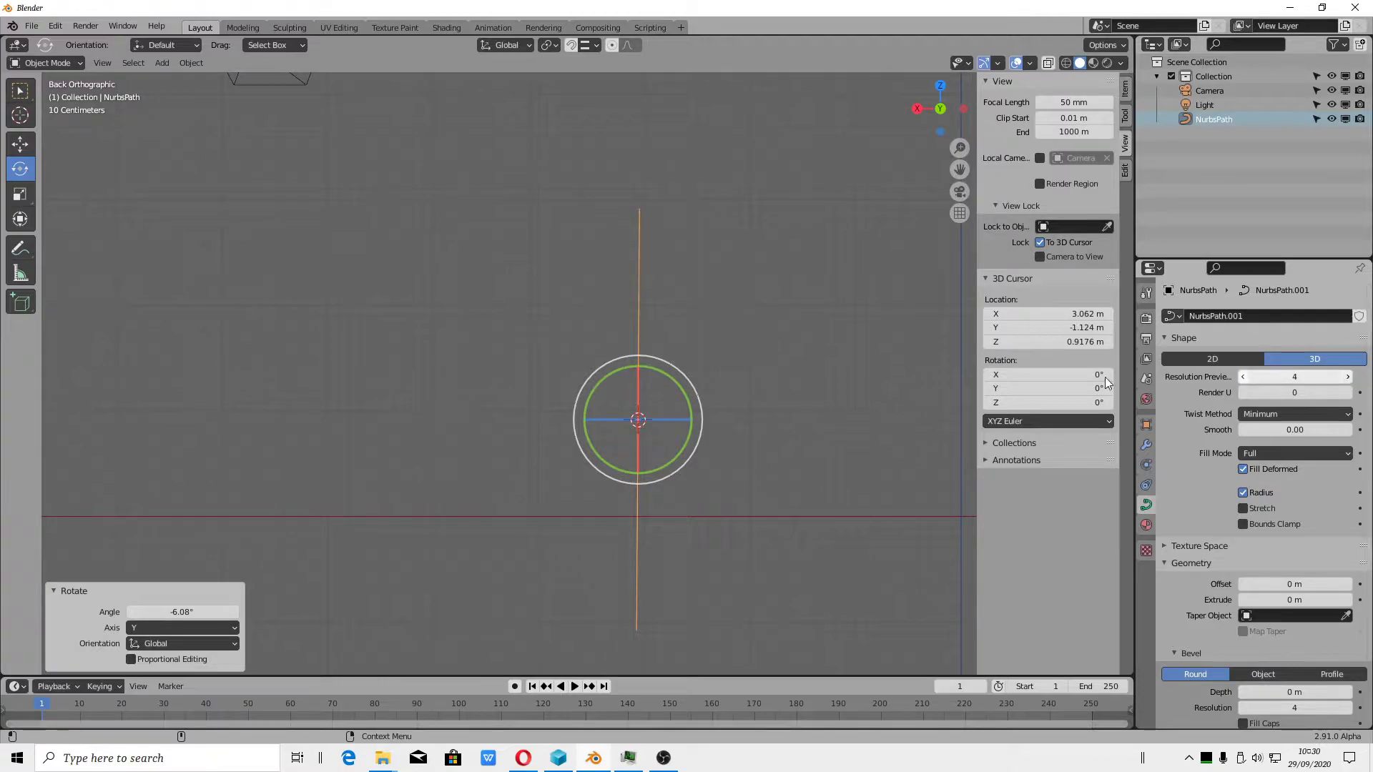
{"action": "scroll", "coordinate": [550, 371], "scroll_direction": "down", "scroll_amount": 3}
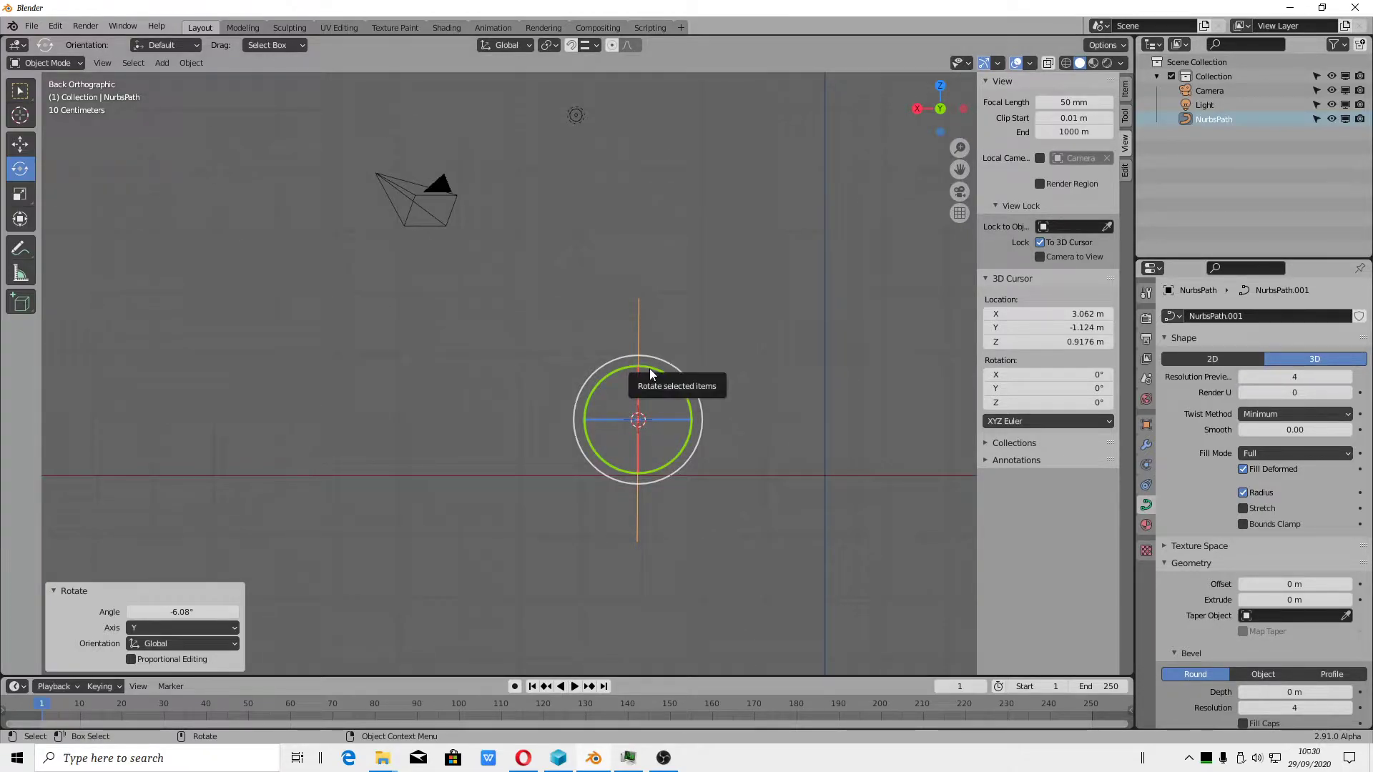
{"action": "left_click_drag", "start_coordinate": [650, 367], "coordinate": [649, 366]}
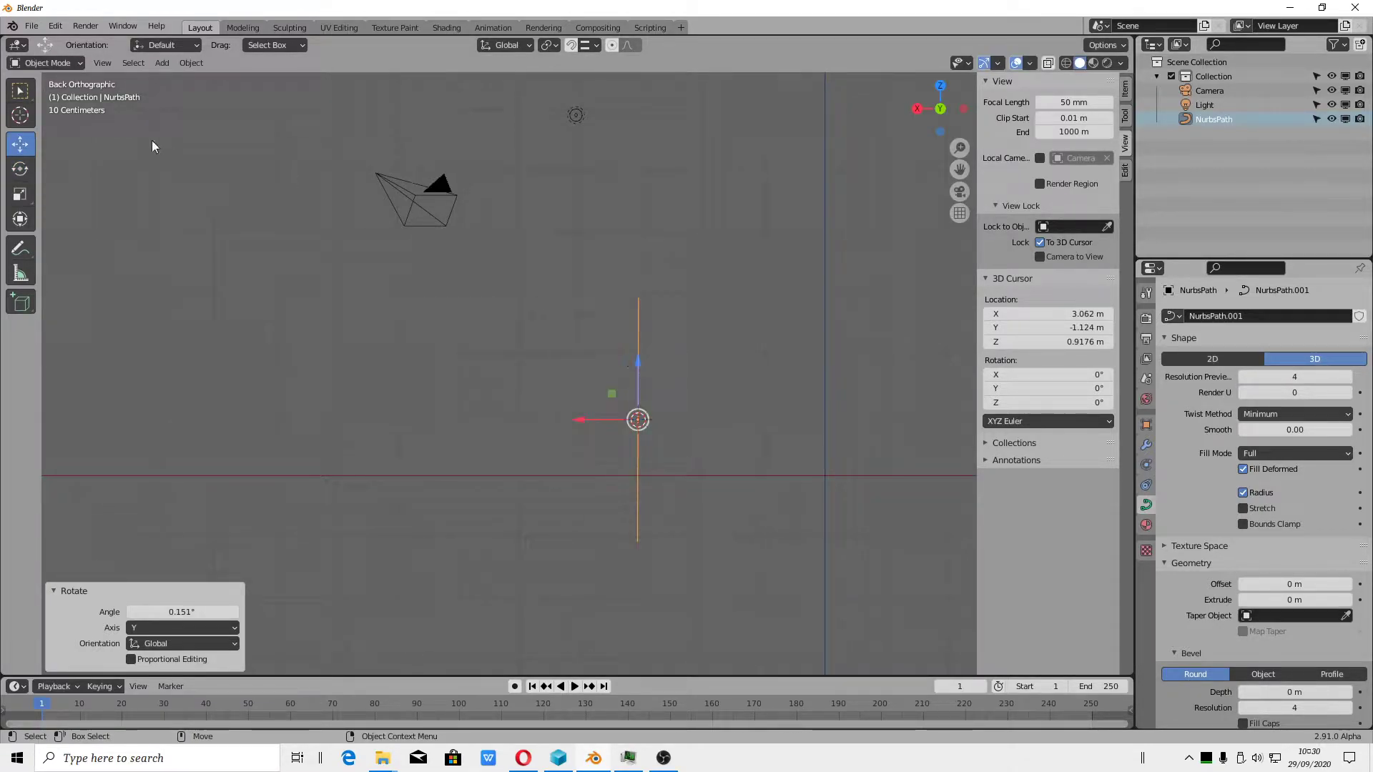
In Edit Mode, extrude the path's top point to the right, then upward, forming a hook
{"action": "left_click", "coordinate": [68, 63]}
{"action": "left_click", "coordinate": [50, 93]}
{"action": "left_click", "coordinate": [632, 300]}
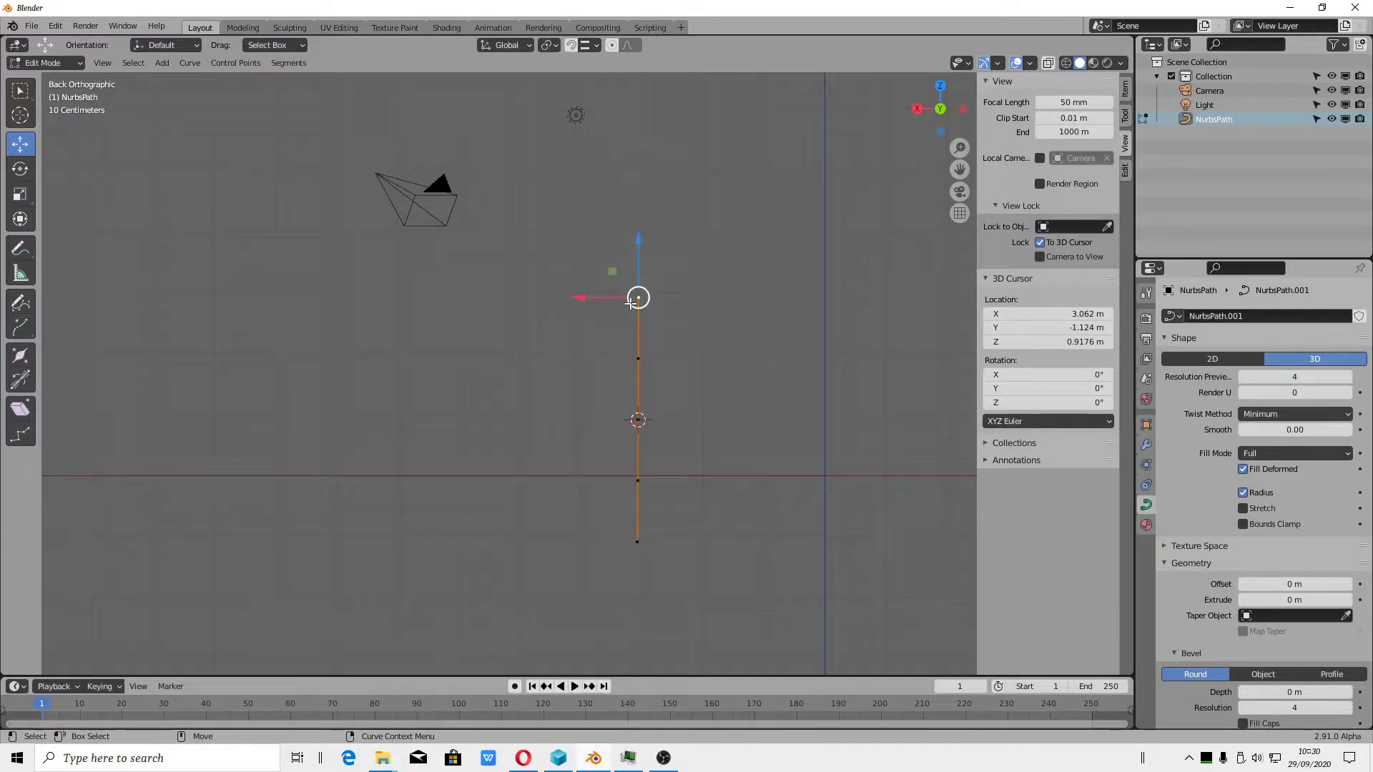
{"action": "key", "text": "e"}
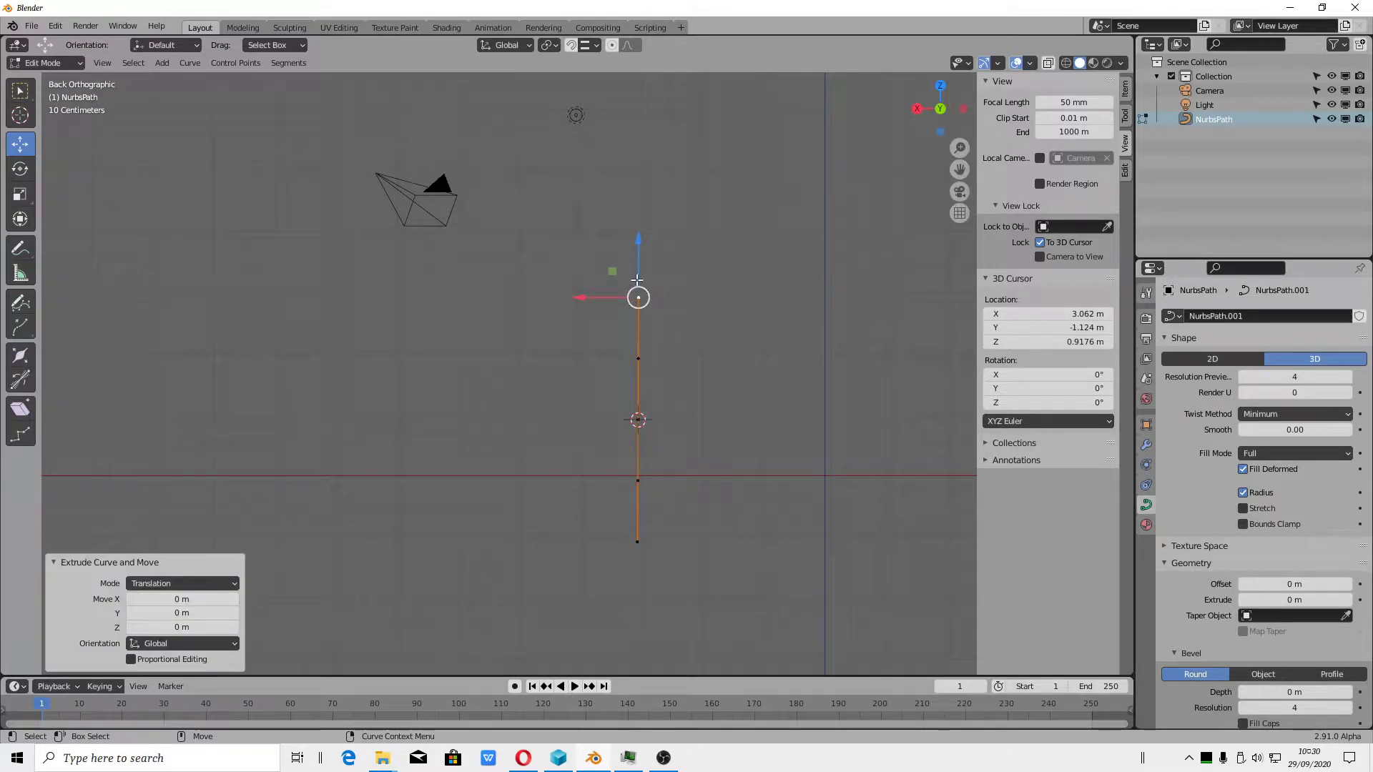
{"action": "mouse_move", "coordinate": [601, 297]}
{"action": "left_mouse_down"}
{"action": "mouse_move", "coordinate": [656, 295]}
{"action": "mouse_move", "coordinate": [691, 262]}
{"action": "mouse_move", "coordinate": [853, 288]}
{"action": "left_mouse_up"}
{"action": "key", "text": "e"}
{"action": "key", "text": "e"}
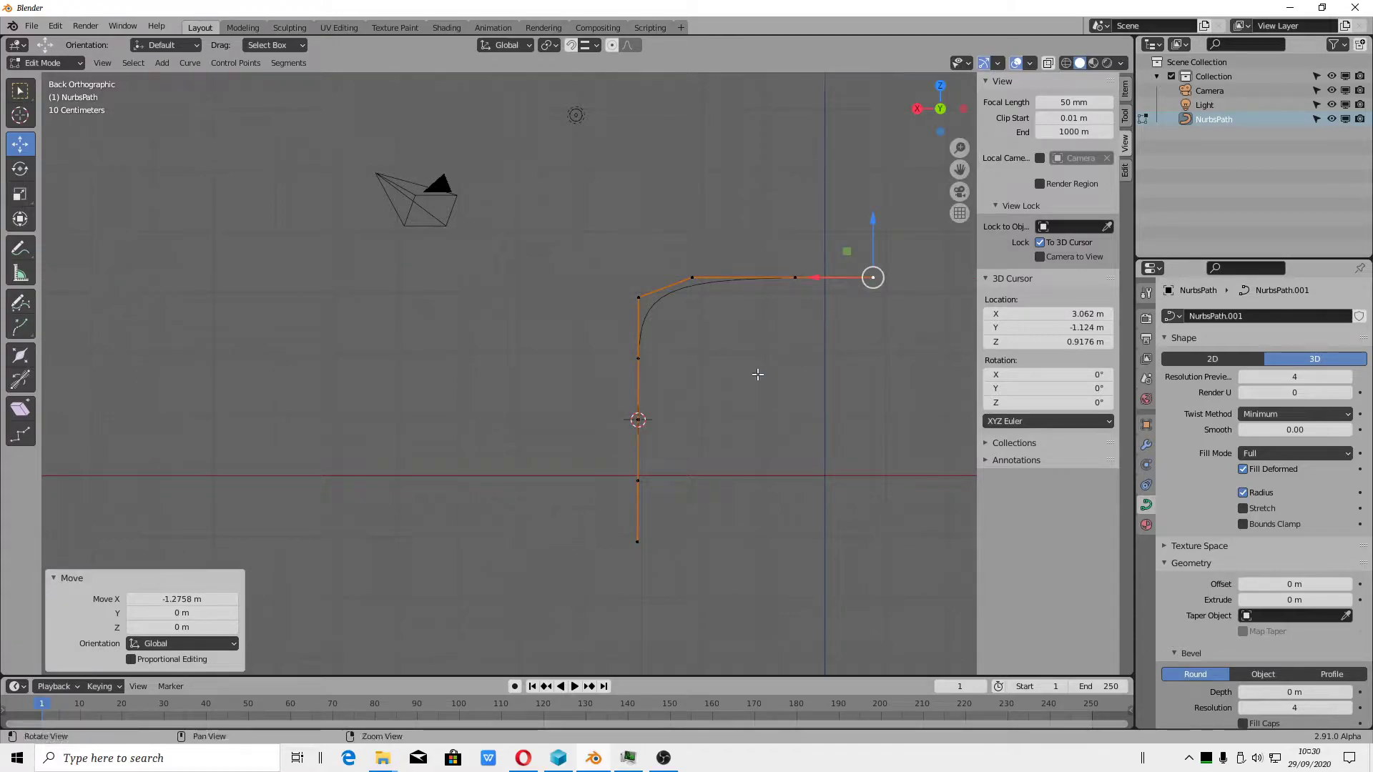
{"action": "middle_click_drag", "start_coordinate": [754, 374], "coordinate": [744, 273]}
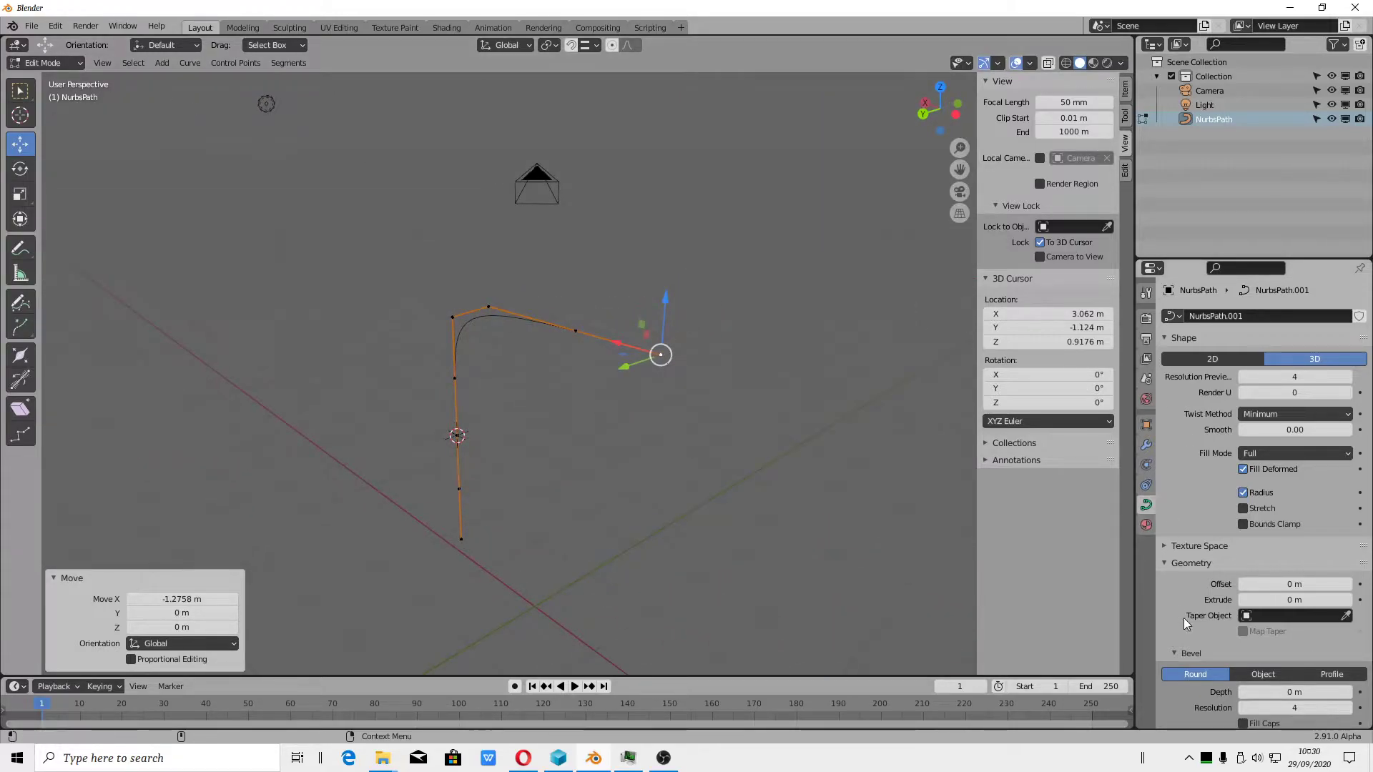
Lower the curve's bevel resolution to 3
{"action": "scroll", "coordinate": [1296, 655], "scroll_direction": "down", "scroll_amount": 3}
{"action": "left_click", "coordinate": [1243, 622]}
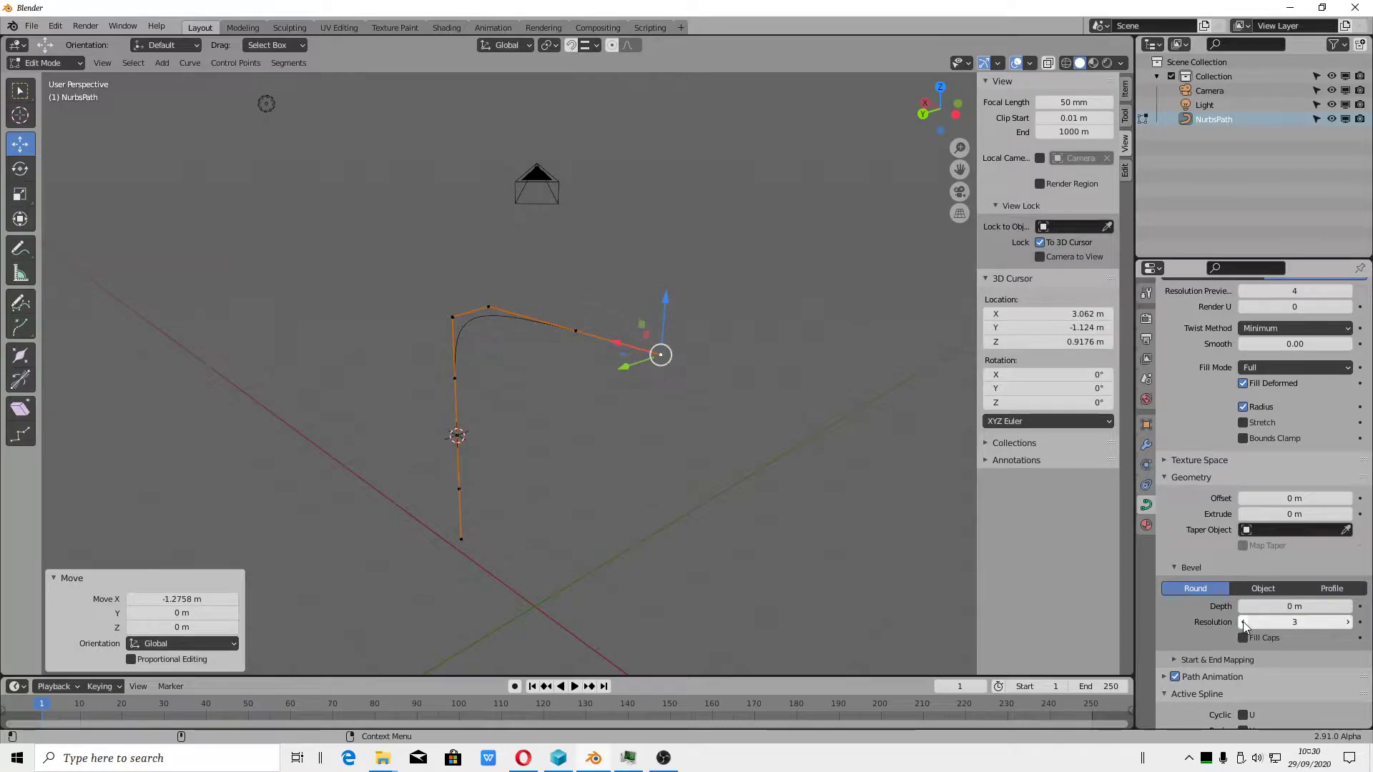
{"action": "scroll", "coordinate": [1307, 612], "scroll_direction": "up", "scroll_amount": 3}
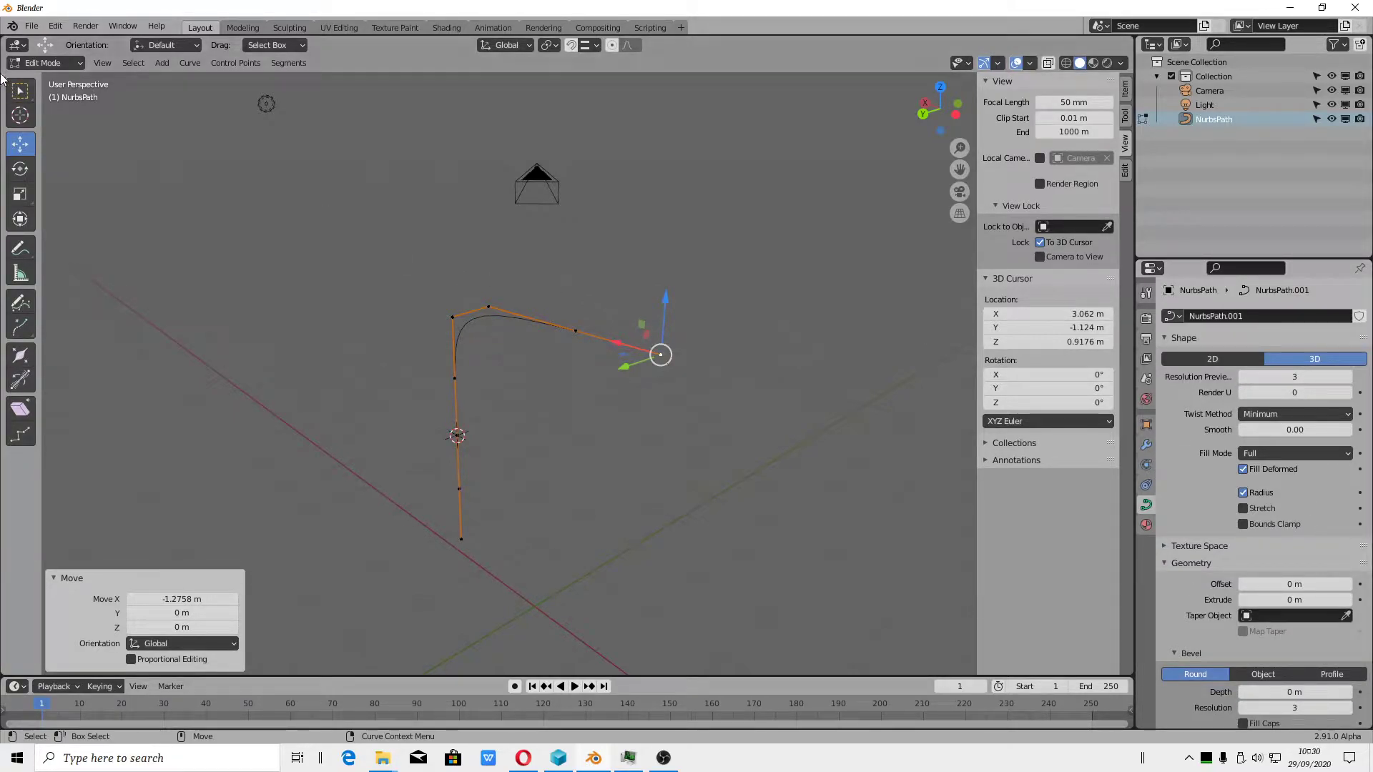
{"action": "left_click", "coordinate": [44, 63]}
Give the curve a 0.22 m geometry offset, 0.31 m bevel depth and 0.49 m extrude
{"action": "left_click", "coordinate": [54, 78]}
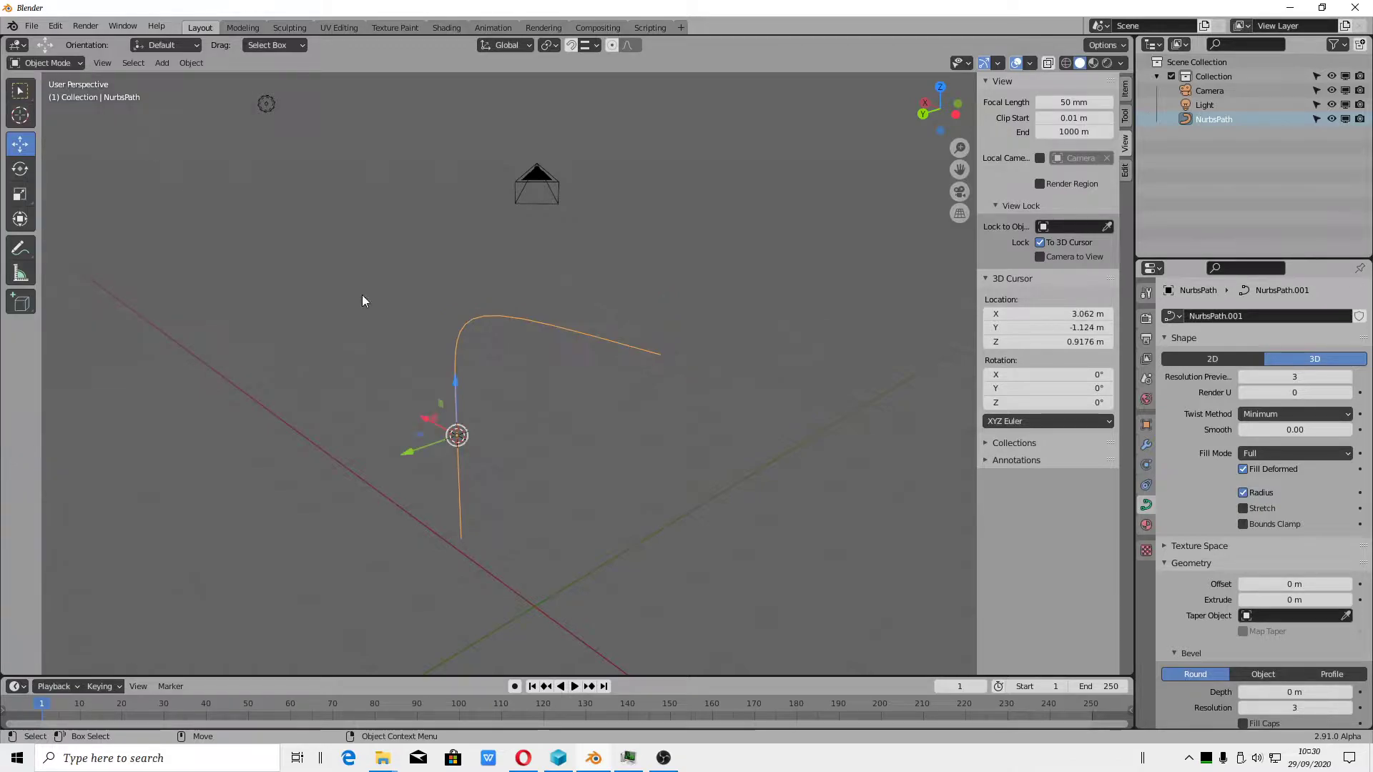
{"action": "mouse_move", "coordinate": [1348, 600]}
{"action": "left_mouse_down"}
{"action": "mouse_move", "coordinate": [1367, 600]}
{"action": "mouse_move", "coordinate": [1258, 600]}
{"action": "mouse_move", "coordinate": [1281, 585]}
{"action": "left_mouse_up"}
{"action": "scroll", "coordinate": [1254, 600], "scroll_direction": "down", "scroll_amount": 2}
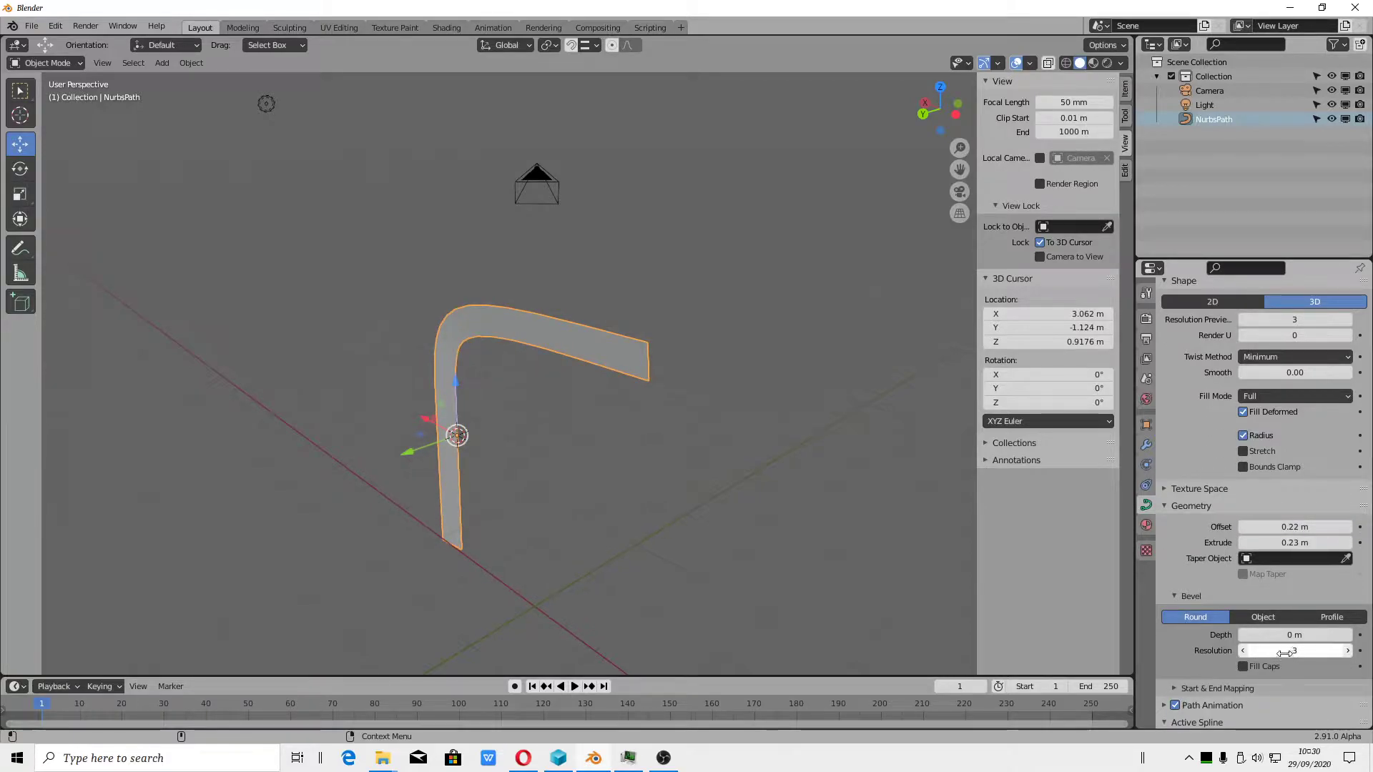
{"action": "left_click_drag", "start_coordinate": [1280, 634], "coordinate": [1309, 634]}
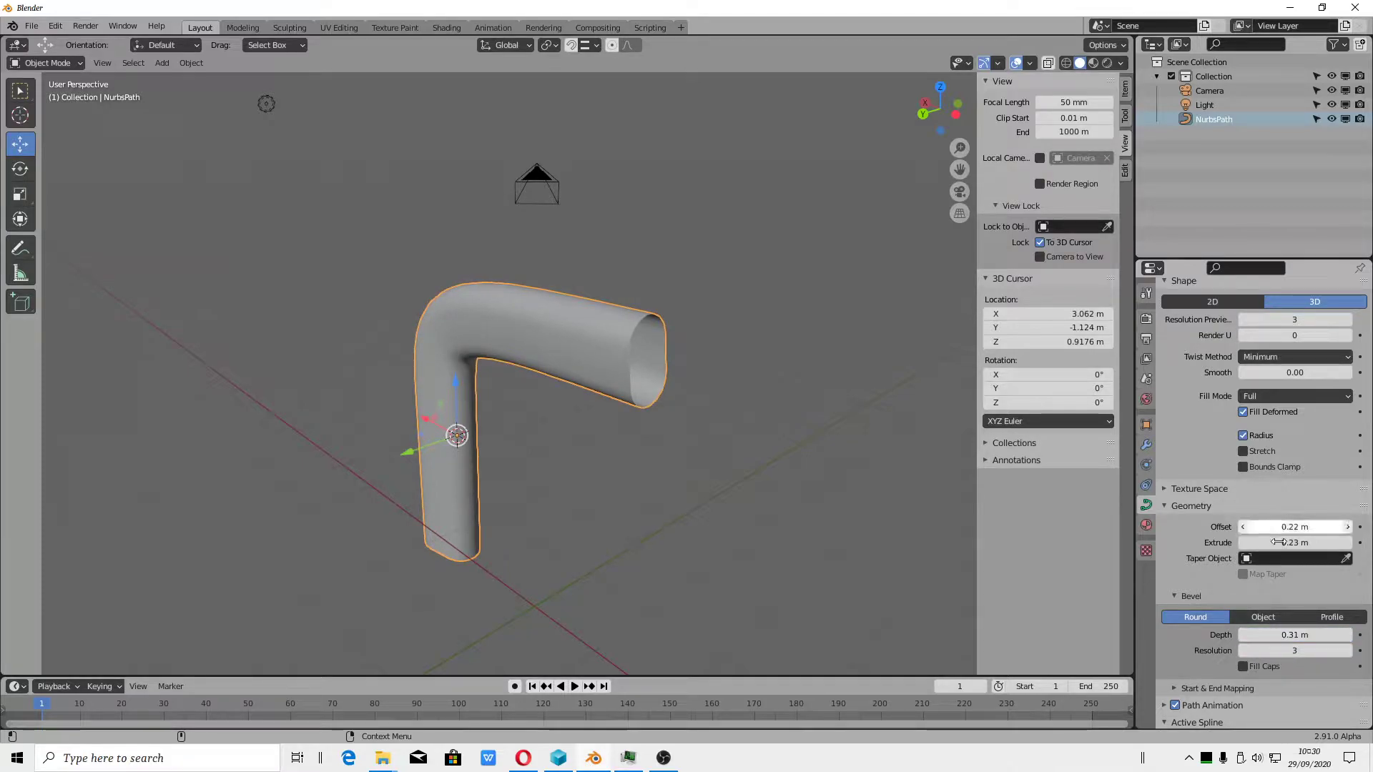
{"action": "scroll", "coordinate": [1282, 433], "scroll_direction": "up", "scroll_amount": 1}
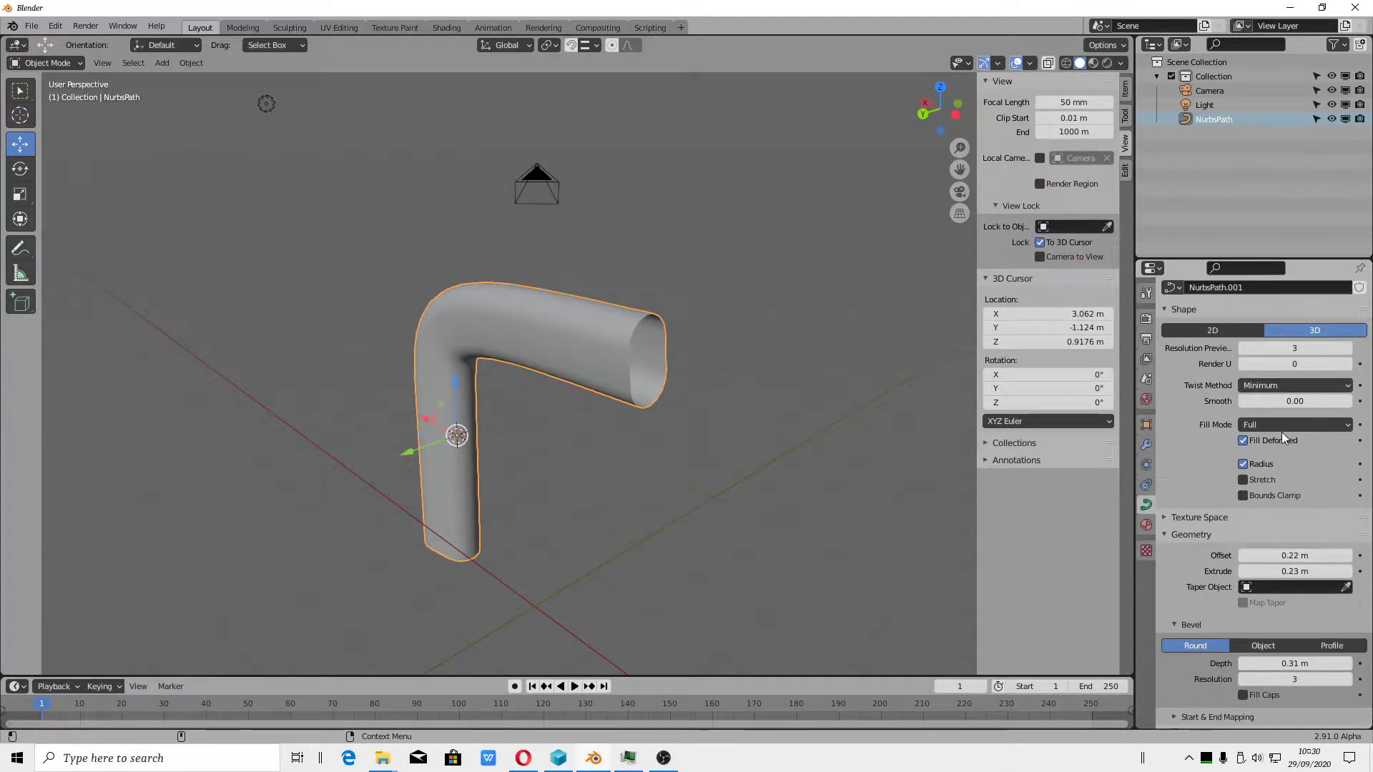
{"action": "scroll", "coordinate": [1272, 501], "scroll_direction": "down", "scroll_amount": 2}
{"action": "left_click_drag", "start_coordinate": [1256, 517], "coordinate": [1298, 514]}
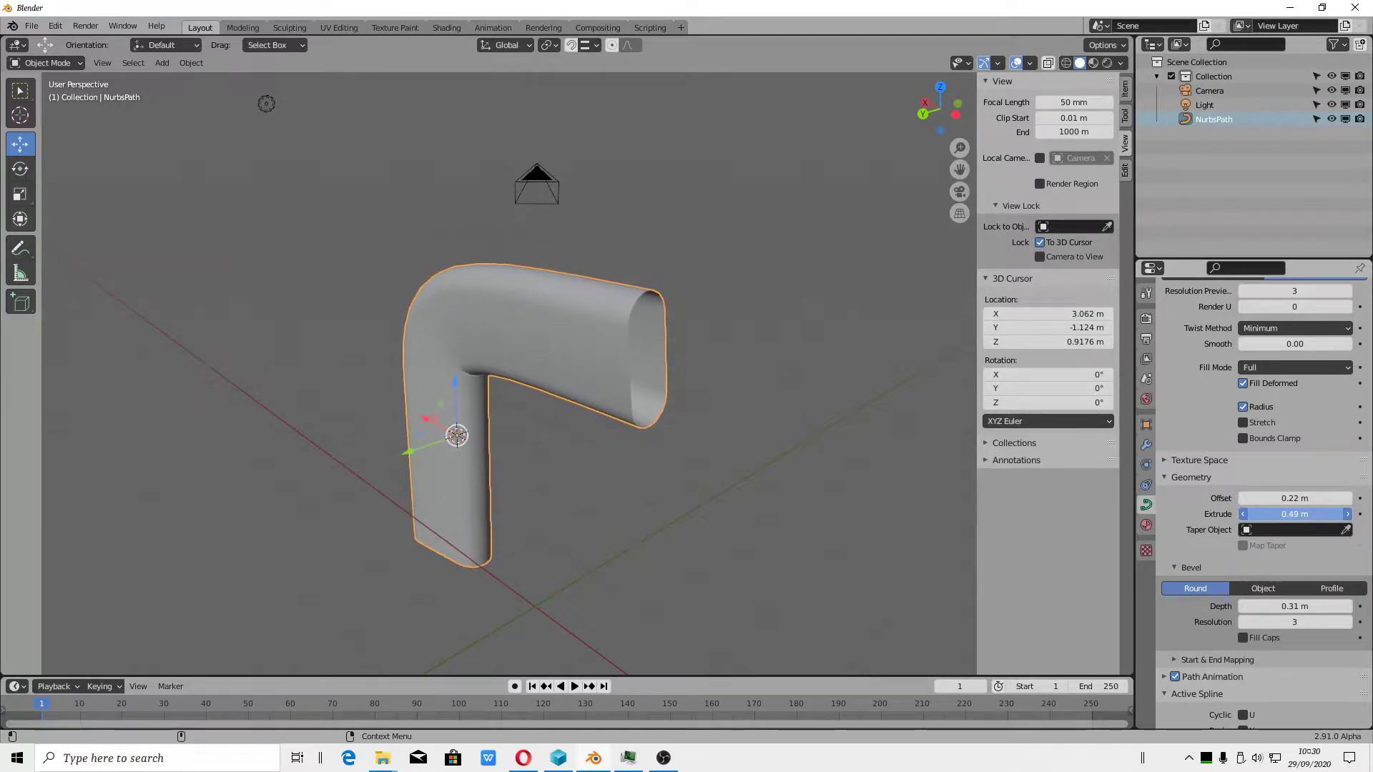
{"action": "left_click", "coordinate": [70, 64]}
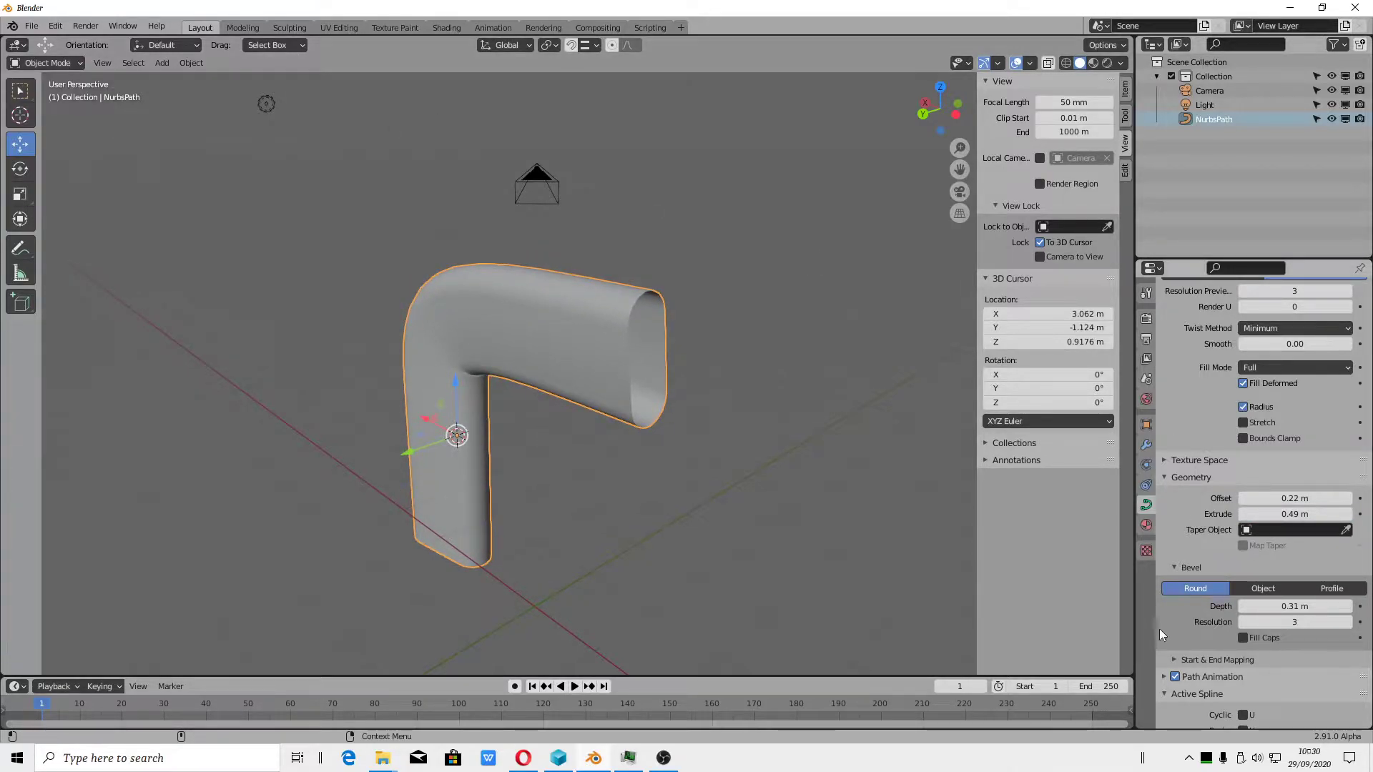
Turn on wireframe display for the tube and enter Edit Mode
{"action": "left_click", "coordinate": [1146, 429]}
{"action": "left_click", "coordinate": [1243, 601]}
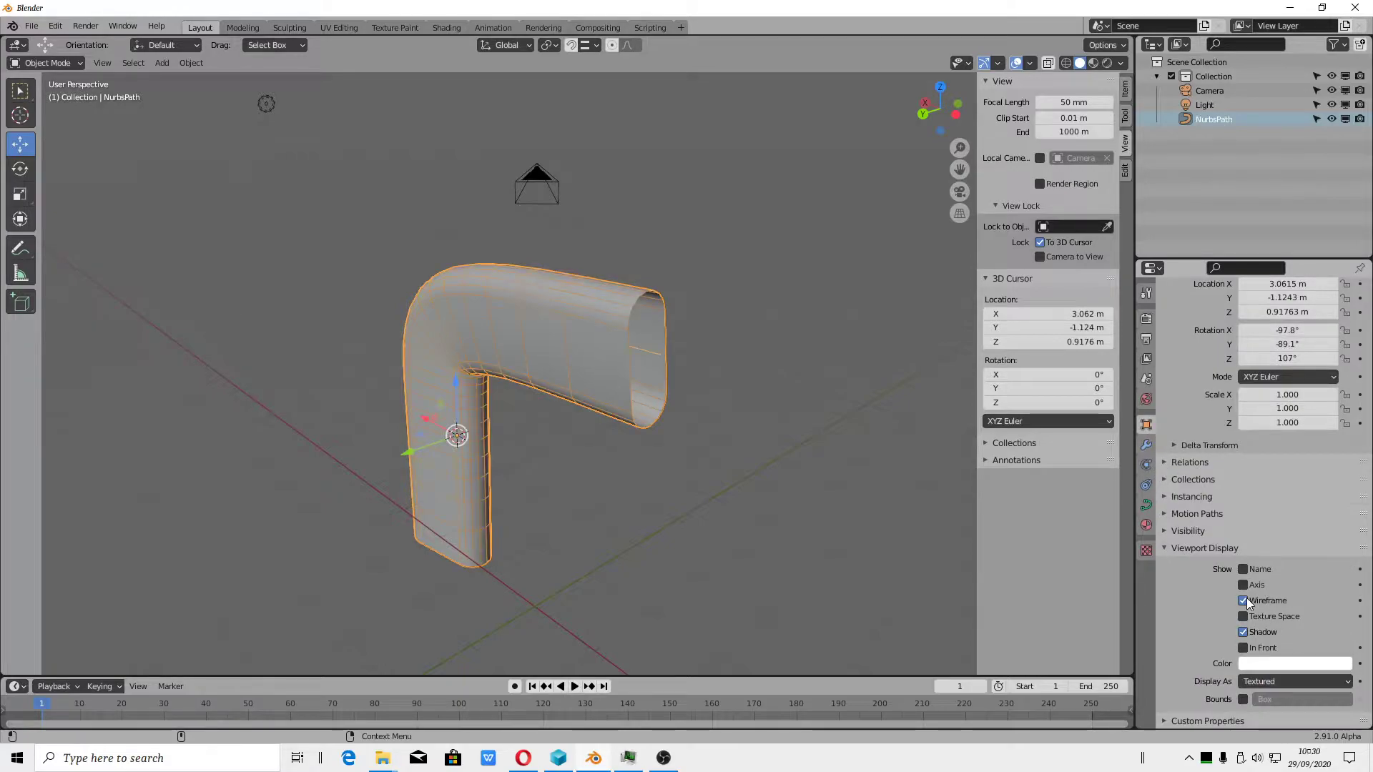
{"action": "left_click", "coordinate": [67, 63]}
{"action": "left_click", "coordinate": [76, 100]}
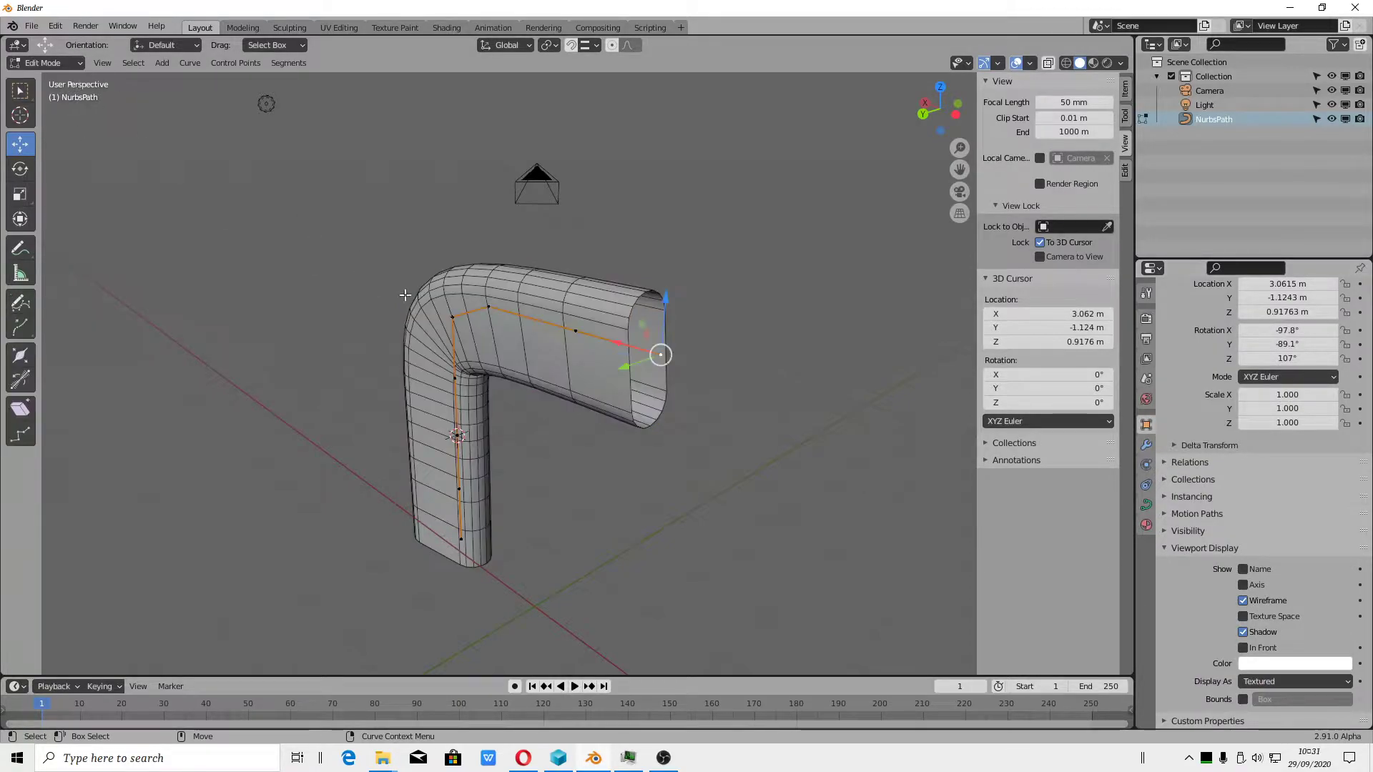
Box-select all control points and rotate the arm about 92.7° around Z, then 2.36° more
{"action": "left_click_drag", "start_coordinate": [574, 239], "coordinate": [343, 368]}
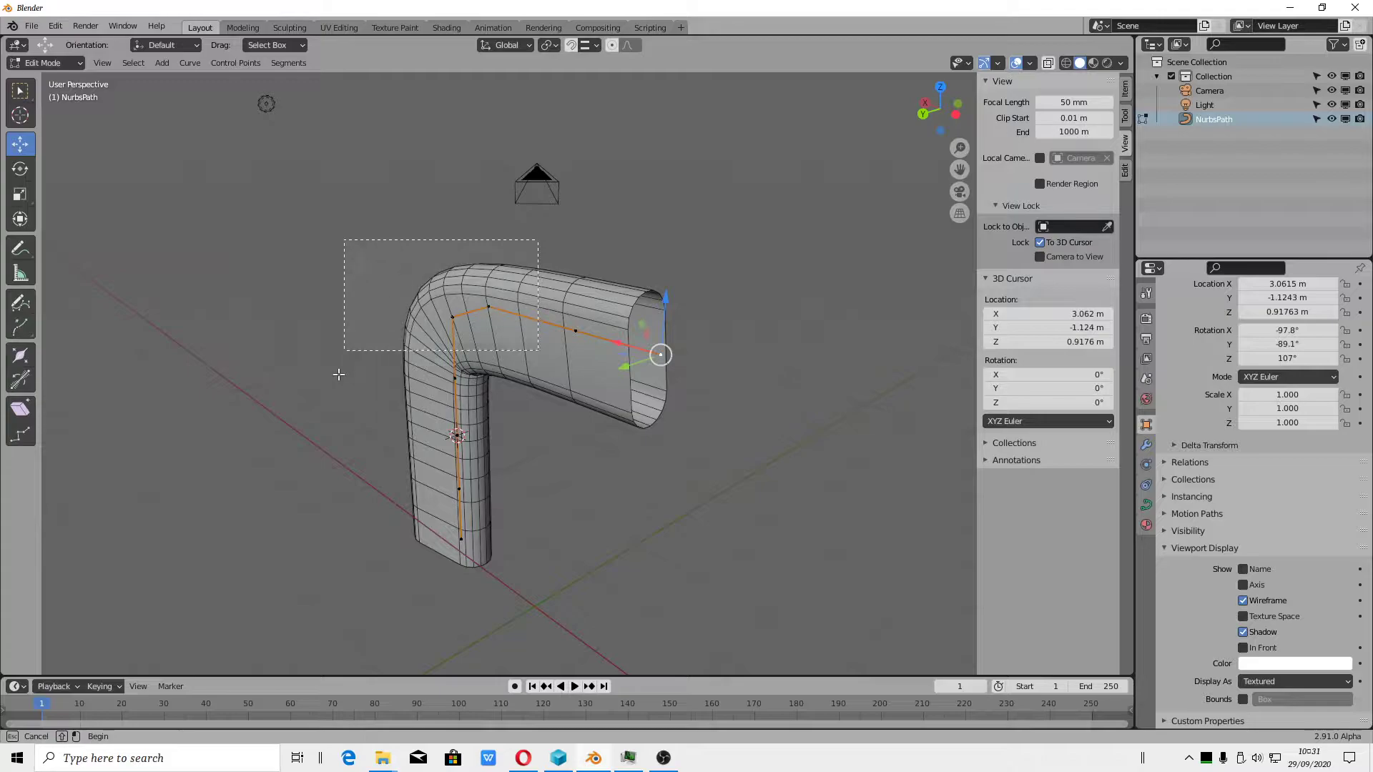
{"action": "left_click_drag", "start_coordinate": [294, 204], "coordinate": [777, 470]}
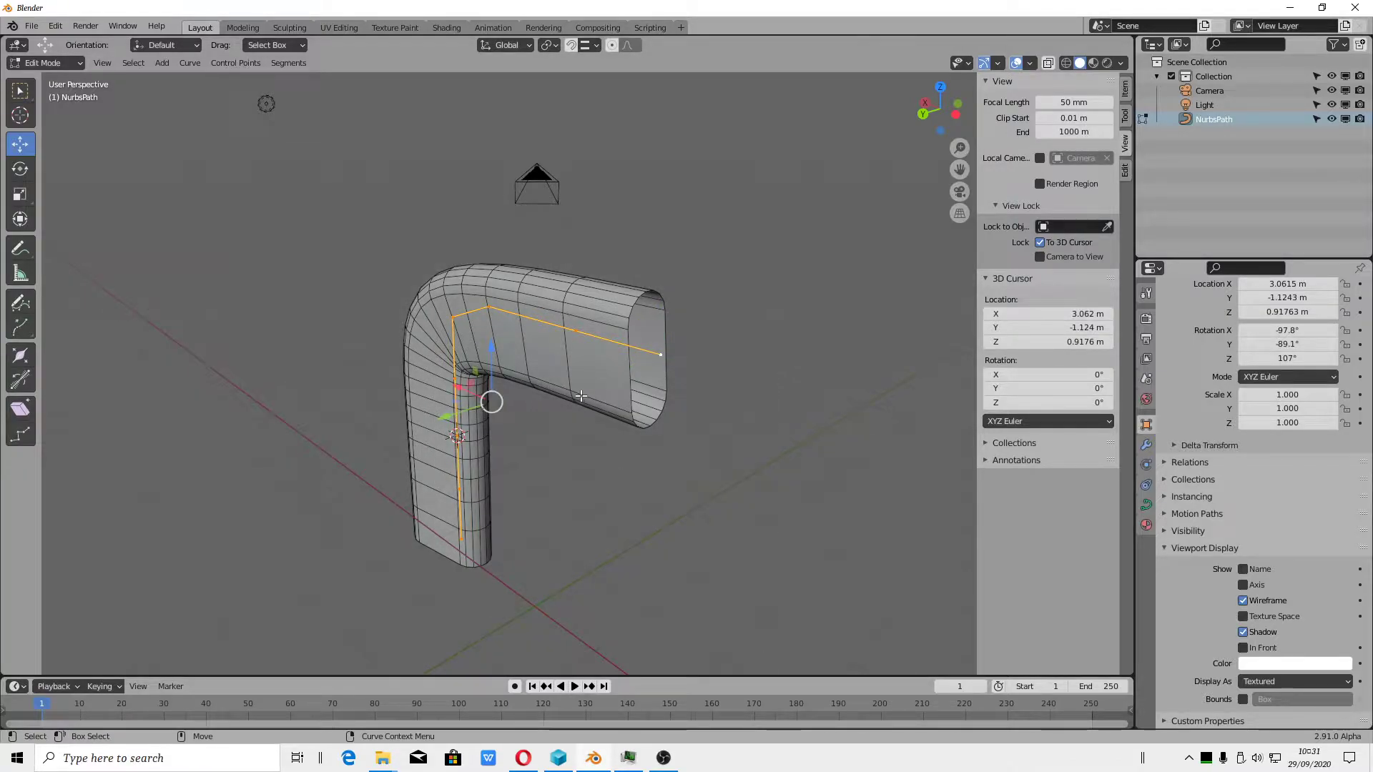
{"action": "left_click", "coordinate": [20, 169]}
{"action": "left_click_drag", "start_coordinate": [543, 404], "coordinate": [639, 358]}
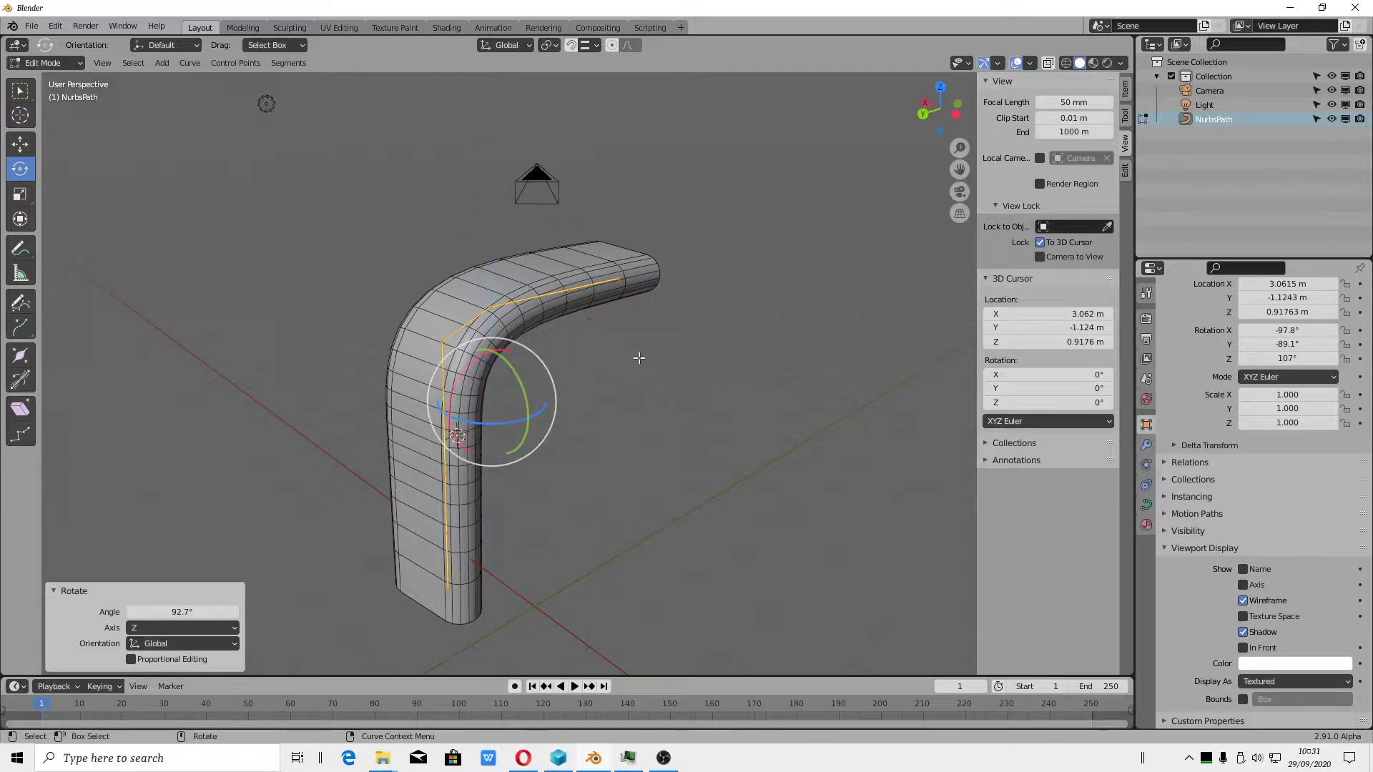
{"action": "middle_click_drag", "start_coordinate": [638, 358], "coordinate": [699, 450]}
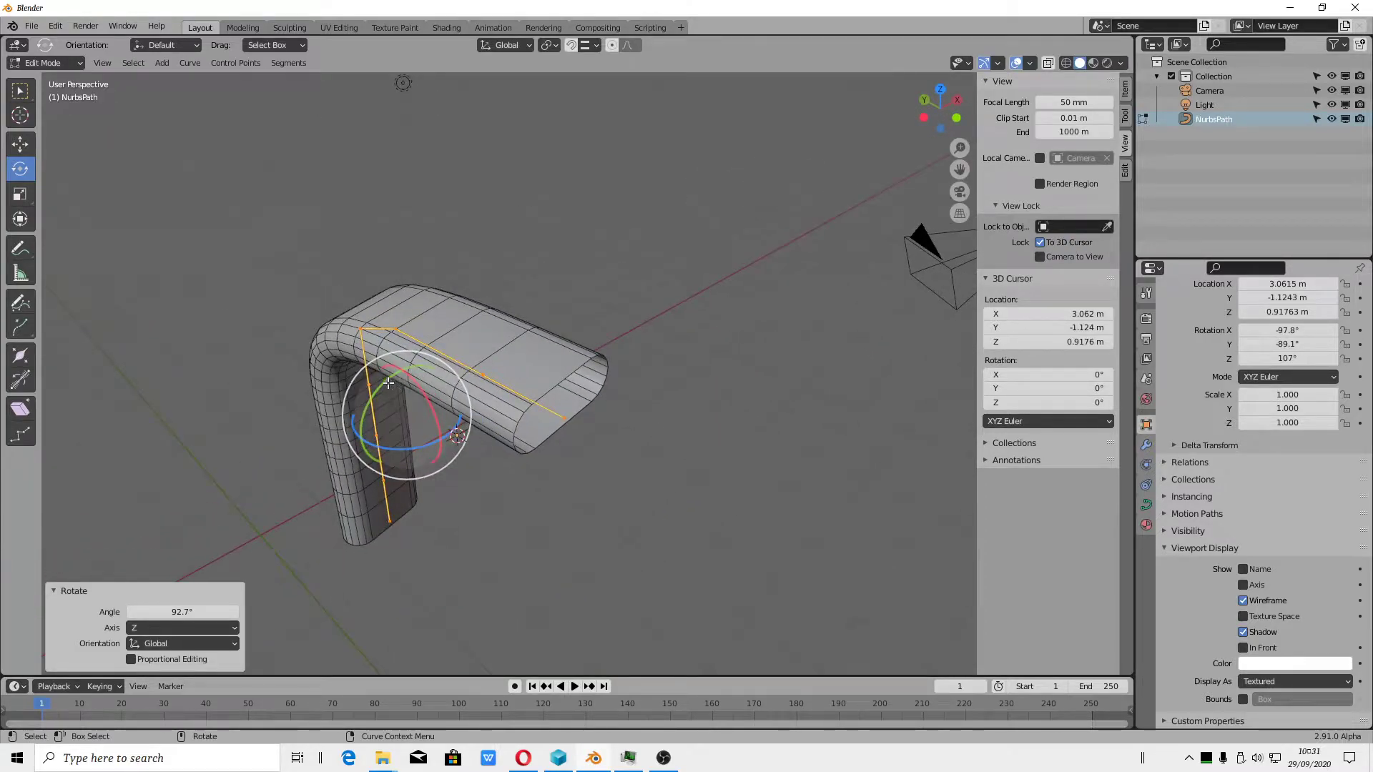
{"action": "left_click_drag", "start_coordinate": [389, 383], "coordinate": [415, 422]}
{"action": "mouse_move", "coordinate": [415, 422]}
{"action": "middle_mouse_down"}
{"action": "mouse_move", "coordinate": [479, 452]}
{"action": "mouse_move", "coordinate": [450, 394]}
{"action": "middle_mouse_up"}
{"action": "left_click_drag", "start_coordinate": [451, 395], "coordinate": [433, 409]}
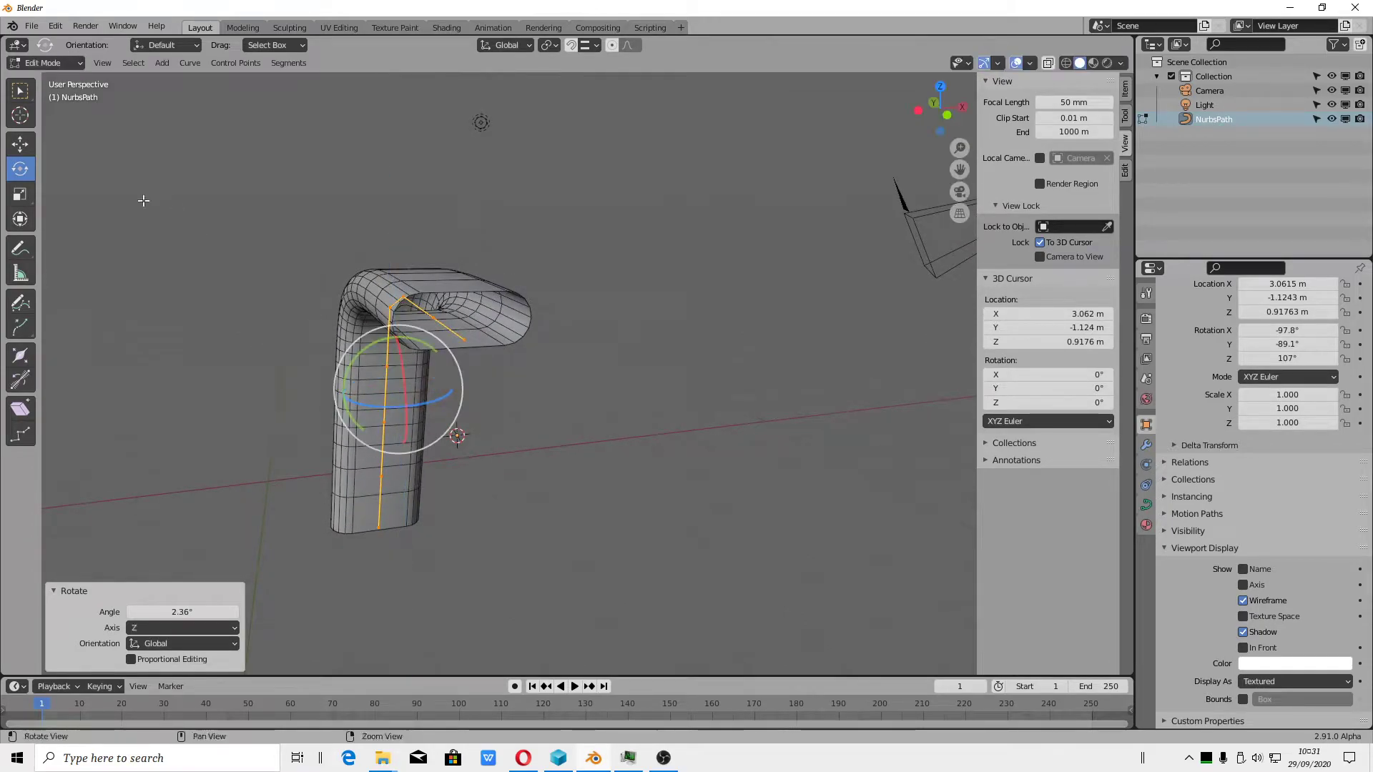
{"action": "middle_click_drag", "start_coordinate": [143, 201], "coordinate": [135, 153]}
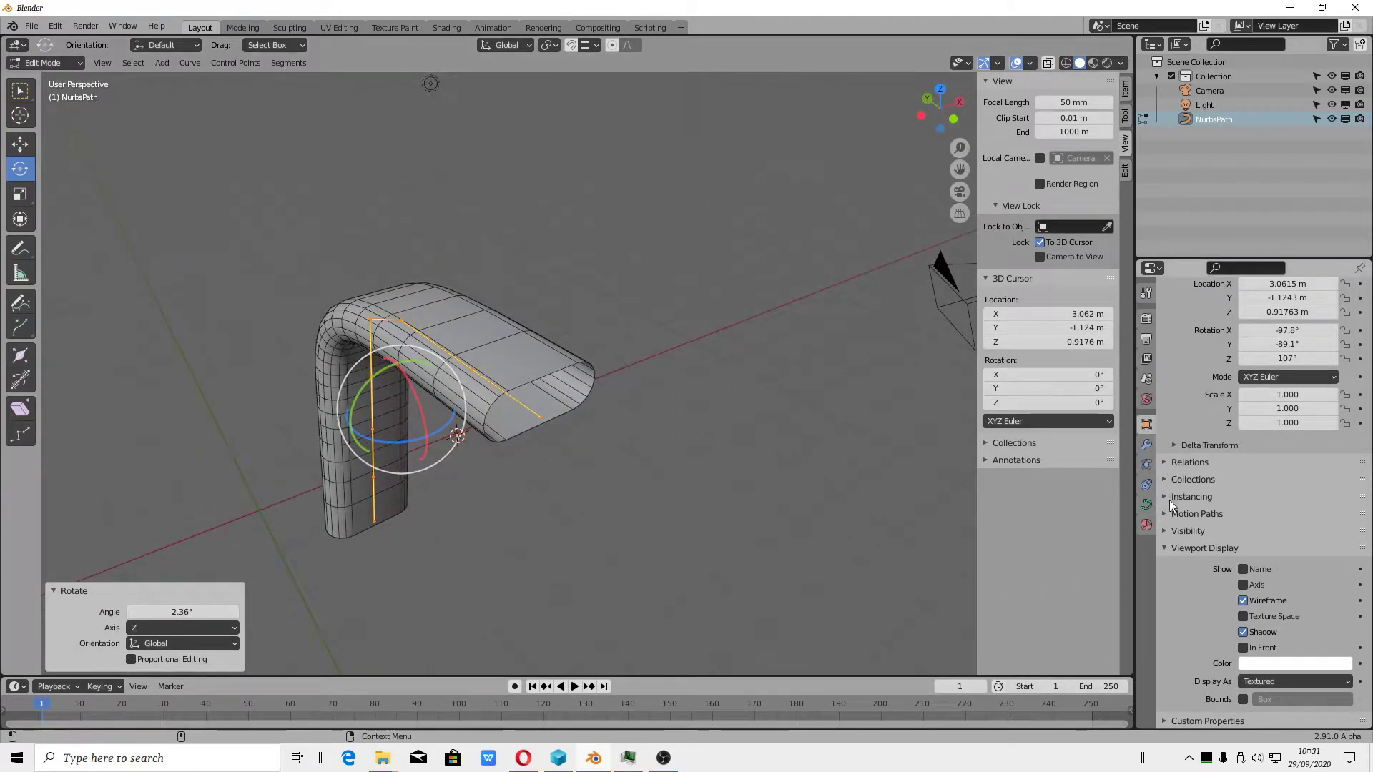
{"action": "left_click", "coordinate": [1145, 504]}
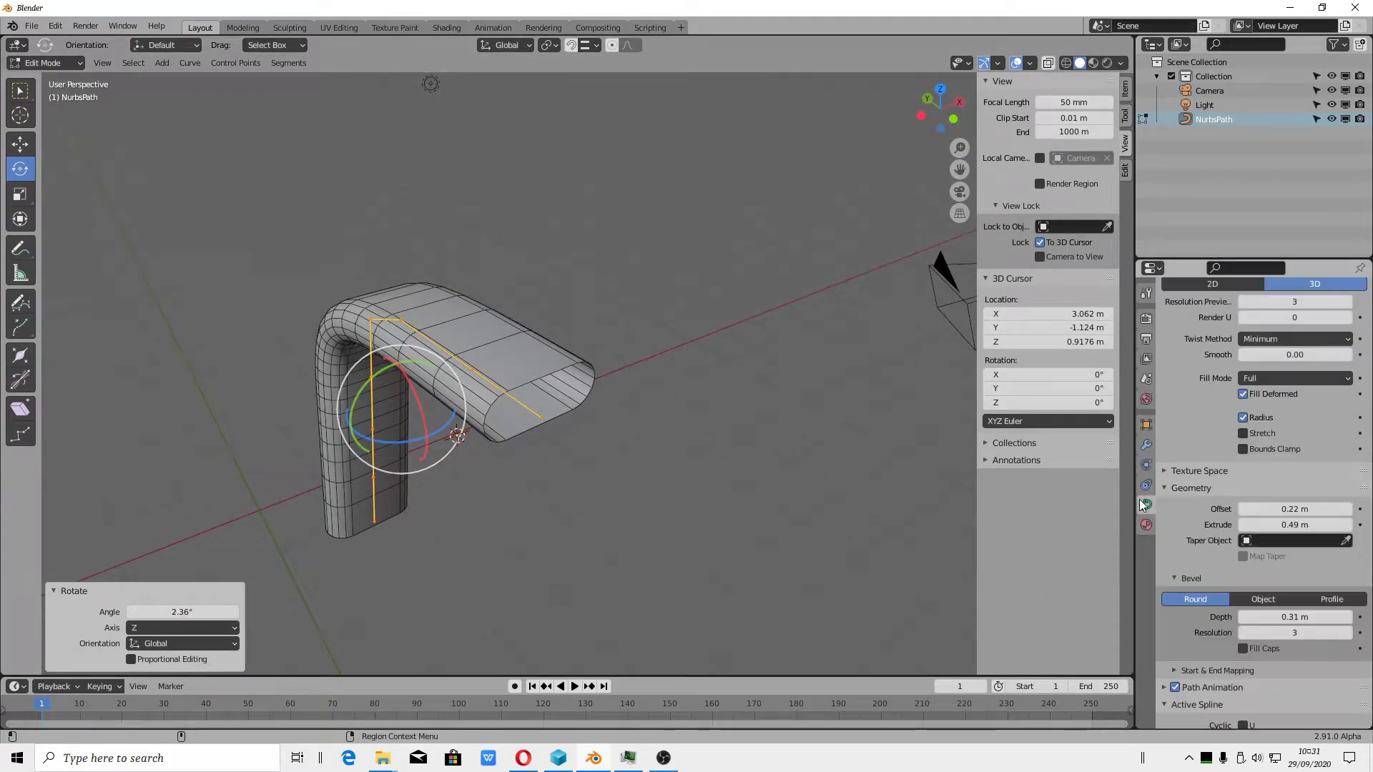
Switch the bevel to Profile and reshape the profile curve's points and vector handles
{"action": "left_click", "coordinate": [1322, 602]}
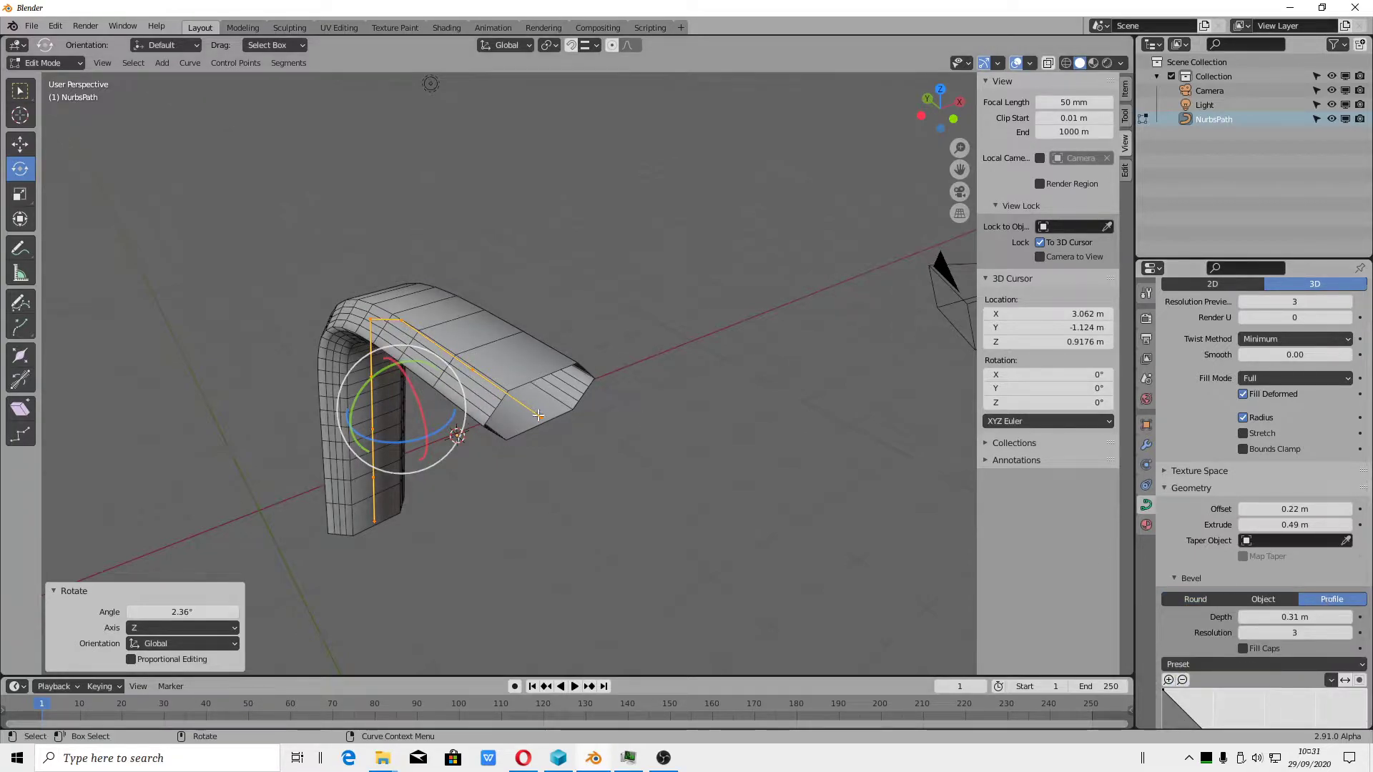
{"action": "scroll", "coordinate": [538, 415], "scroll_direction": "up", "scroll_amount": 3}
{"action": "scroll", "coordinate": [1239, 698], "scroll_direction": "down", "scroll_amount": 3}
{"action": "scroll", "coordinate": [1250, 692], "scroll_direction": "down", "scroll_amount": 5}
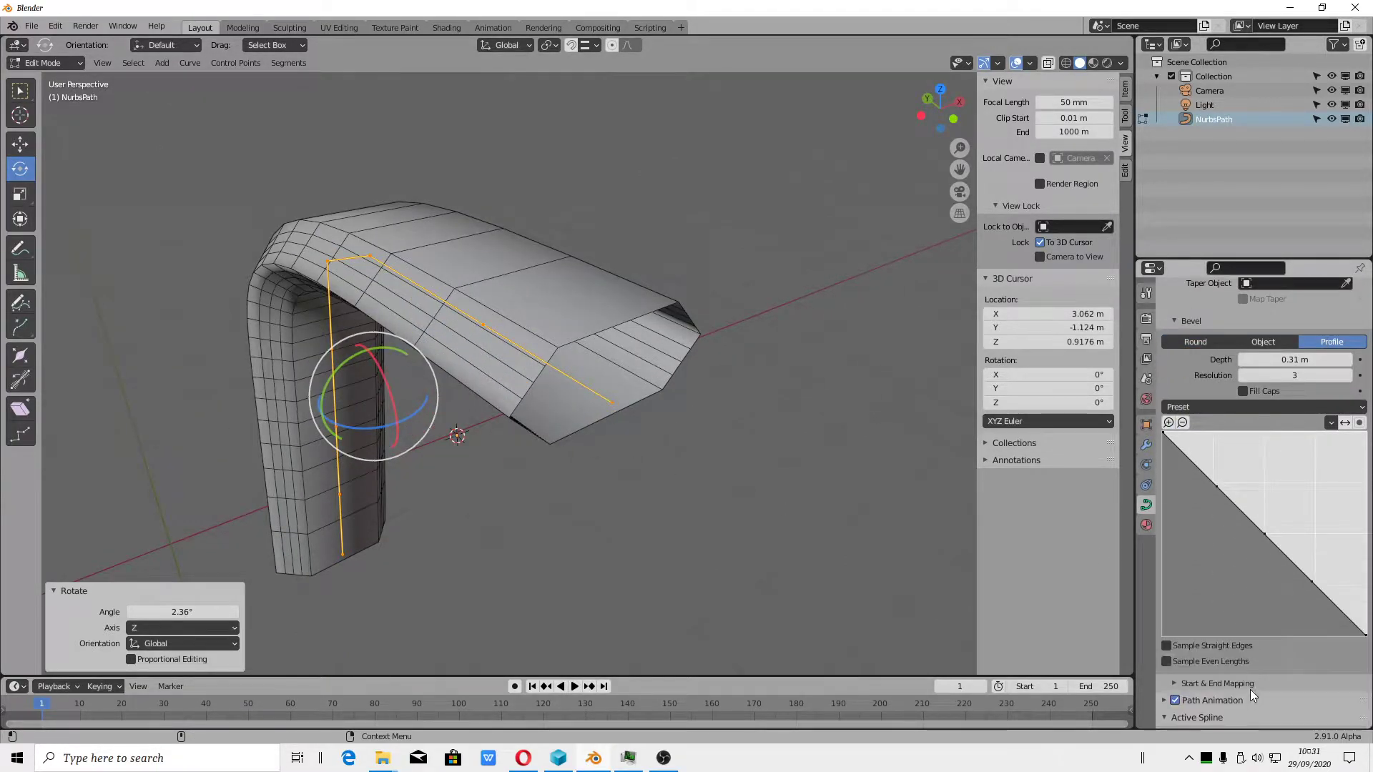
{"action": "left_click_drag", "start_coordinate": [1264, 530], "coordinate": [1300, 488]}
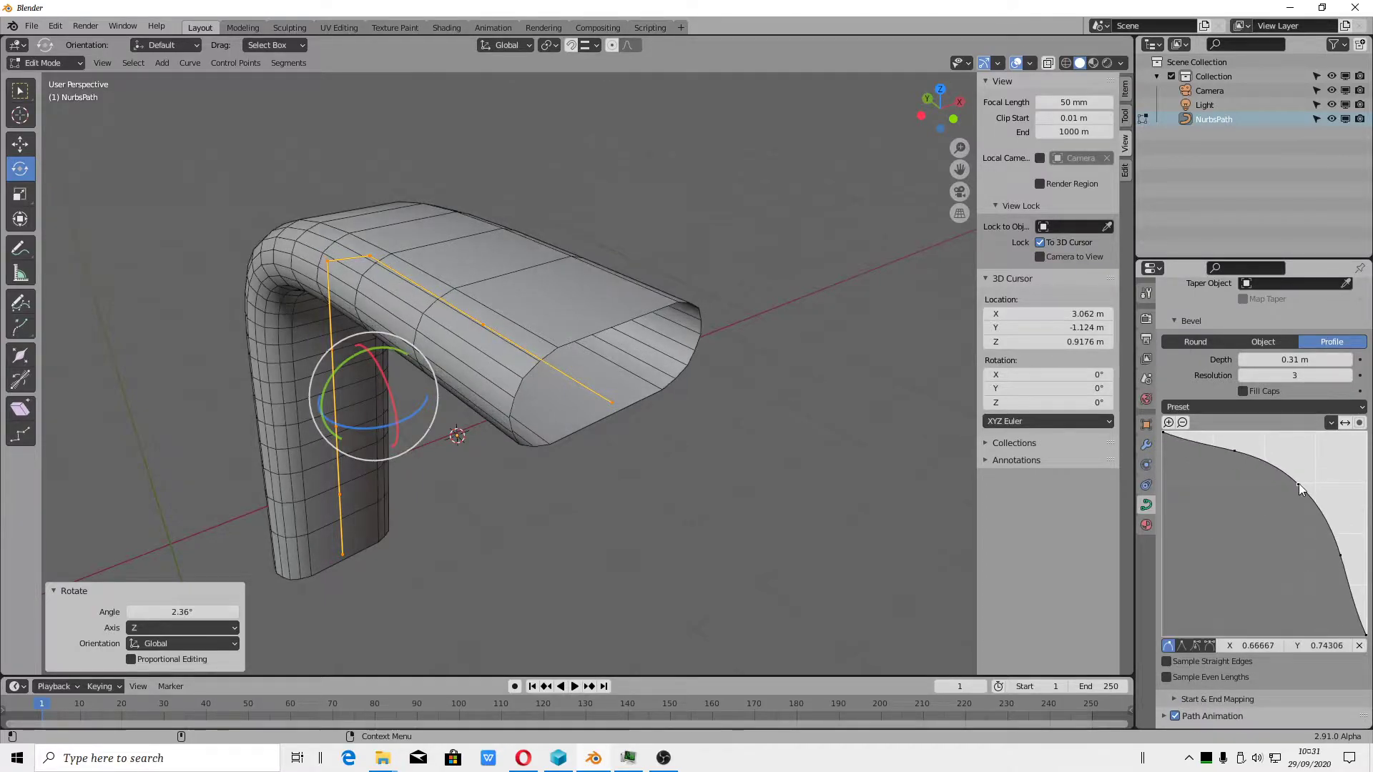
{"action": "mouse_move", "coordinate": [1236, 449]}
{"action": "left_mouse_down"}
{"action": "mouse_move", "coordinate": [1218, 488]}
{"action": "mouse_move", "coordinate": [1237, 471]}
{"action": "left_mouse_up"}
{"action": "left_click", "coordinate": [1201, 648]}
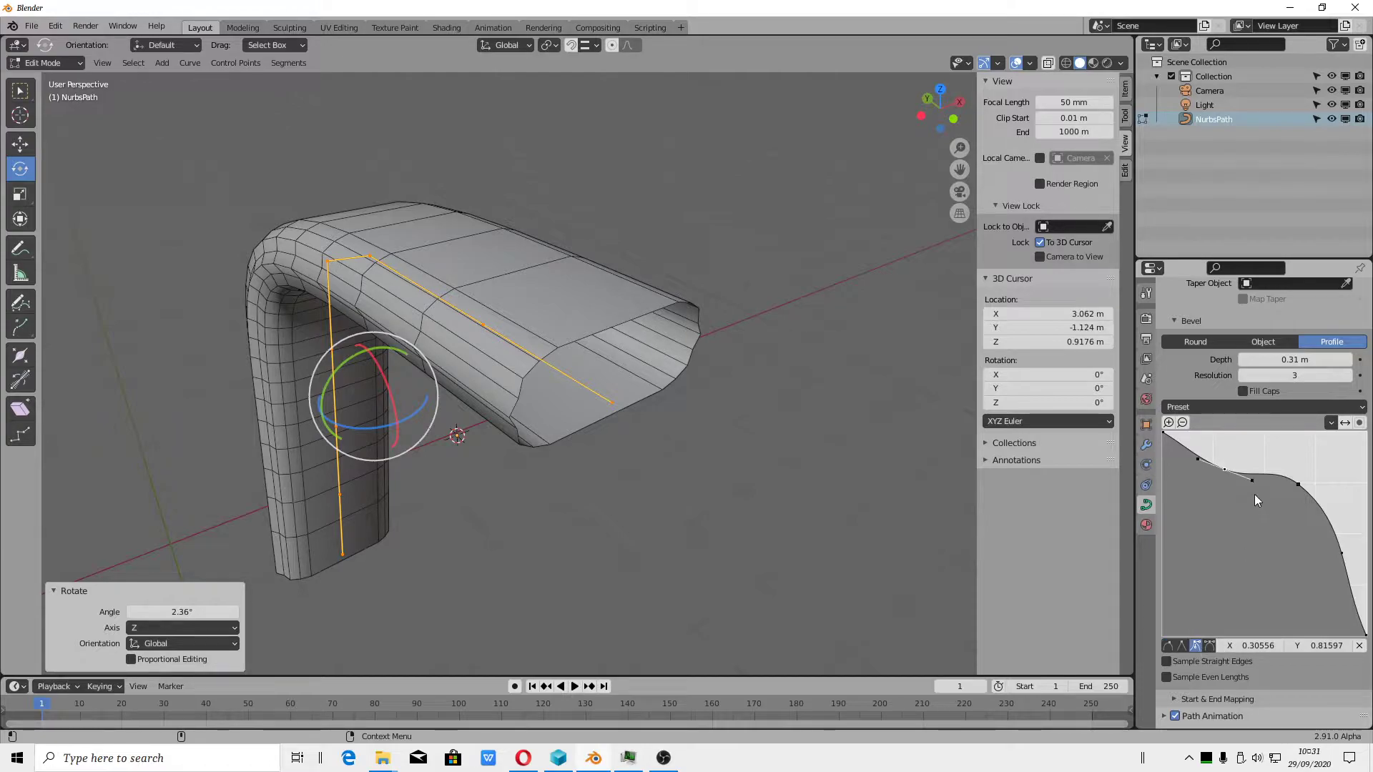
{"action": "left_click", "coordinate": [1342, 553]}
{"action": "left_click", "coordinate": [1183, 647]}
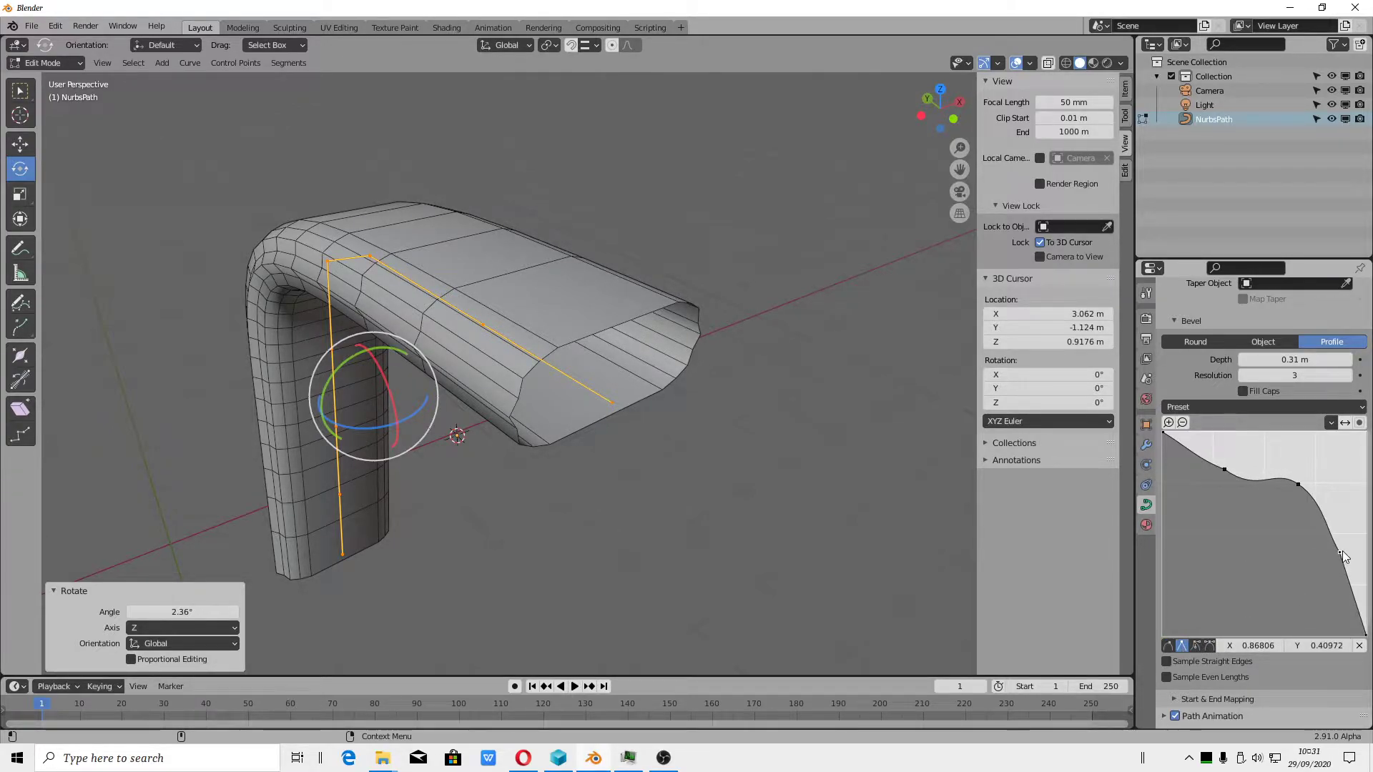
{"action": "mouse_move", "coordinate": [1340, 553]}
{"action": "left_mouse_down"}
{"action": "mouse_move", "coordinate": [1276, 566]}
{"action": "mouse_move", "coordinate": [1285, 558]}
{"action": "left_mouse_up"}
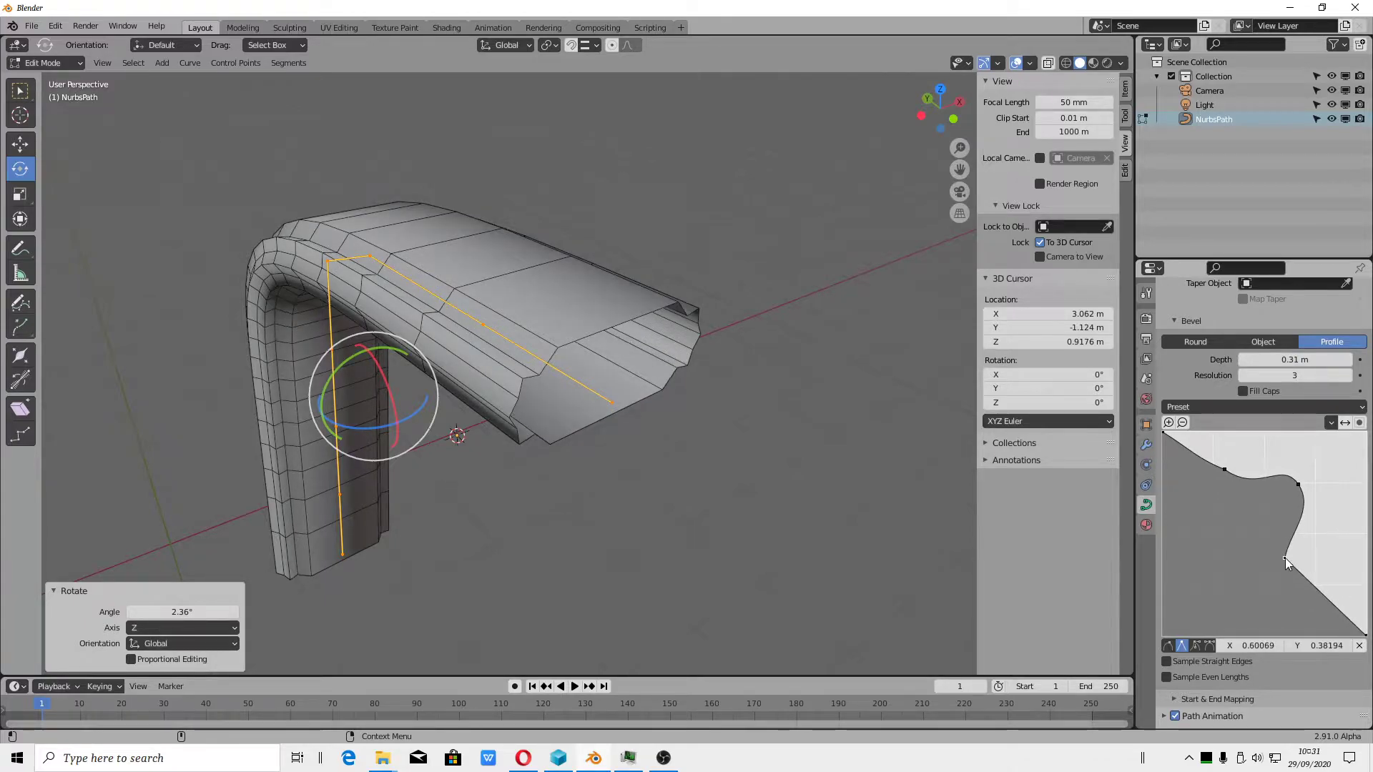
Set the start mapping Factor Start to 0 and turn Bezier ends off, leaving Order U 4
{"action": "mouse_move", "coordinate": [934, 271]}
{"action": "middle_mouse_down"}
{"action": "mouse_move", "coordinate": [761, 434]}
{"action": "mouse_move", "coordinate": [663, 432]}
{"action": "mouse_move", "coordinate": [522, 408]}
{"action": "mouse_move", "coordinate": [500, 390]}
{"action": "mouse_move", "coordinate": [535, 429]}
{"action": "middle_mouse_up"}
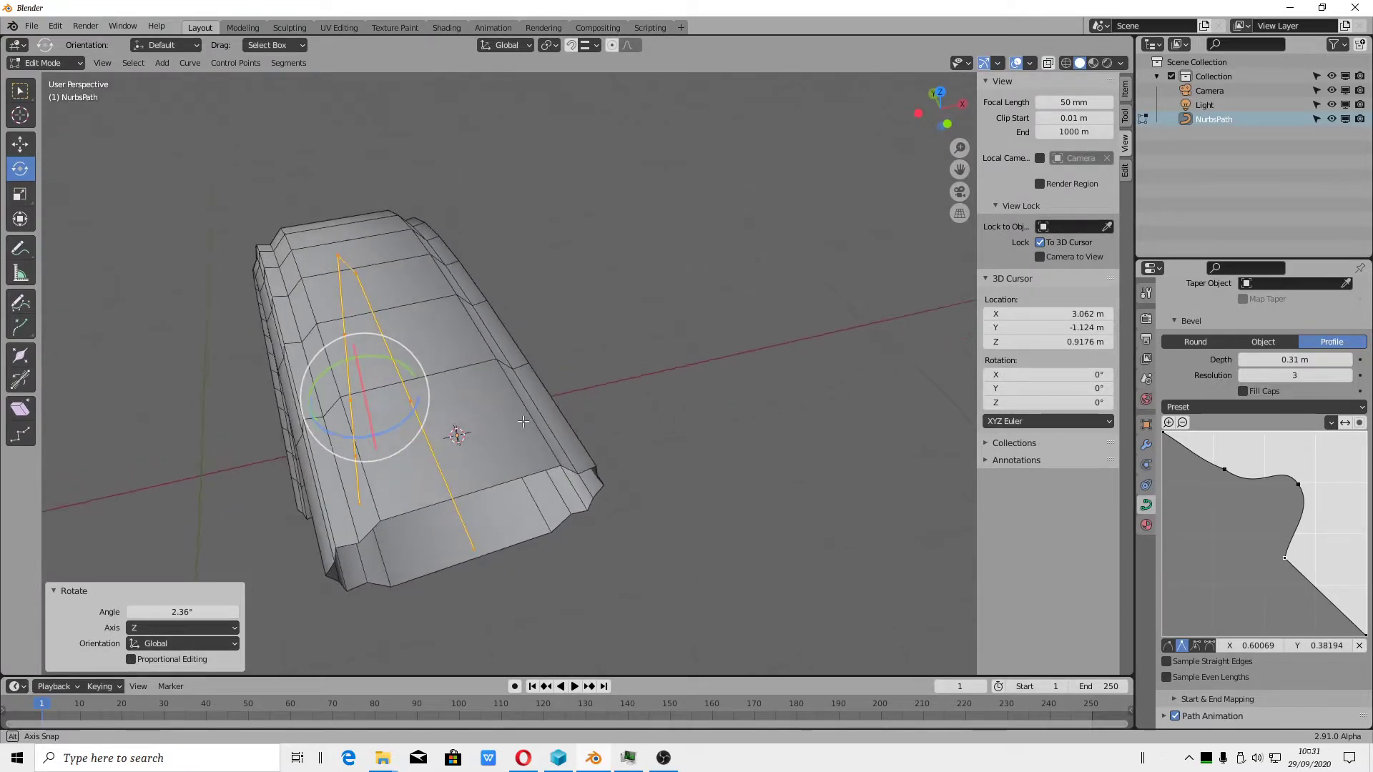
{"action": "left_click", "coordinate": [1204, 705]}
{"action": "scroll", "coordinate": [1216, 687], "scroll_direction": "down", "scroll_amount": 4}
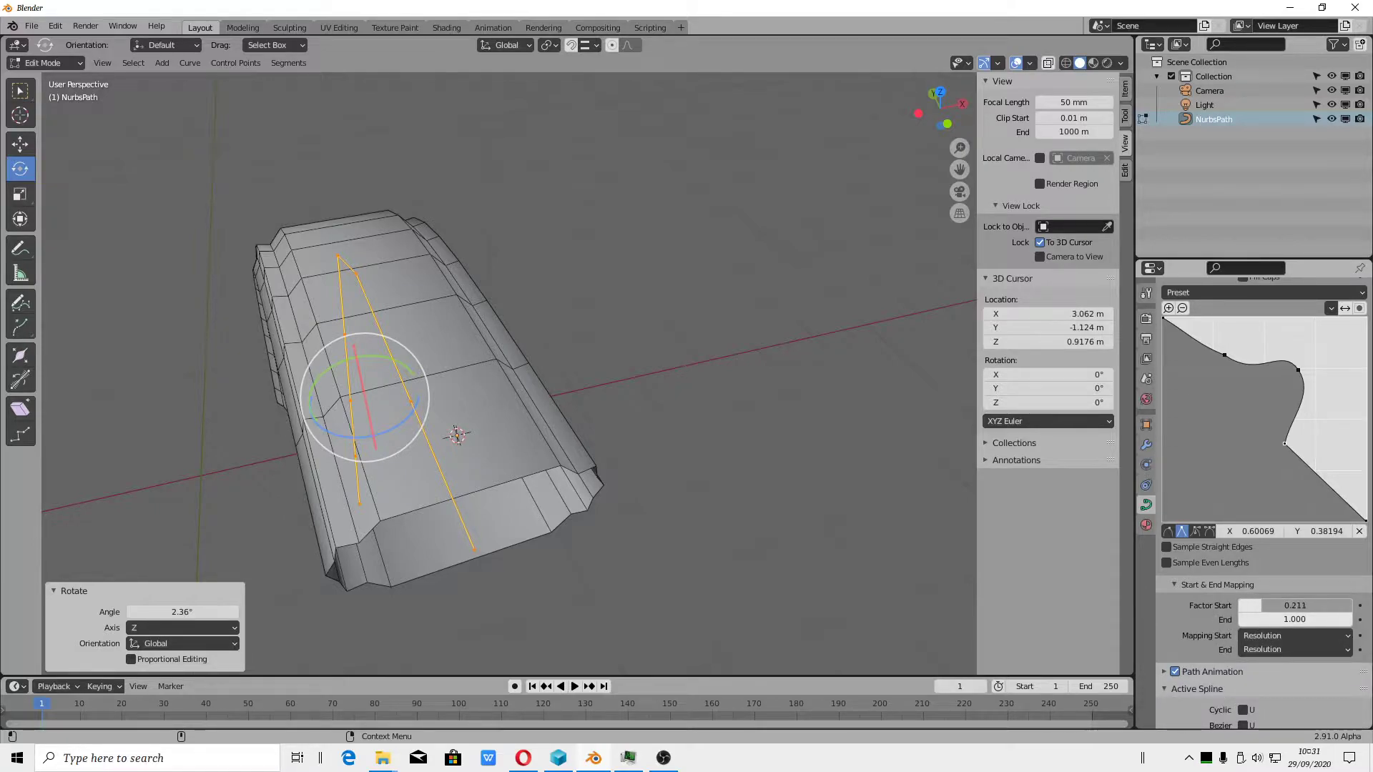
{"action": "left_click_drag", "start_coordinate": [1295, 606], "coordinate": [1259, 605]}
{"action": "left_click", "coordinate": [1265, 649]}
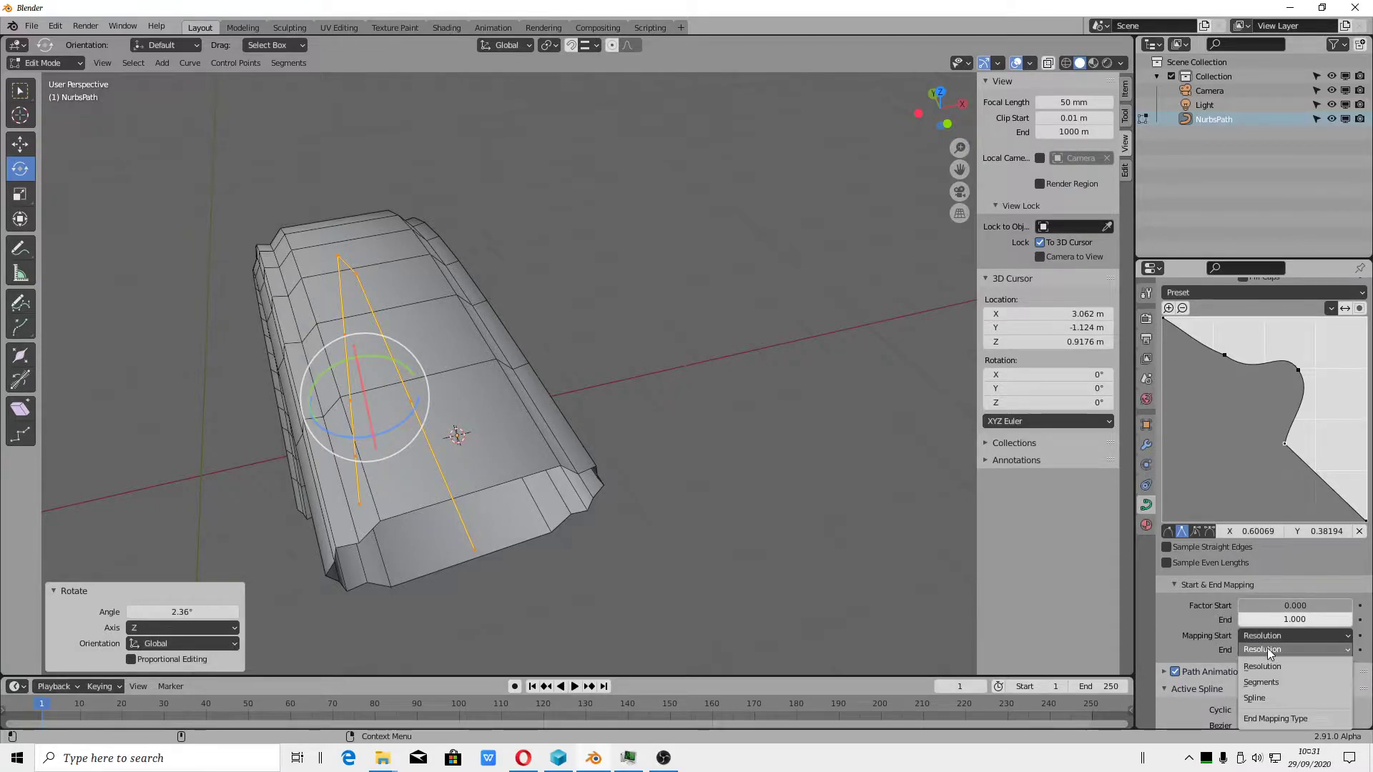
{"action": "scroll", "coordinate": [1228, 648], "scroll_direction": "down", "scroll_amount": 2}
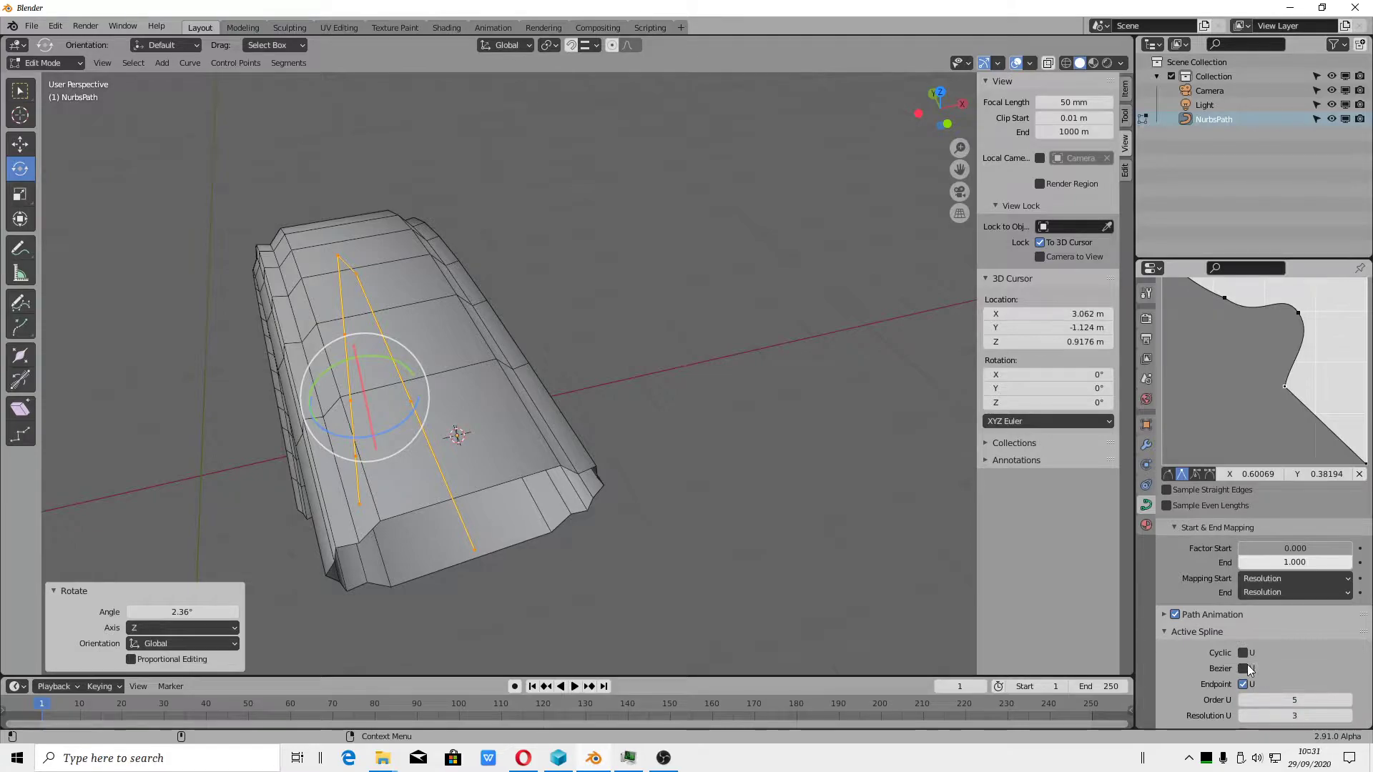
{"action": "left_click", "coordinate": [1245, 667]}
{"action": "left_click", "coordinate": [1225, 670]}
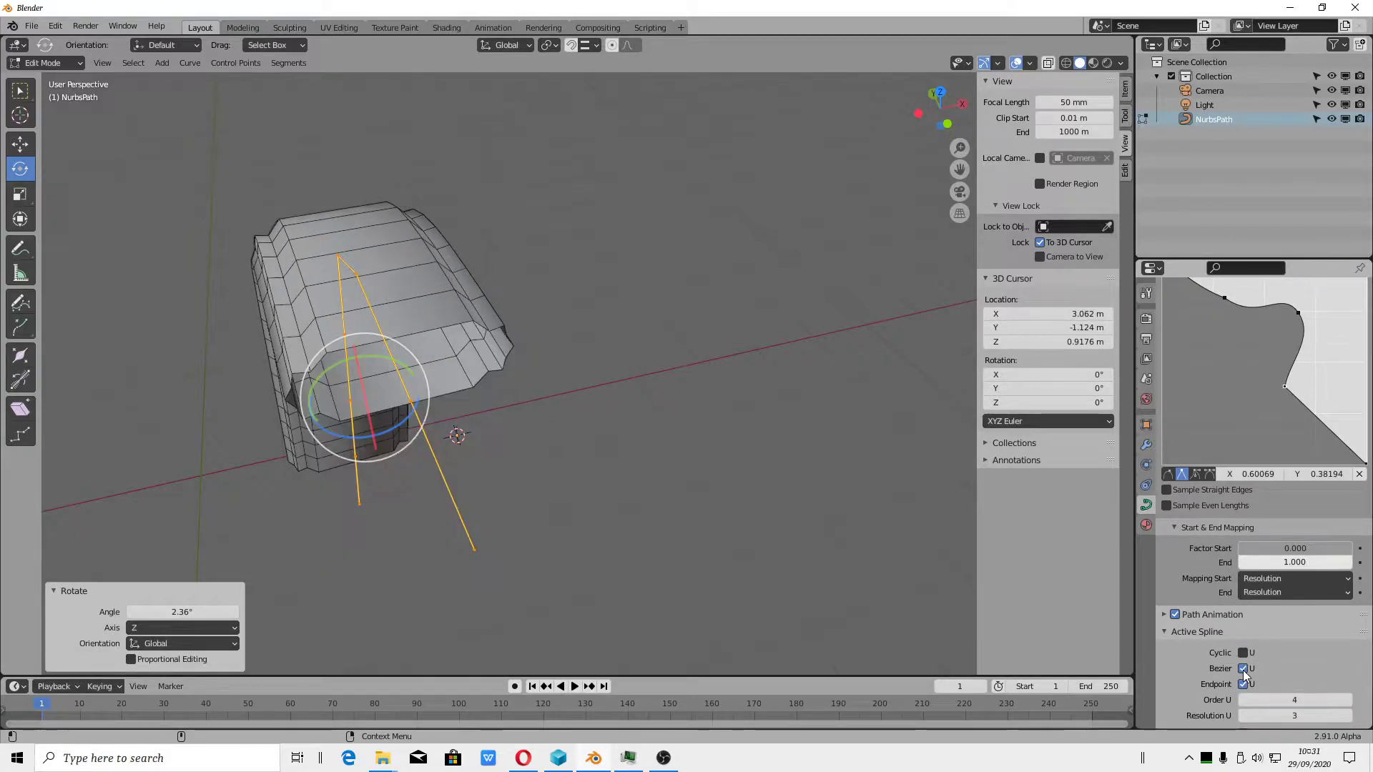
Move a bevel profile point to X 0.5625 and check the path's modifiers
{"action": "middle_click_drag", "start_coordinate": [809, 462], "coordinate": [723, 495]}
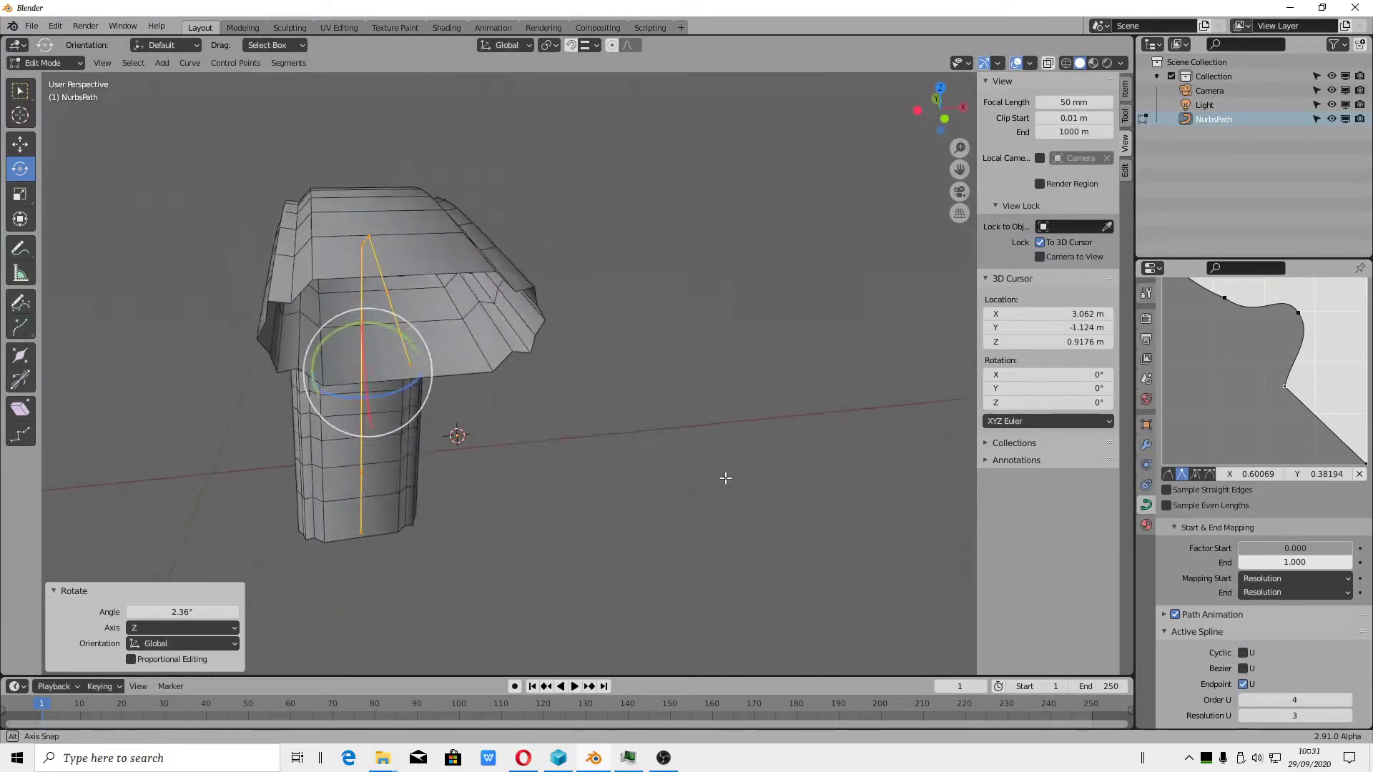
{"action": "scroll", "coordinate": [1287, 383], "scroll_direction": "up", "scroll_amount": 1}
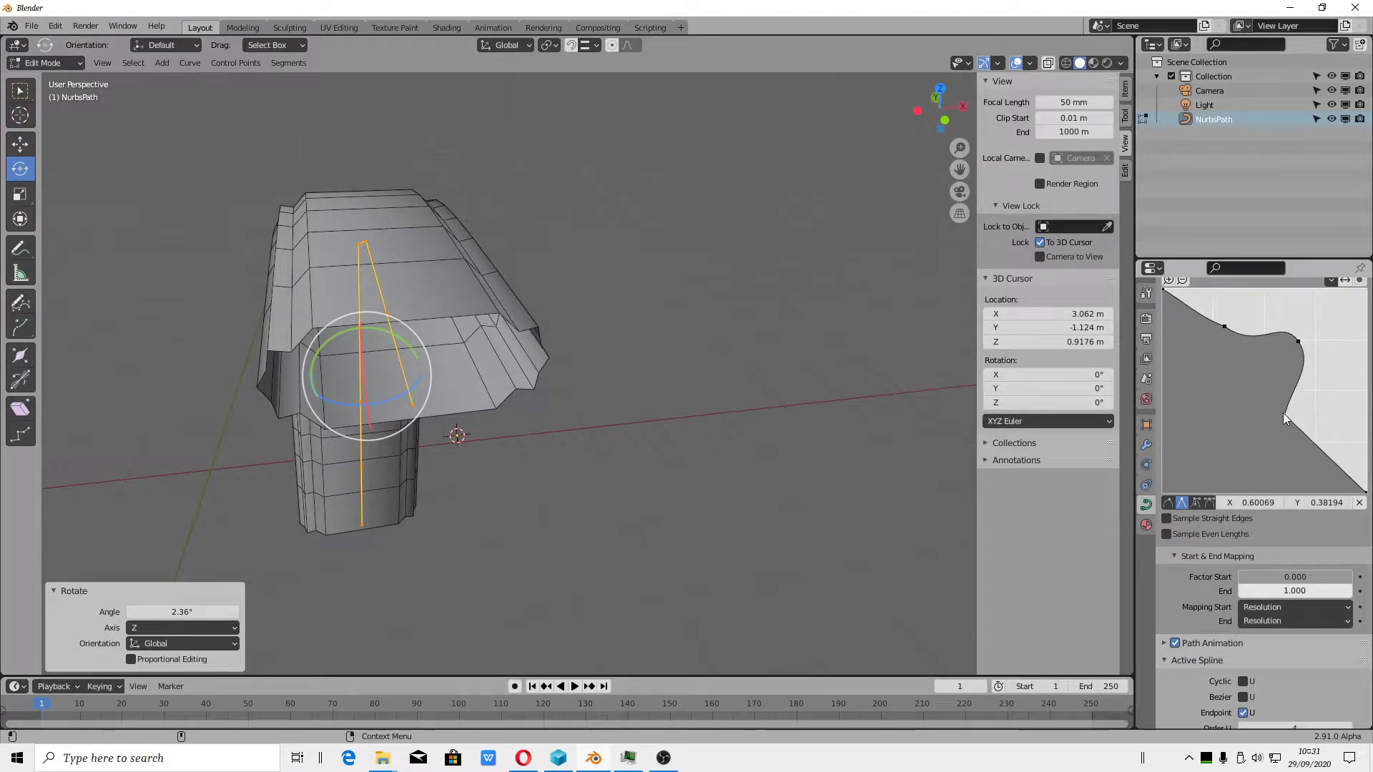
{"action": "left_click_drag", "start_coordinate": [1283, 413], "coordinate": [1277, 415]}
{"action": "middle_click_drag", "start_coordinate": [917, 326], "coordinate": [681, 316], "text": "shift"}
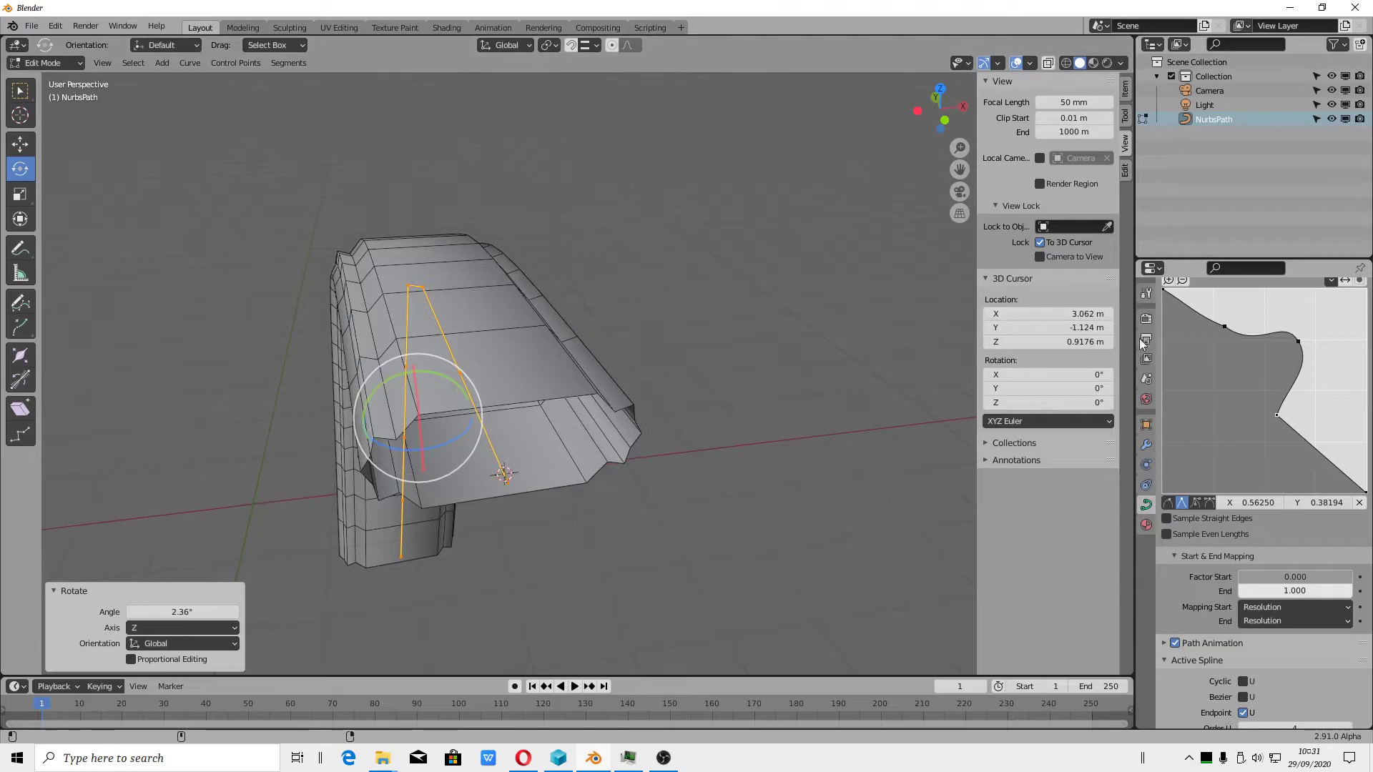
{"action": "left_click", "coordinate": [1146, 444]}
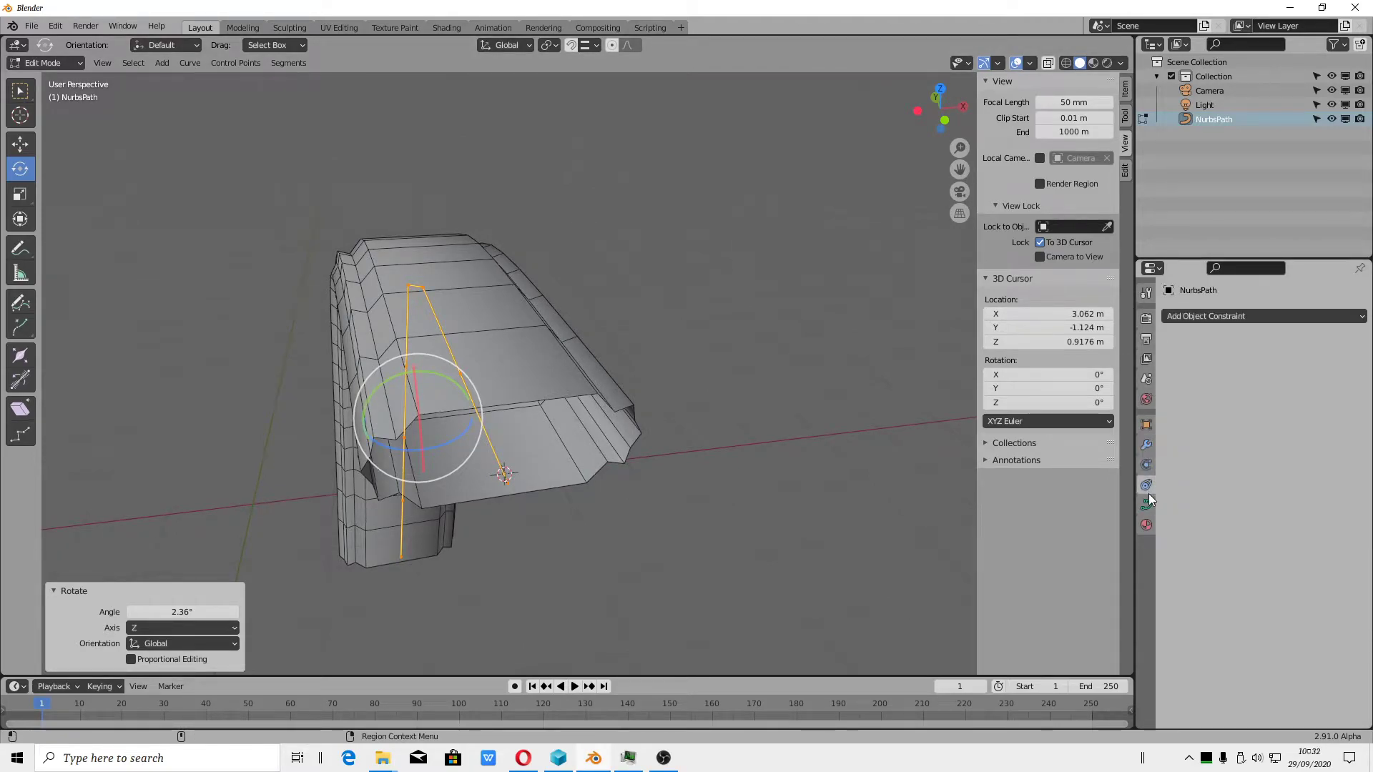
{"action": "left_click", "coordinate": [1147, 504]}
{"action": "scroll", "coordinate": [505, 423], "scroll_direction": "up", "scroll_amount": 1}
{"action": "scroll", "coordinate": [505, 424], "scroll_direction": "up", "scroll_amount": 1}
Reduce the extrude from 0.49 m to 0.17 m and move a profile point to X 0.69792
{"action": "key", "text": "shift+space"}
{"action": "key", "text": "g"}
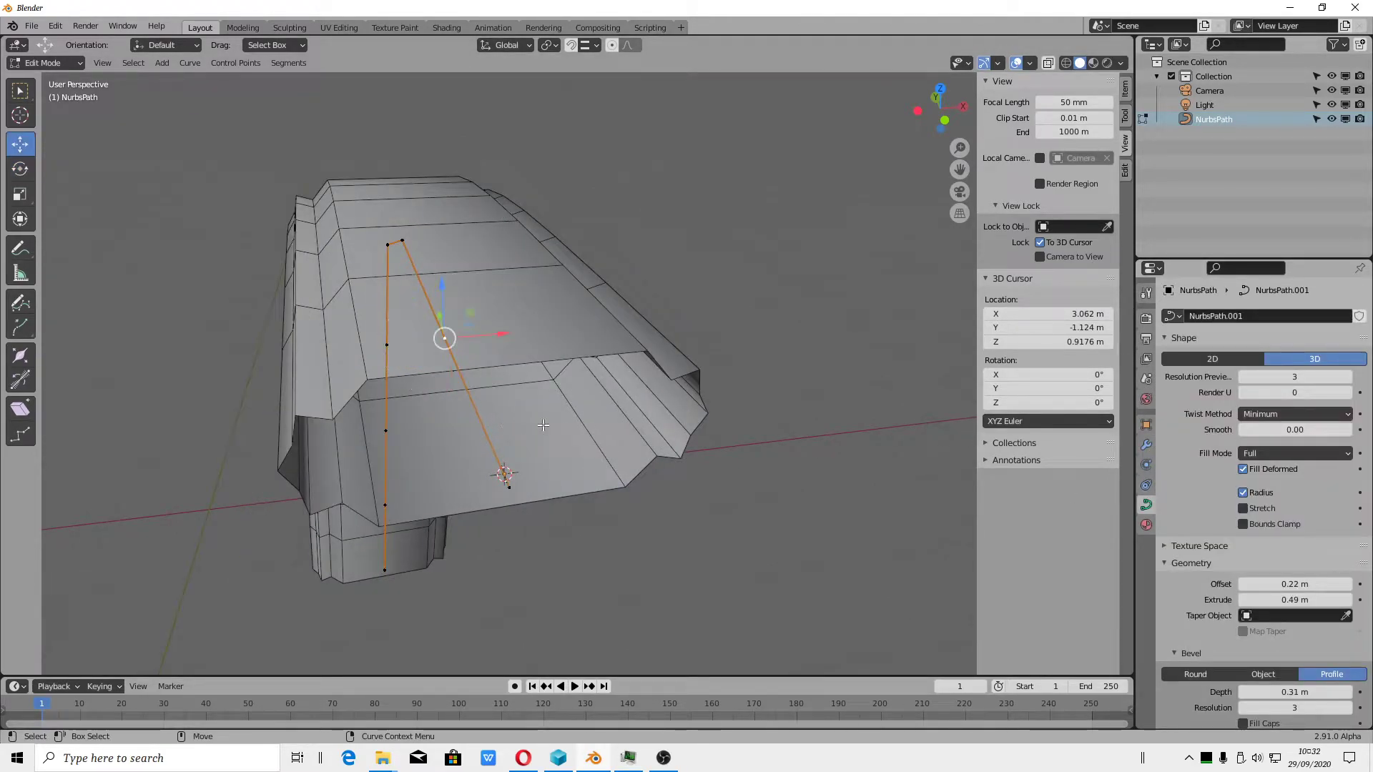
{"action": "left_click_drag", "start_coordinate": [1295, 600], "coordinate": [1269, 600]}
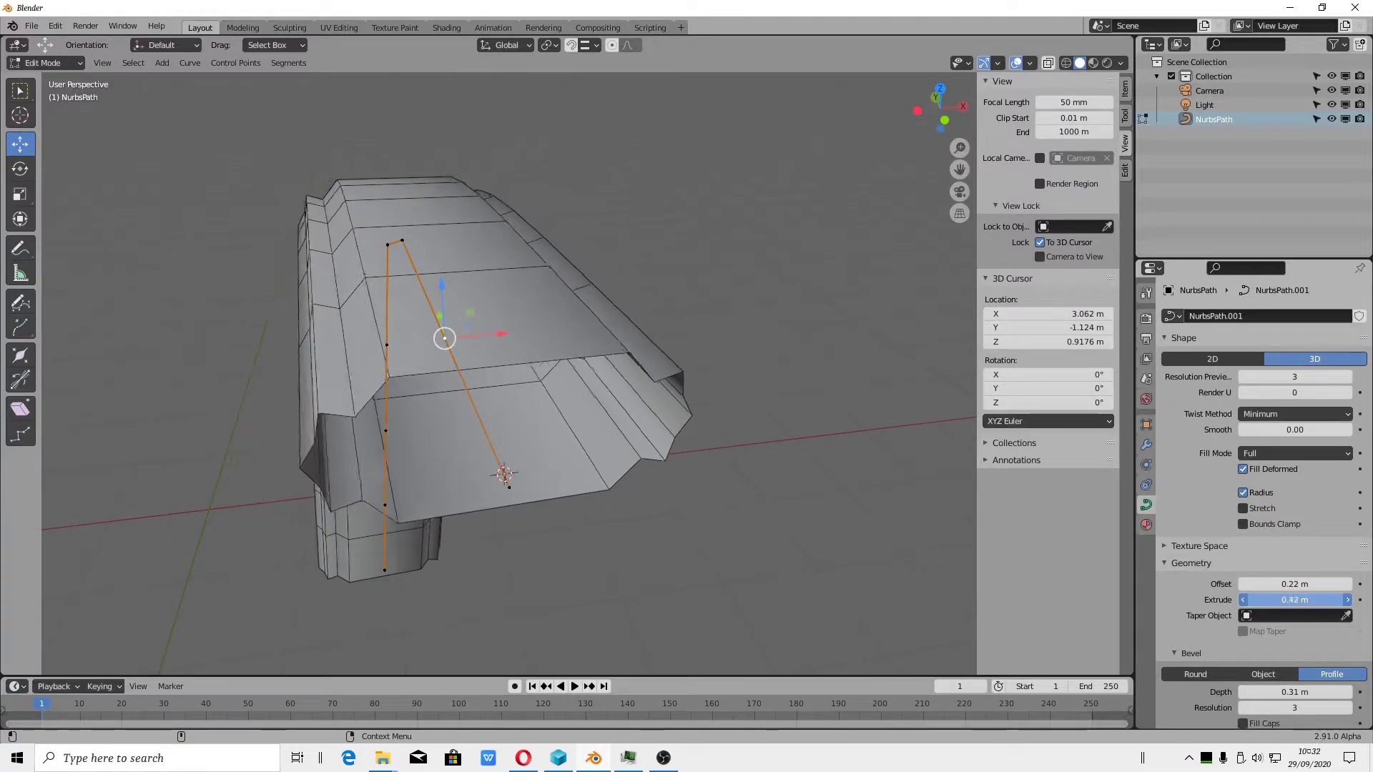
{"action": "mouse_move", "coordinate": [668, 301]}
{"action": "middle_mouse_down"}
{"action": "mouse_move", "coordinate": [592, 293]}
{"action": "mouse_move", "coordinate": [699, 390]}
{"action": "middle_mouse_up"}
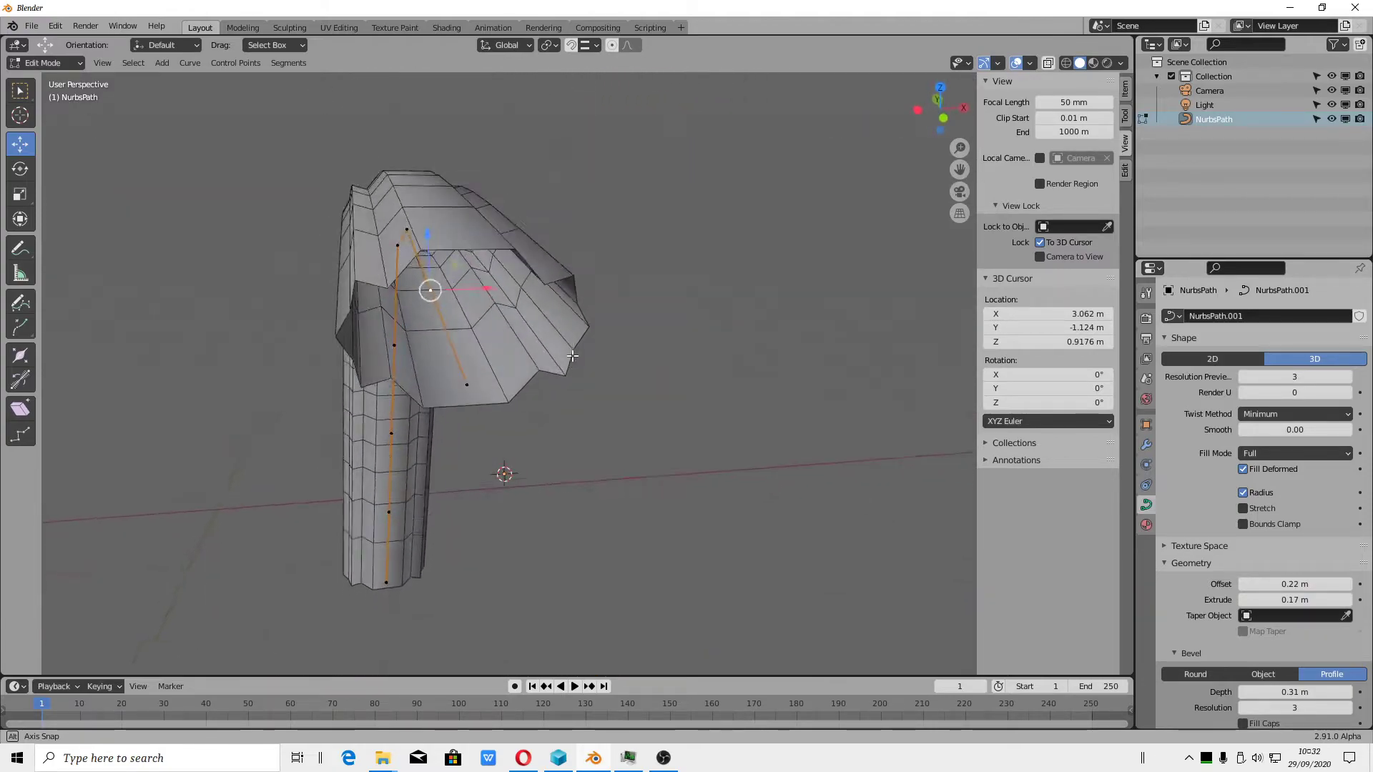
{"action": "scroll", "coordinate": [1287, 622], "scroll_direction": "down", "scroll_amount": 5}
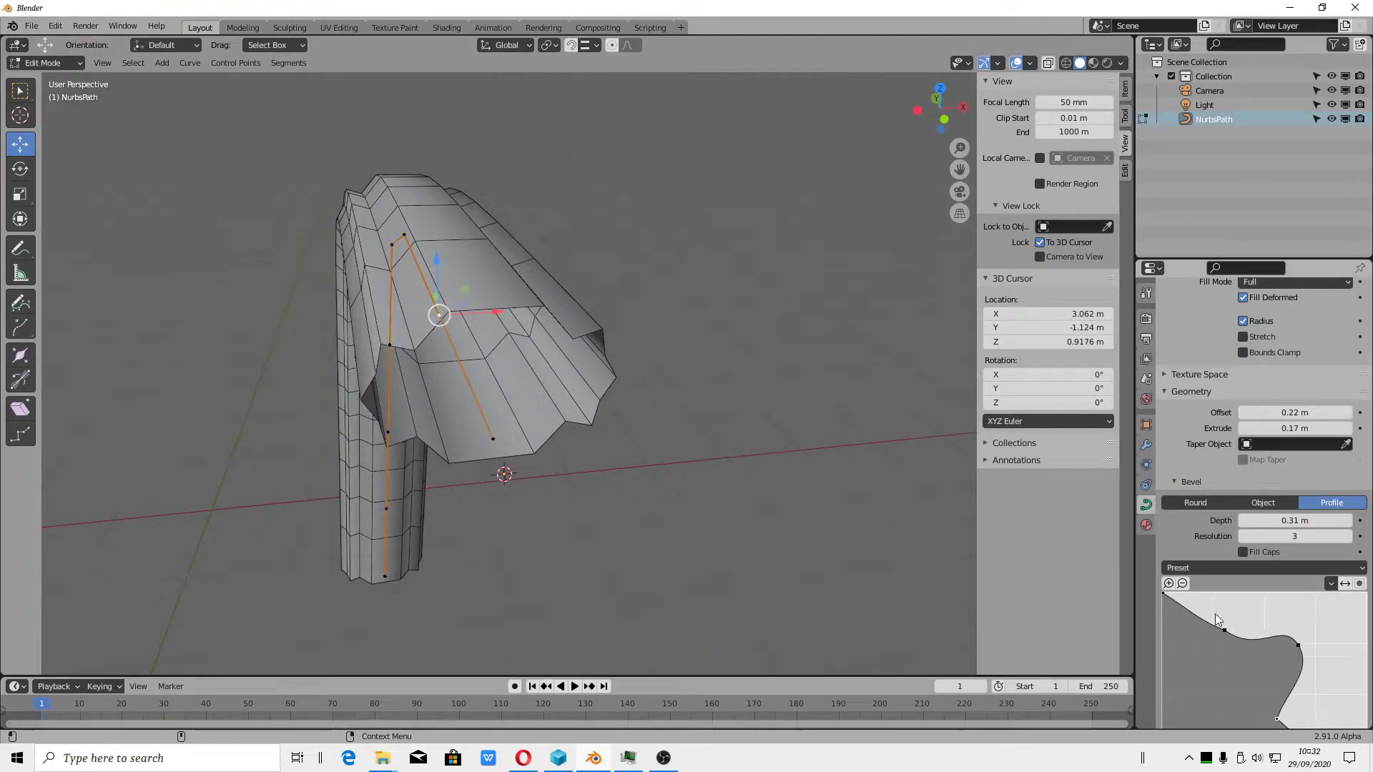
{"action": "middle_click_drag", "start_coordinate": [644, 357], "coordinate": [716, 329]}
{"action": "scroll", "coordinate": [1348, 562], "scroll_direction": "down", "scroll_amount": 4}
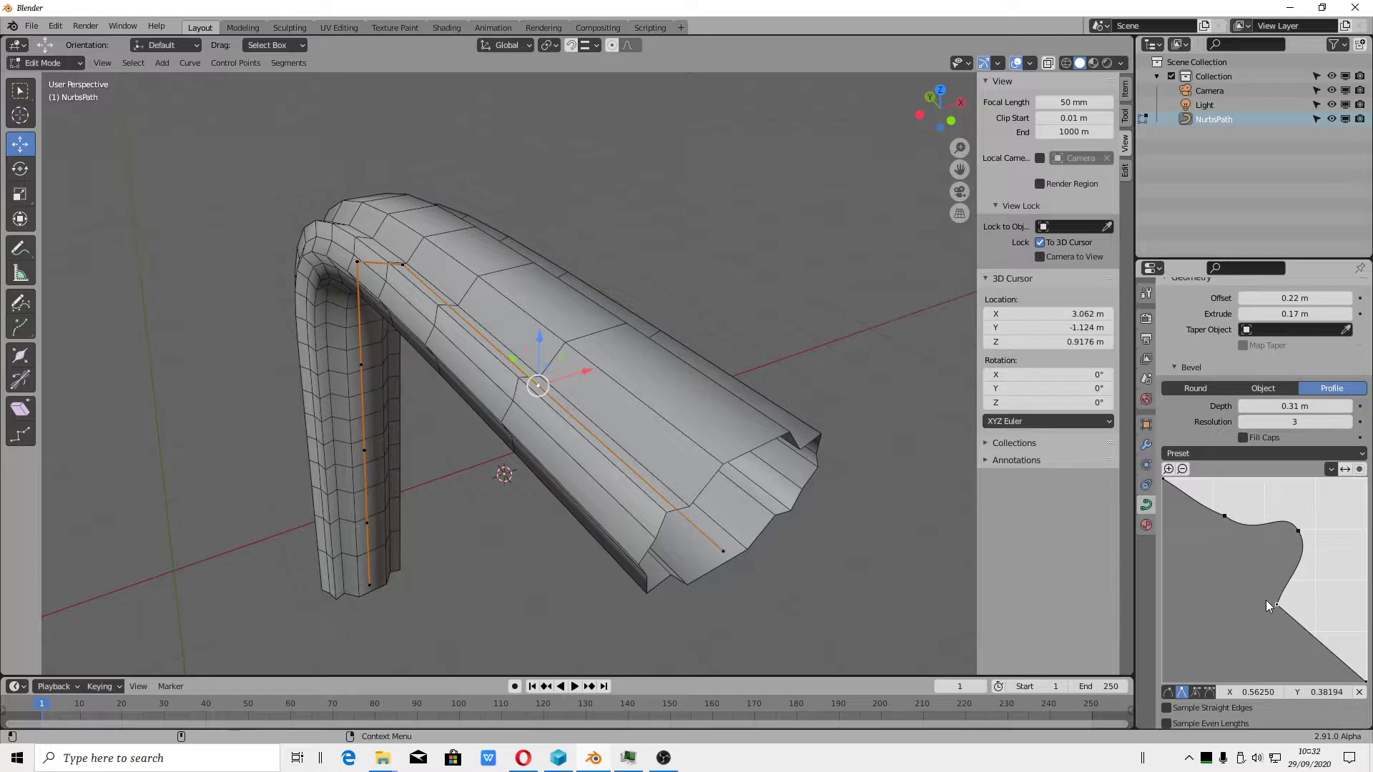
{"action": "left_click_drag", "start_coordinate": [1266, 600], "coordinate": [1306, 602]}
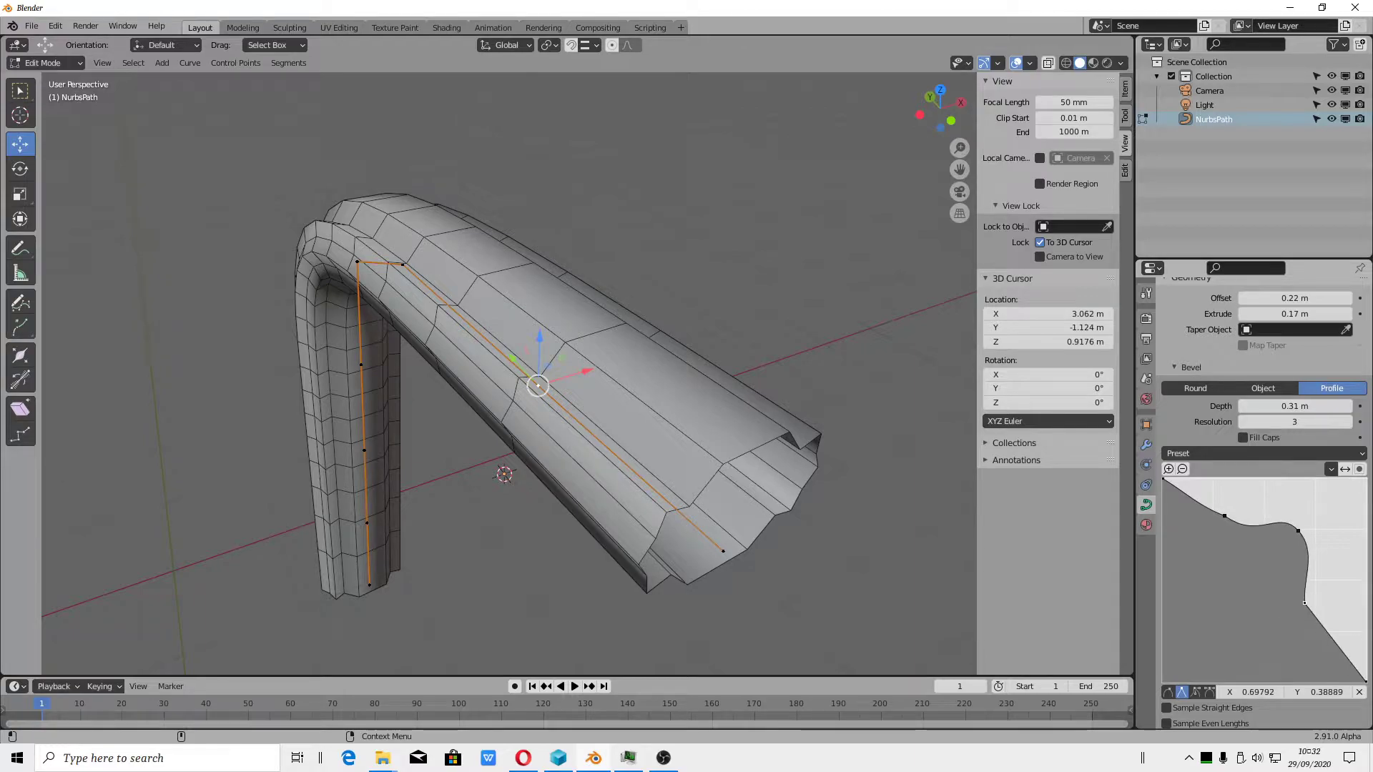
Switch the bevel back to Round, zero the Extrude and Bevel Depth, and return to Object Mode
{"action": "left_click", "coordinate": [1214, 379]}
{"action": "scroll", "coordinate": [1215, 516], "scroll_direction": "down", "scroll_amount": 2}
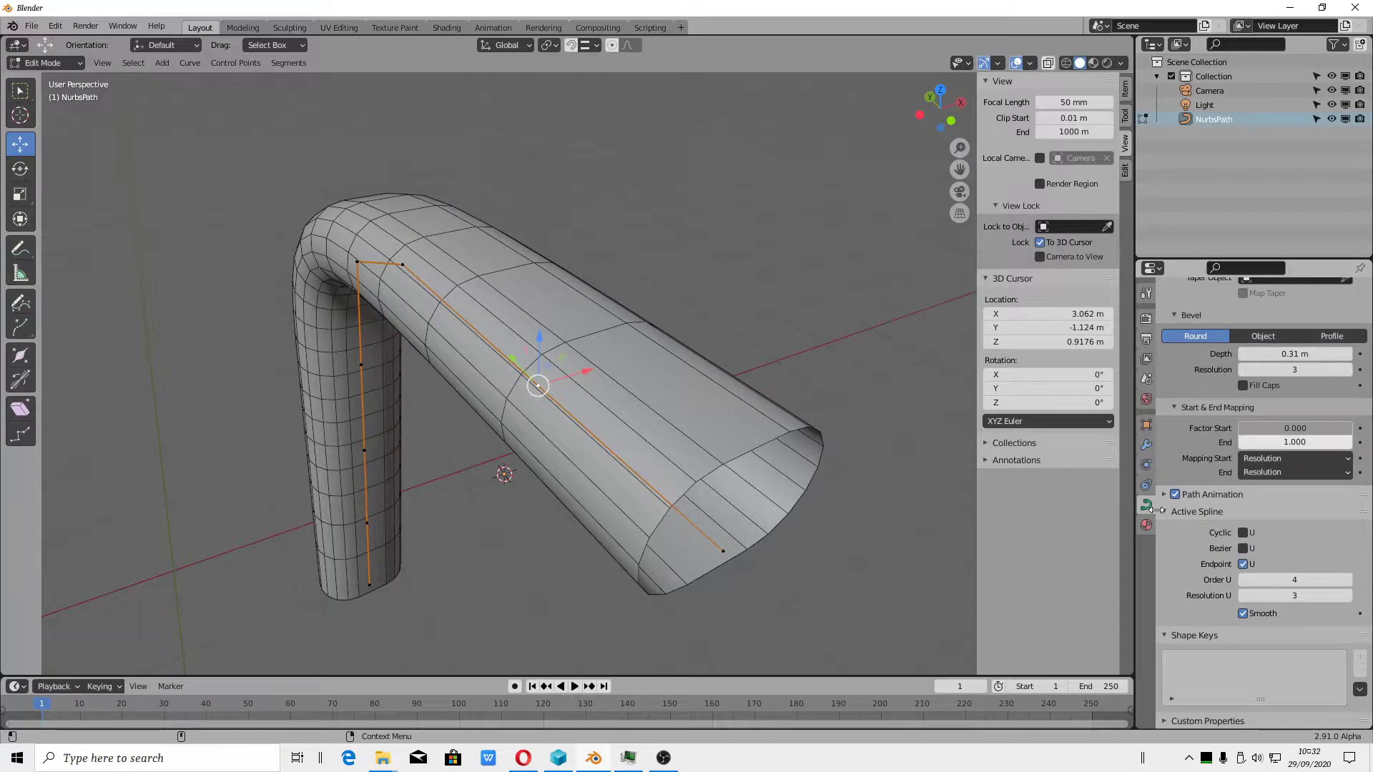
{"action": "scroll", "coordinate": [1219, 636], "scroll_direction": "up", "scroll_amount": 3}
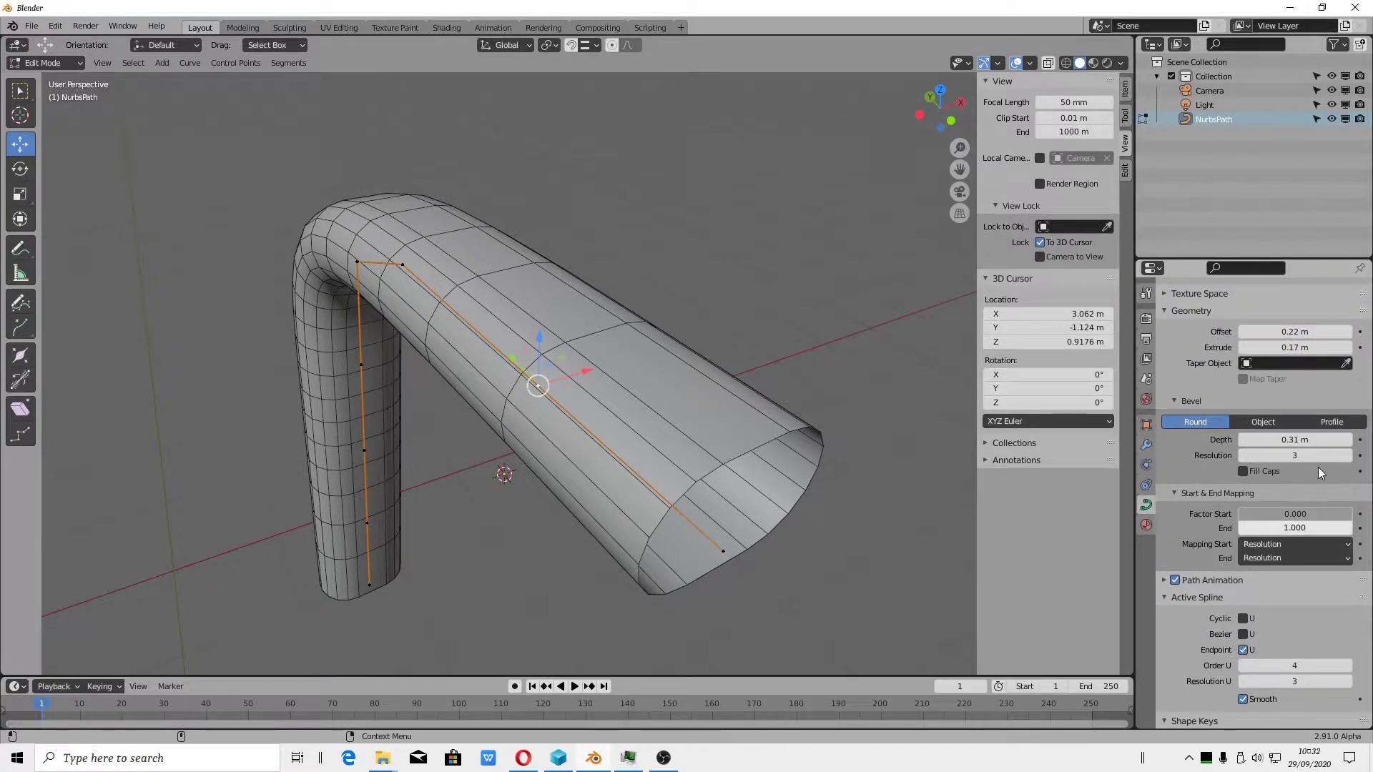
{"action": "scroll", "coordinate": [1267, 525], "scroll_direction": "up", "scroll_amount": 2}
{"action": "scroll", "coordinate": [1268, 530], "scroll_direction": "up", "scroll_amount": 2}
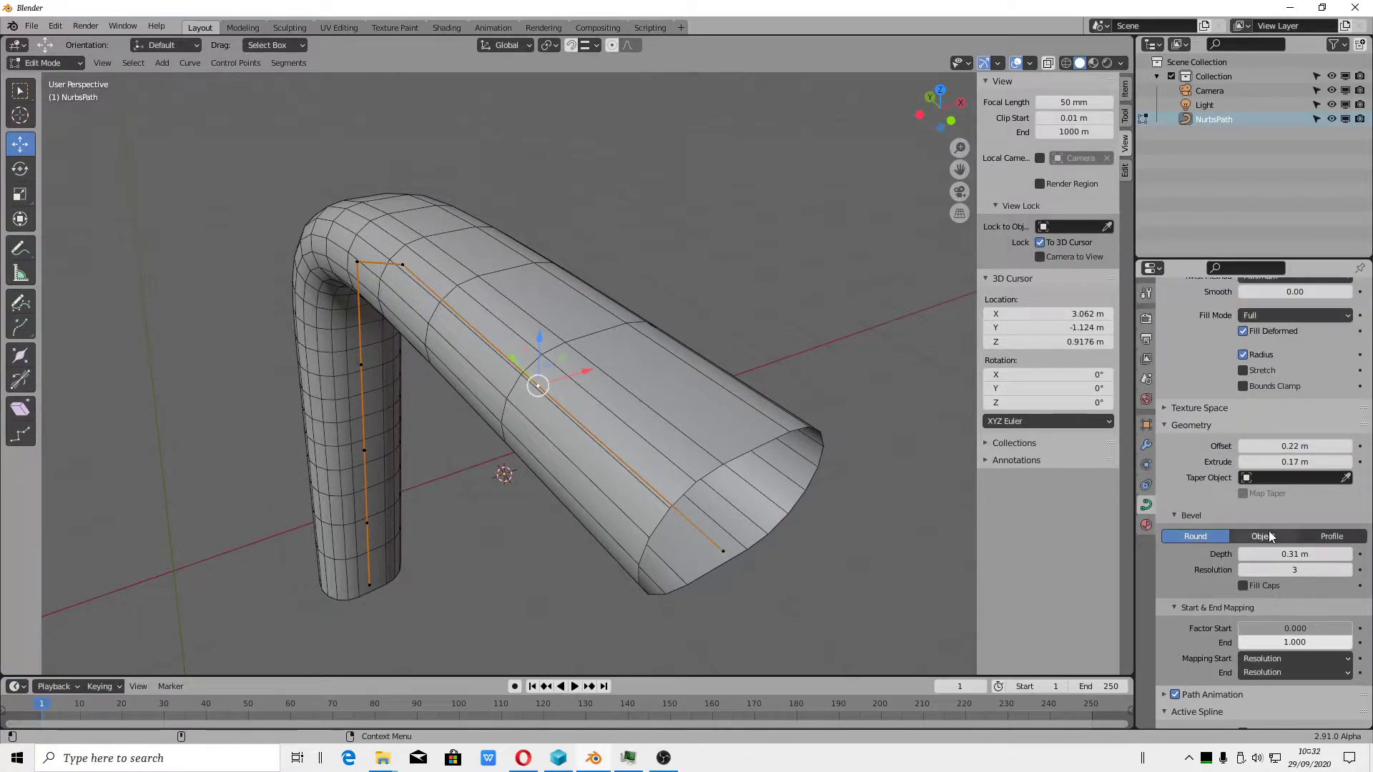
{"action": "scroll", "coordinate": [1287, 550], "scroll_direction": "down", "scroll_amount": 4}
{"action": "scroll", "coordinate": [1287, 554], "scroll_direction": "up", "scroll_amount": 5}
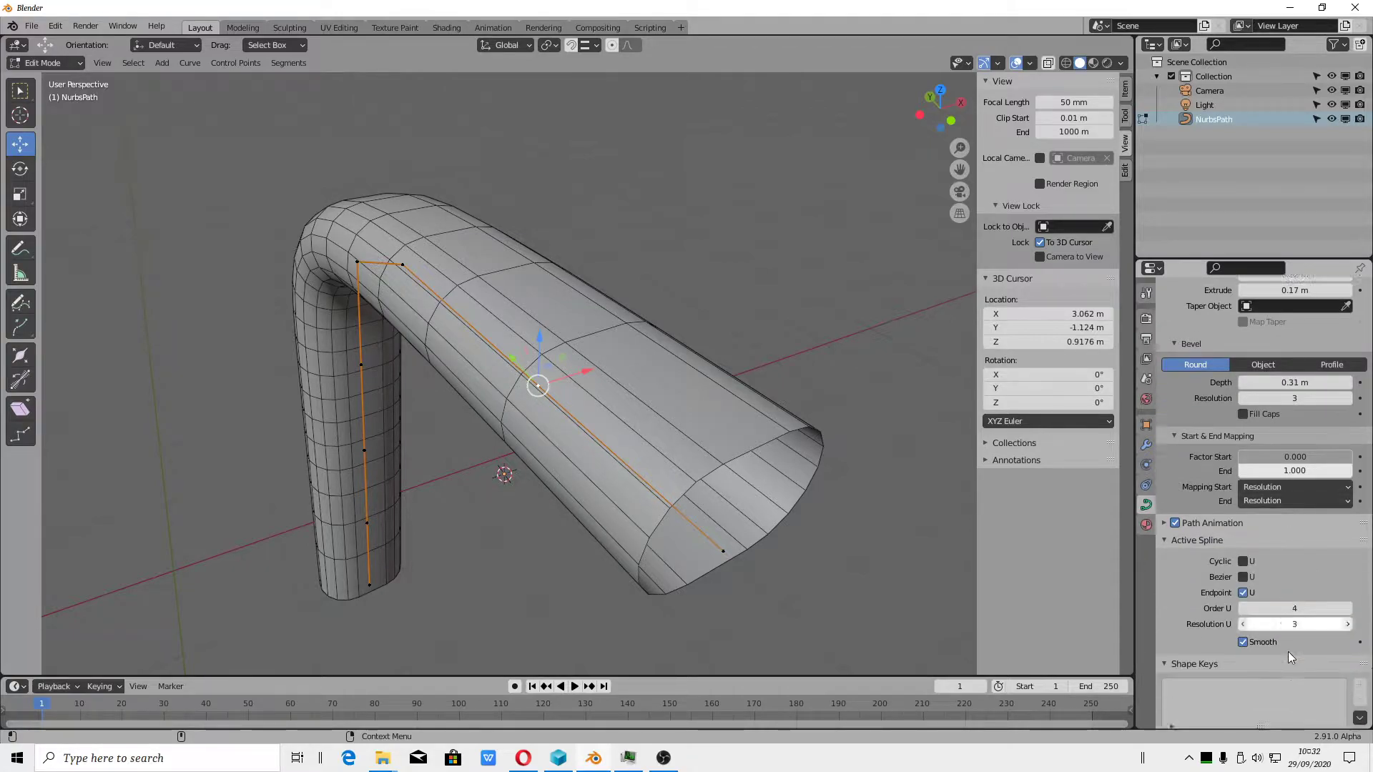
{"action": "scroll", "coordinate": [1289, 653], "scroll_direction": "down", "scroll_amount": 2}
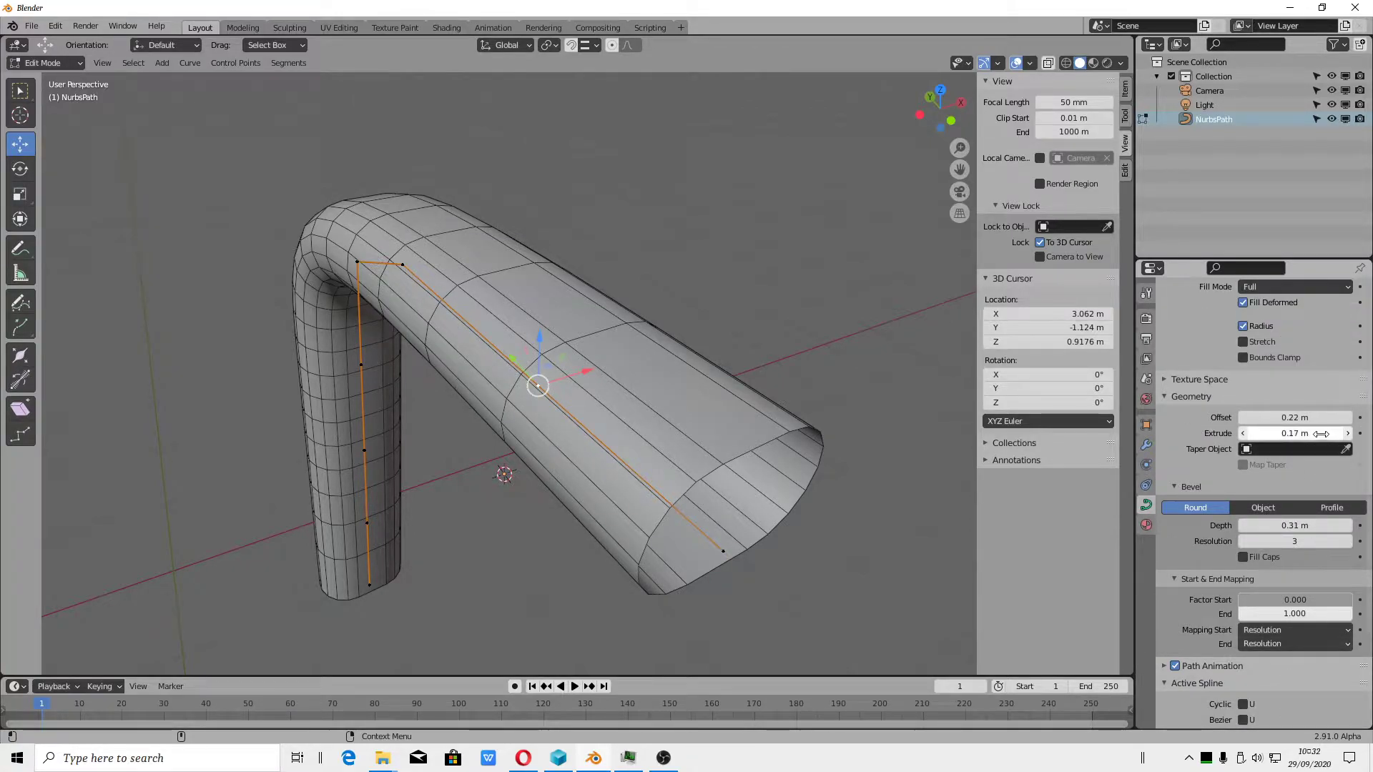
{"action": "left_click_drag", "start_coordinate": [1323, 432], "coordinate": [1280, 432]}
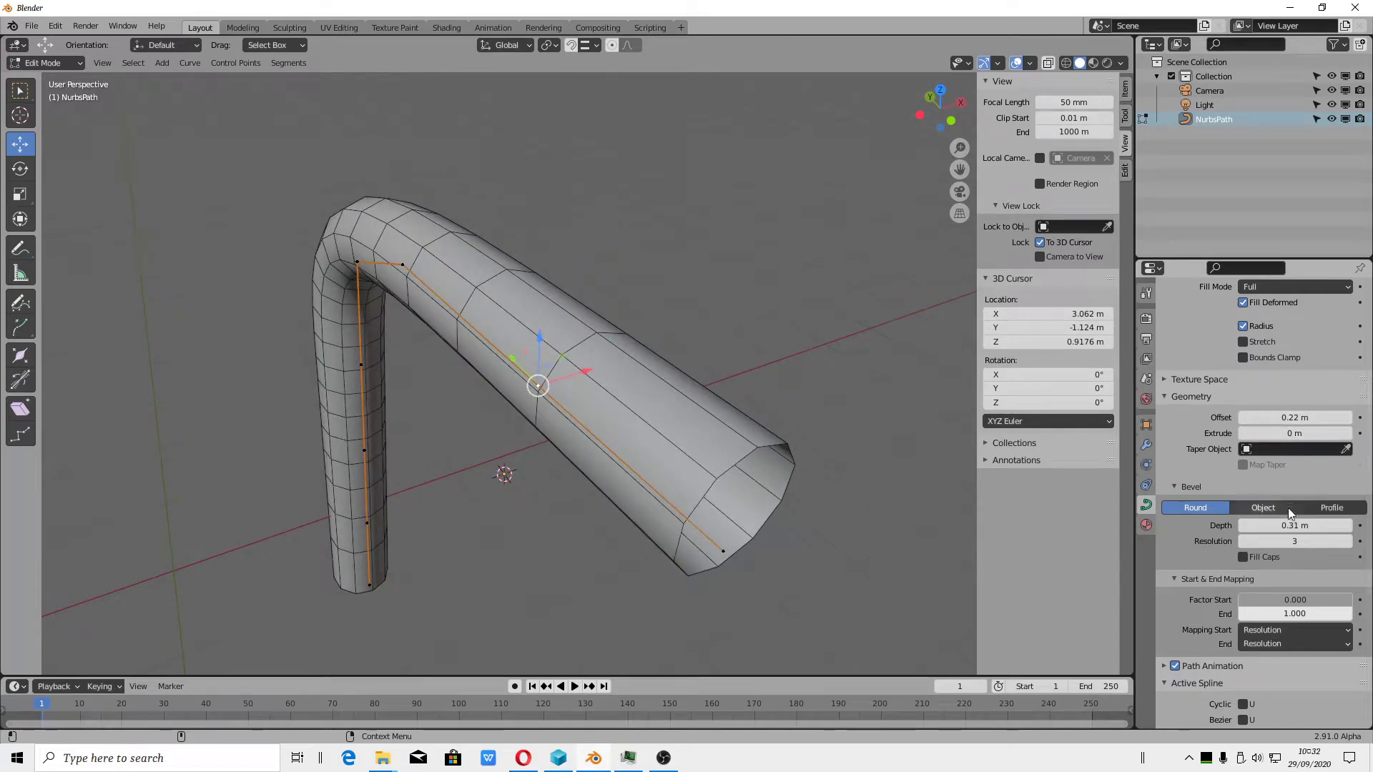
{"action": "left_click_drag", "start_coordinate": [1294, 525], "coordinate": [1259, 526]}
{"action": "scroll", "coordinate": [604, 444], "scroll_direction": "down", "scroll_amount": 2}
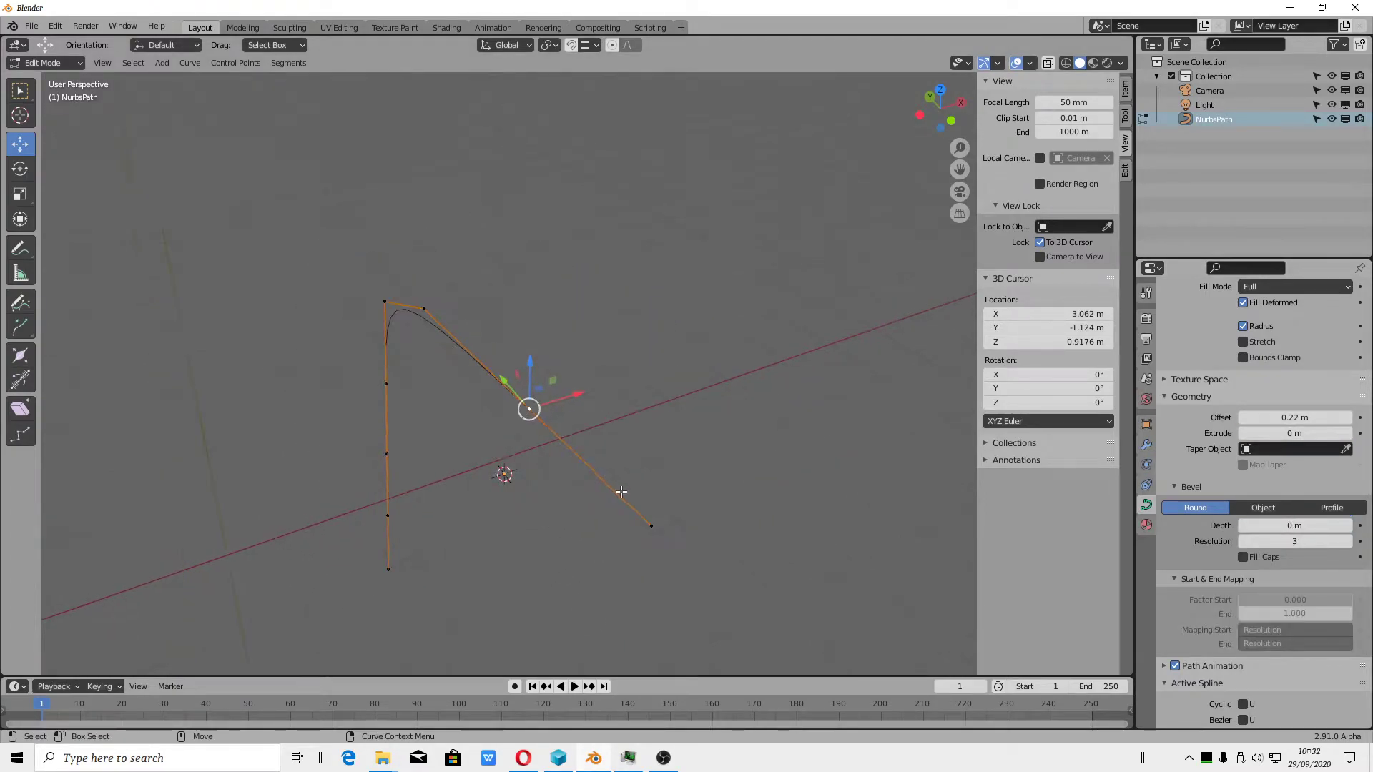
{"action": "left_click", "coordinate": [47, 63]}
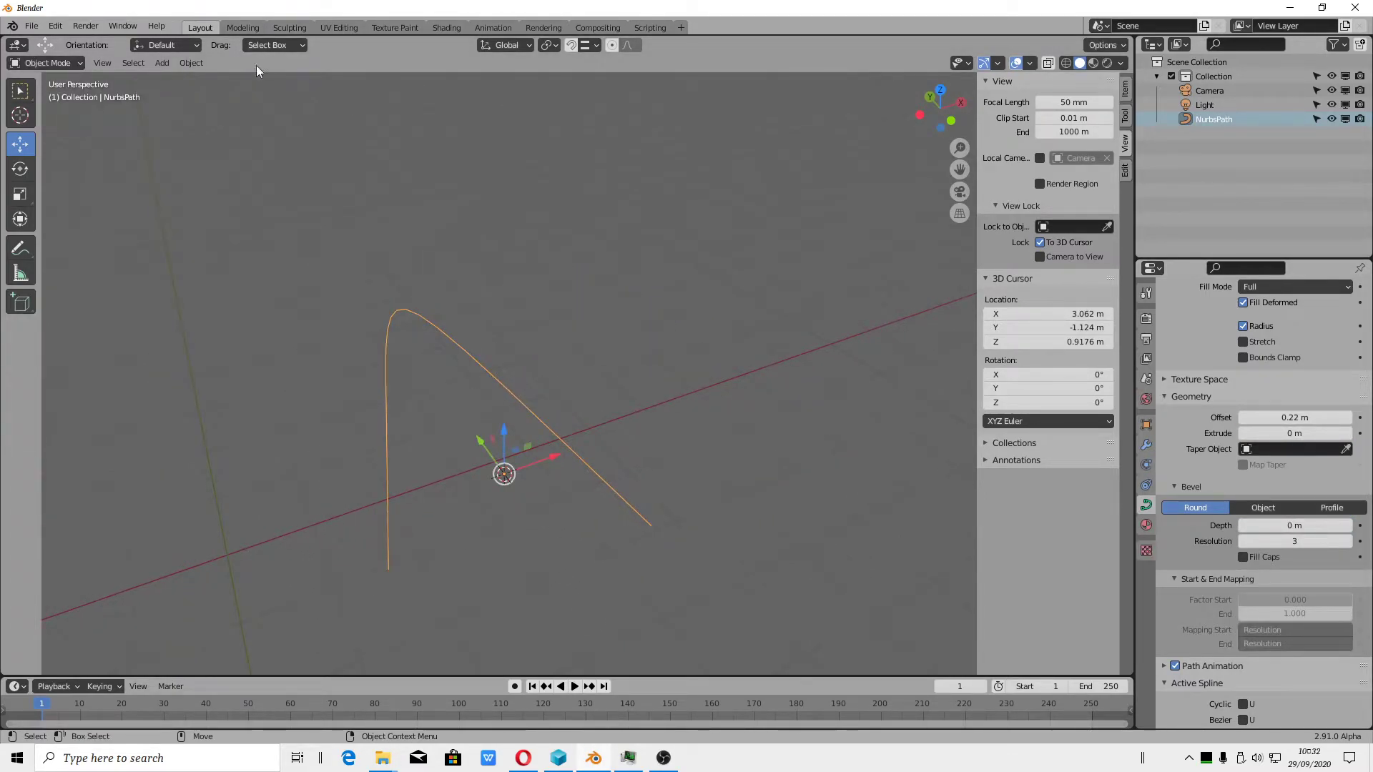
Add a Bezier circle and enable snapping with Align Rotation to Target
{"action": "left_click", "coordinate": [167, 67]}
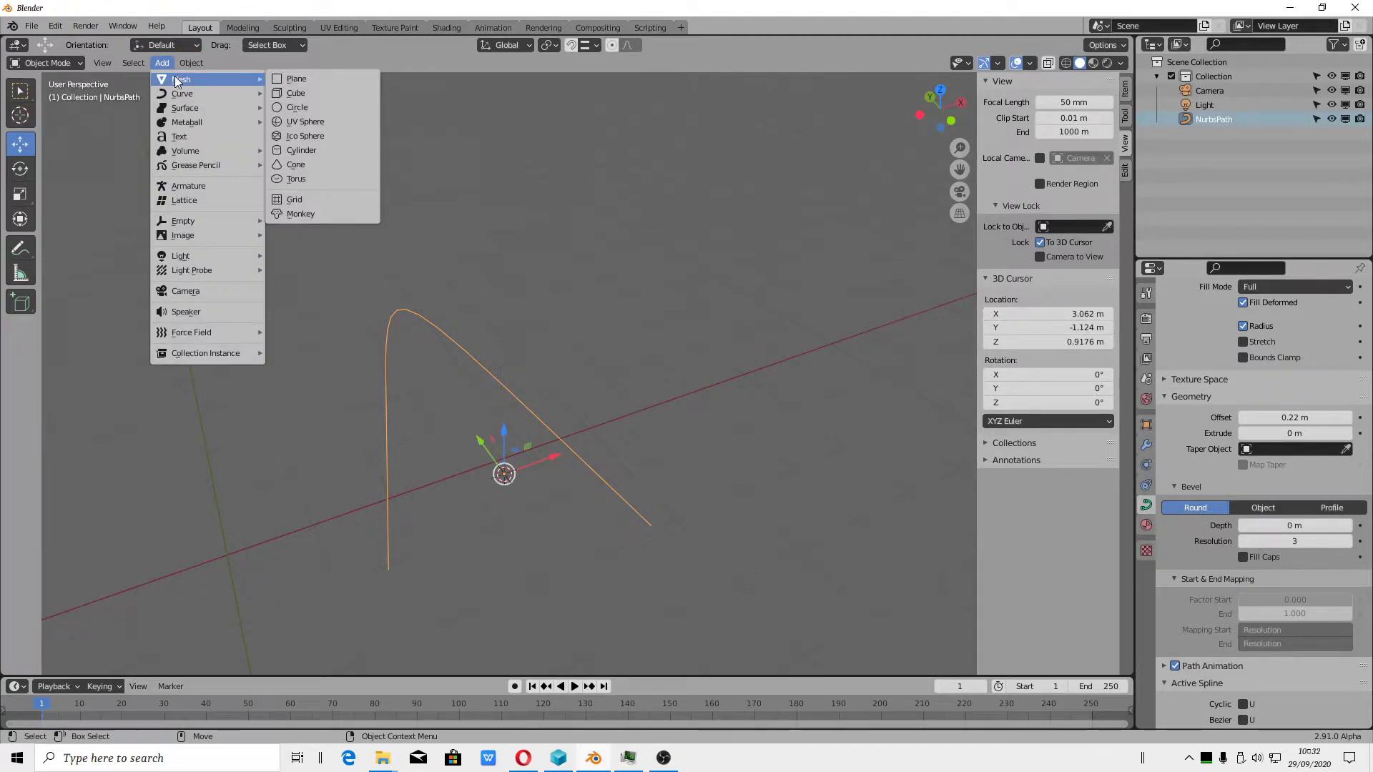
{"action": "mouse_move", "coordinate": [182, 93]}
{"action": "left_click", "coordinate": [299, 109]}
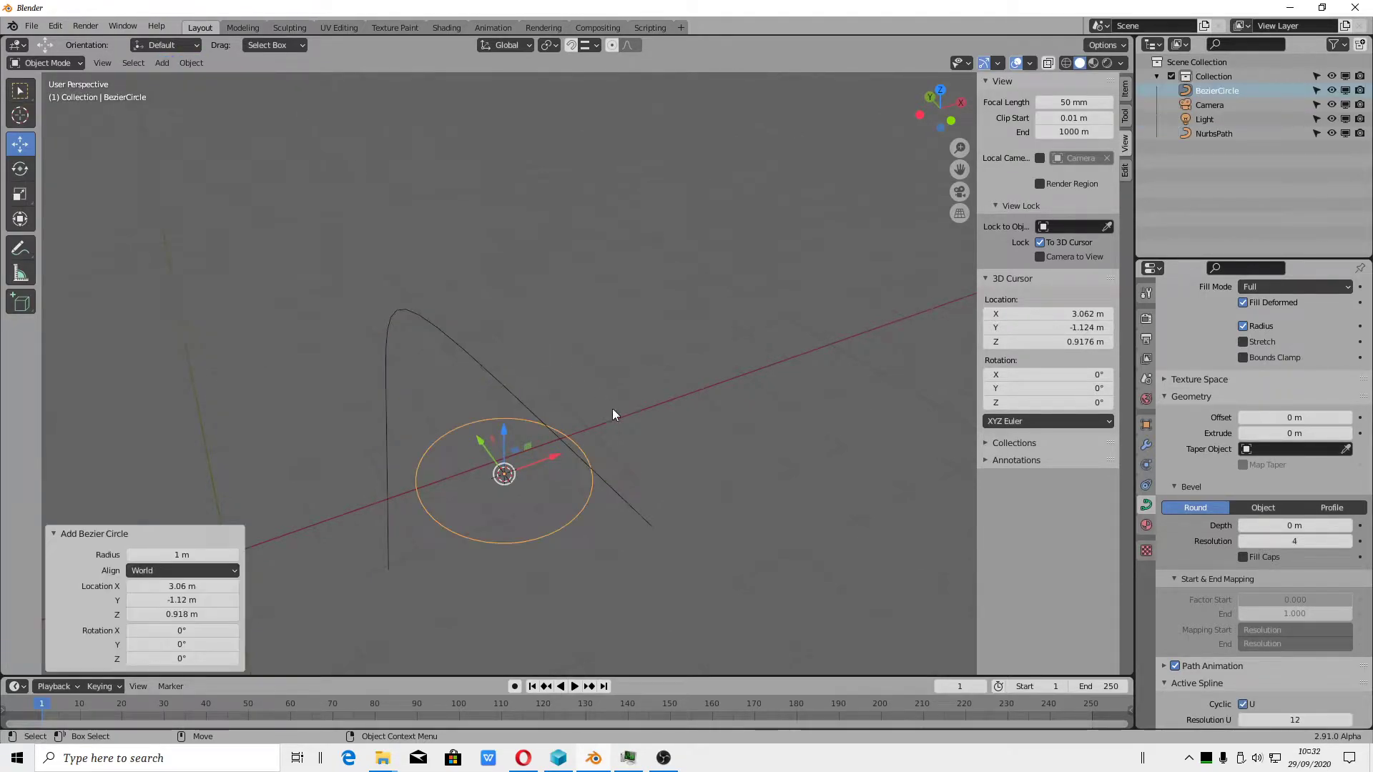
{"action": "left_click", "coordinate": [573, 46]}
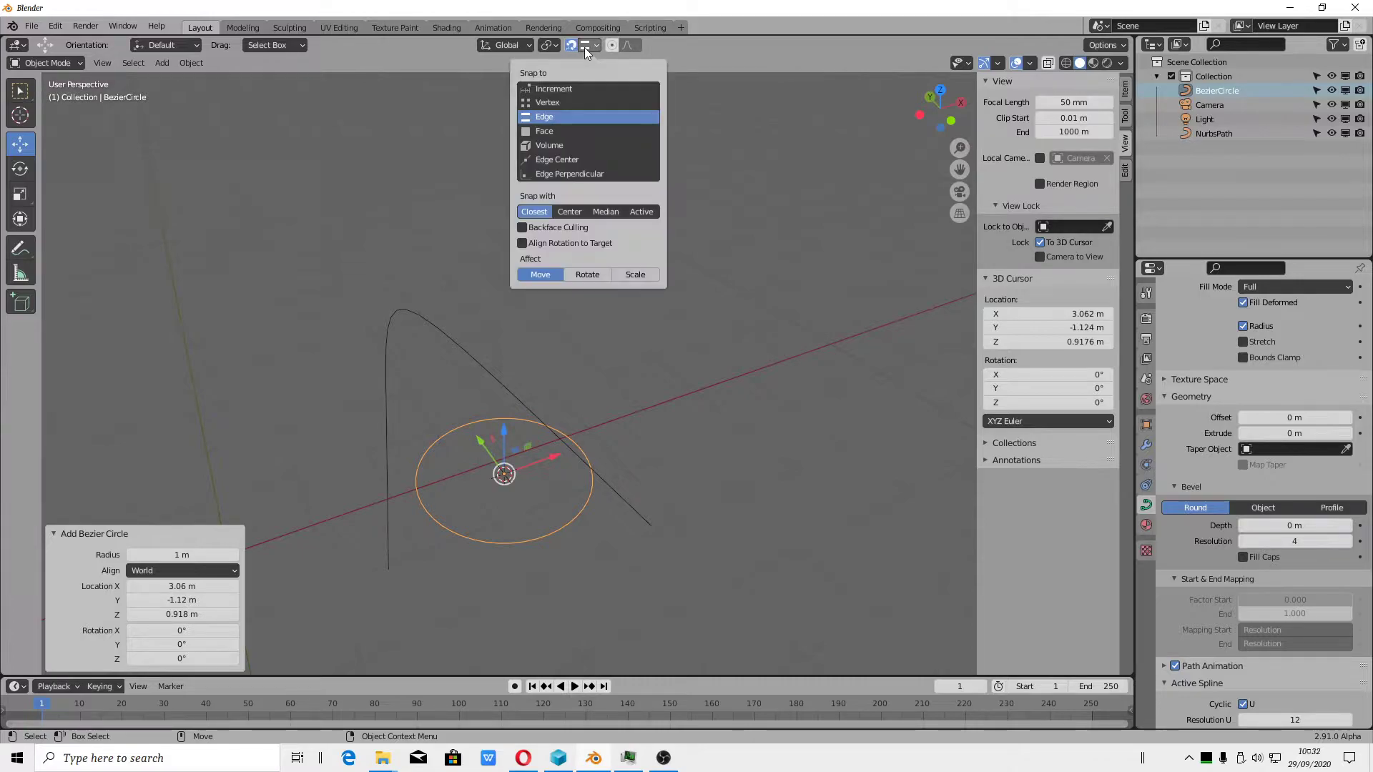
{"action": "left_click", "coordinate": [522, 244]}
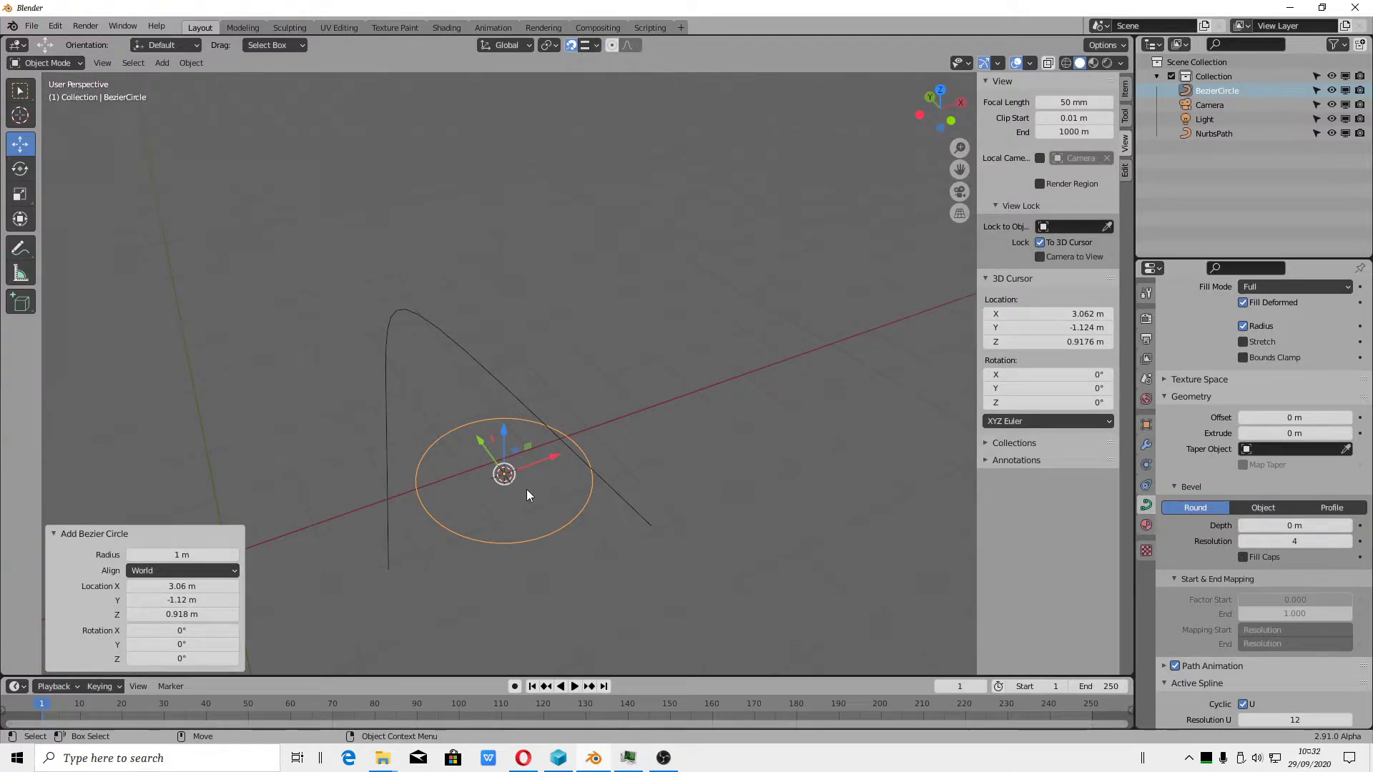
Set snapping to Vertex and snap the circle onto the end of the path's horizontal arm
{"action": "left_click_drag", "start_coordinate": [502, 488], "coordinate": [582, 476]}
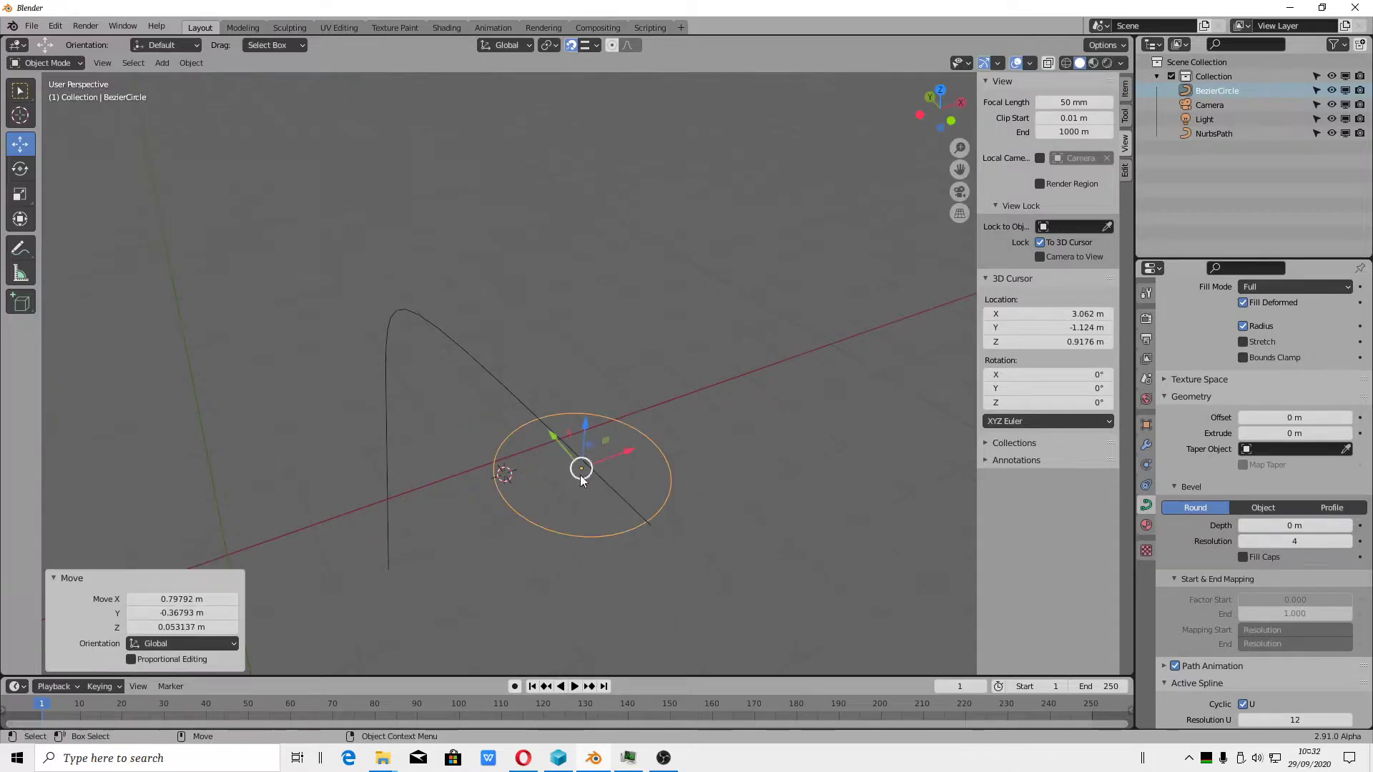
{"action": "left_click", "coordinate": [585, 46]}
{"action": "left_click", "coordinate": [560, 104]}
{"action": "mouse_move", "coordinate": [585, 472]}
{"action": "left_mouse_down"}
{"action": "mouse_move", "coordinate": [661, 540]}
{"action": "mouse_move", "coordinate": [429, 306]}
{"action": "mouse_move", "coordinate": [384, 536]}
{"action": "mouse_move", "coordinate": [392, 567]}
{"action": "mouse_move", "coordinate": [650, 493]}
{"action": "left_mouse_up"}
{"action": "mouse_move", "coordinate": [744, 494]}
{"action": "middle_mouse_down"}
{"action": "mouse_move", "coordinate": [810, 375]}
{"action": "mouse_move", "coordinate": [714, 349]}
{"action": "middle_mouse_up"}
Stand the Bezier circle upright by rotating it 87.8° about X
{"action": "key", "text": "shift+space"}
{"action": "key", "text": "r"}
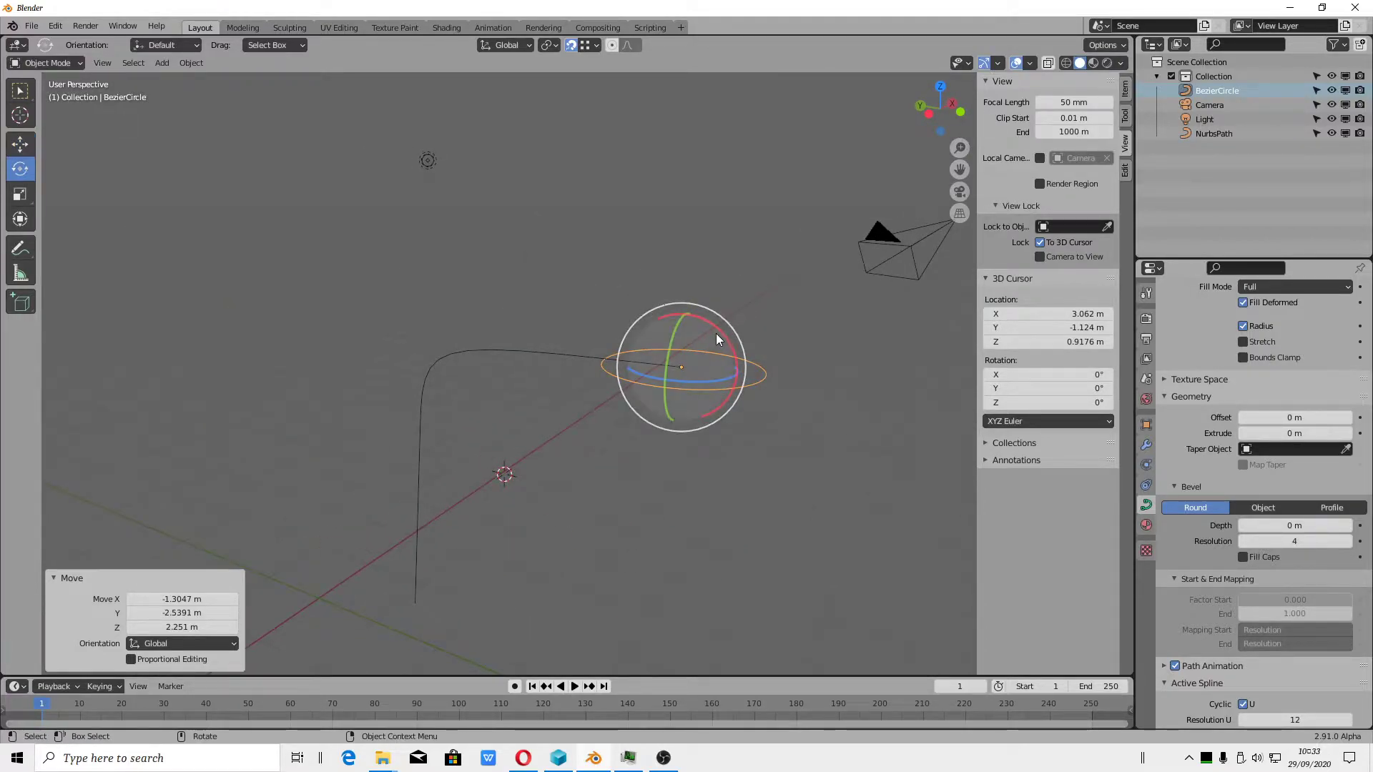
{"action": "left_click_drag", "start_coordinate": [715, 334], "coordinate": [717, 410]}
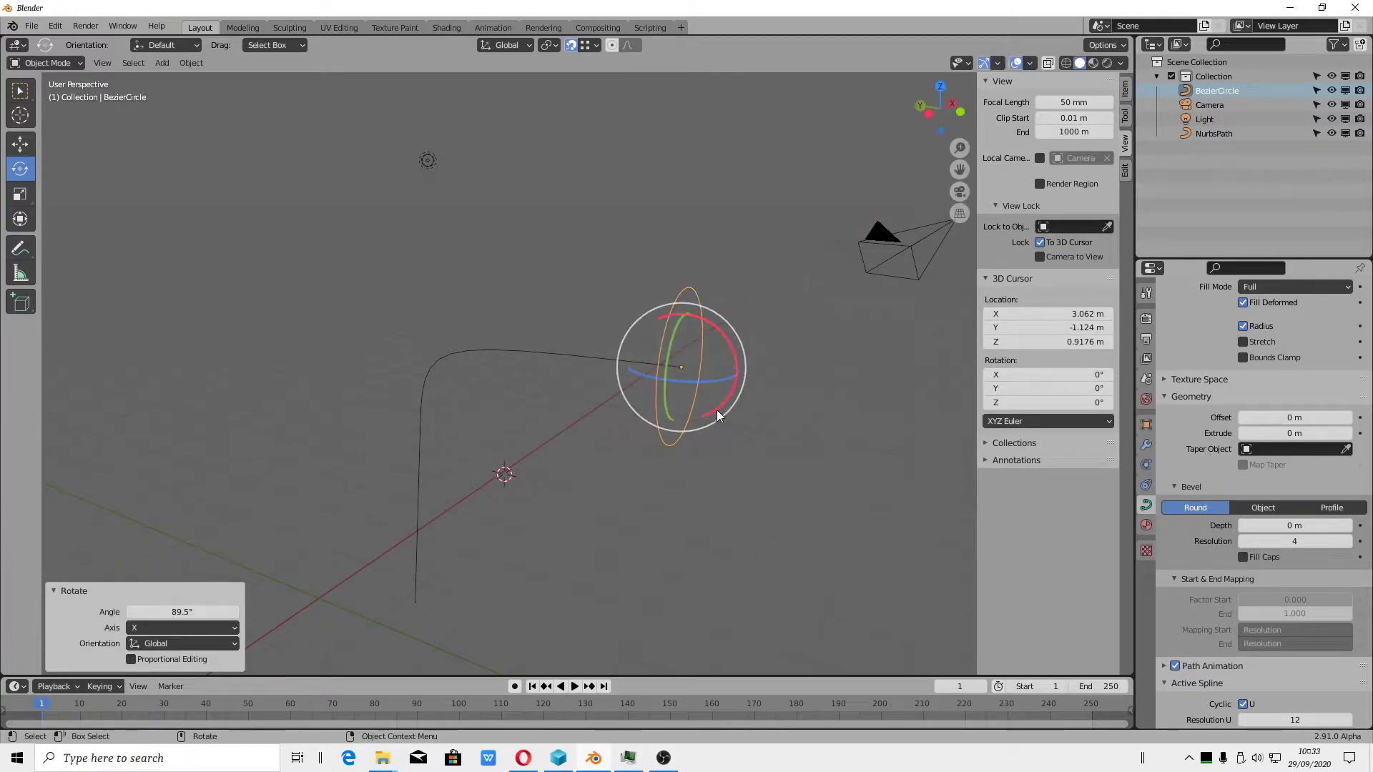
{"action": "key", "text": "shift+space"}
{"action": "key", "text": "g"}
{"action": "key", "text": "ctrl+z"}
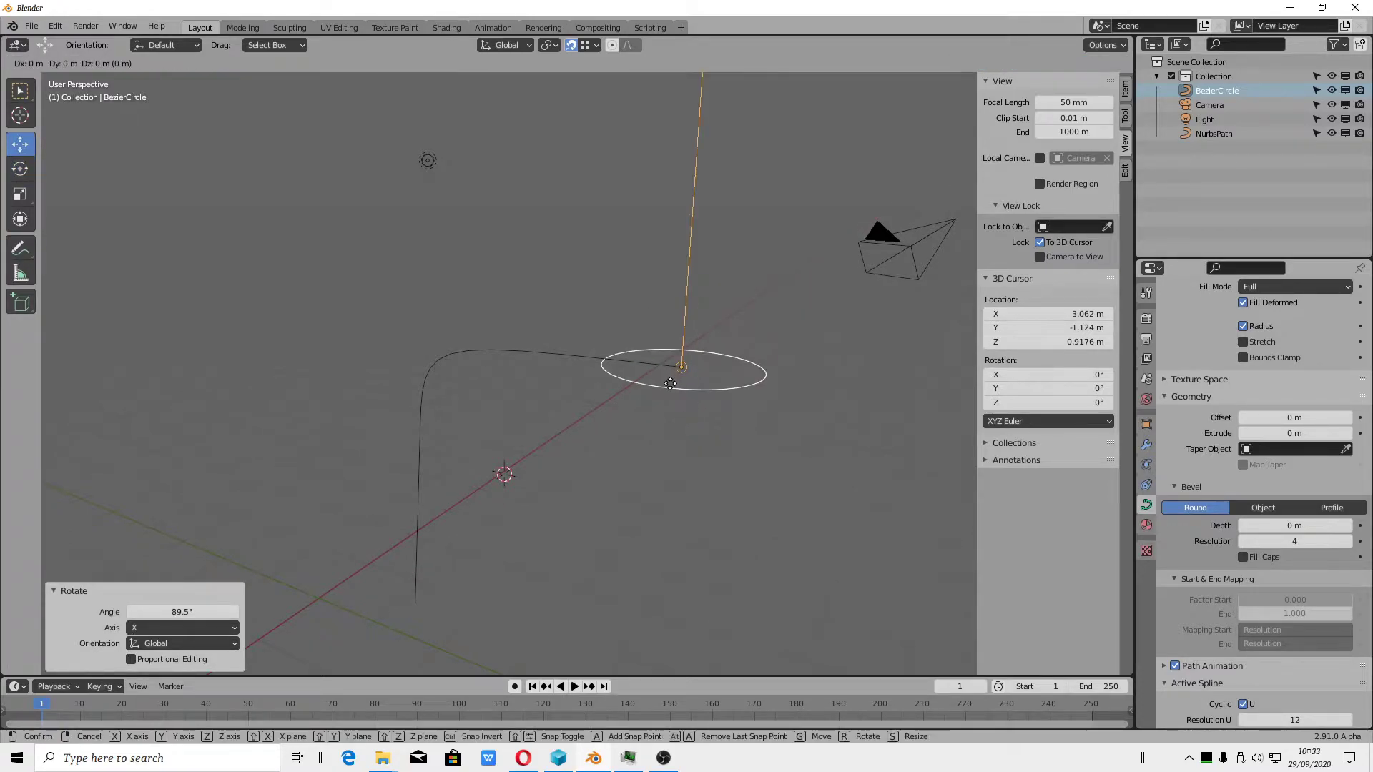
{"action": "key", "text": "shift+space"}
{"action": "key", "text": "r"}
{"action": "left_click_drag", "start_coordinate": [723, 333], "coordinate": [722, 419]}
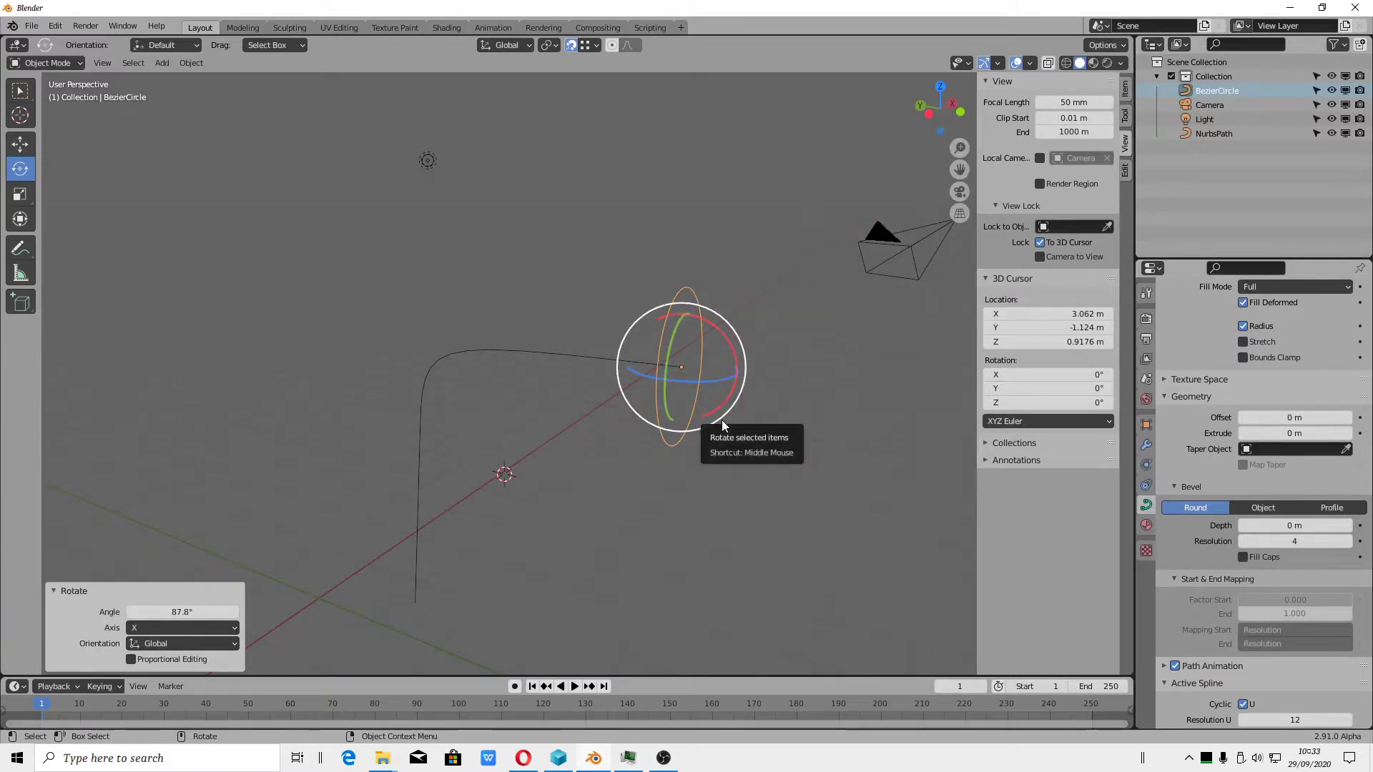
{"action": "key", "text": "shift+space"}
Shrink the circle to 0.589 and set Resolution Preview U to 1, making it four-sided
{"action": "key", "text": "s"}
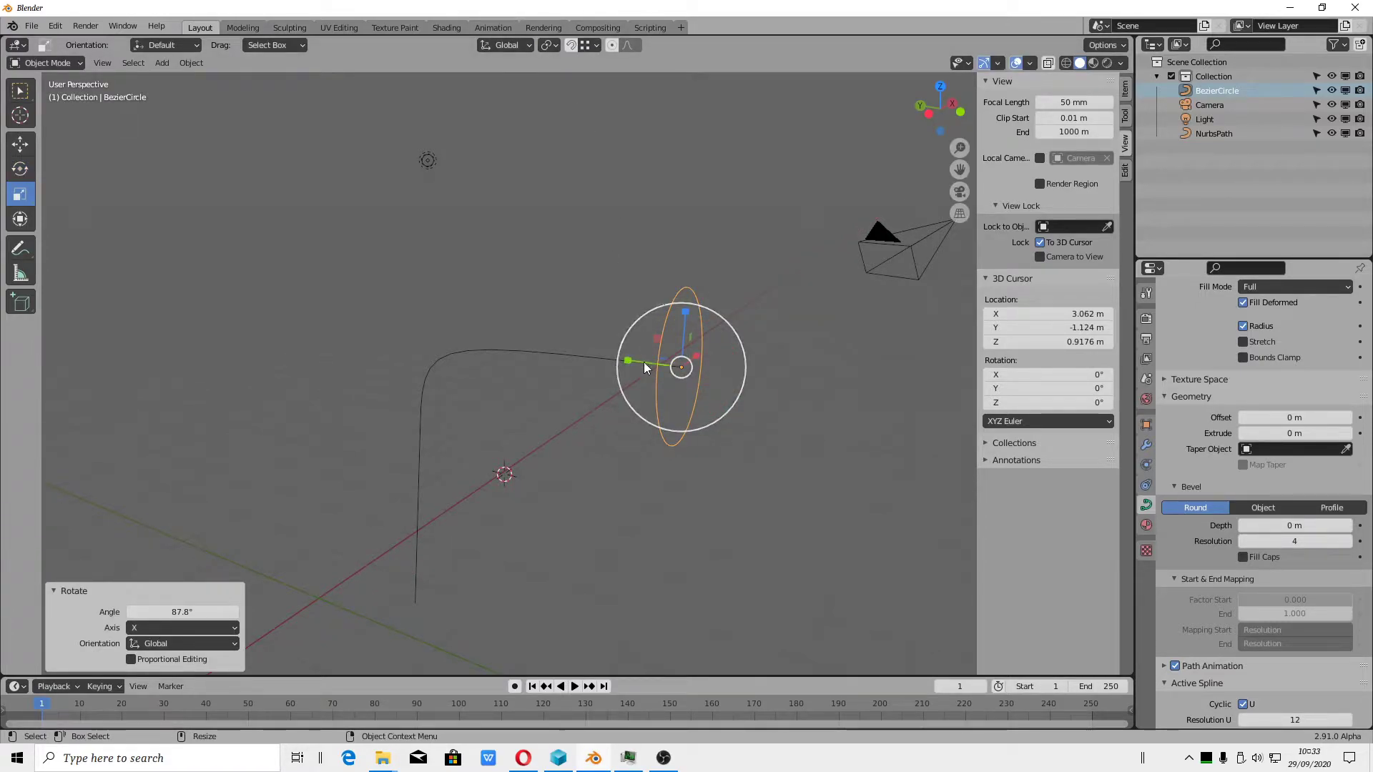
{"action": "left_click_drag", "start_coordinate": [624, 396], "coordinate": [650, 381]}
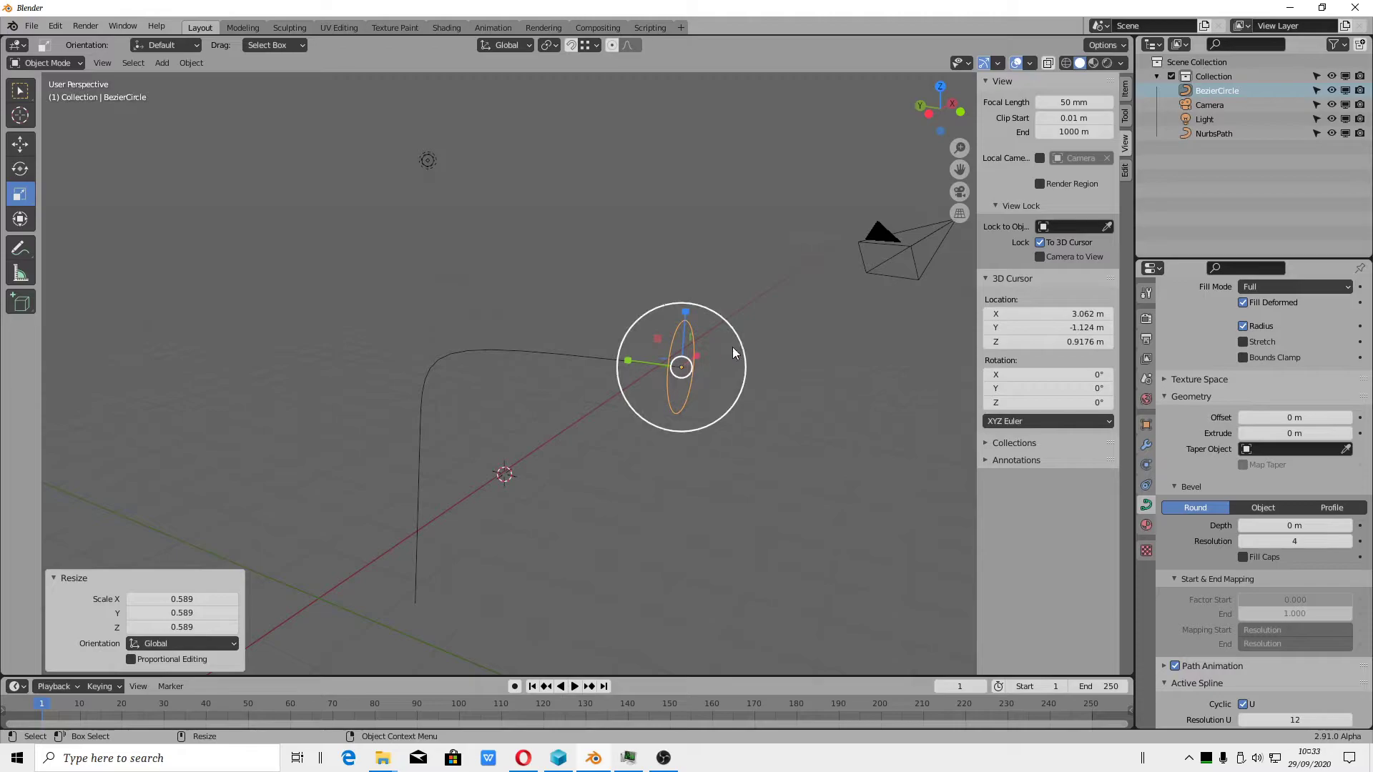
{"action": "middle_click_drag", "start_coordinate": [732, 352], "coordinate": [761, 359]}
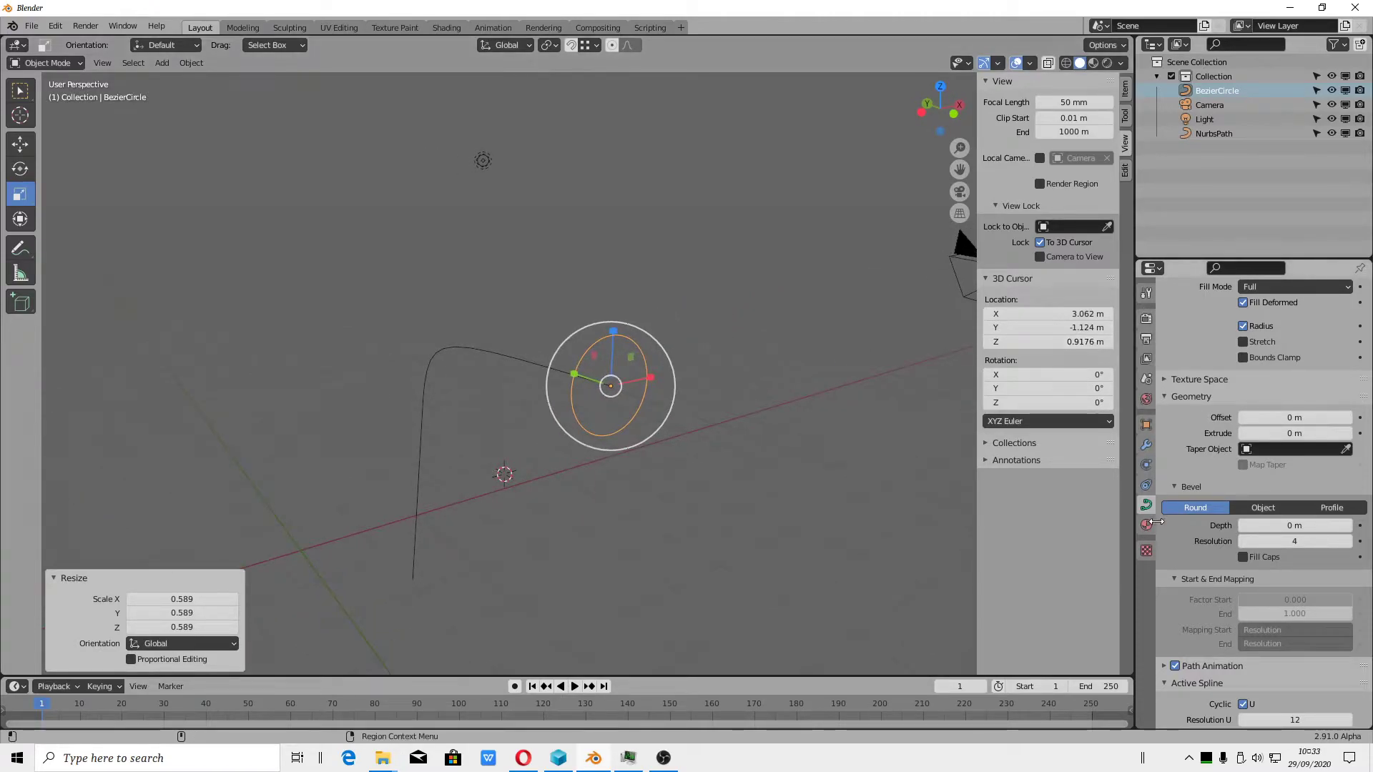
{"action": "scroll", "coordinate": [1233, 370], "scroll_direction": "up", "scroll_amount": 5}
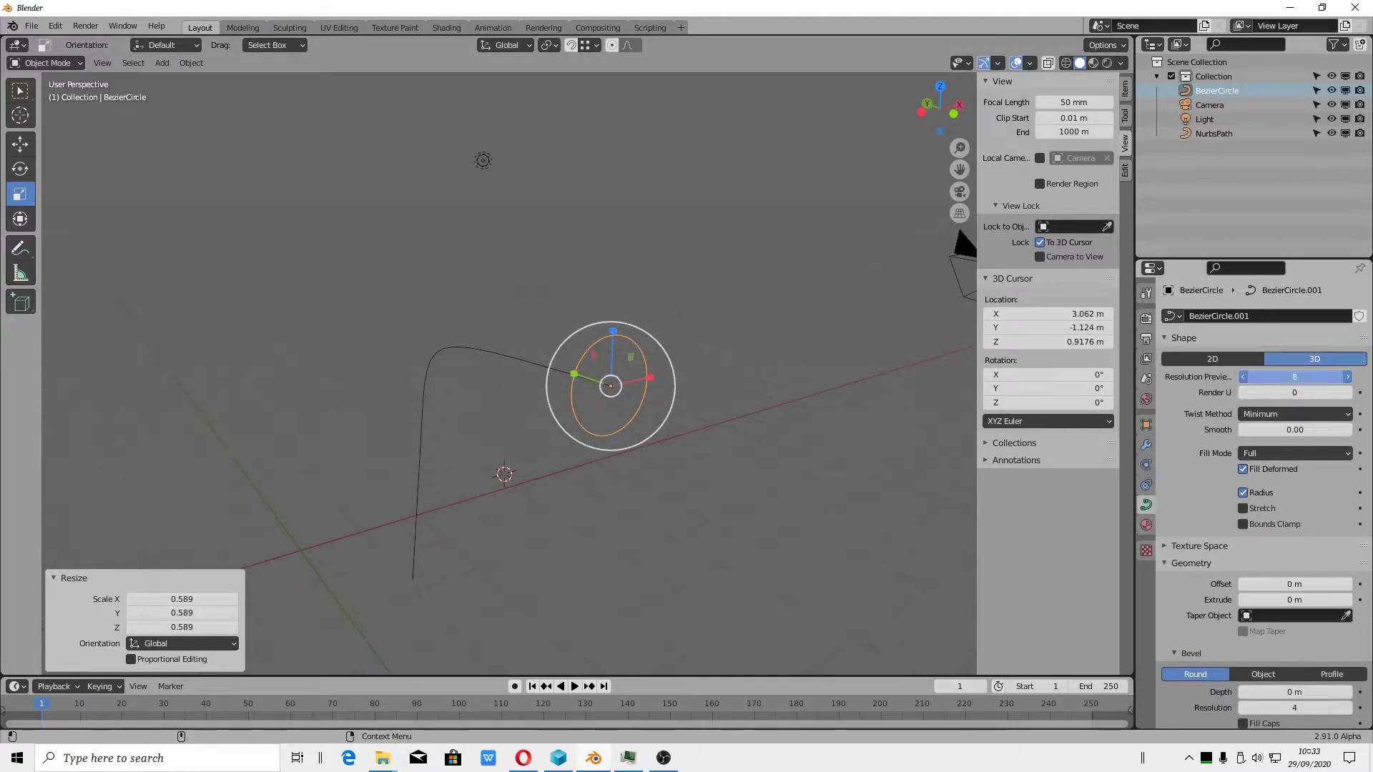
{"action": "left_click_drag", "start_coordinate": [1294, 377], "coordinate": [1251, 377]}
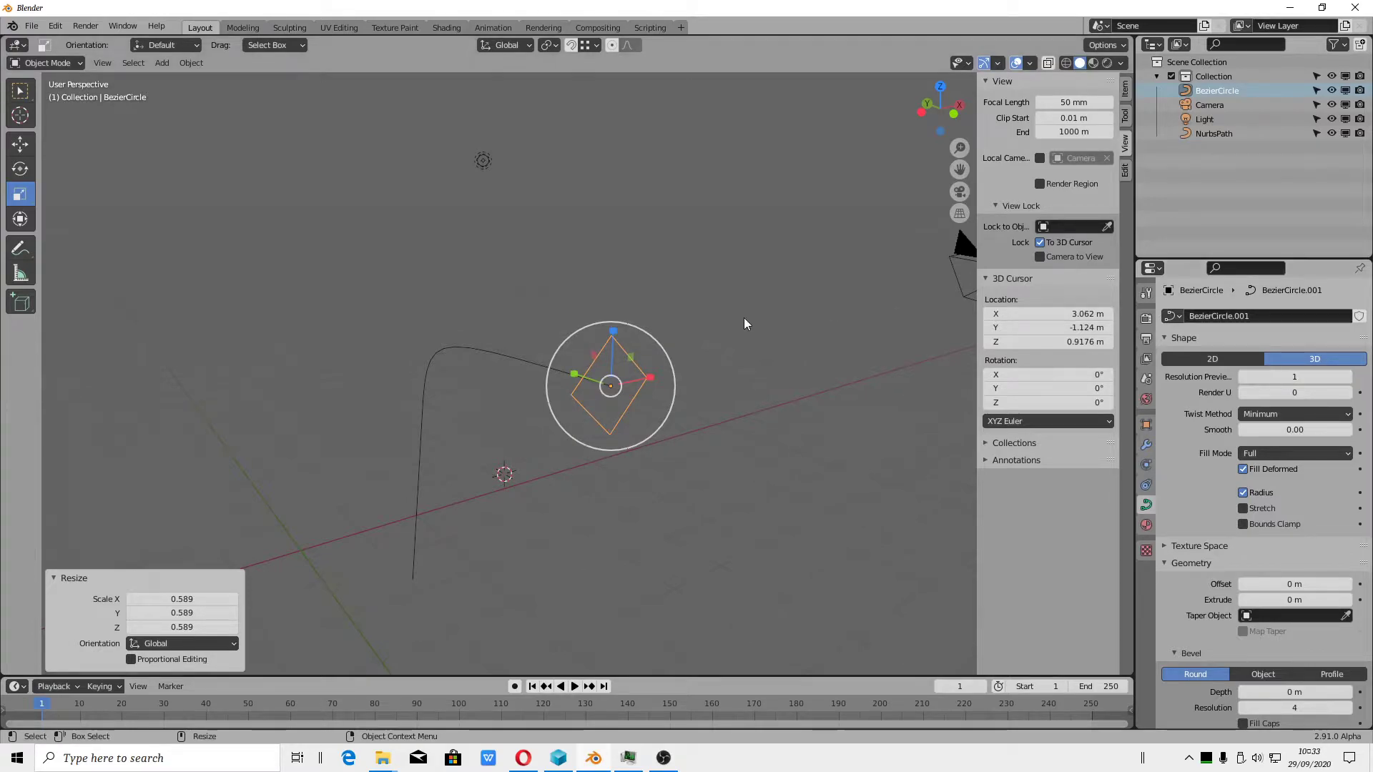
Rotate the four-sided profile 47.5° about Y and squash it along Z
{"action": "key", "text": "shift+space"}
{"action": "key", "text": "r"}
{"action": "left_click_drag", "start_coordinate": [589, 350], "coordinate": [630, 329]}
{"action": "key", "text": "shift+space"}
{"action": "key", "text": "s"}
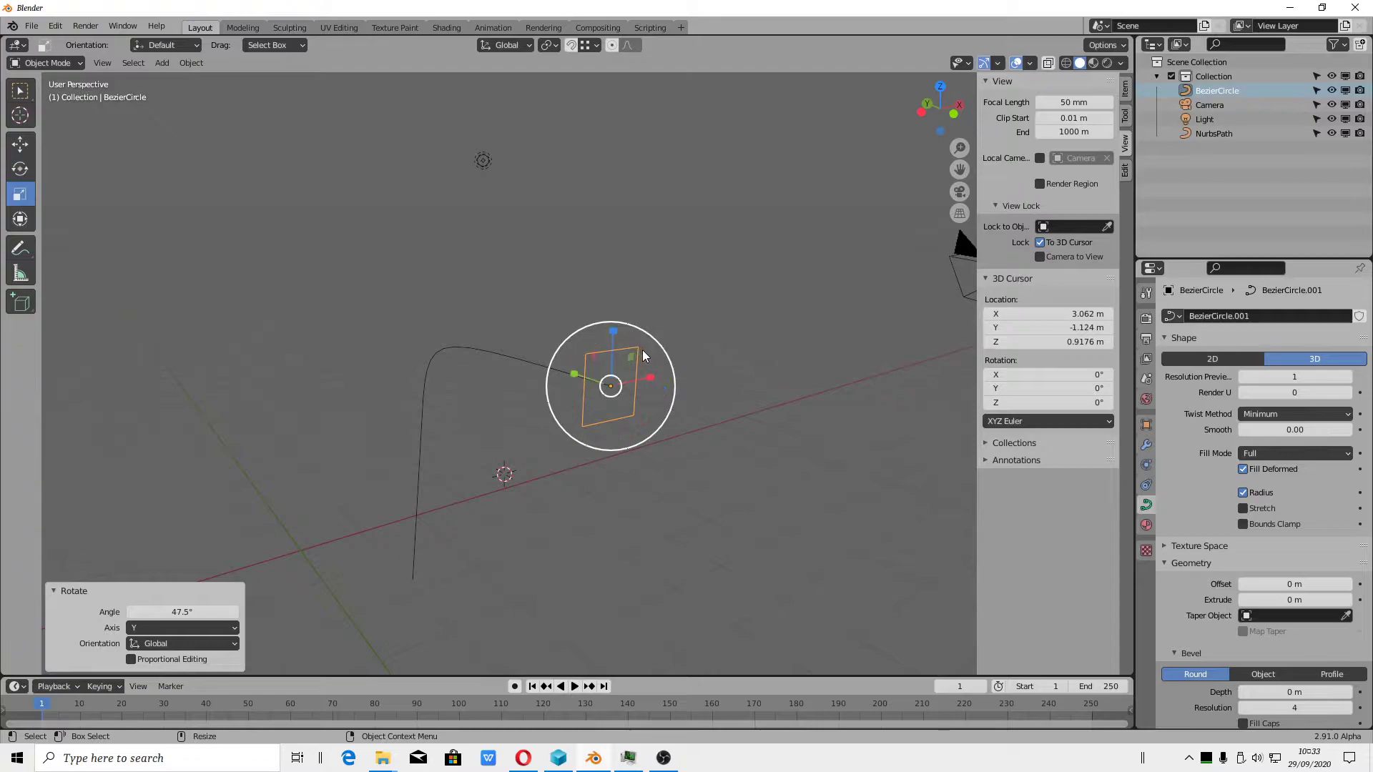
{"action": "mouse_move", "coordinate": [632, 381]}
{"action": "left_mouse_down"}
{"action": "mouse_move", "coordinate": [705, 374]}
{"action": "mouse_move", "coordinate": [631, 352]}
{"action": "mouse_move", "coordinate": [612, 398]}
{"action": "left_mouse_up"}
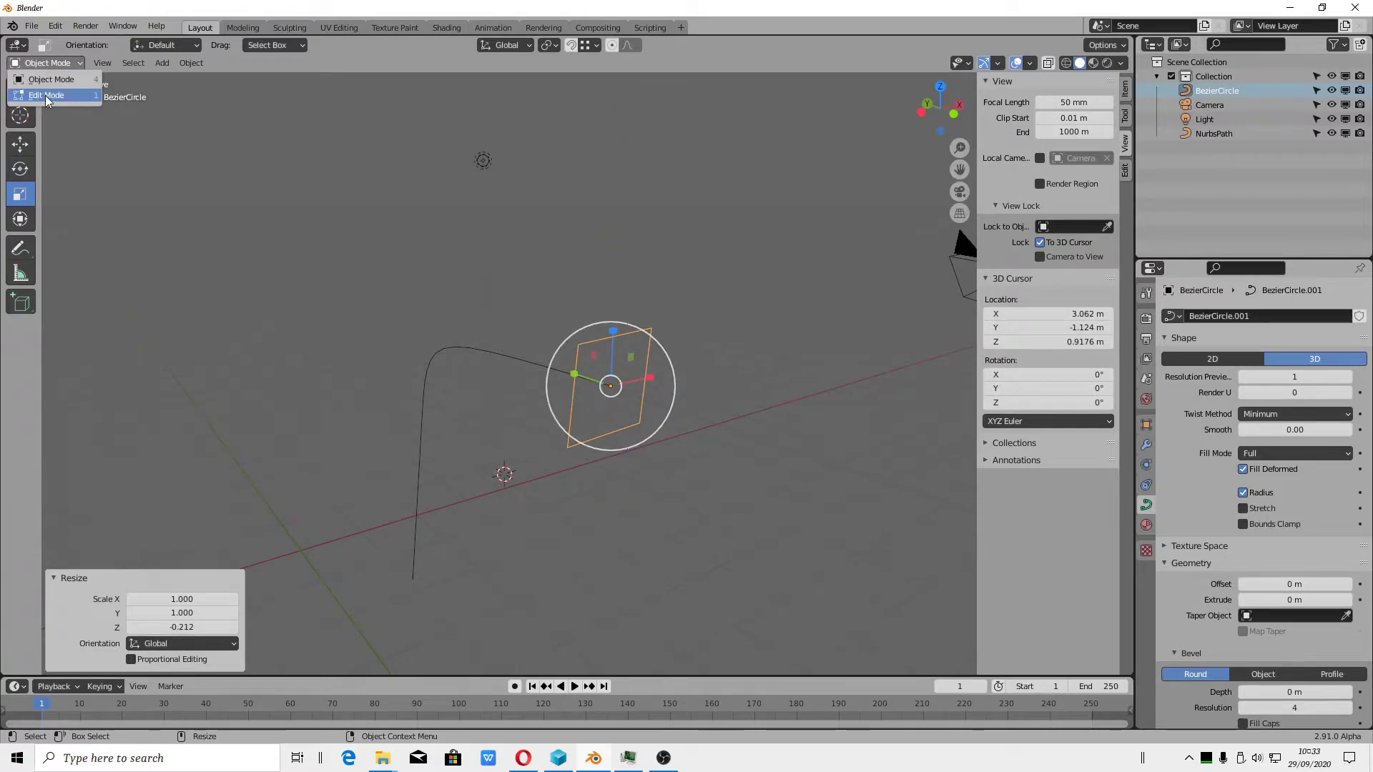
In Edit Mode, lower two of the profile's control points along Z
{"action": "left_click", "coordinate": [45, 96]}
{"action": "left_click", "coordinate": [578, 345]}
{"action": "left_click", "coordinate": [642, 326], "text": "shift"}
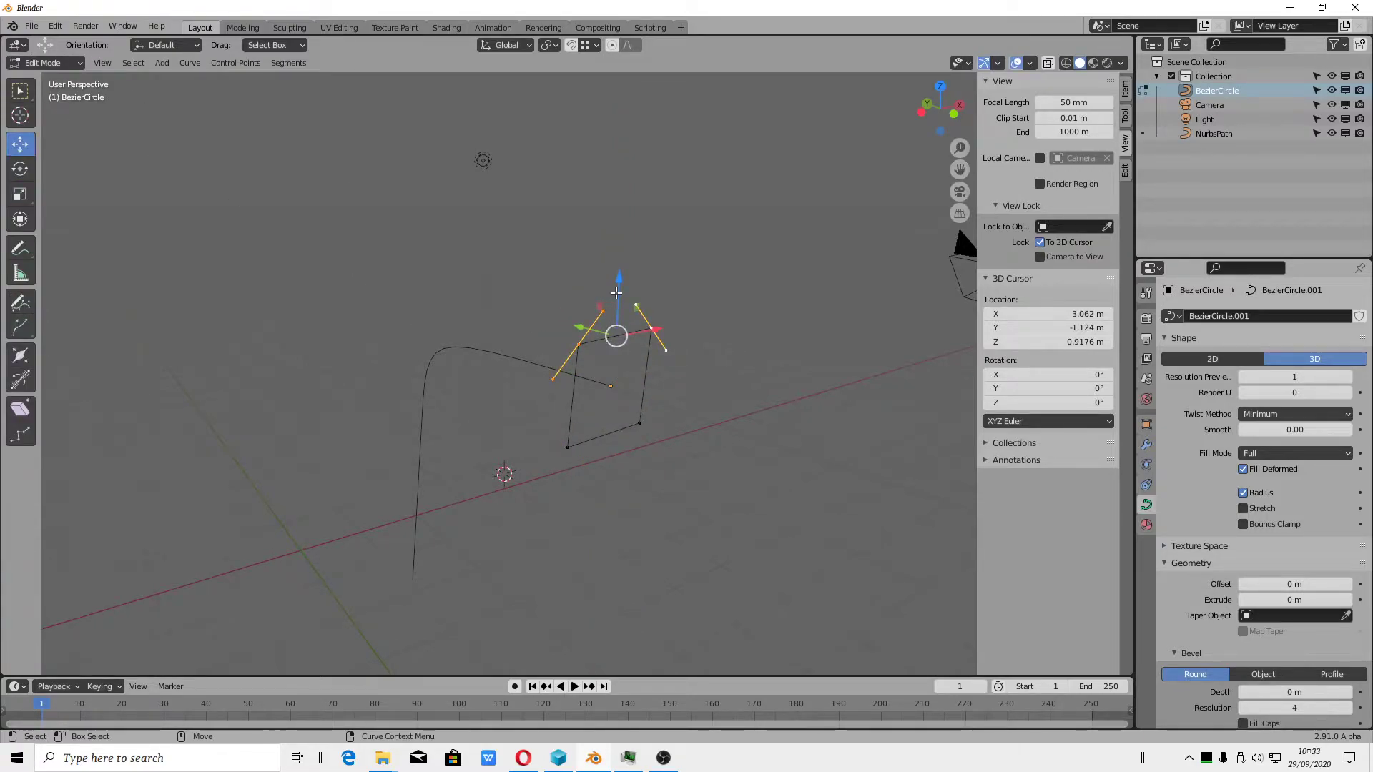
{"action": "left_click_drag", "start_coordinate": [617, 293], "coordinate": [616, 330]}
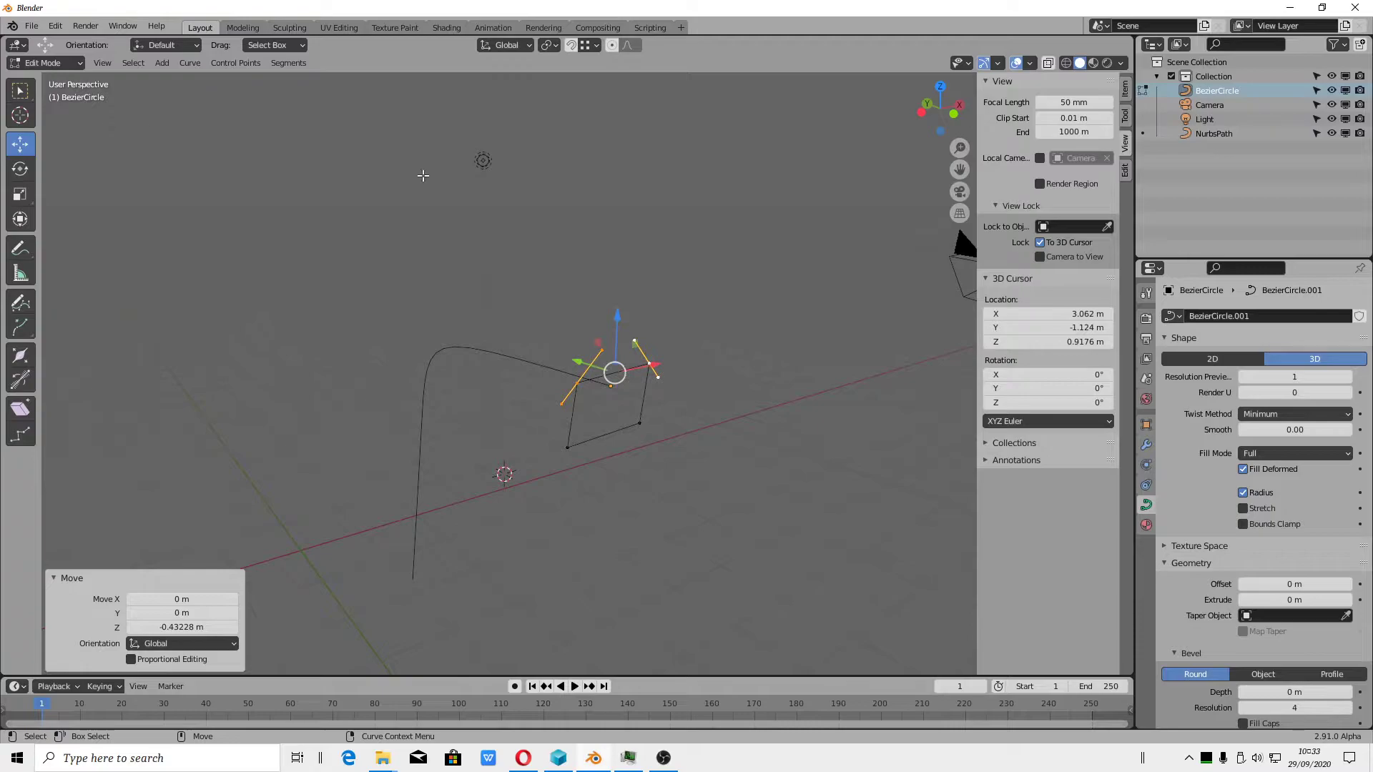
Subdivide the segment to add an extra control point, then return to Object Mode
{"action": "left_click", "coordinate": [288, 63]}
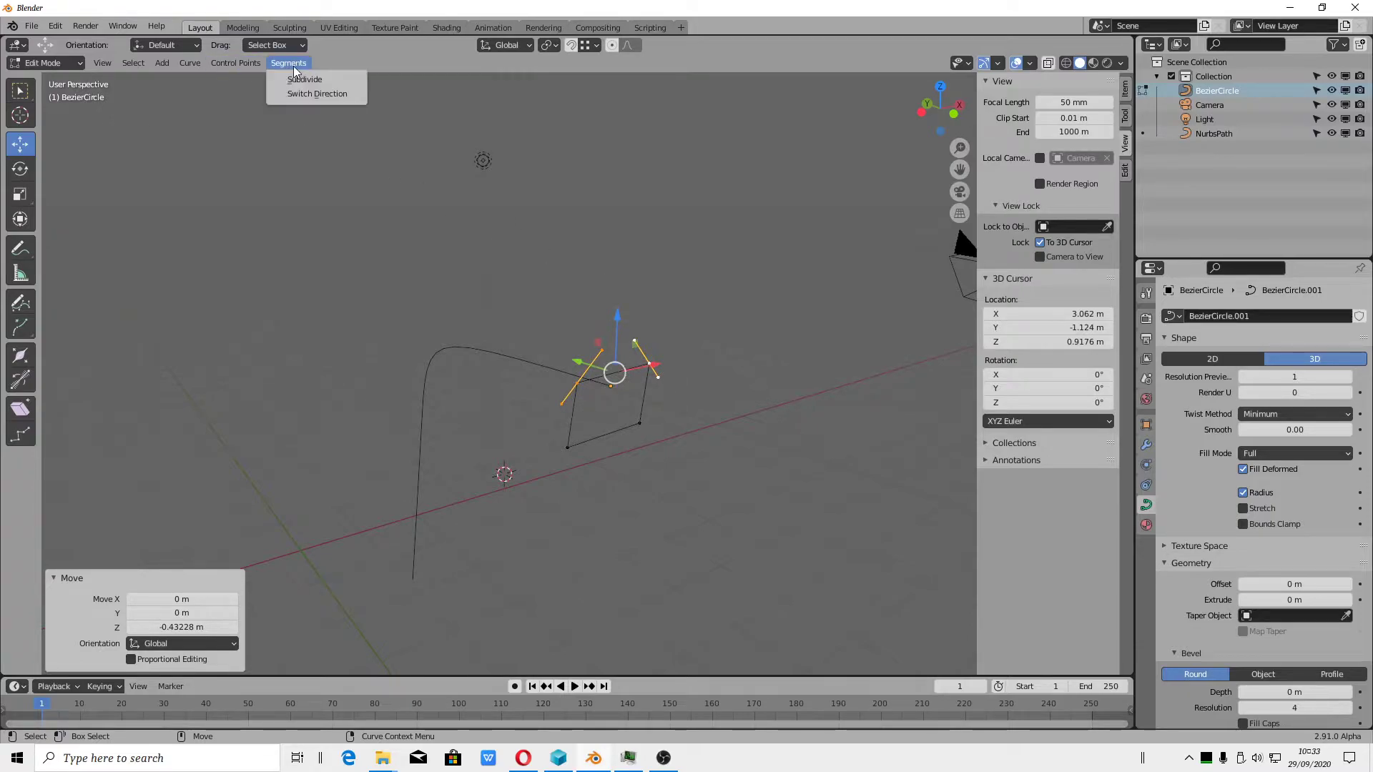
{"action": "scroll", "coordinate": [625, 396], "scroll_direction": "up", "scroll_amount": 5}
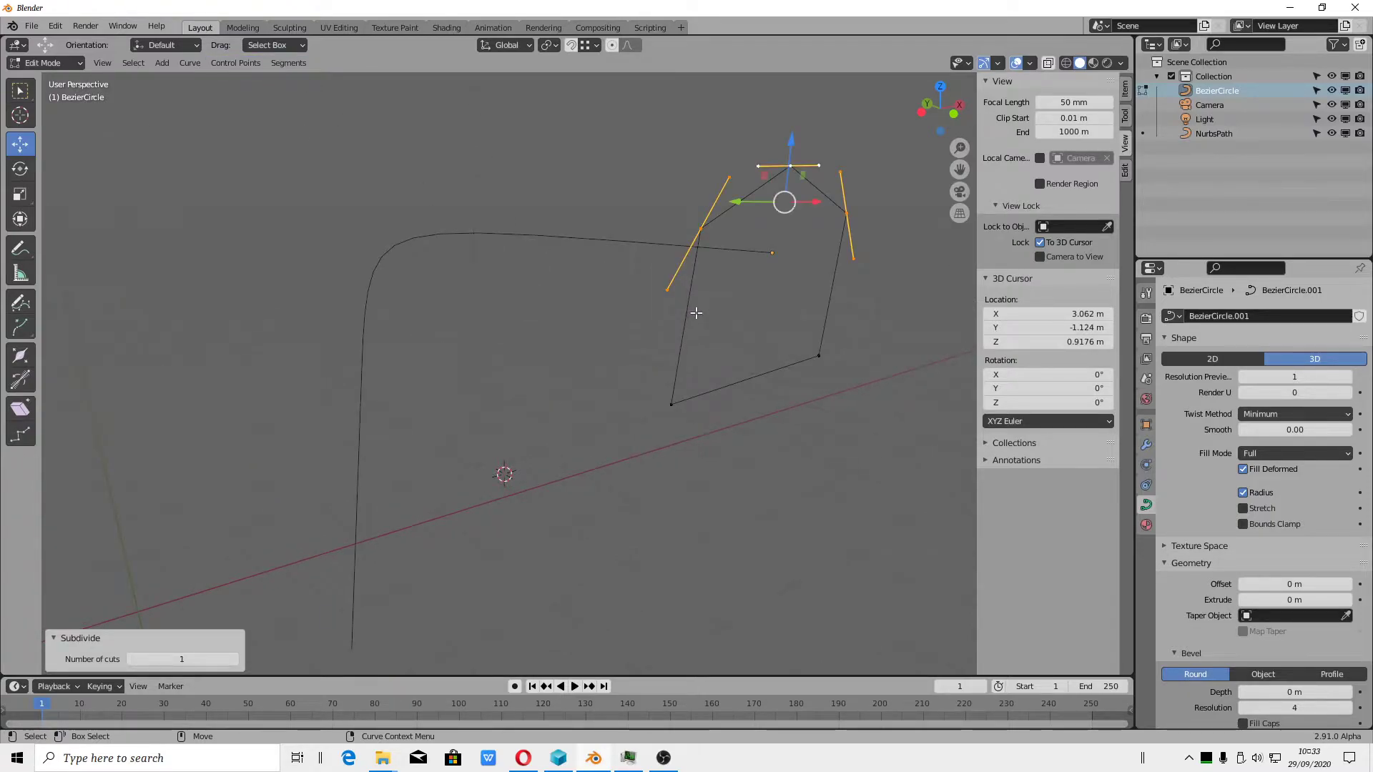
{"action": "scroll", "coordinate": [701, 307], "scroll_direction": "down", "scroll_amount": 2}
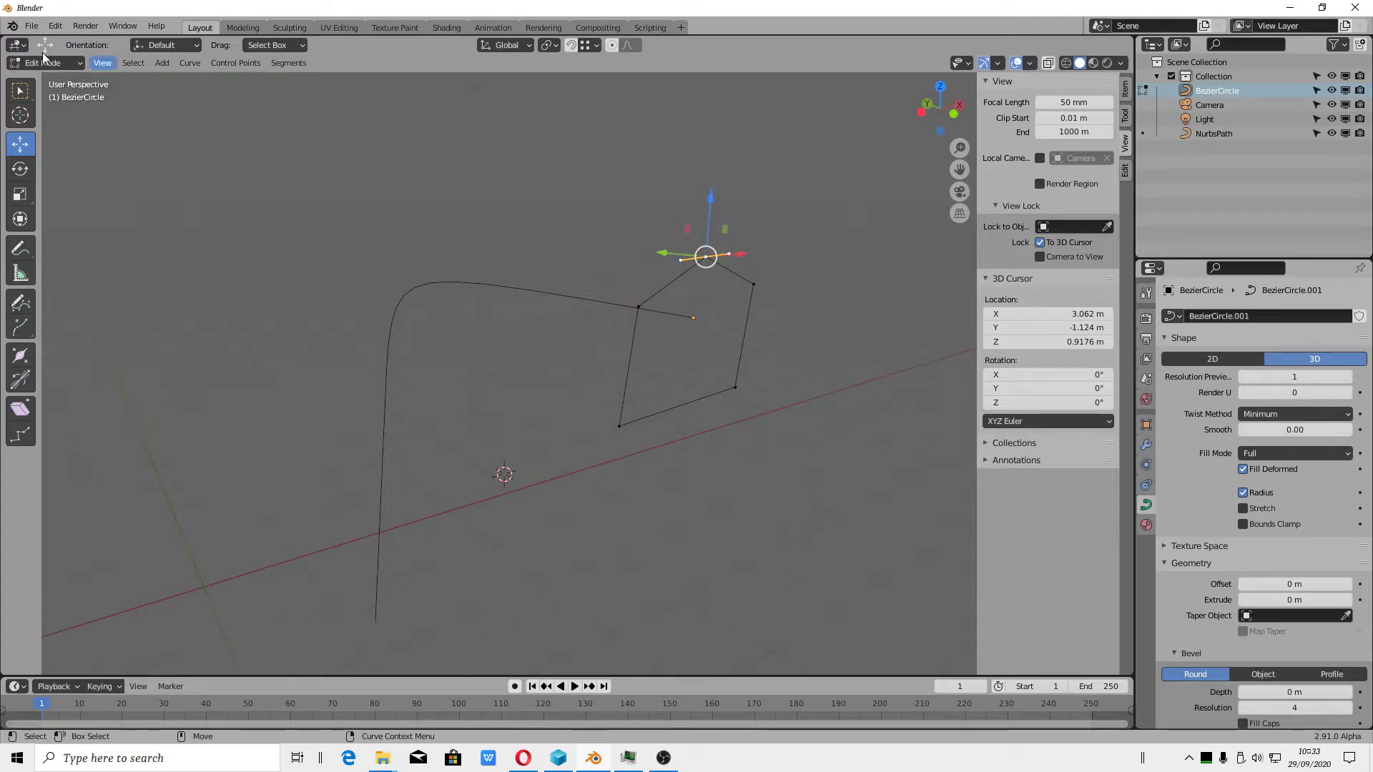
{"action": "left_click", "coordinate": [46, 63]}
{"action": "left_click", "coordinate": [543, 288]}
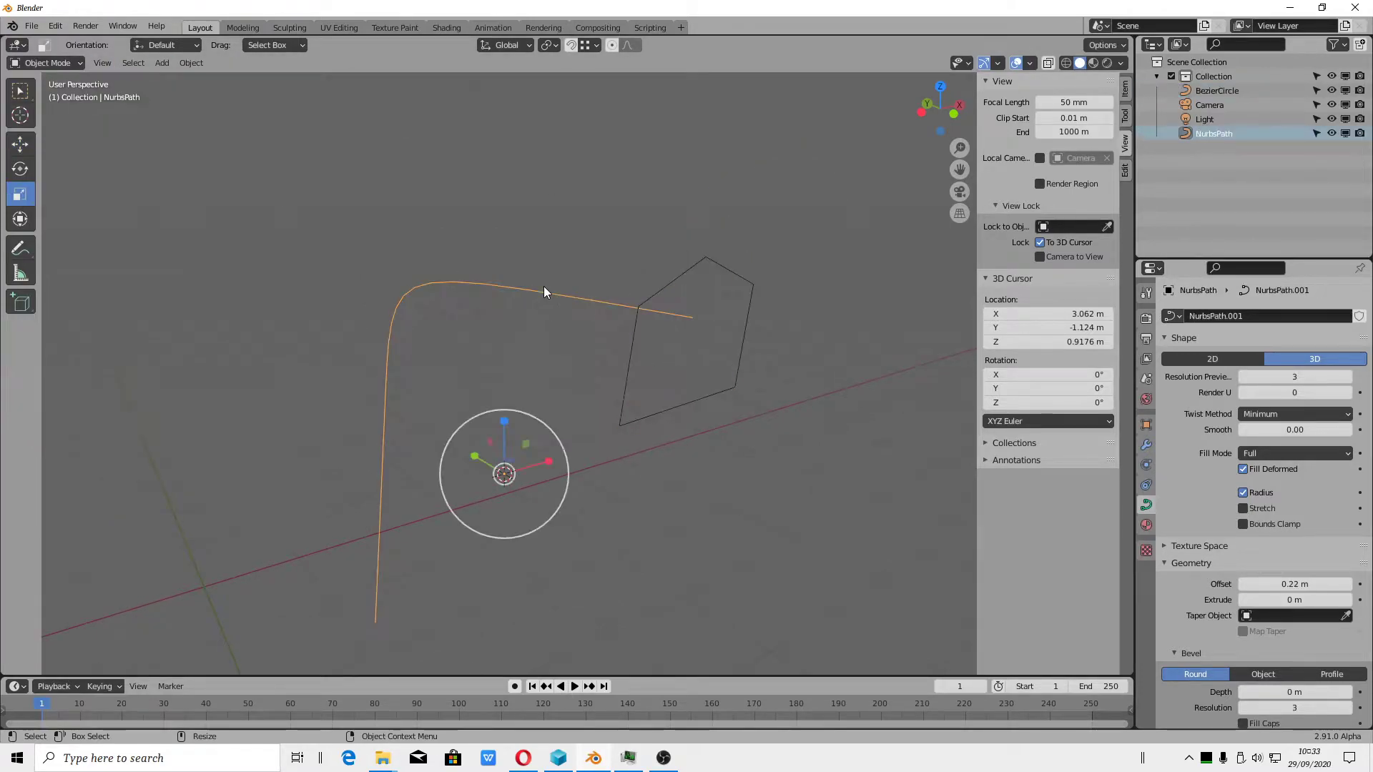
{"action": "scroll", "coordinate": [1244, 515], "scroll_direction": "down", "scroll_amount": 5}
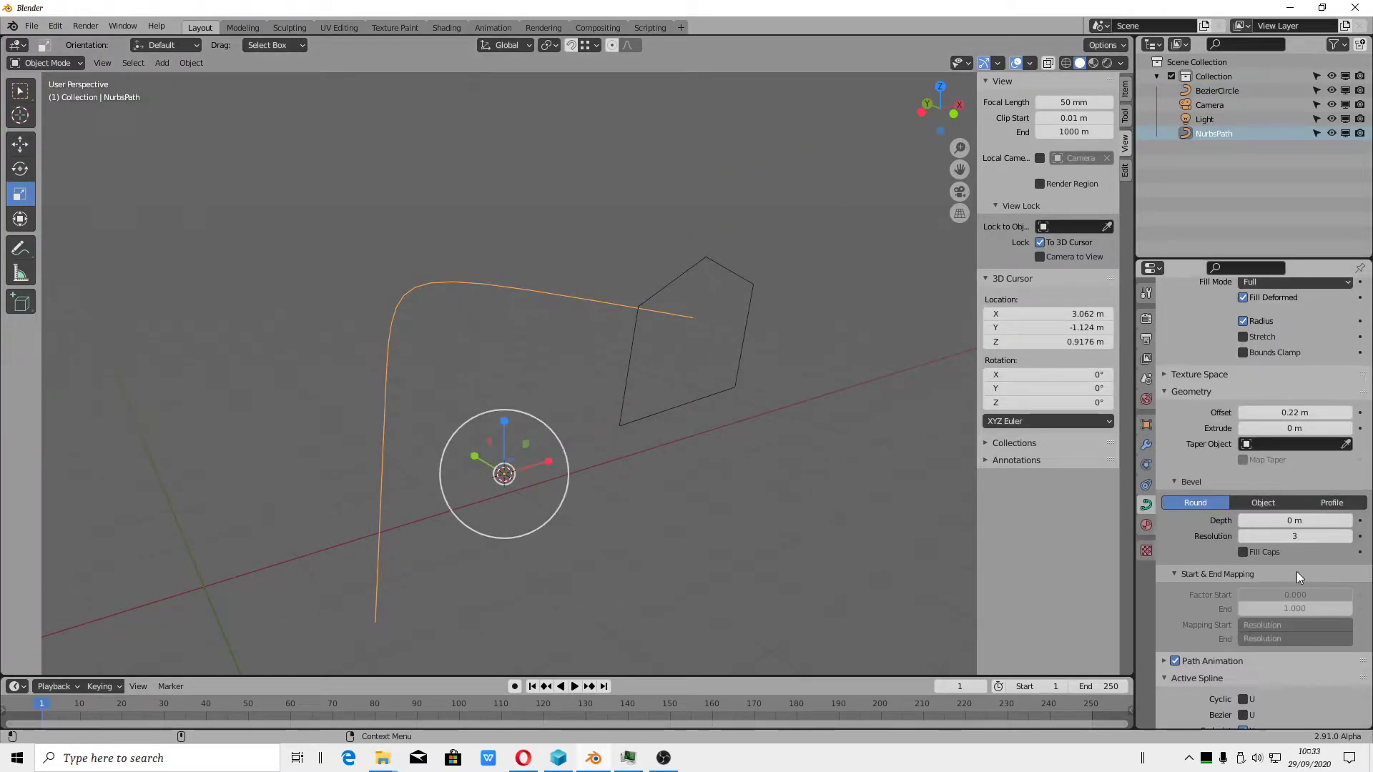
{"action": "left_click", "coordinate": [1279, 506]}
{"action": "left_click", "coordinate": [1346, 521]}
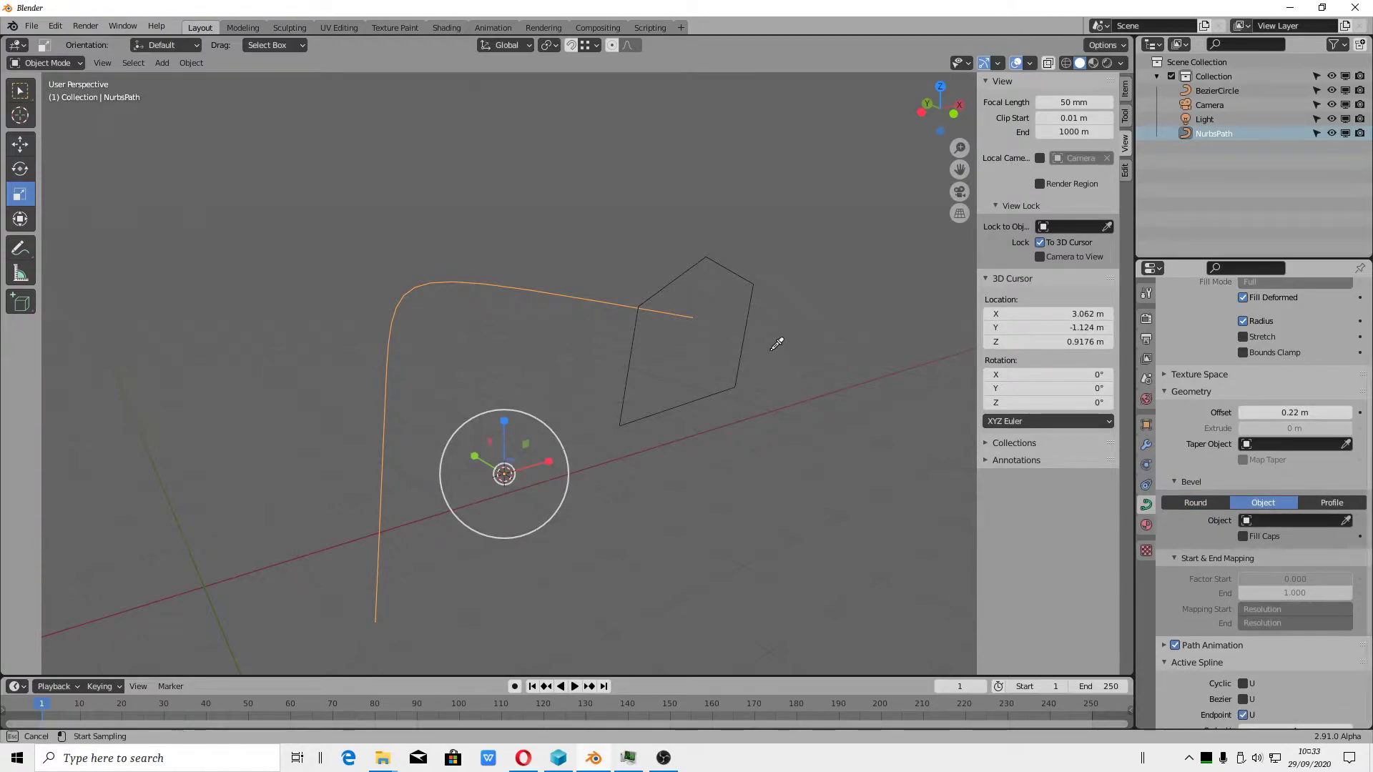
{"action": "left_click", "coordinate": [736, 290]}
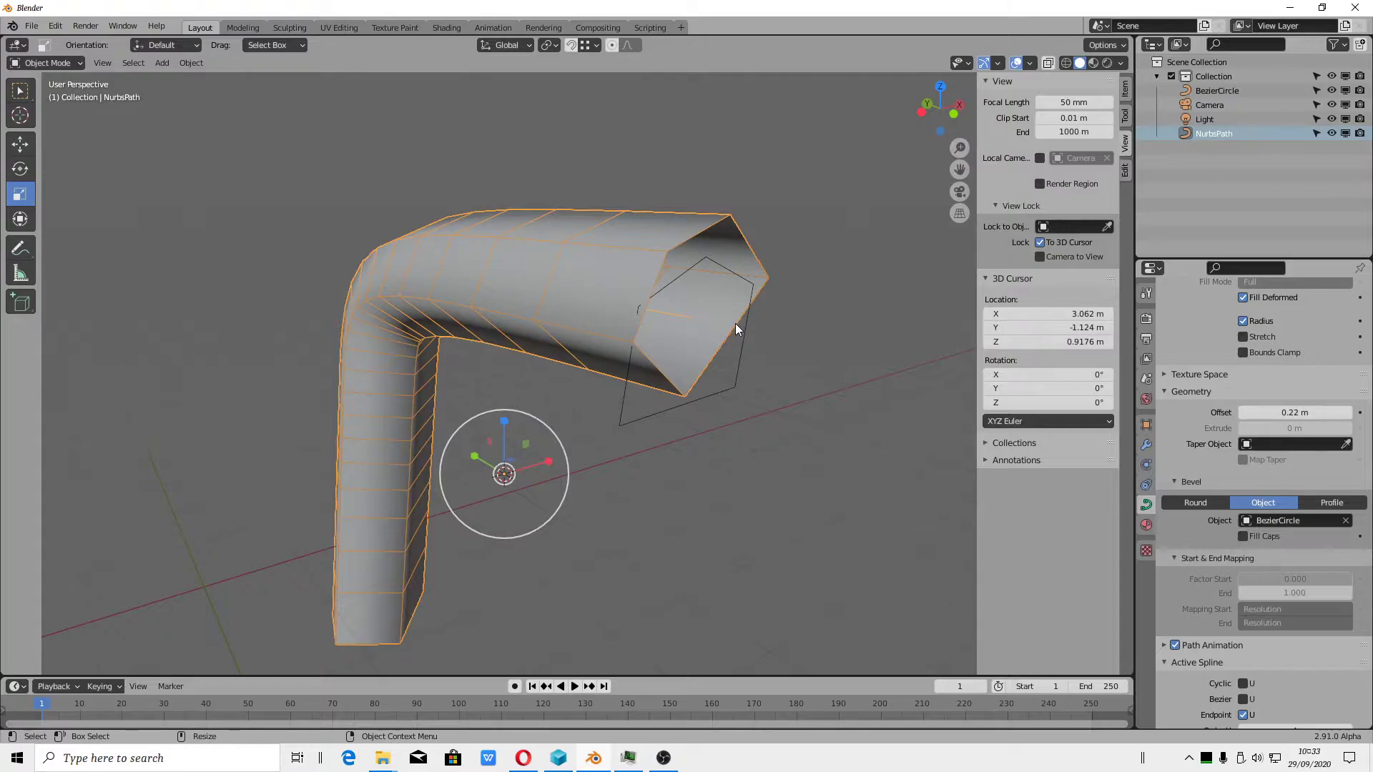
{"action": "middle_click_drag", "start_coordinate": [735, 323], "coordinate": [644, 396]}
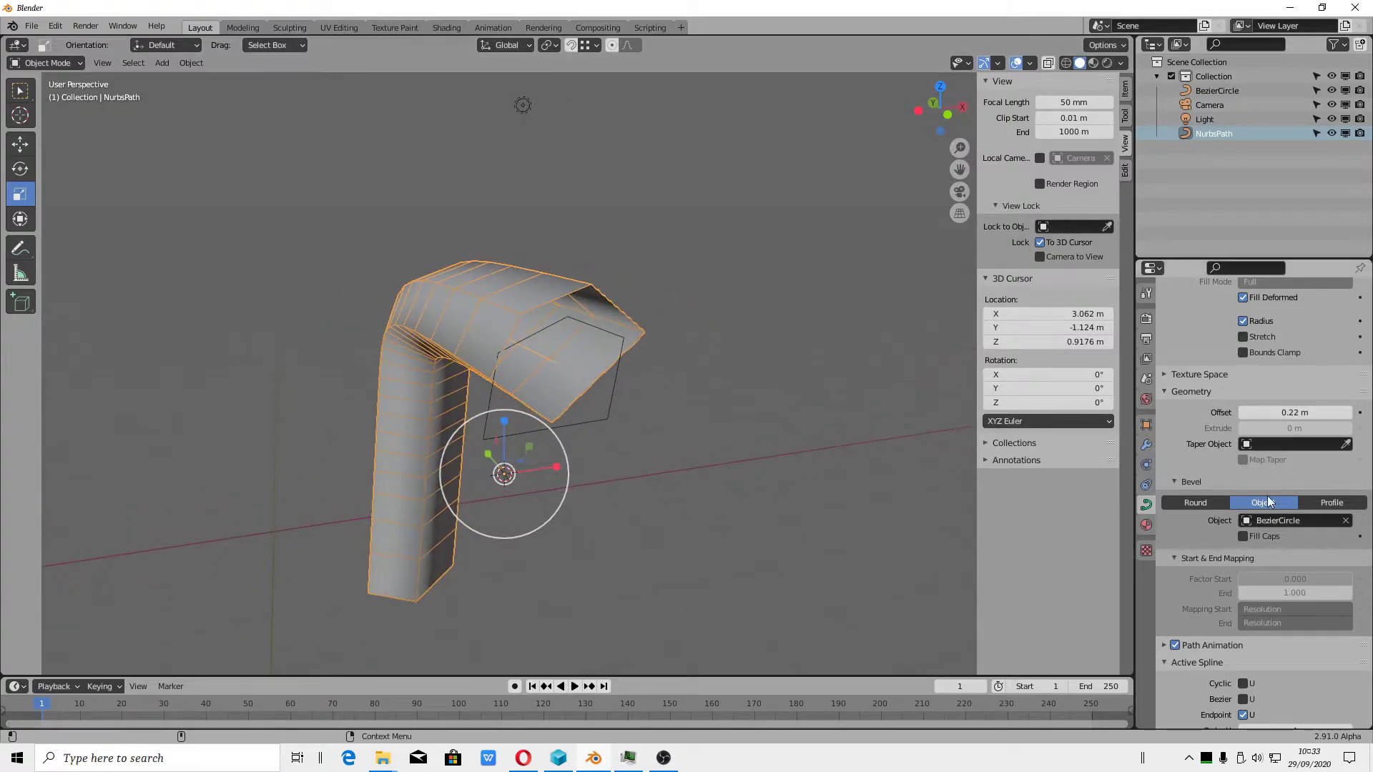
{"action": "left_click", "coordinate": [1322, 502]}
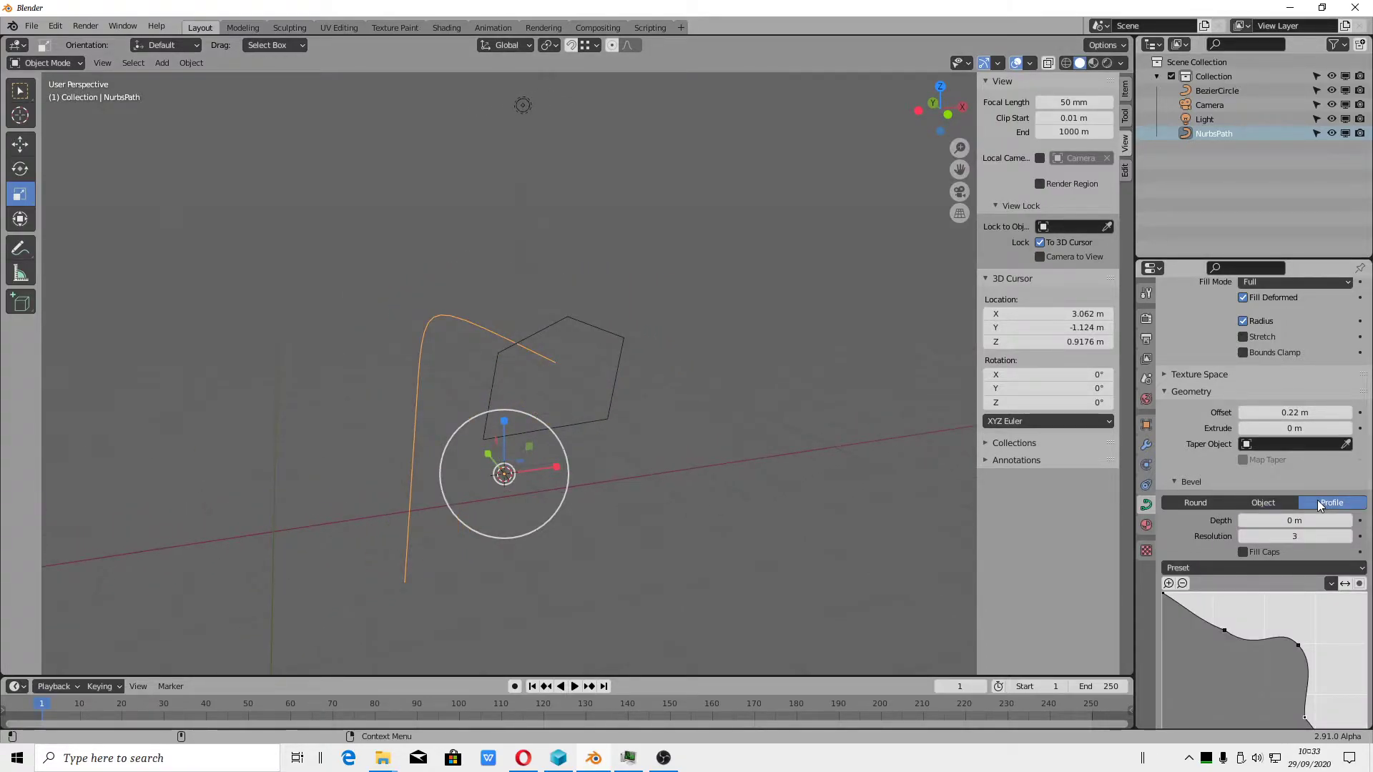
{"action": "left_click", "coordinate": [1276, 505]}
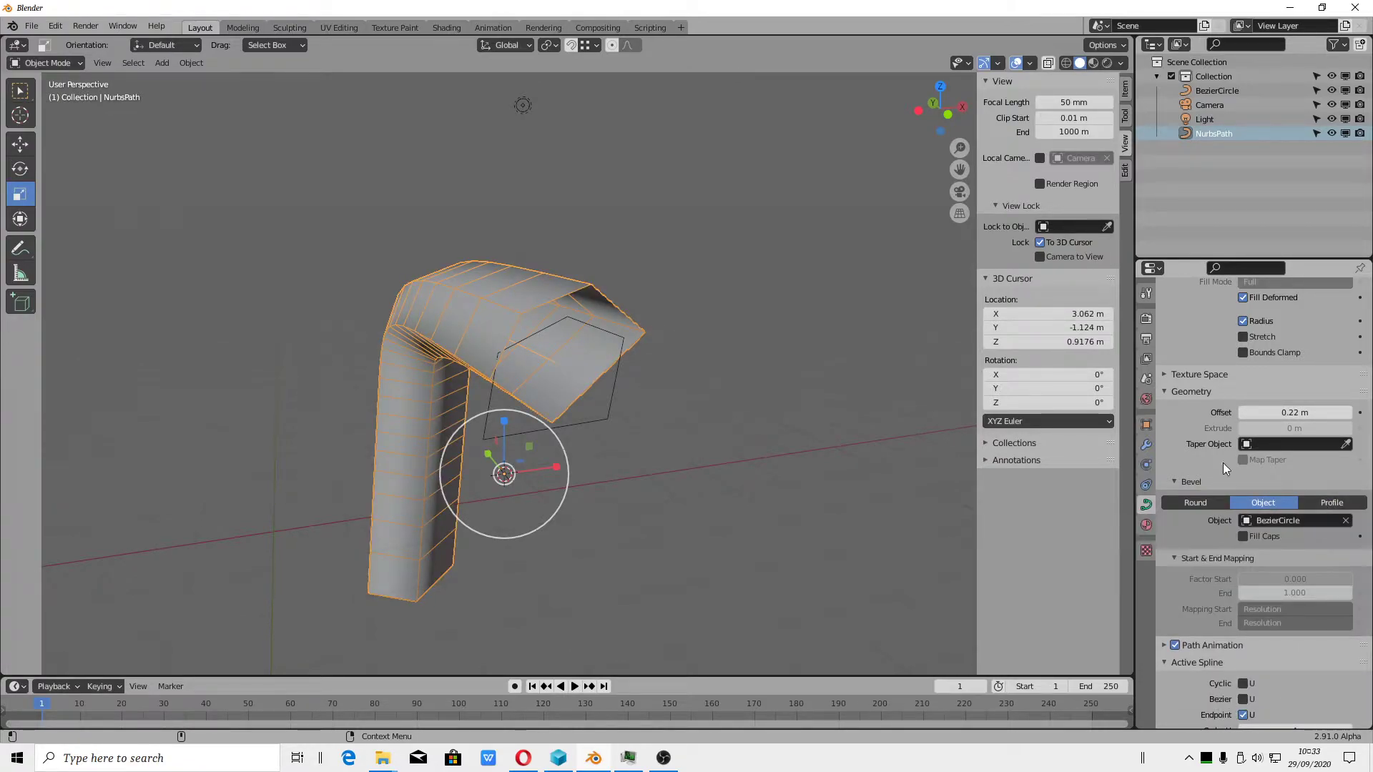
{"action": "left_click", "coordinate": [12, 27]}
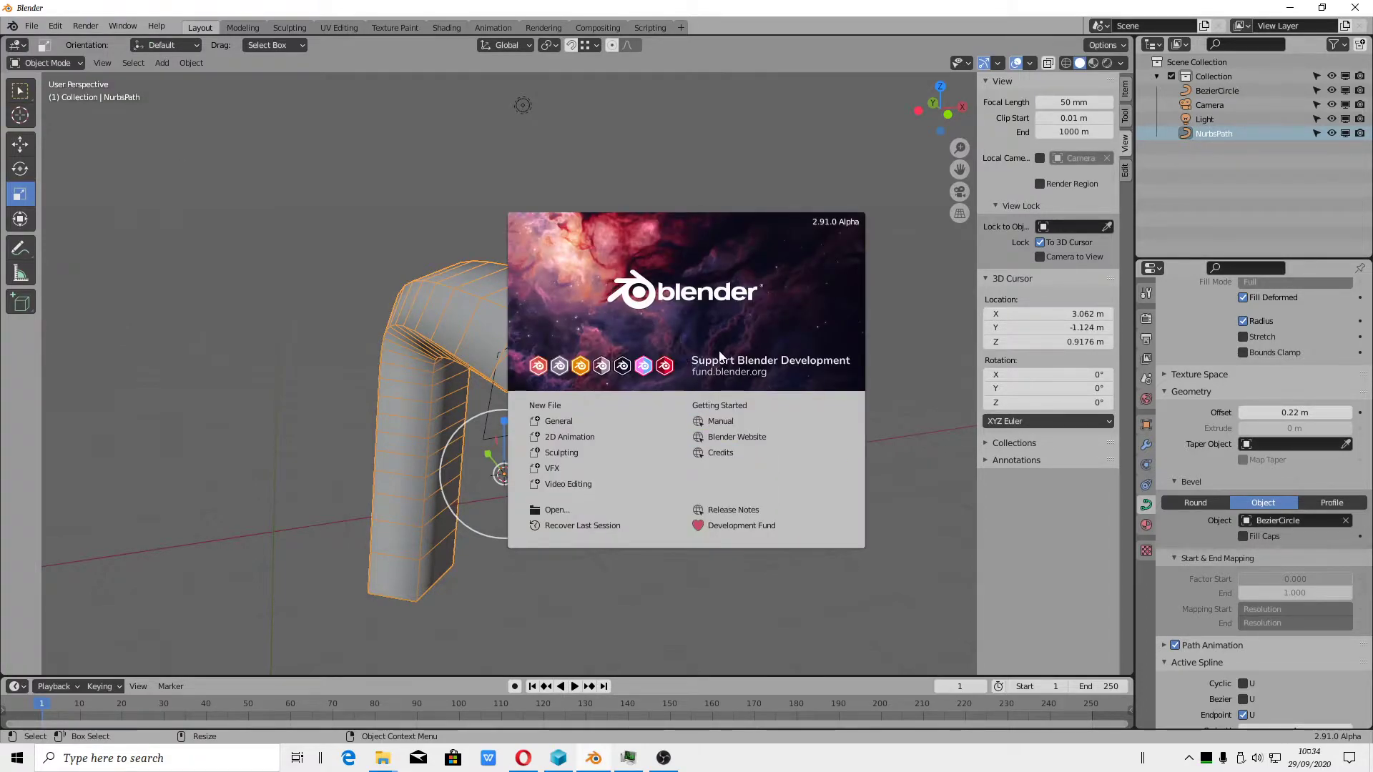
{"action": "left_click", "coordinate": [785, 276]}
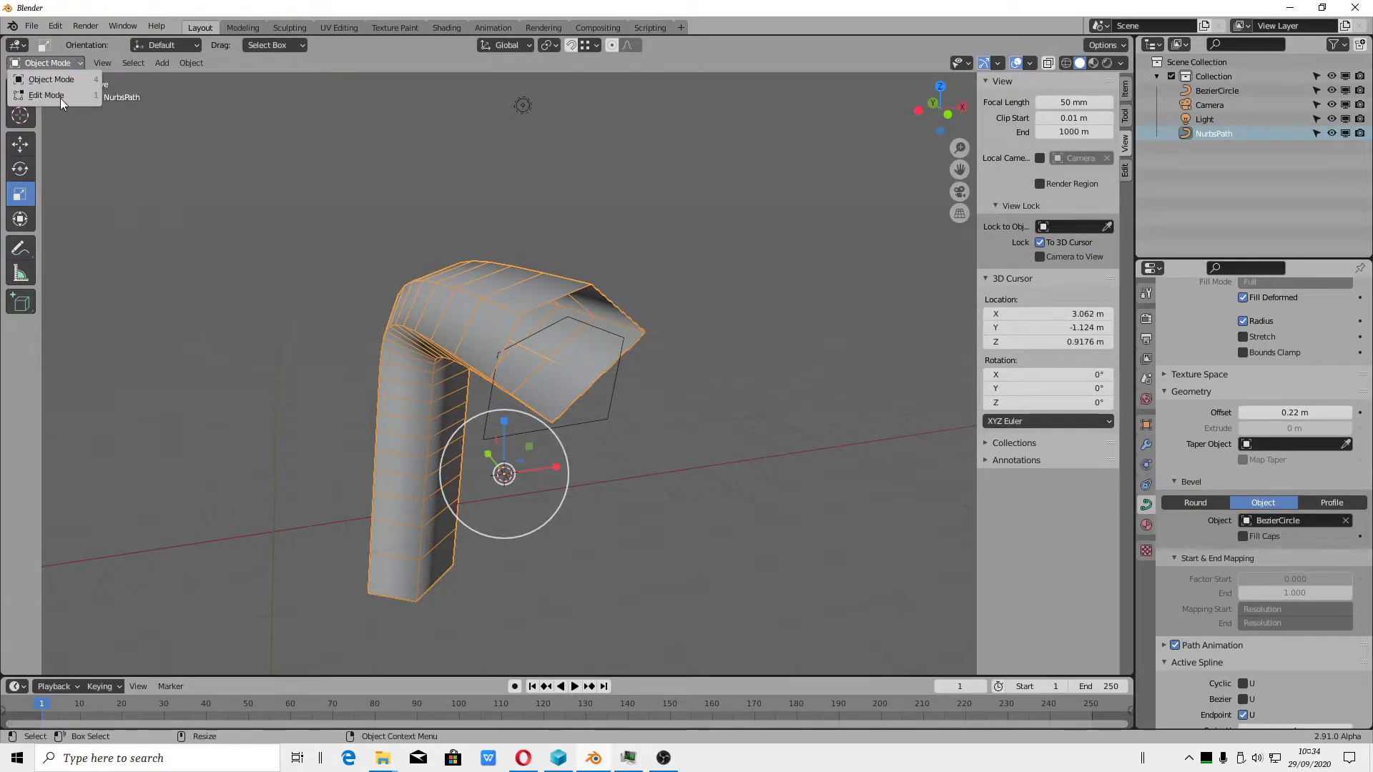
Select the BezierCircle and enter its Edit Mode
{"action": "left_click", "coordinate": [61, 96]}
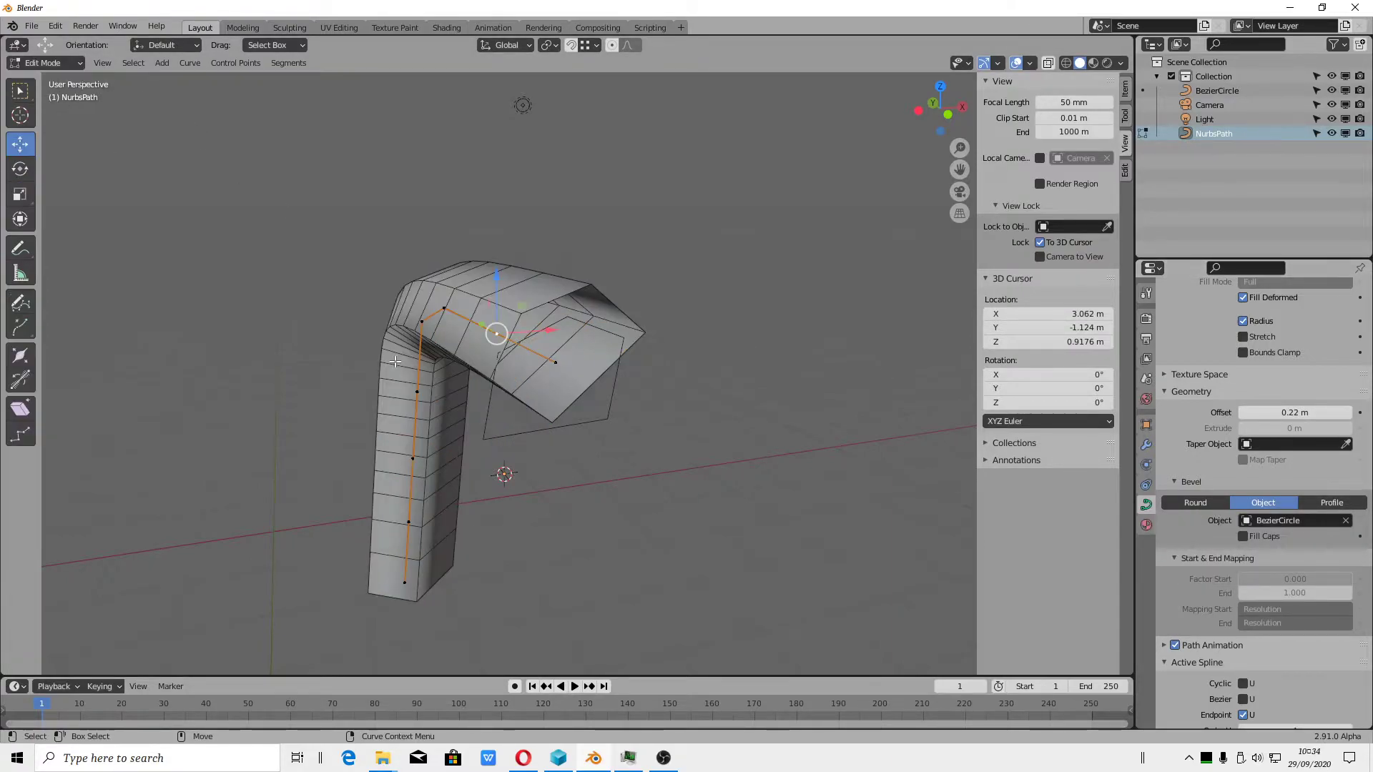
{"action": "left_click", "coordinate": [69, 68]}
{"action": "left_click", "coordinate": [482, 415]}
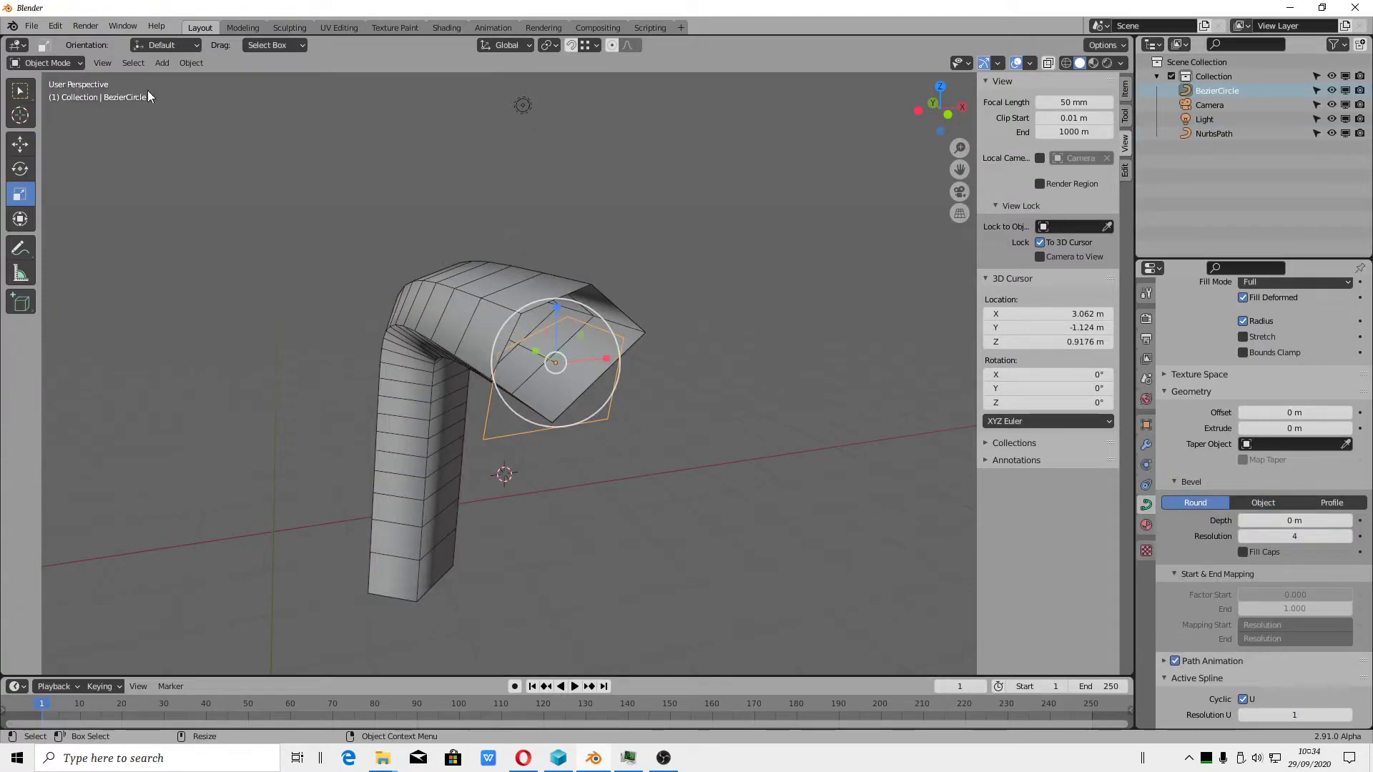
{"action": "left_click", "coordinate": [69, 64]}
{"action": "left_click", "coordinate": [60, 96]}
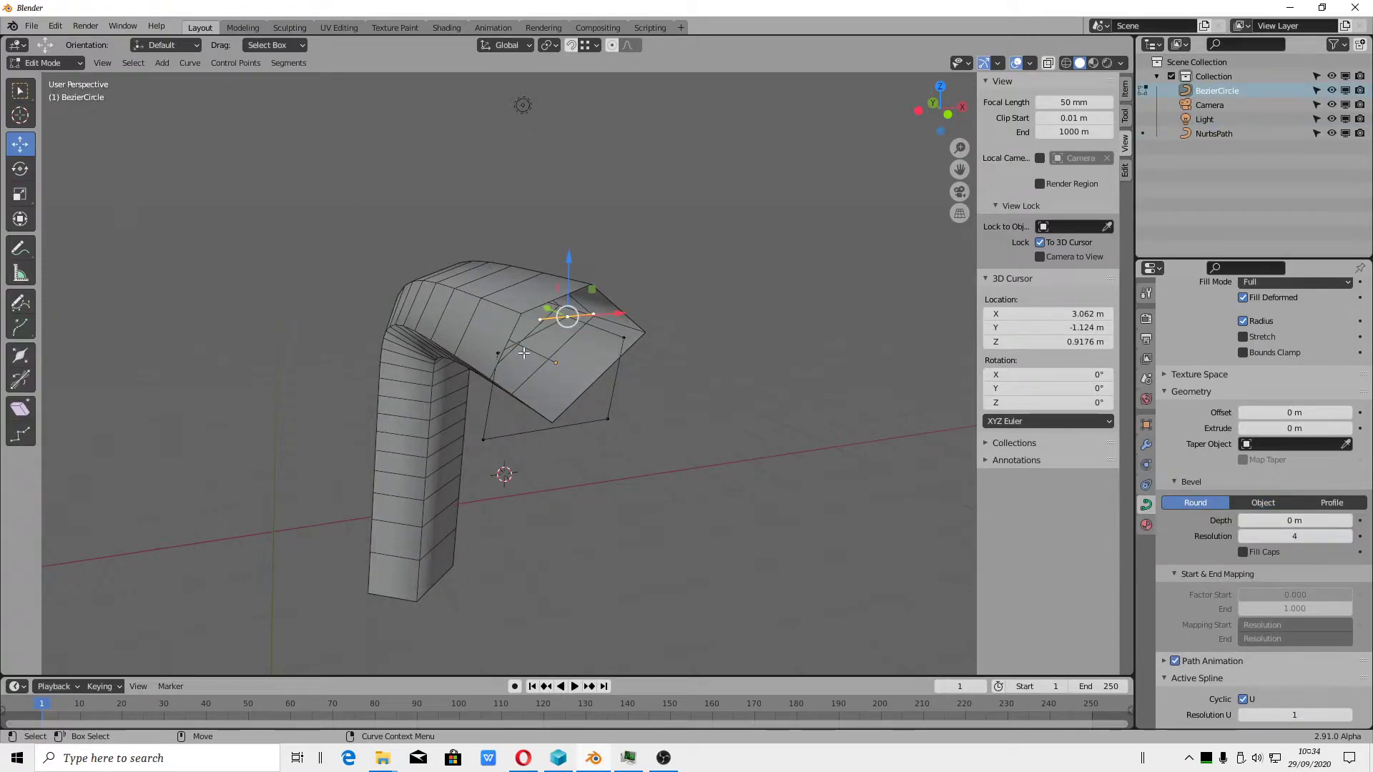
Rotate all the circle's points -49.8° about the Y axis
{"action": "key", "text": "shift+space"}
{"action": "key", "text": "r"}
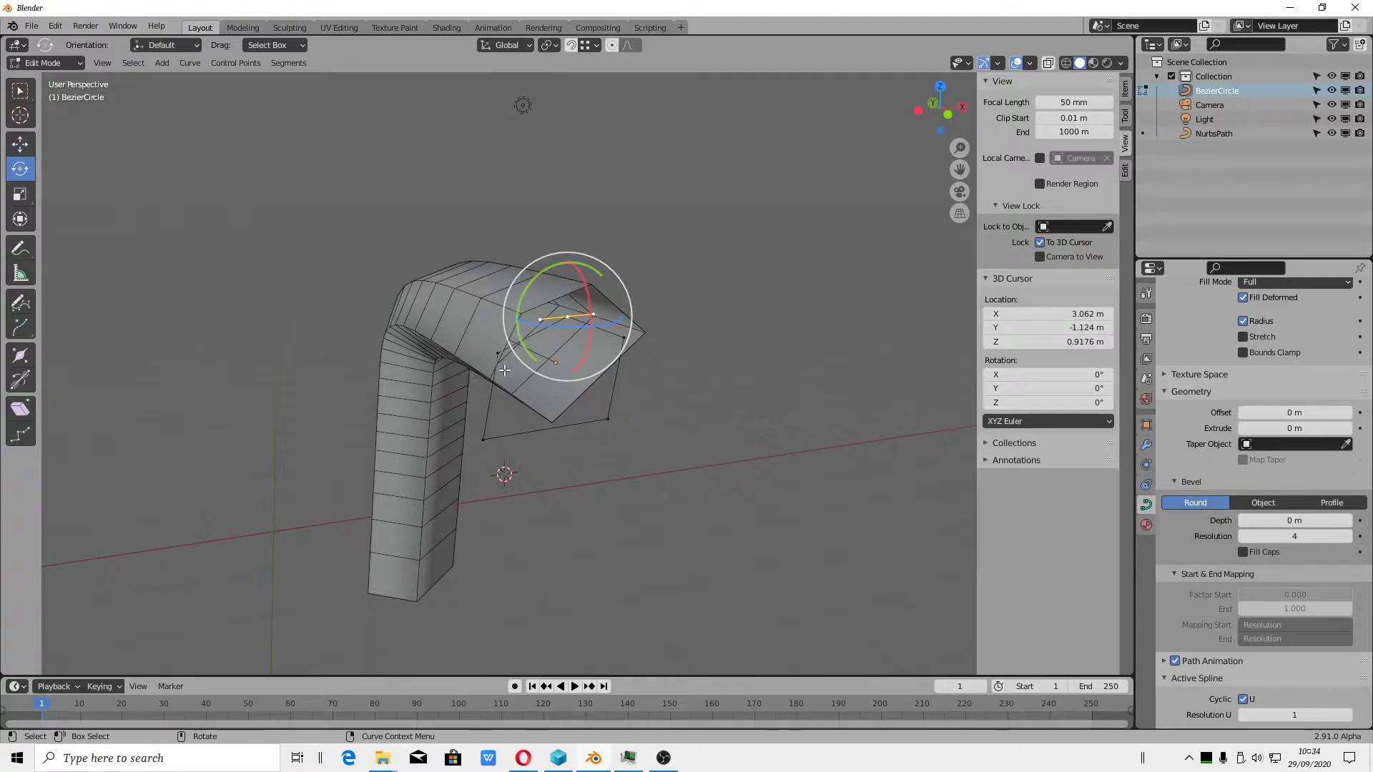
{"action": "key", "text": "a"}
{"action": "left_click_drag", "start_coordinate": [529, 339], "coordinate": [440, 365]}
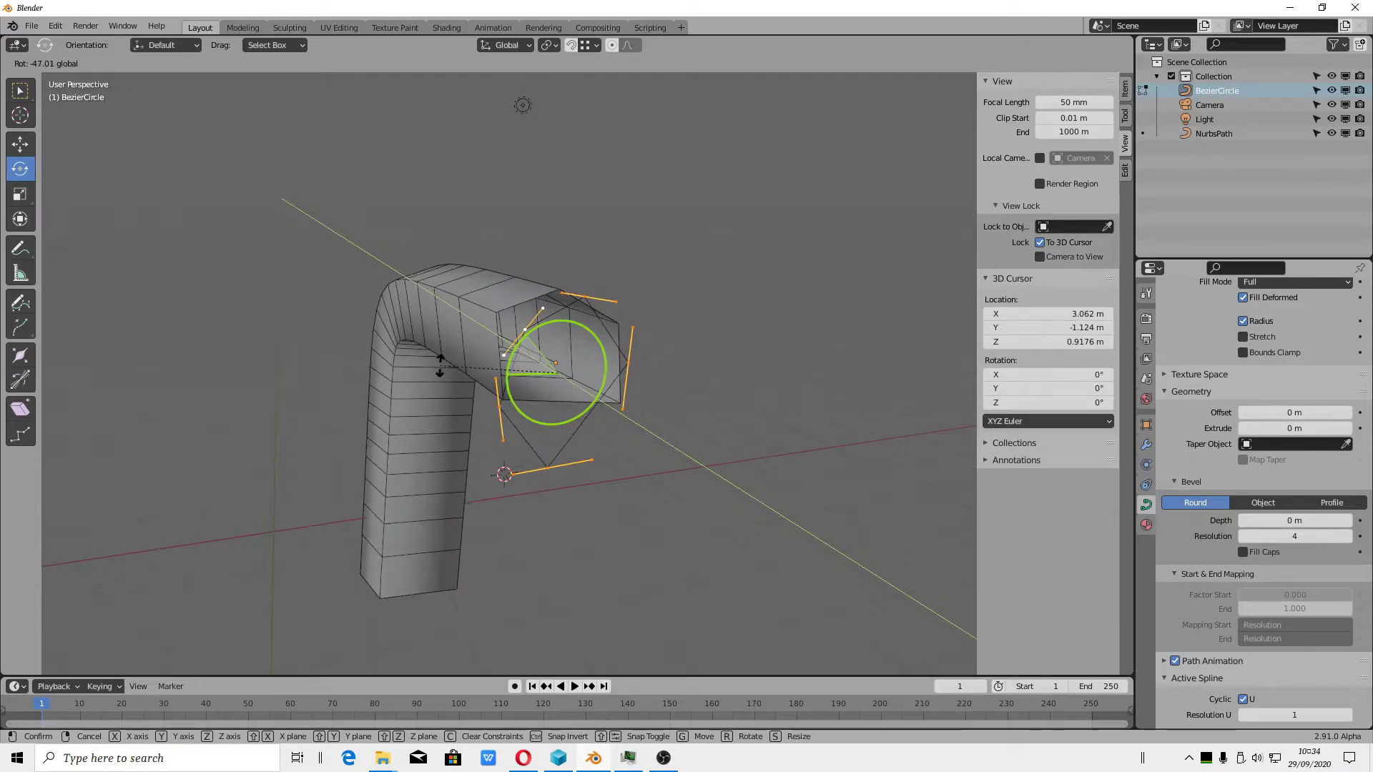
{"action": "left_click_drag", "start_coordinate": [440, 365], "coordinate": [430, 362]}
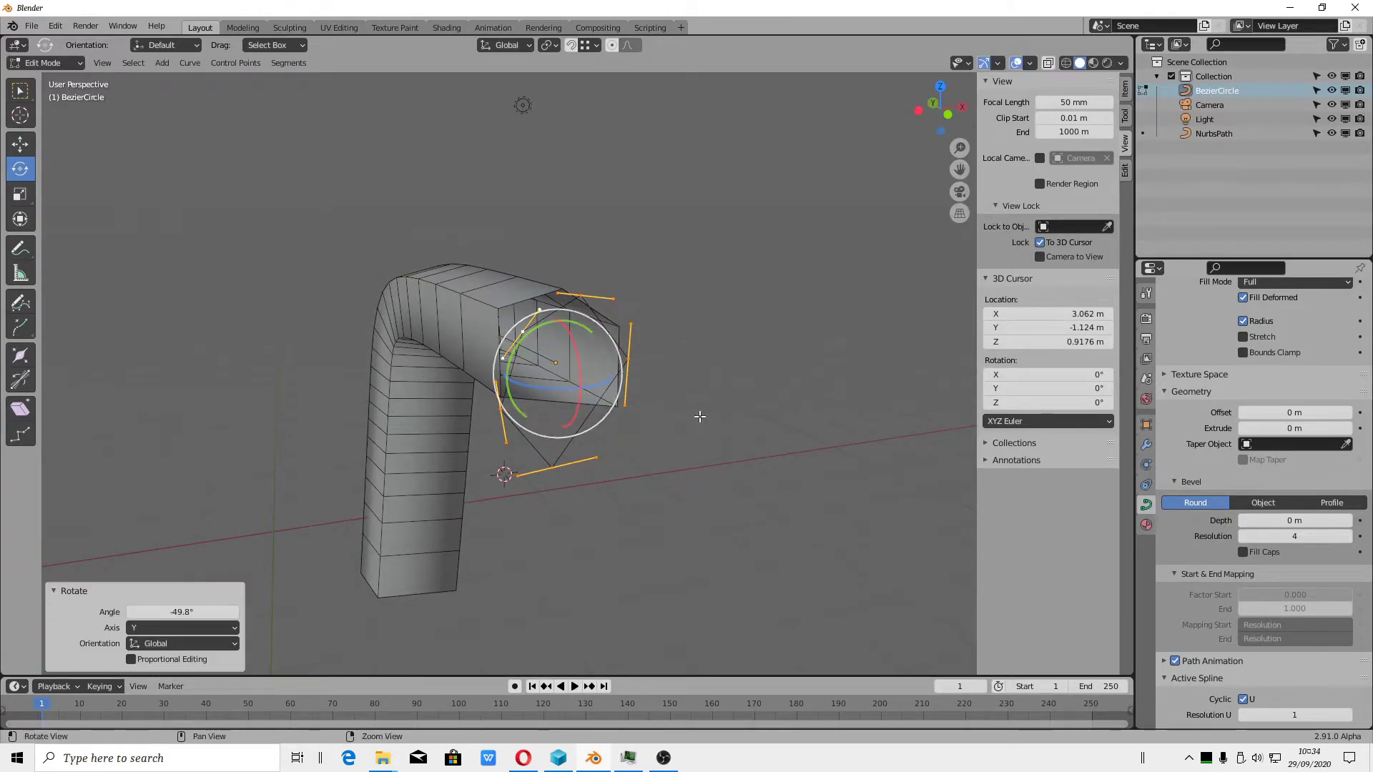
{"action": "mouse_move", "coordinate": [644, 429]}
{"action": "middle_mouse_down"}
{"action": "mouse_move", "coordinate": [918, 495]}
{"action": "mouse_move", "coordinate": [861, 408]}
{"action": "mouse_move", "coordinate": [669, 454]}
{"action": "mouse_move", "coordinate": [771, 442]}
{"action": "mouse_move", "coordinate": [715, 429]}
{"action": "middle_mouse_up"}
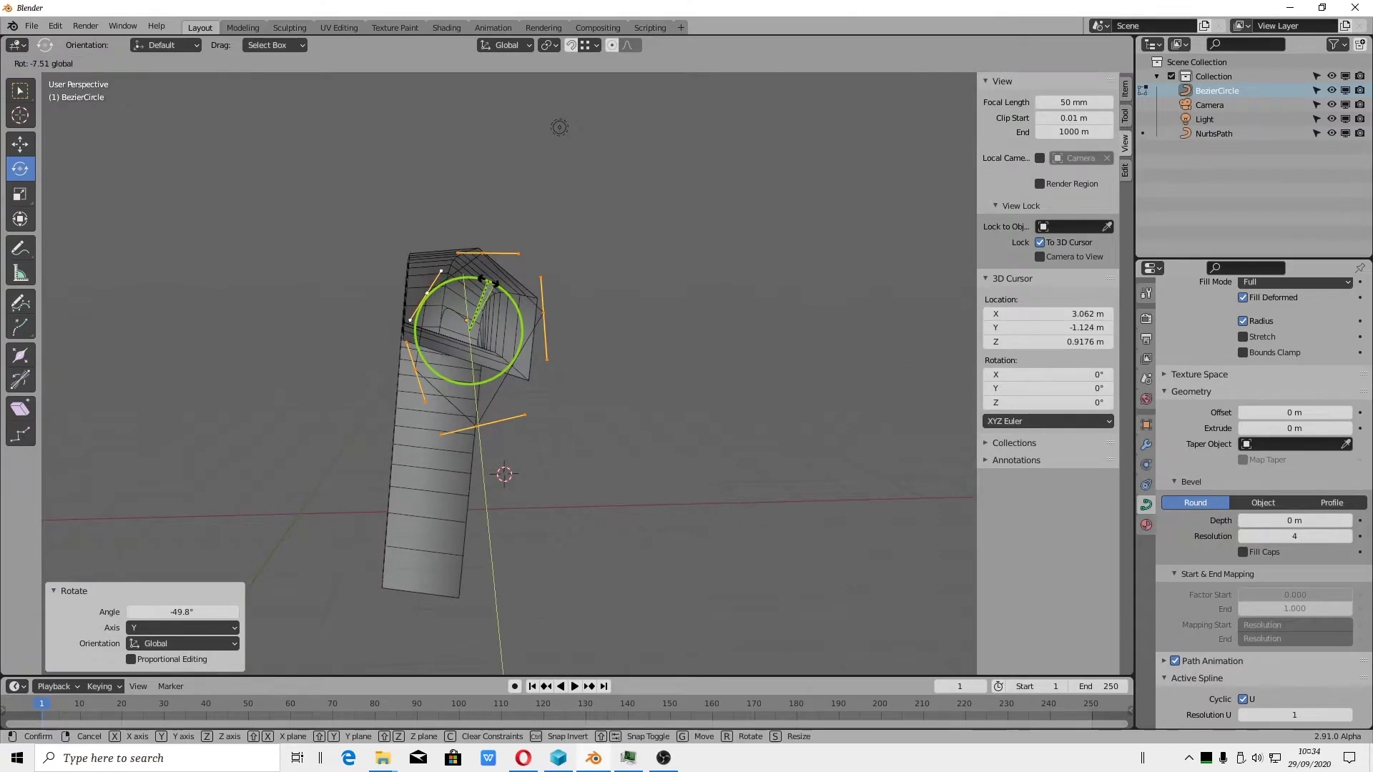
Rotate the points about 6° more about Y, then select a single point
{"action": "left_click_drag", "start_coordinate": [519, 321], "coordinate": [494, 296]}
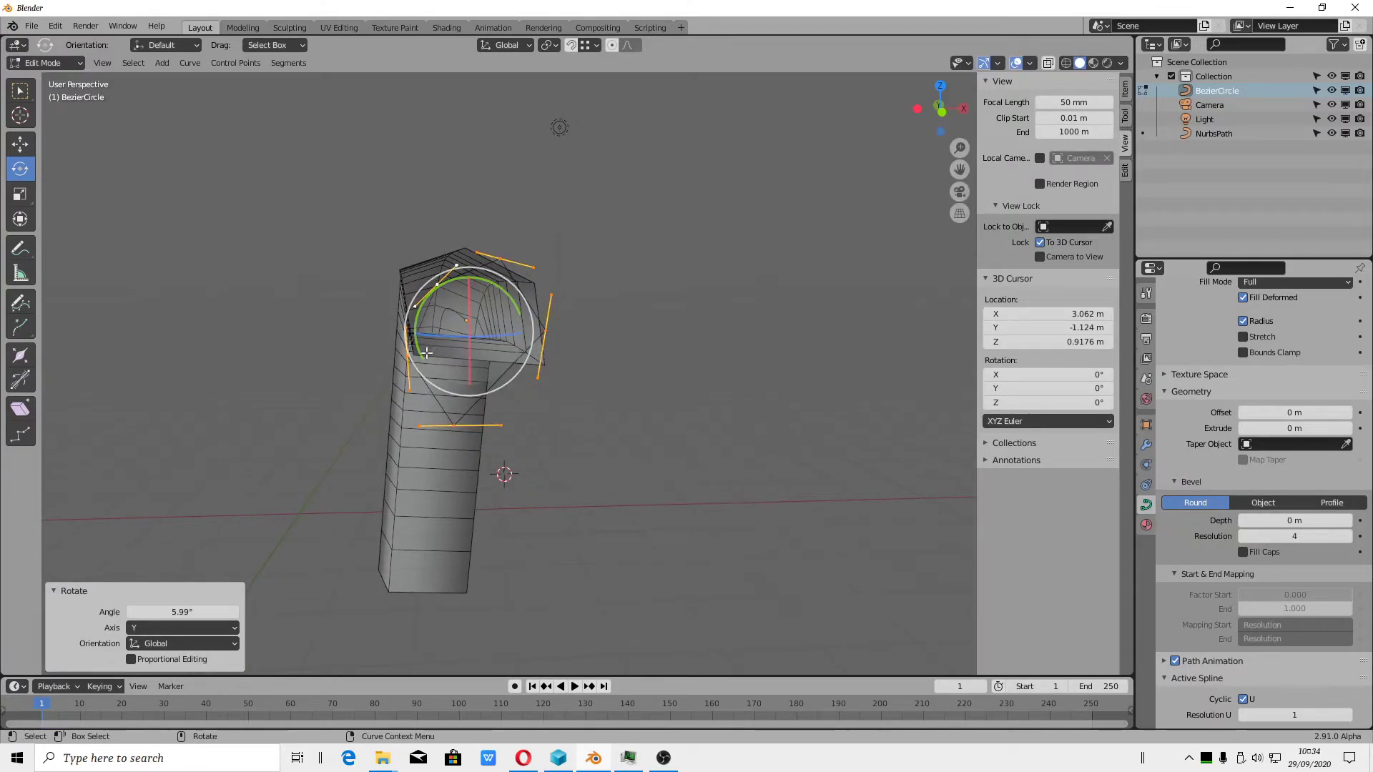
{"action": "mouse_move", "coordinate": [495, 296]}
{"action": "middle_mouse_down"}
{"action": "mouse_move", "coordinate": [874, 484]}
{"action": "mouse_move", "coordinate": [600, 276]}
{"action": "middle_mouse_up"}
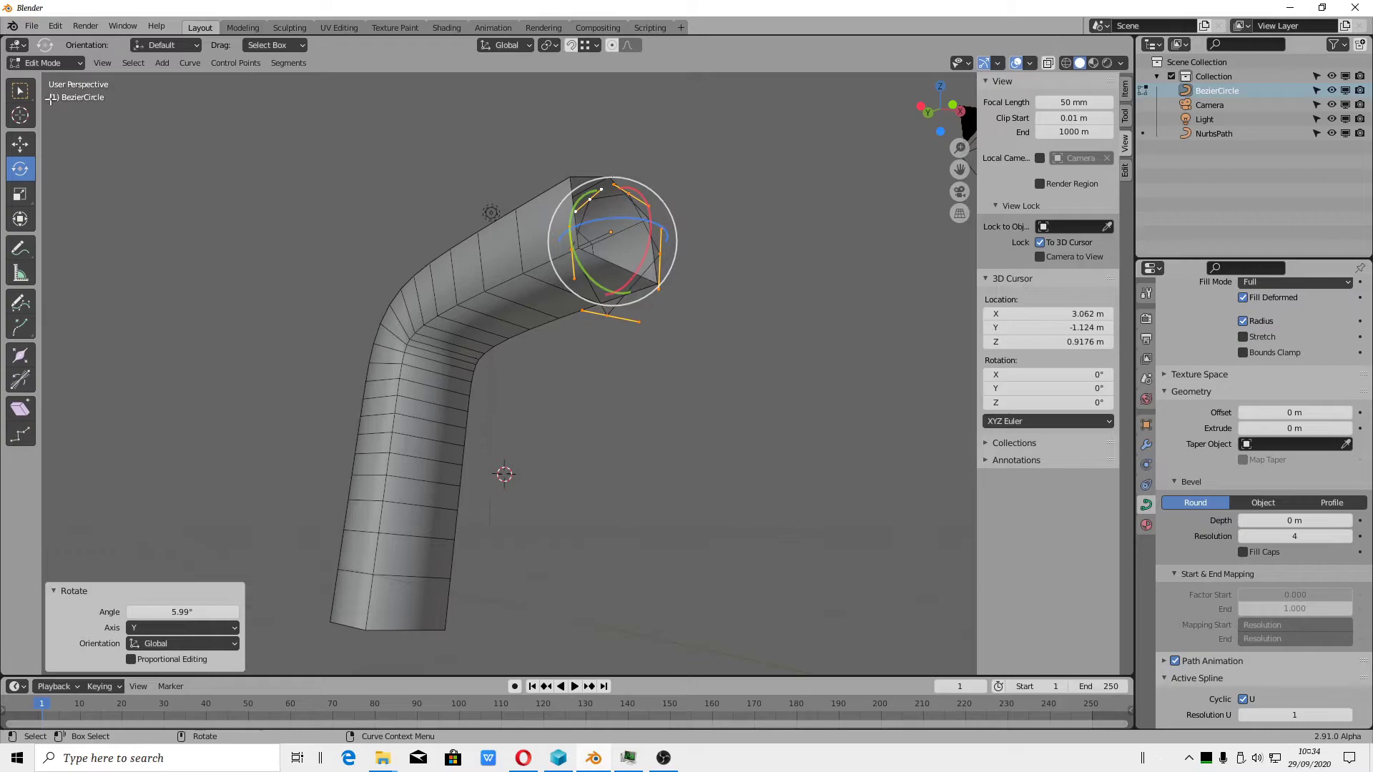
{"action": "left_click", "coordinate": [20, 143]}
{"action": "left_click", "coordinate": [573, 249]}
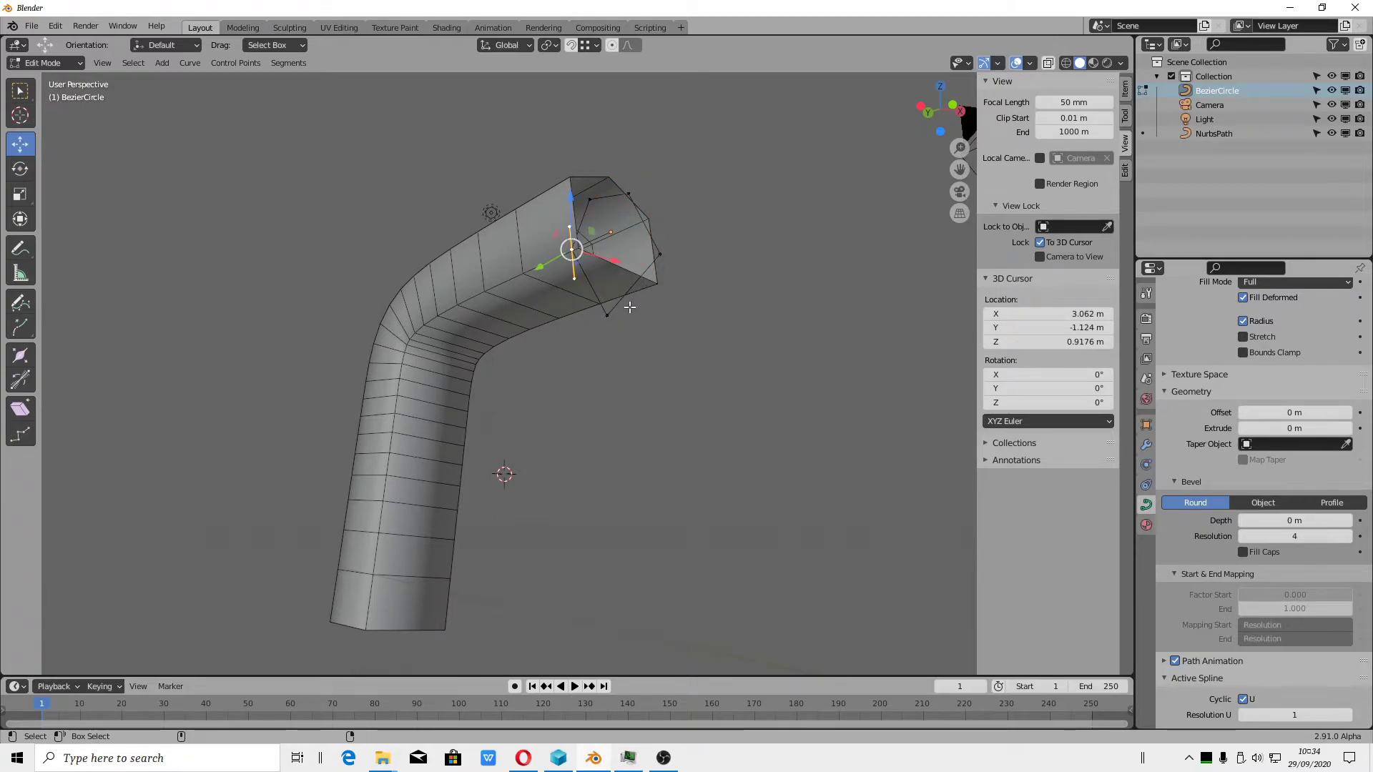
Set the BezierCircle's bevel to a custom Profile and bend a new point on it
{"action": "middle_click_drag", "start_coordinate": [630, 307], "coordinate": [637, 312]}
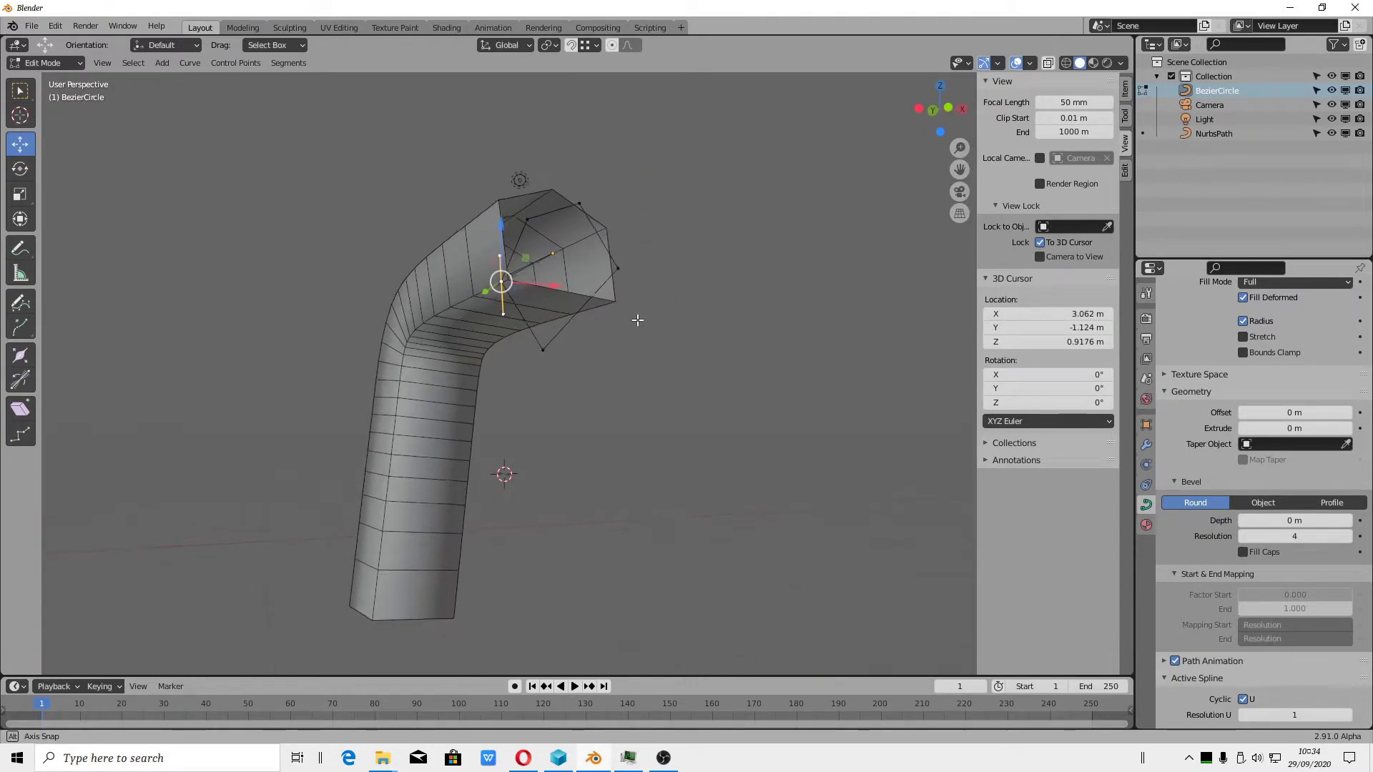
{"action": "left_click", "coordinate": [1333, 503]}
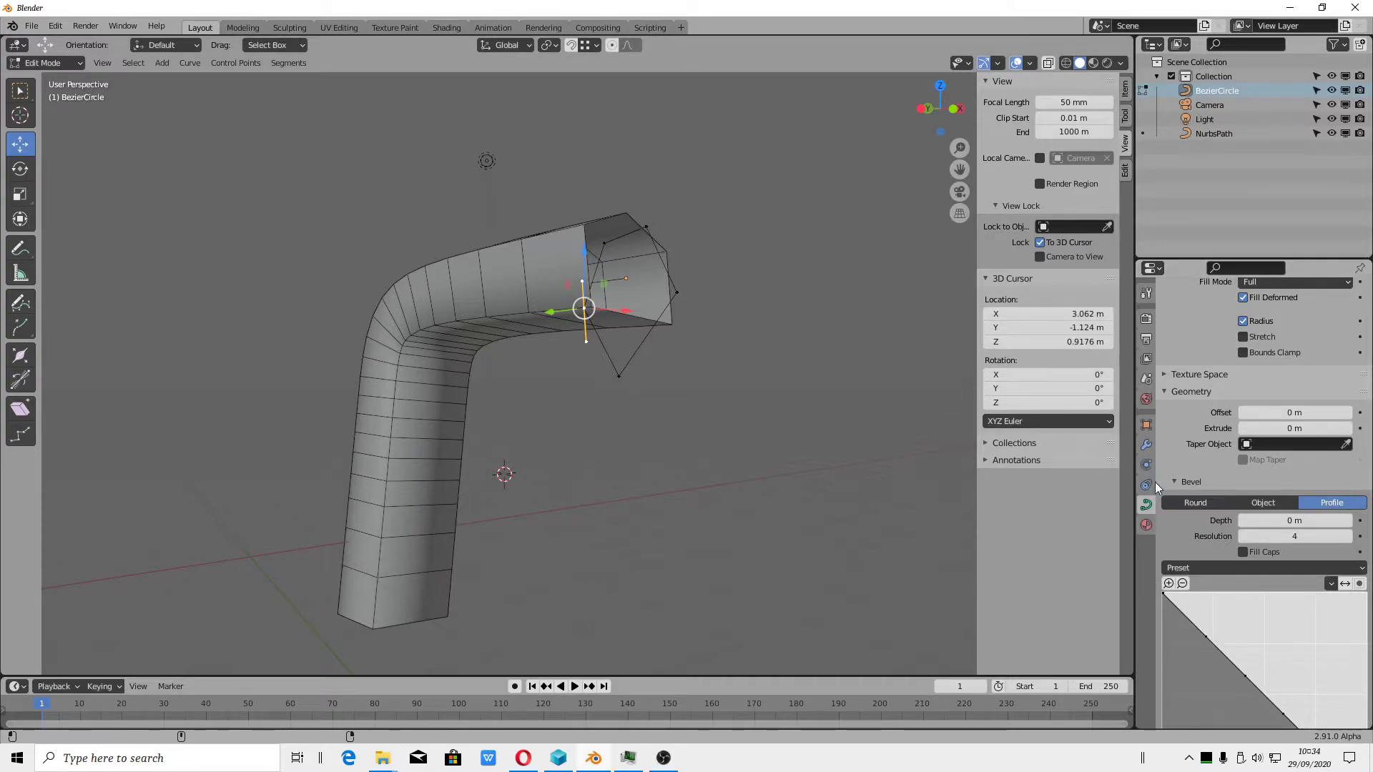
{"action": "scroll", "coordinate": [1264, 389], "scroll_direction": "down", "scroll_amount": 1}
{"action": "scroll", "coordinate": [1264, 396], "scroll_direction": "down", "scroll_amount": 1}
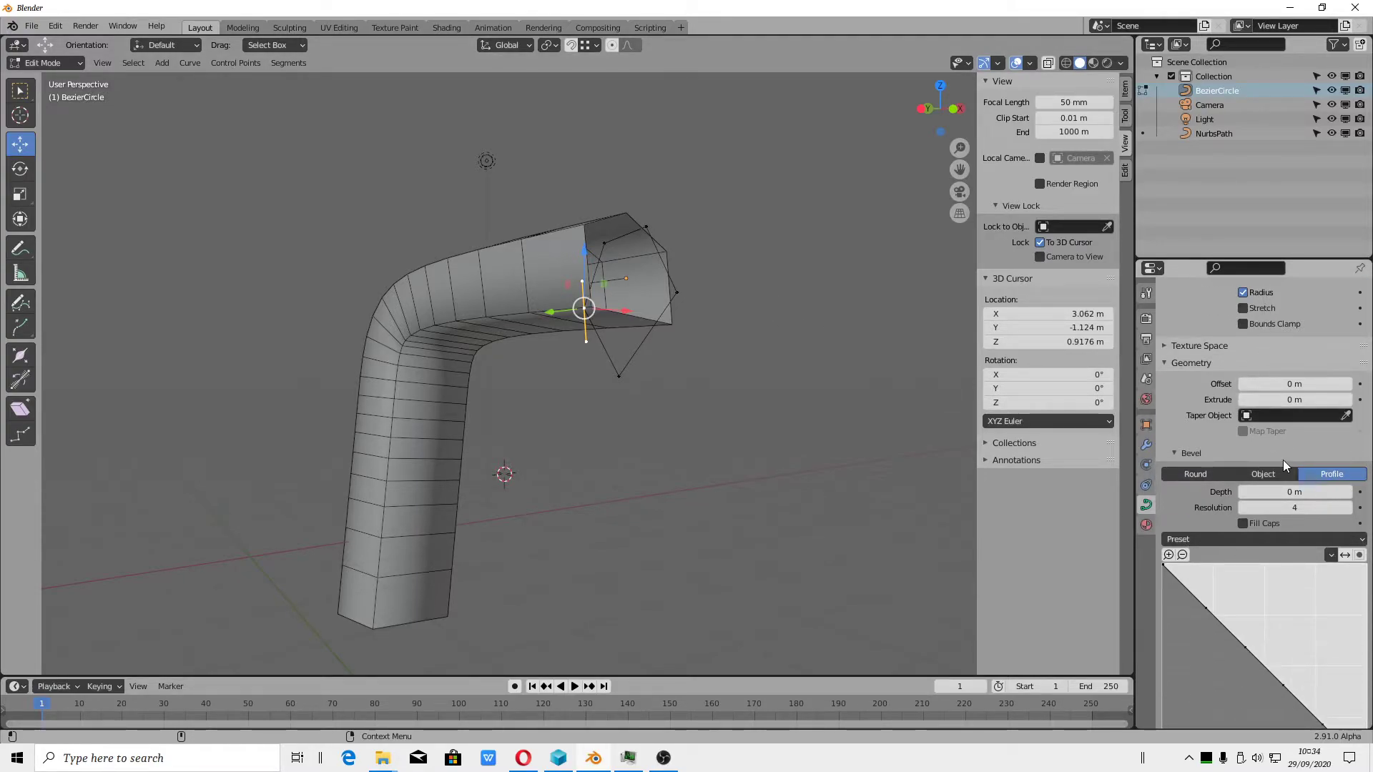
{"action": "left_click", "coordinate": [1272, 473]}
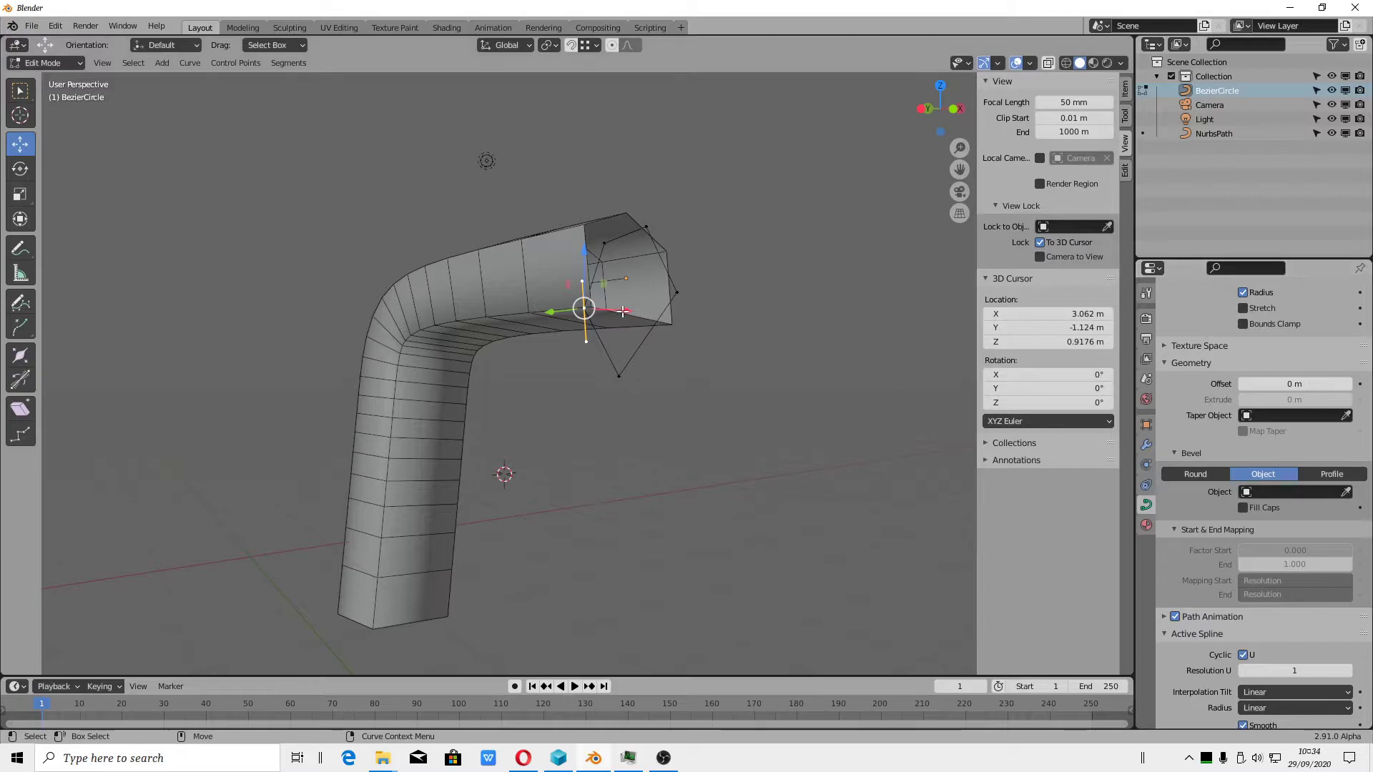
{"action": "left_click", "coordinate": [1331, 474]}
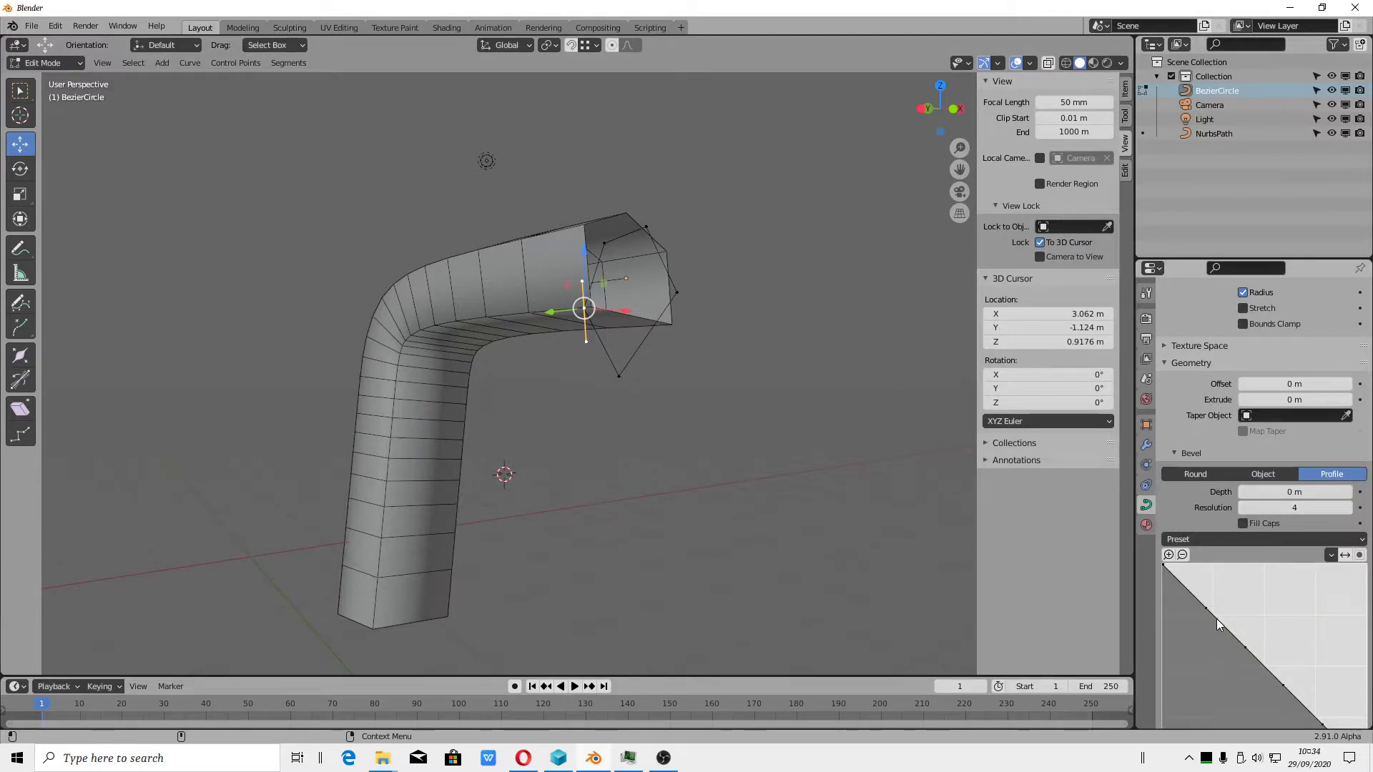
{"action": "left_click_drag", "start_coordinate": [1240, 646], "coordinate": [1242, 634]}
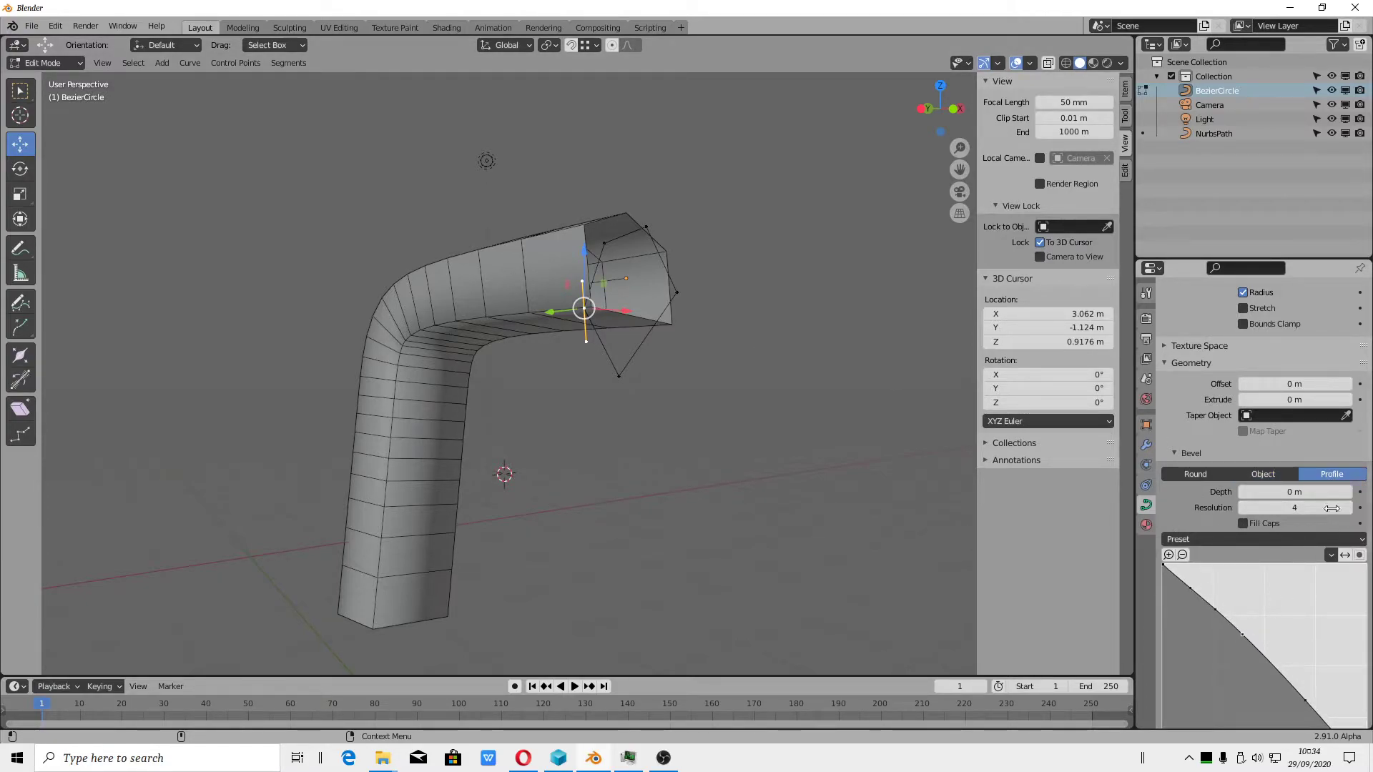
{"action": "left_click_drag", "start_coordinate": [1277, 492], "coordinate": [1278, 505]}
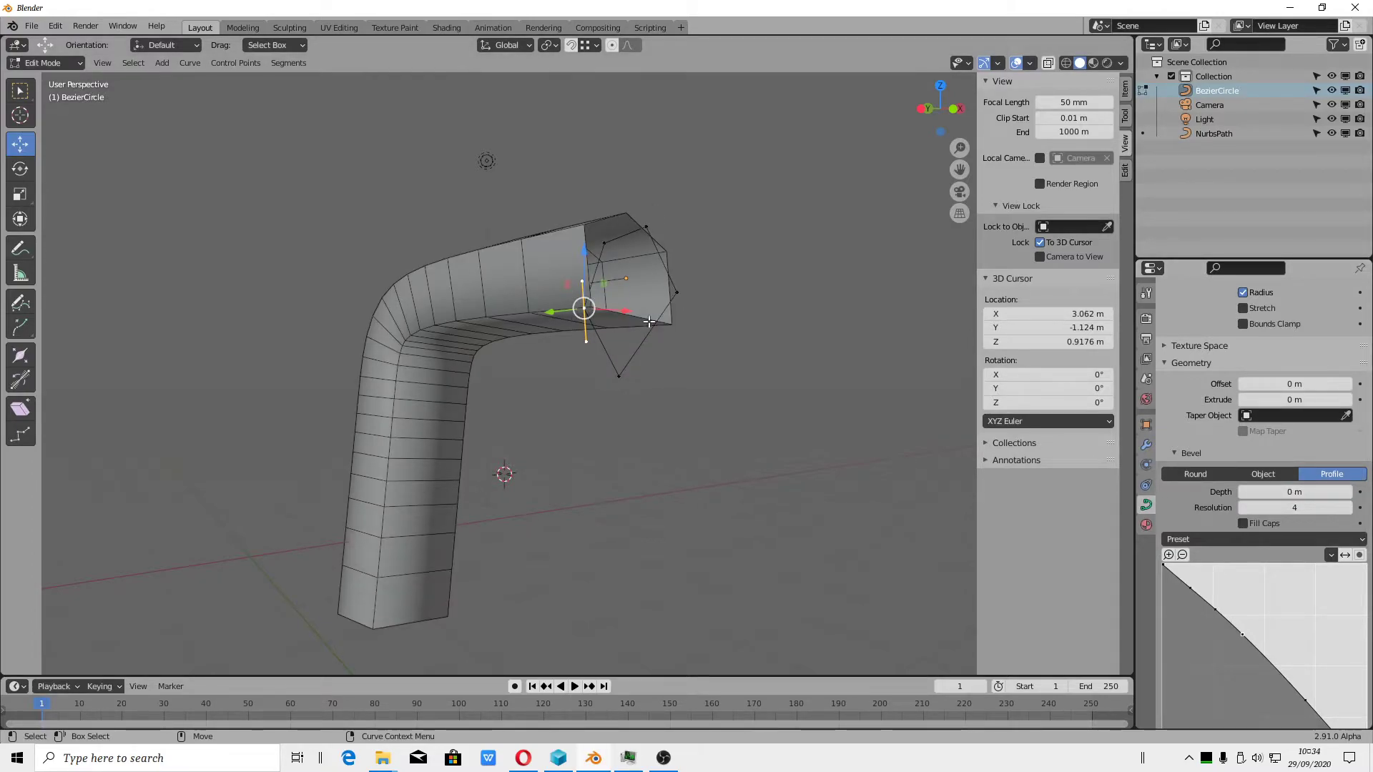
Return to Object Mode with the NurbsPath tube selected
{"action": "middle_click_drag", "start_coordinate": [649, 322], "coordinate": [587, 329]}
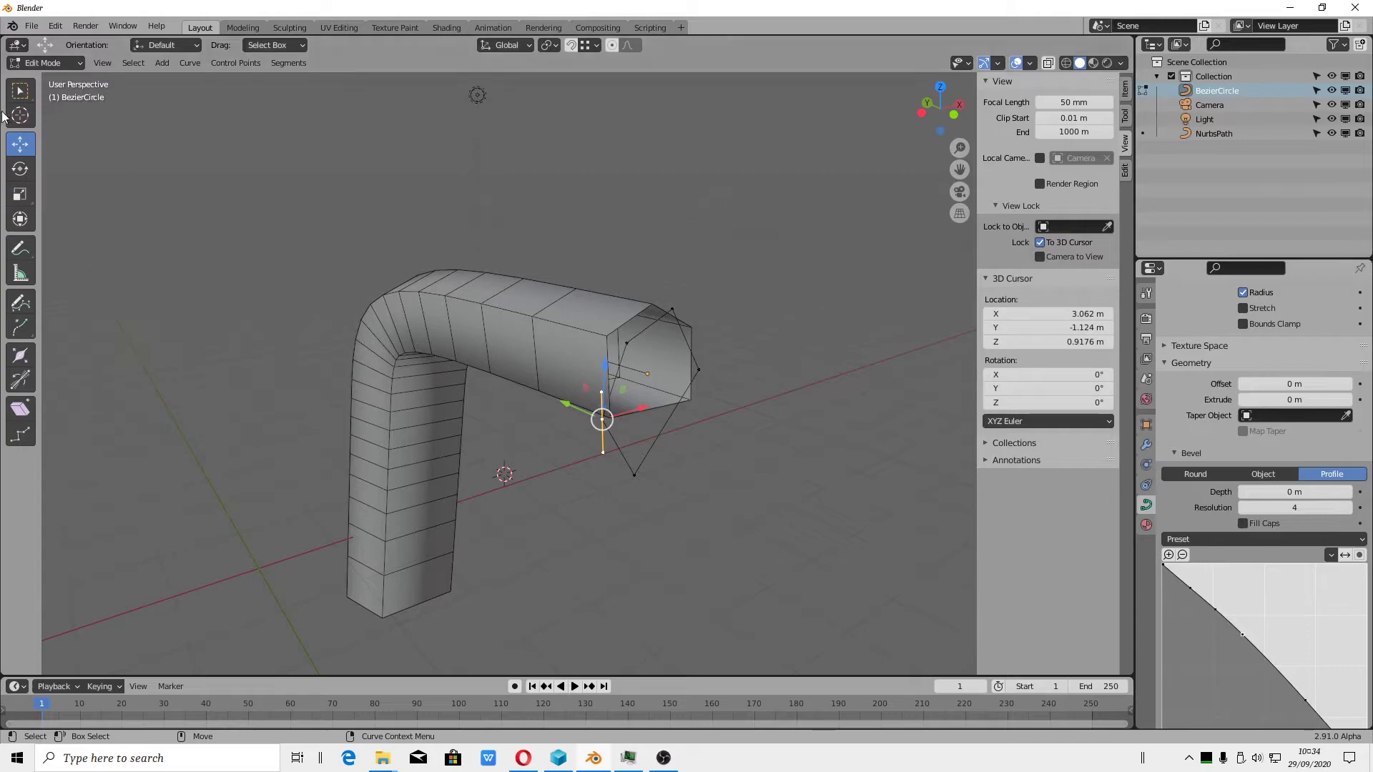
{"action": "key", "text": "Tab"}
{"action": "left_click", "coordinate": [576, 328]}
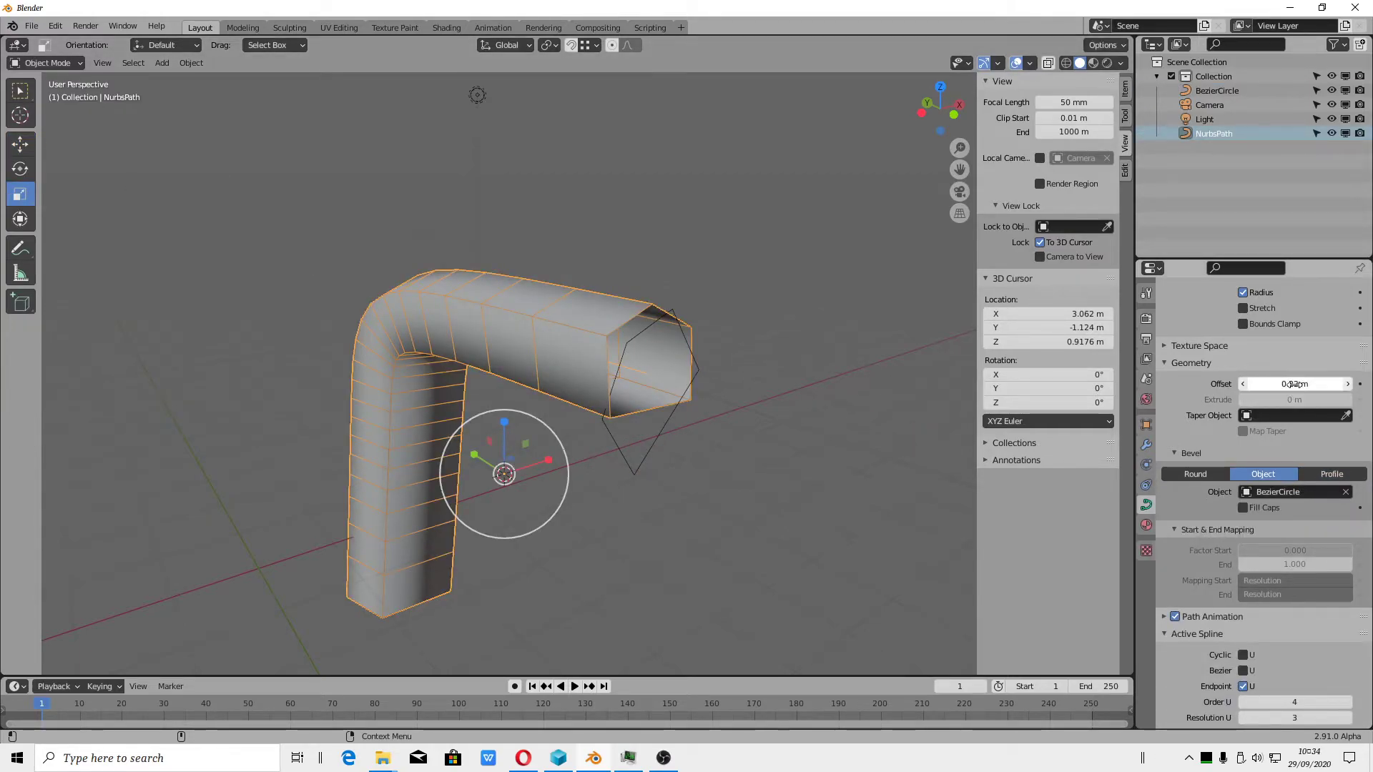
Replace the BezierCircle bevel object with a custom Profile and set bevel depth to 0.5 m
{"action": "scroll", "coordinate": [1284, 501], "scroll_direction": "up", "scroll_amount": 3}
{"action": "scroll", "coordinate": [1302, 558], "scroll_direction": "down", "scroll_amount": 2}
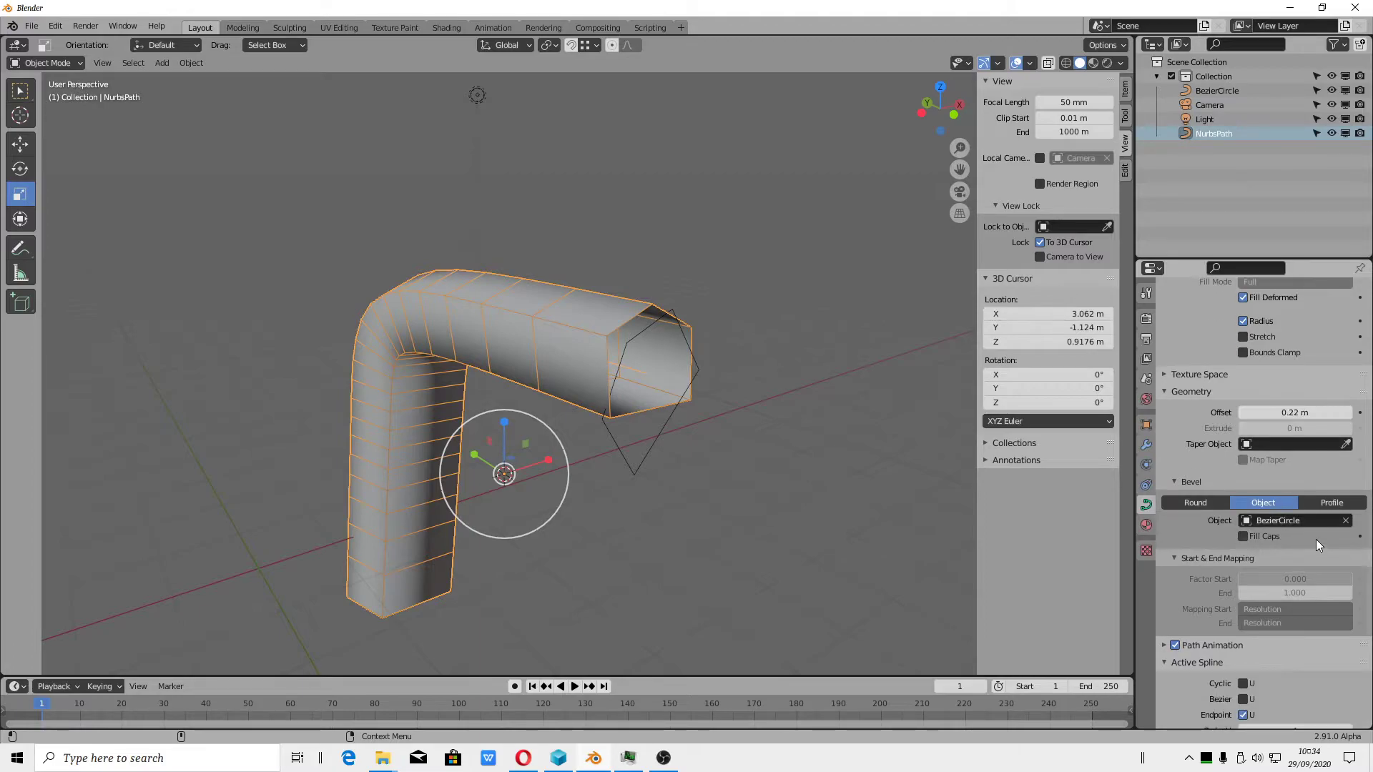
{"action": "left_click", "coordinate": [1346, 521]}
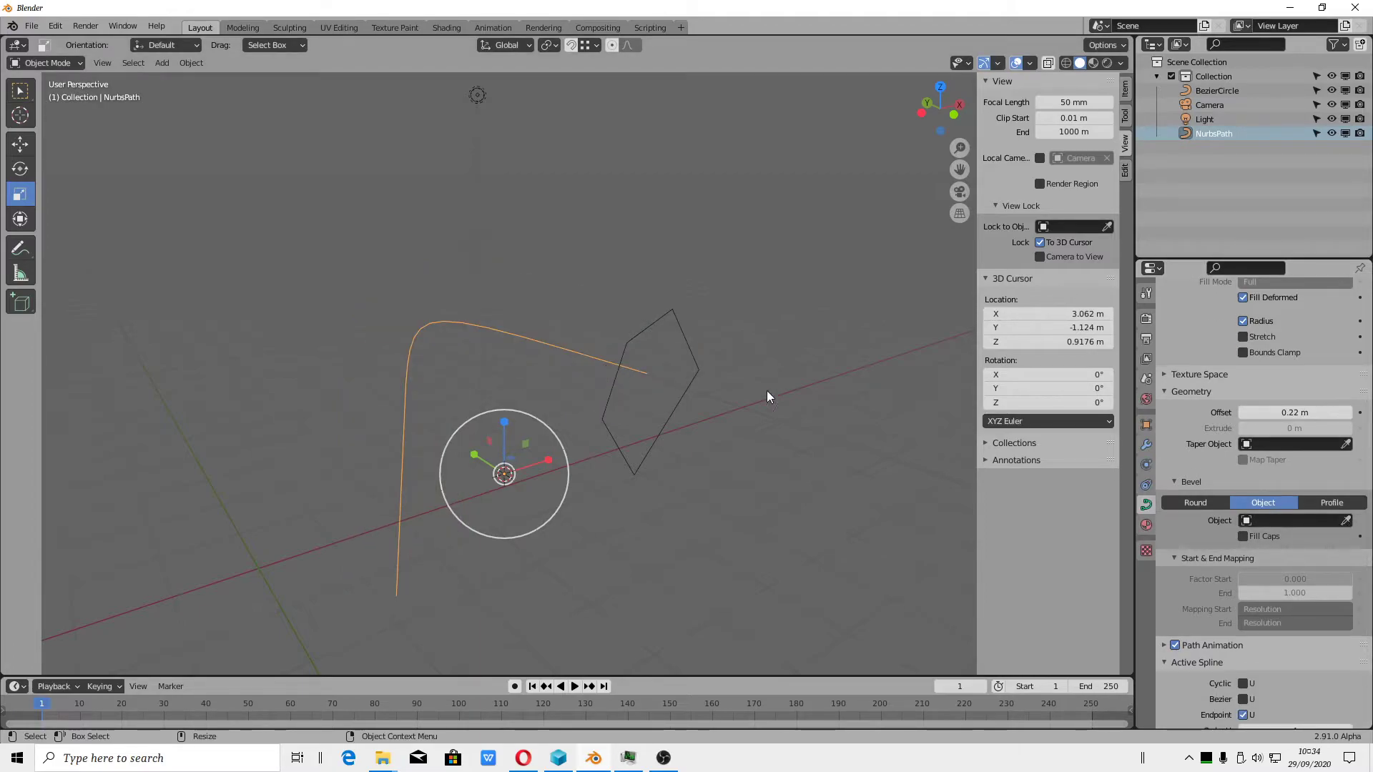
{"action": "left_click", "coordinate": [1312, 504]}
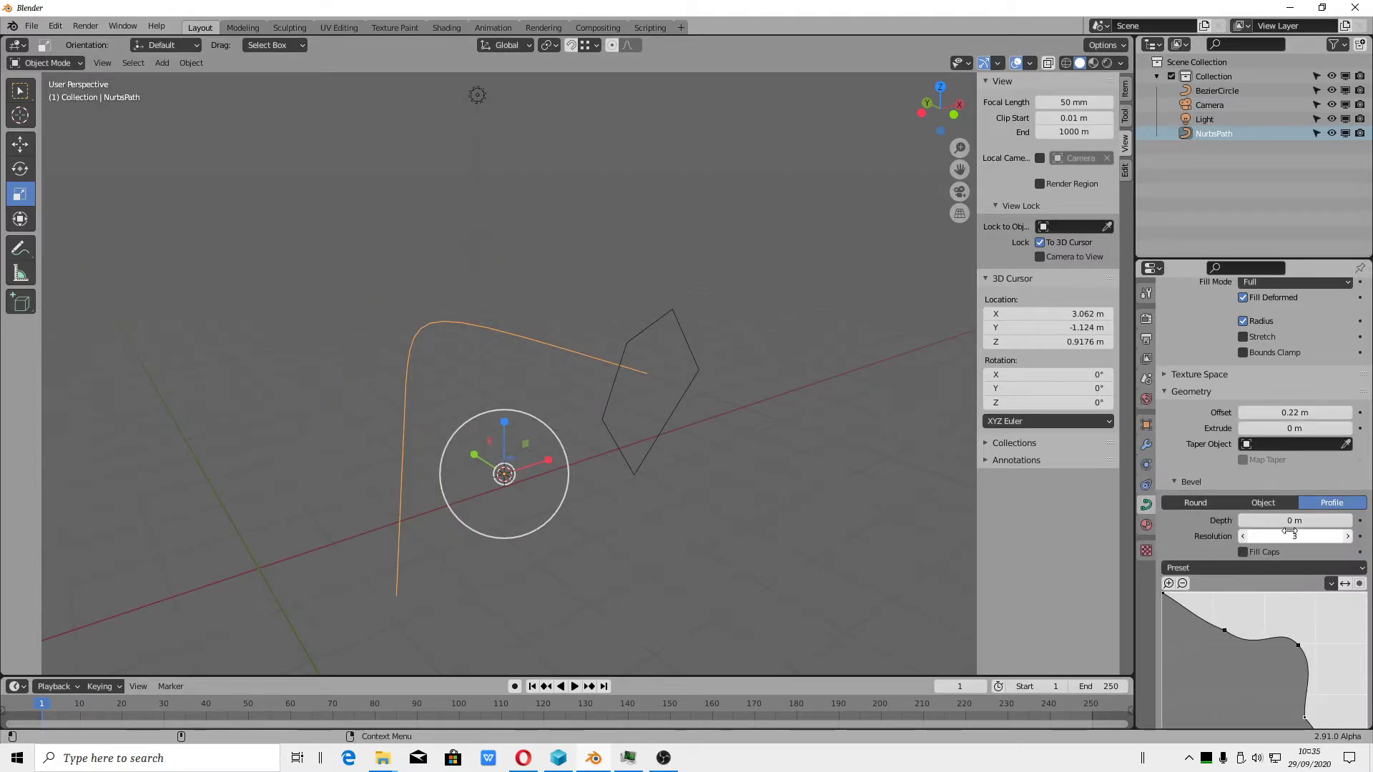
{"action": "left_click_drag", "start_coordinate": [1295, 521], "coordinate": [1323, 521]}
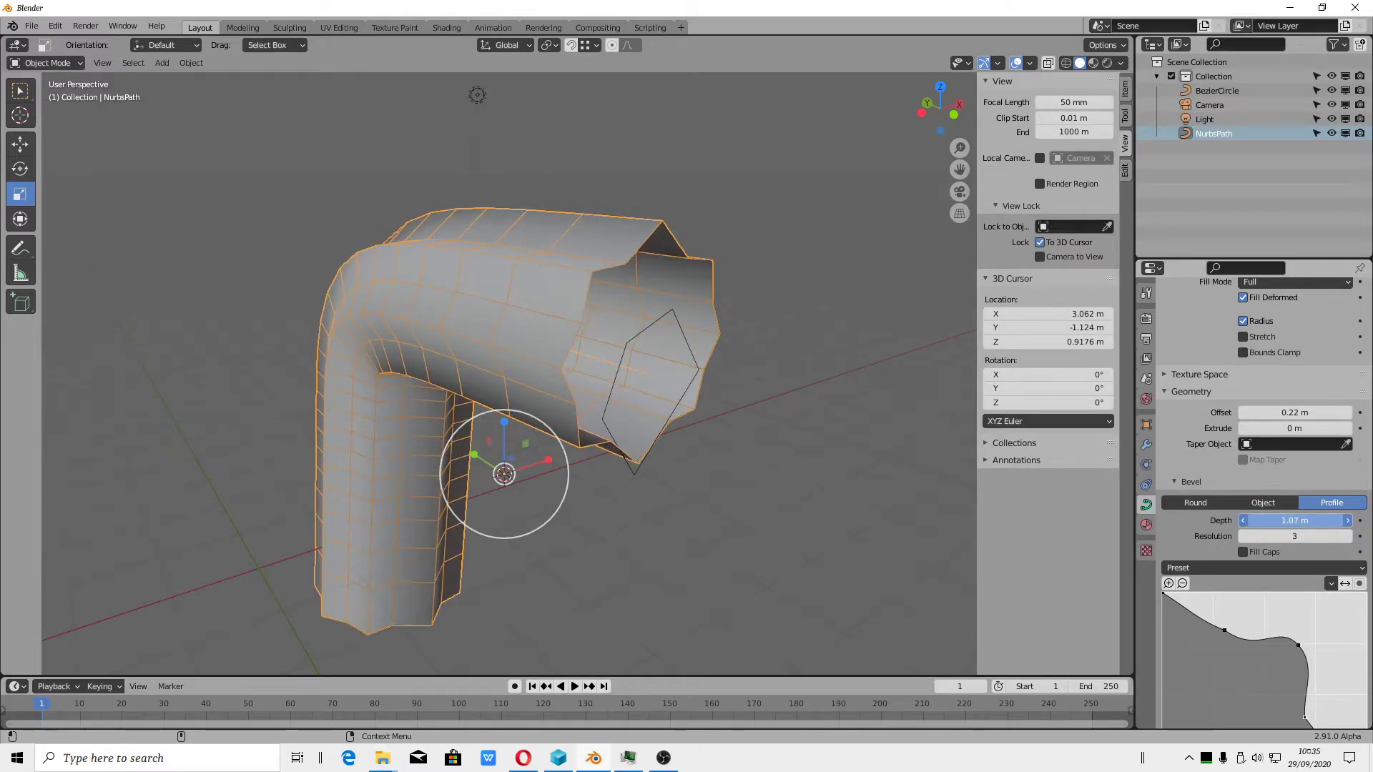
{"action": "mouse_move", "coordinate": [787, 476]}
{"action": "middle_mouse_down"}
{"action": "mouse_move", "coordinate": [624, 414]}
{"action": "mouse_move", "coordinate": [728, 451]}
{"action": "middle_mouse_up"}
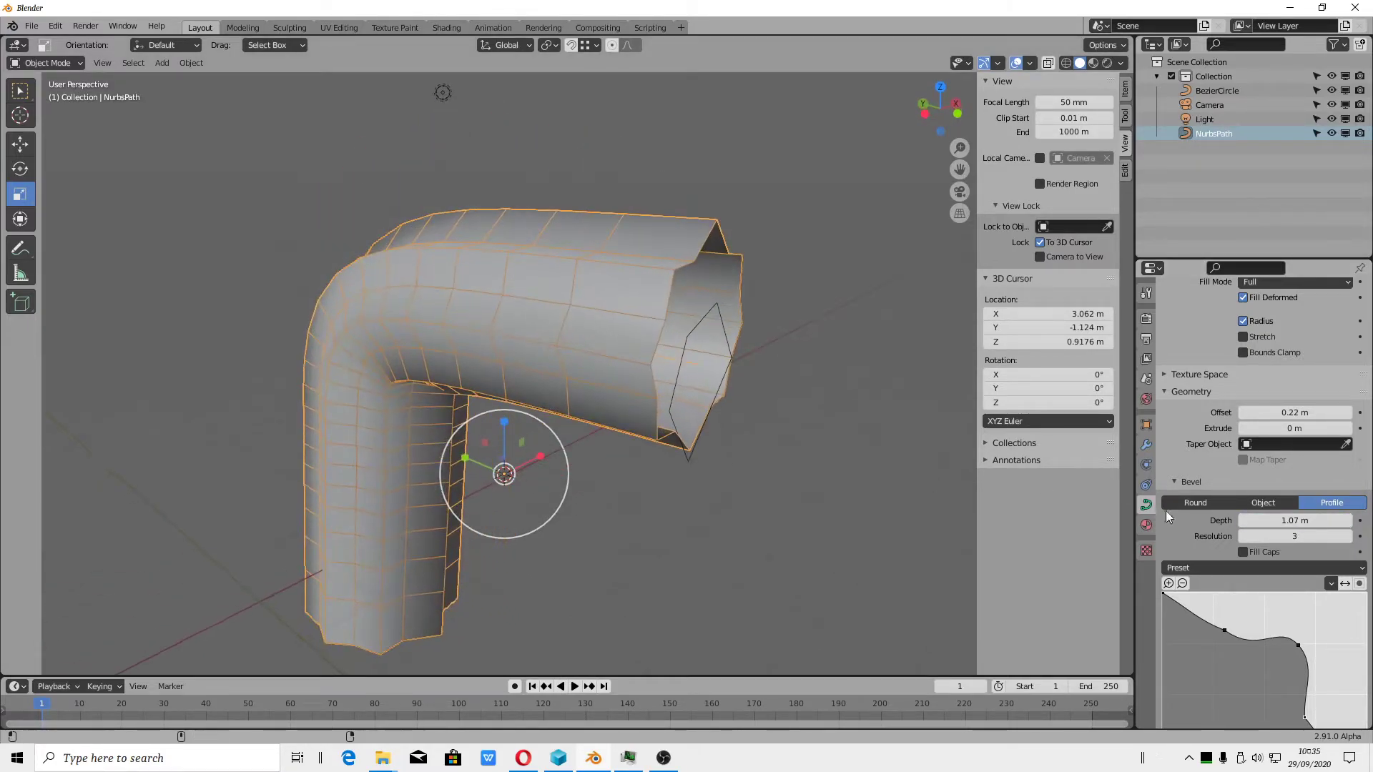
{"action": "left_click_drag", "start_coordinate": [1295, 520], "coordinate": [1266, 521]}
{"action": "middle_click_drag", "start_coordinate": [486, 325], "coordinate": [616, 365]}
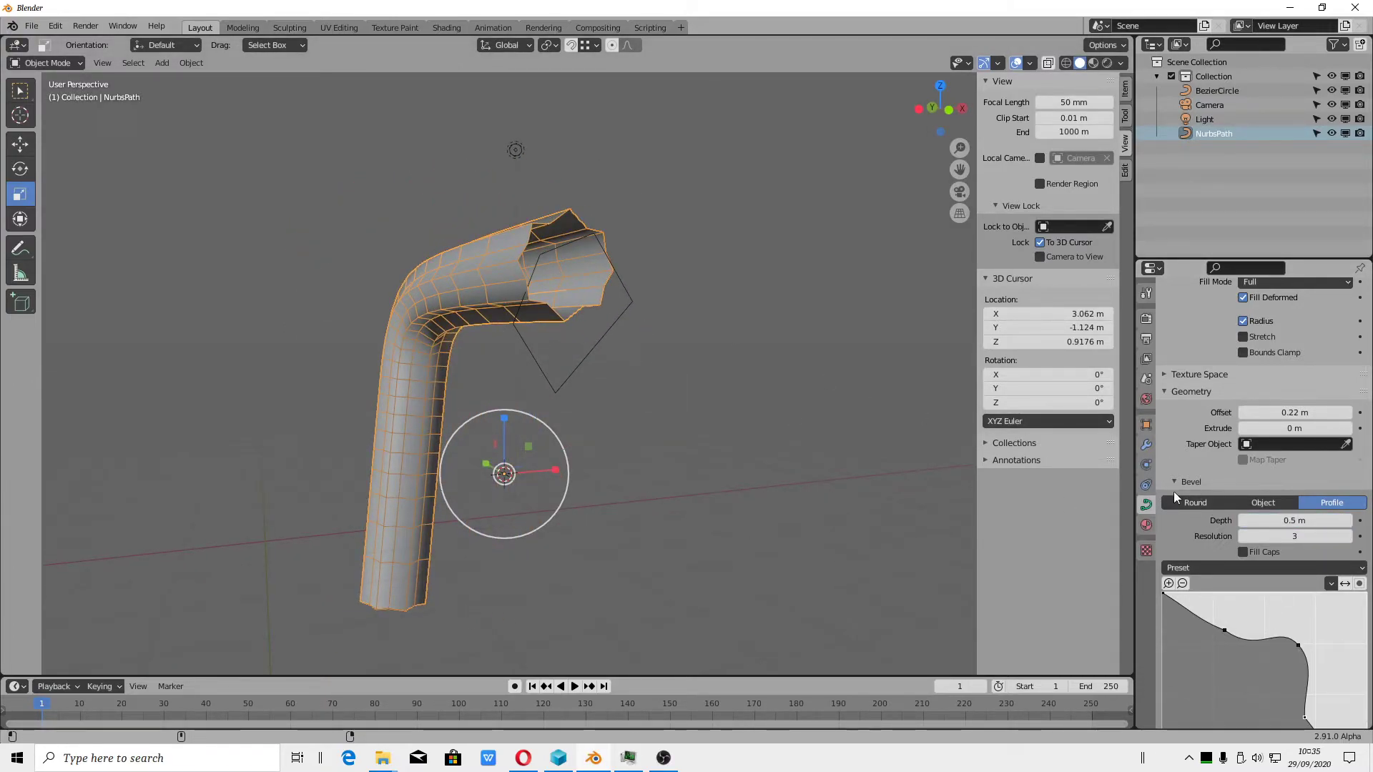
{"action": "mouse_move", "coordinate": [693, 328]}
{"action": "middle_mouse_down"}
{"action": "mouse_move", "coordinate": [660, 408]}
{"action": "mouse_move", "coordinate": [676, 415]}
{"action": "middle_mouse_up"}
Move a bevel profile point to X 0.628, Y 0.326 to notch the tube's cross-section
{"action": "scroll", "coordinate": [1273, 630], "scroll_direction": "down", "scroll_amount": 2}
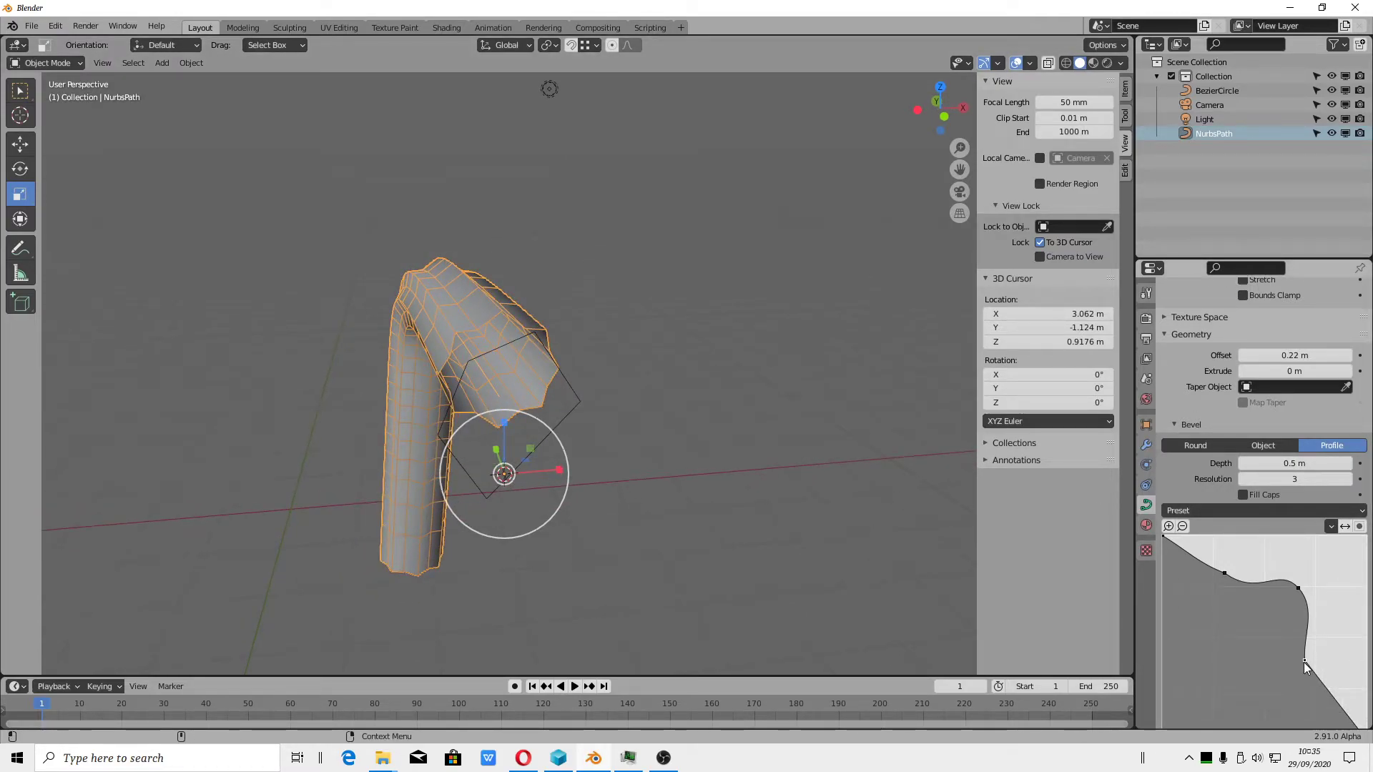
{"action": "scroll", "coordinate": [1303, 665], "scroll_direction": "down", "scroll_amount": 4}
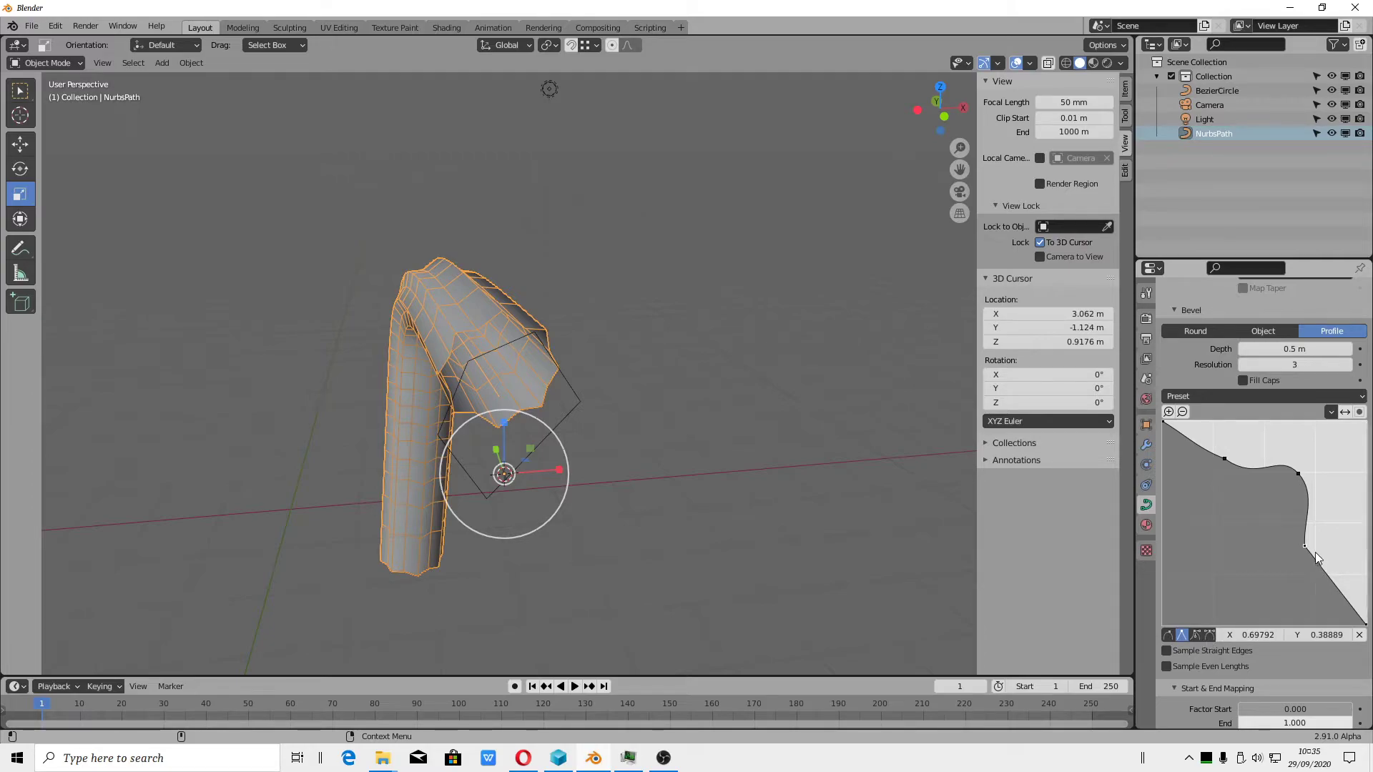
{"action": "left_click", "coordinate": [1209, 635]}
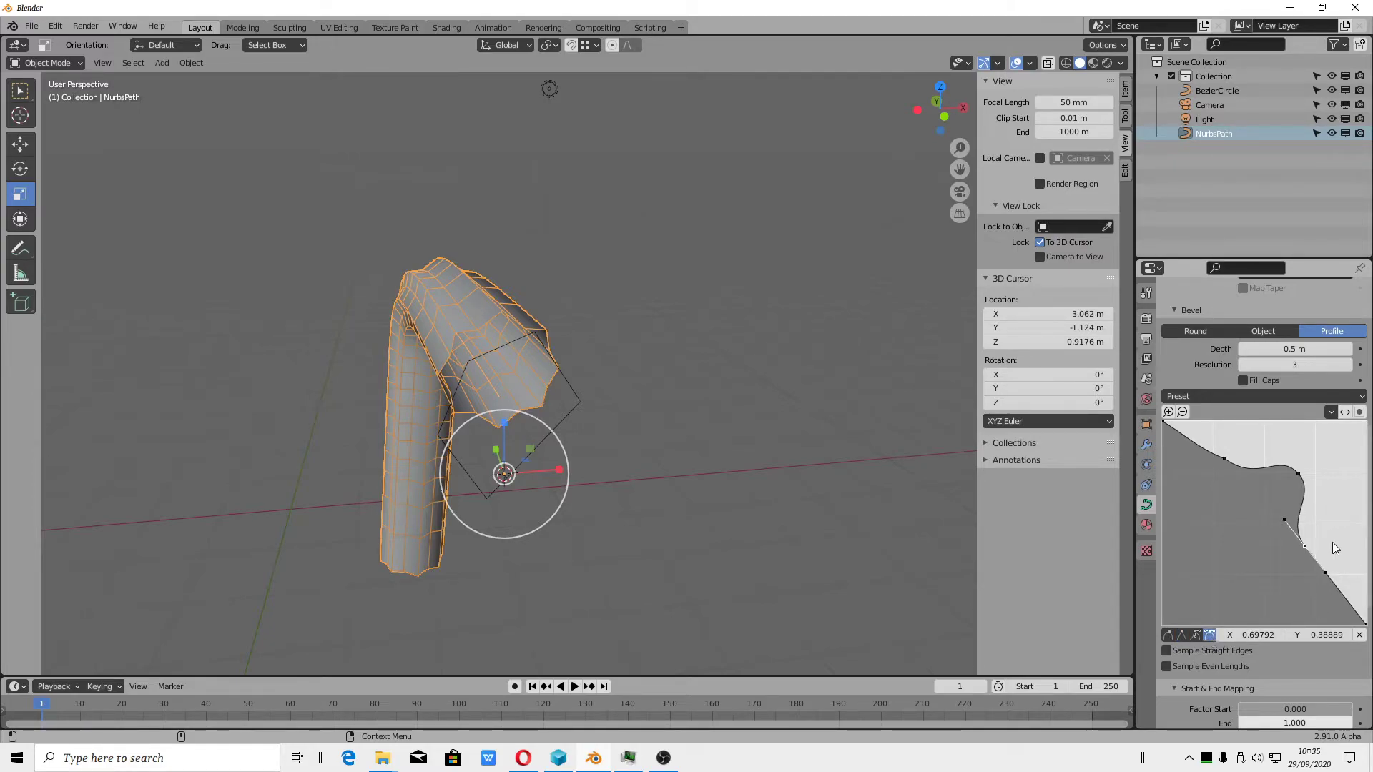
{"action": "left_click_drag", "start_coordinate": [1305, 547], "coordinate": [1290, 559]}
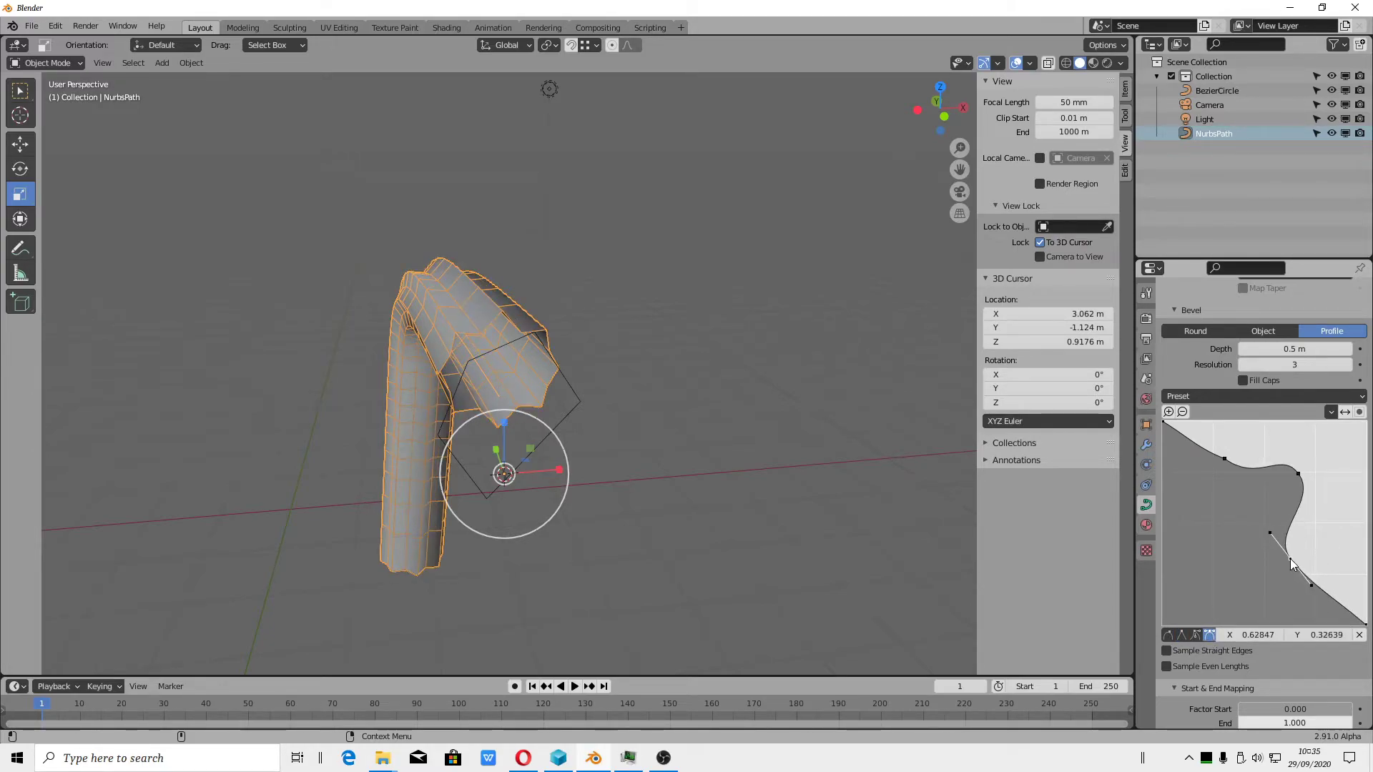
{"action": "middle_click_drag", "start_coordinate": [763, 382], "coordinate": [456, 287]}
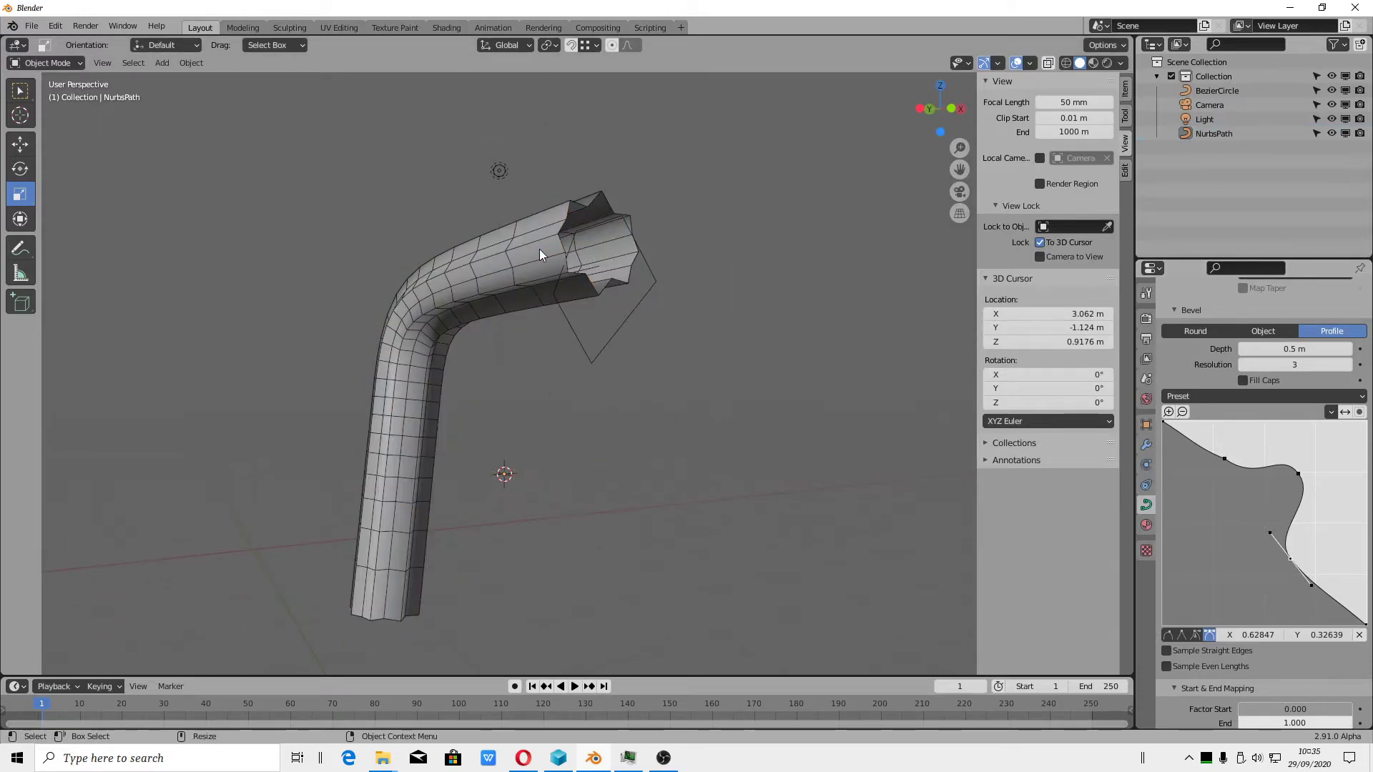
Raise the NurbsPath's Resolution Preview U to 6
{"action": "scroll", "coordinate": [1177, 644], "scroll_direction": "up", "scroll_amount": 3}
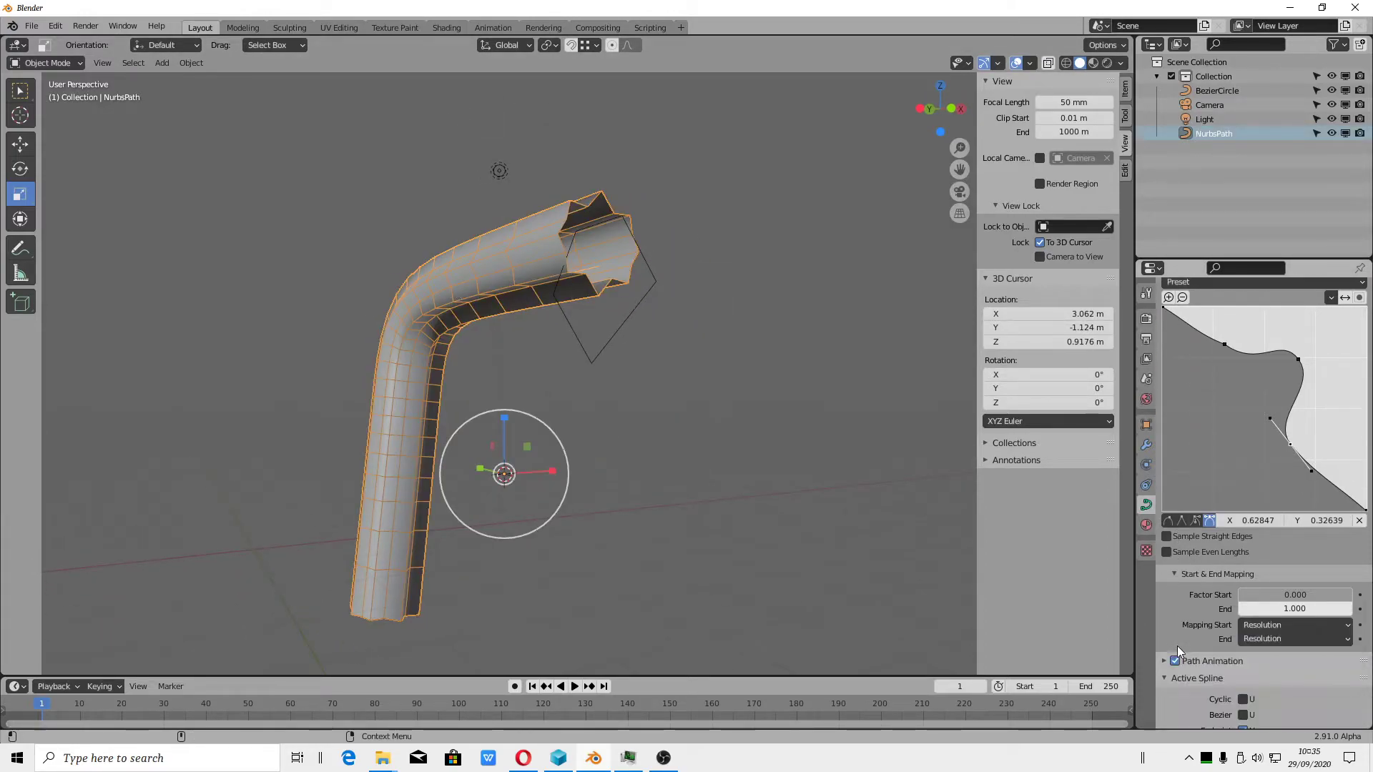
{"action": "scroll", "coordinate": [1178, 632], "scroll_direction": "up", "scroll_amount": 3}
{"action": "scroll", "coordinate": [1177, 632], "scroll_direction": "up", "scroll_amount": 5}
{"action": "left_click", "coordinate": [1146, 424]}
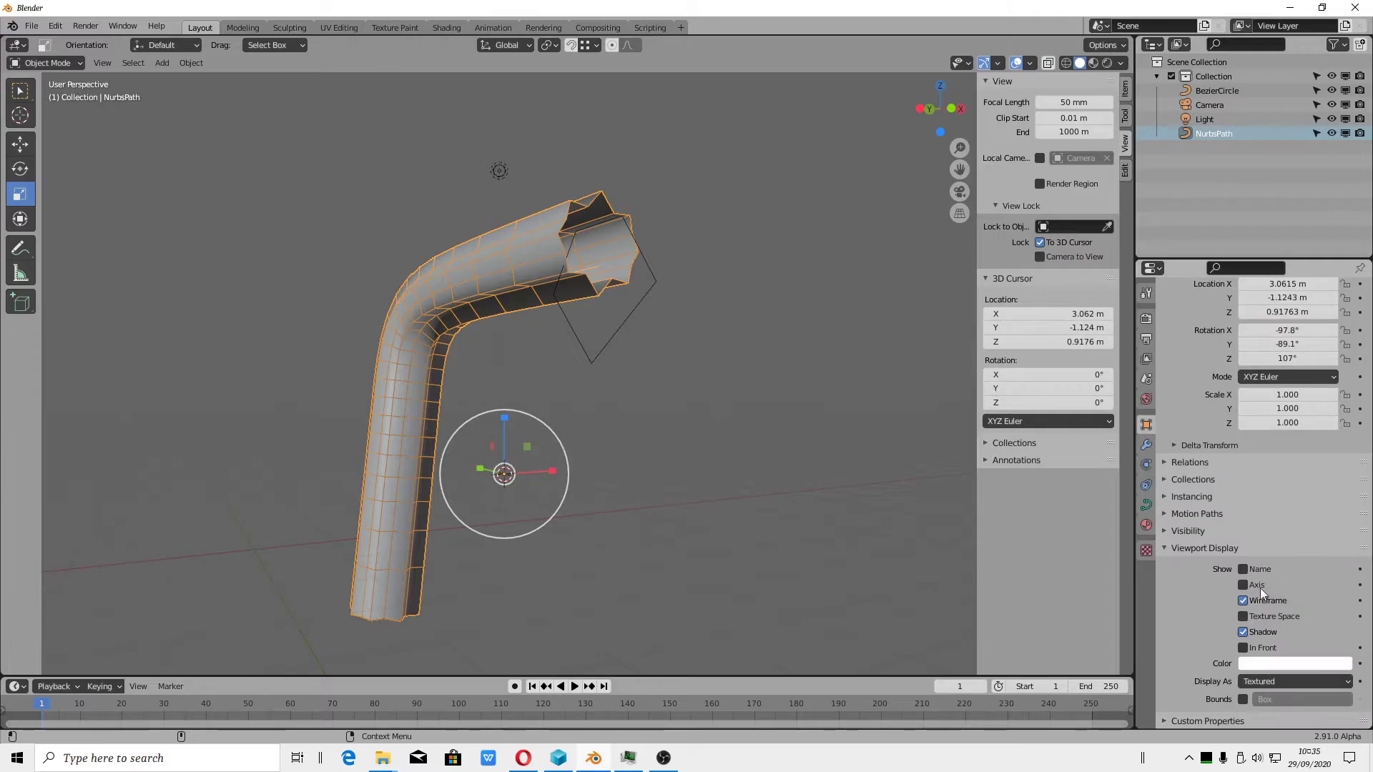
{"action": "scroll", "coordinate": [1261, 588], "scroll_direction": "up", "scroll_amount": 3}
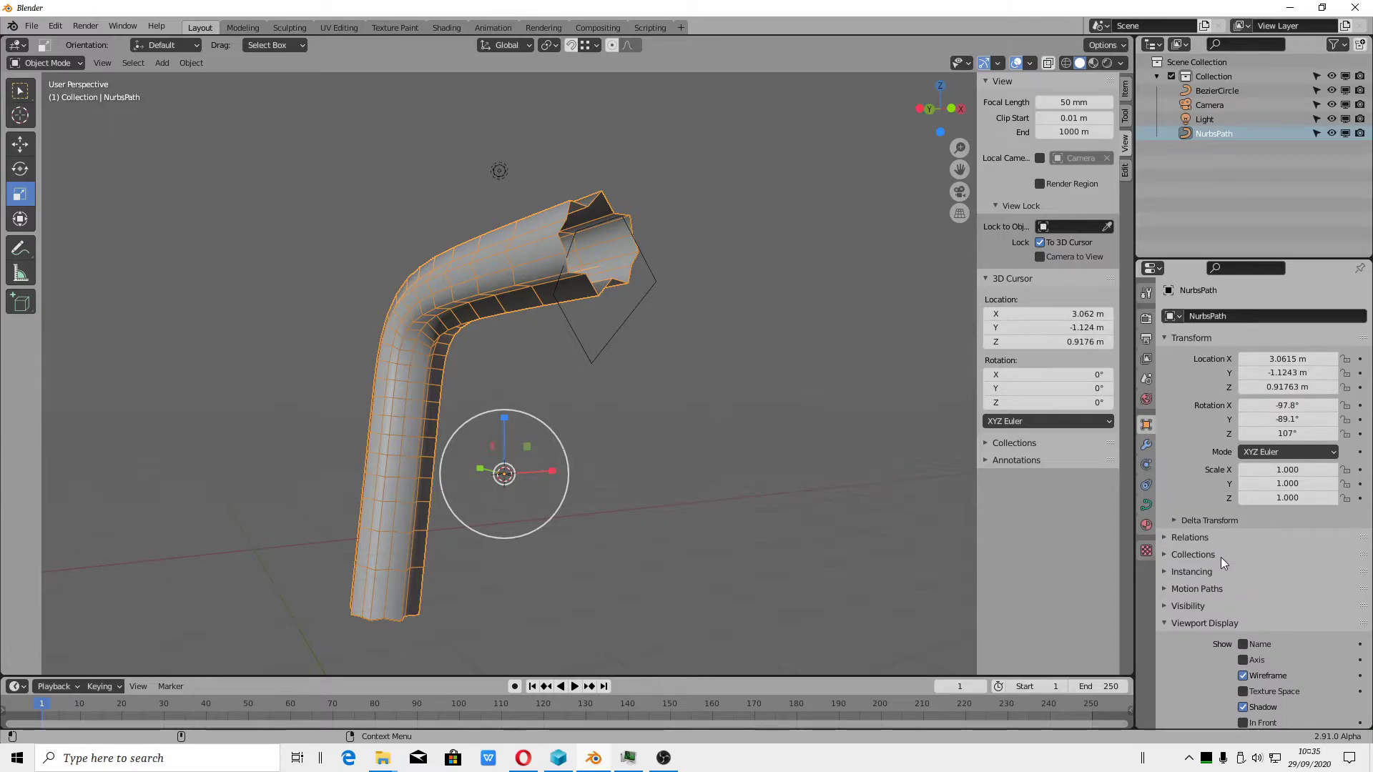
{"action": "left_click", "coordinate": [1145, 505]}
{"action": "scroll", "coordinate": [1308, 587], "scroll_direction": "down", "scroll_amount": 2}
{"action": "scroll", "coordinate": [1295, 585], "scroll_direction": "down", "scroll_amount": 2}
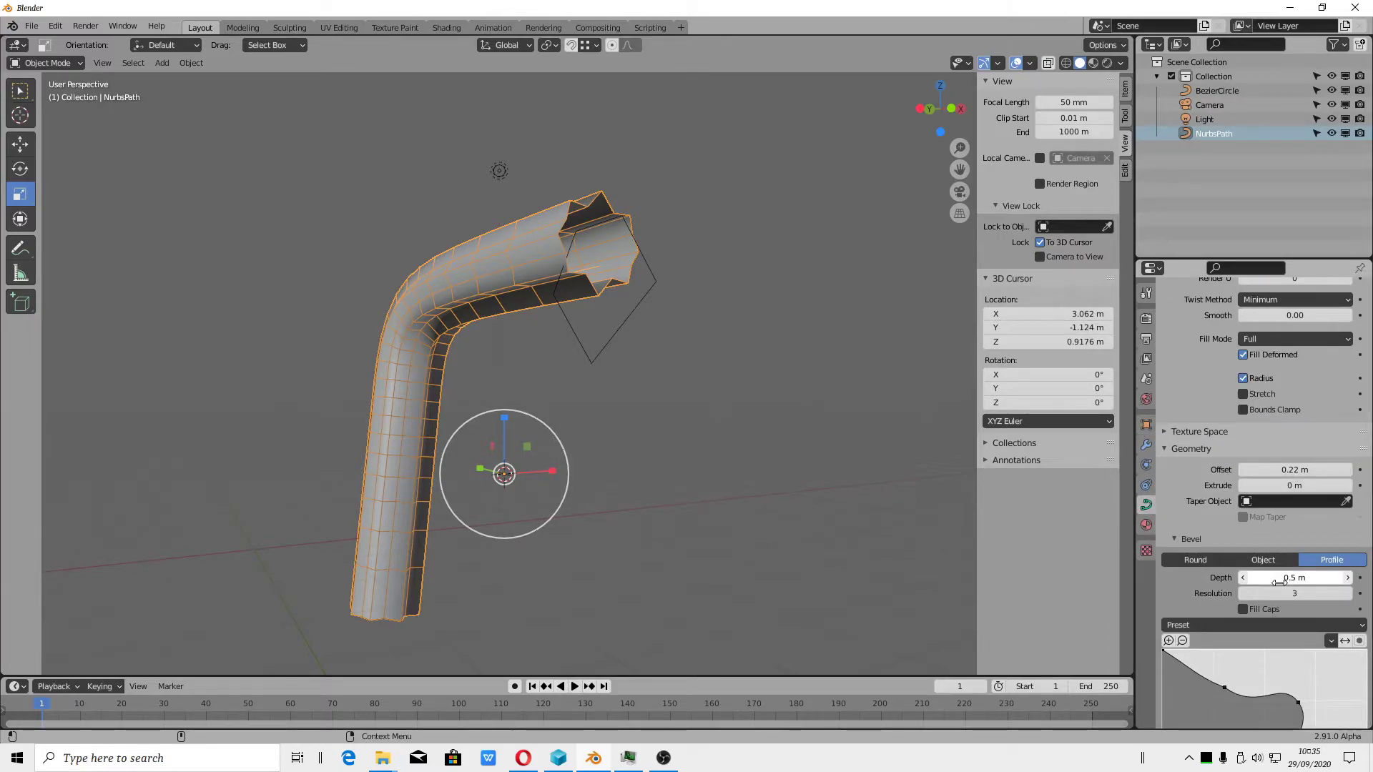
{"action": "scroll", "coordinate": [1271, 536], "scroll_direction": "up", "scroll_amount": 1}
{"action": "scroll", "coordinate": [1269, 539], "scroll_direction": "up", "scroll_amount": 3}
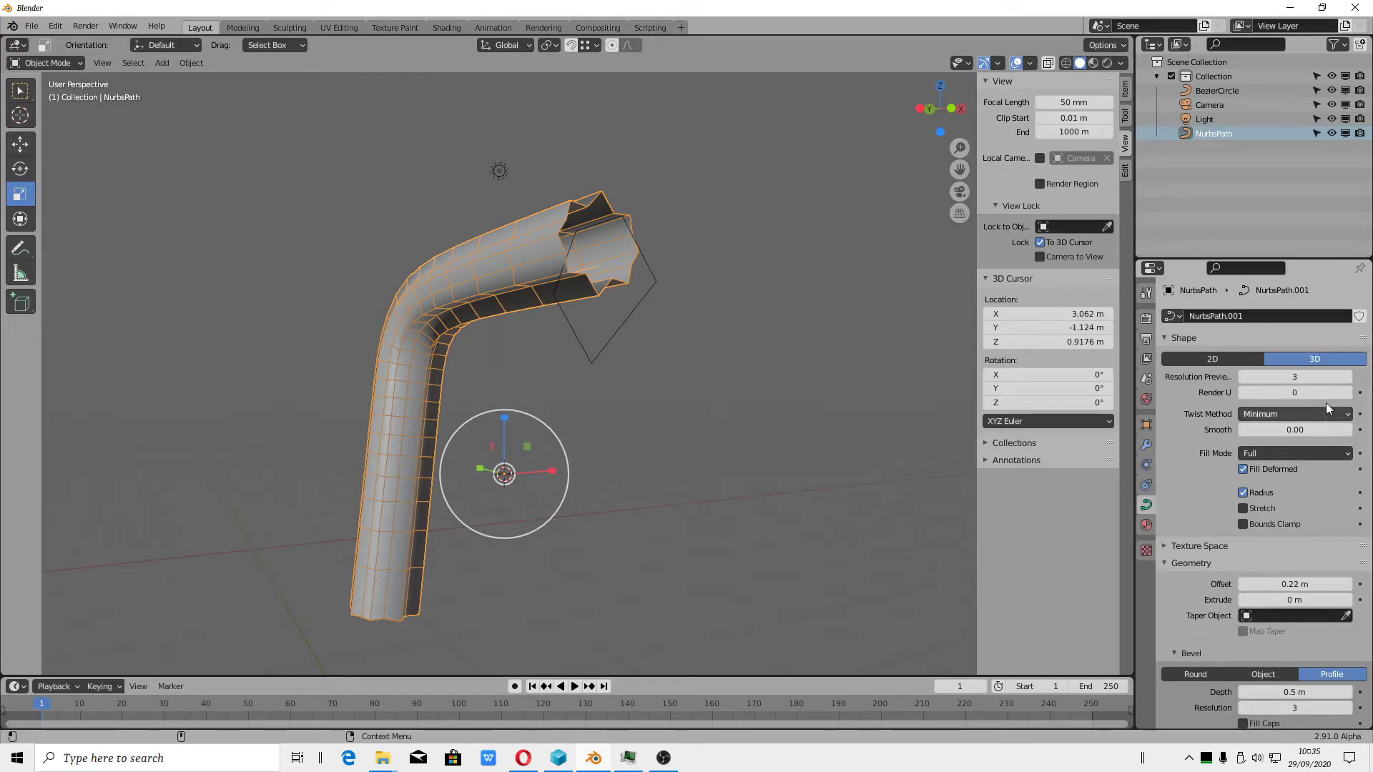
{"action": "left_click", "coordinate": [1349, 377]}
{"action": "left_click", "coordinate": [1349, 377]}
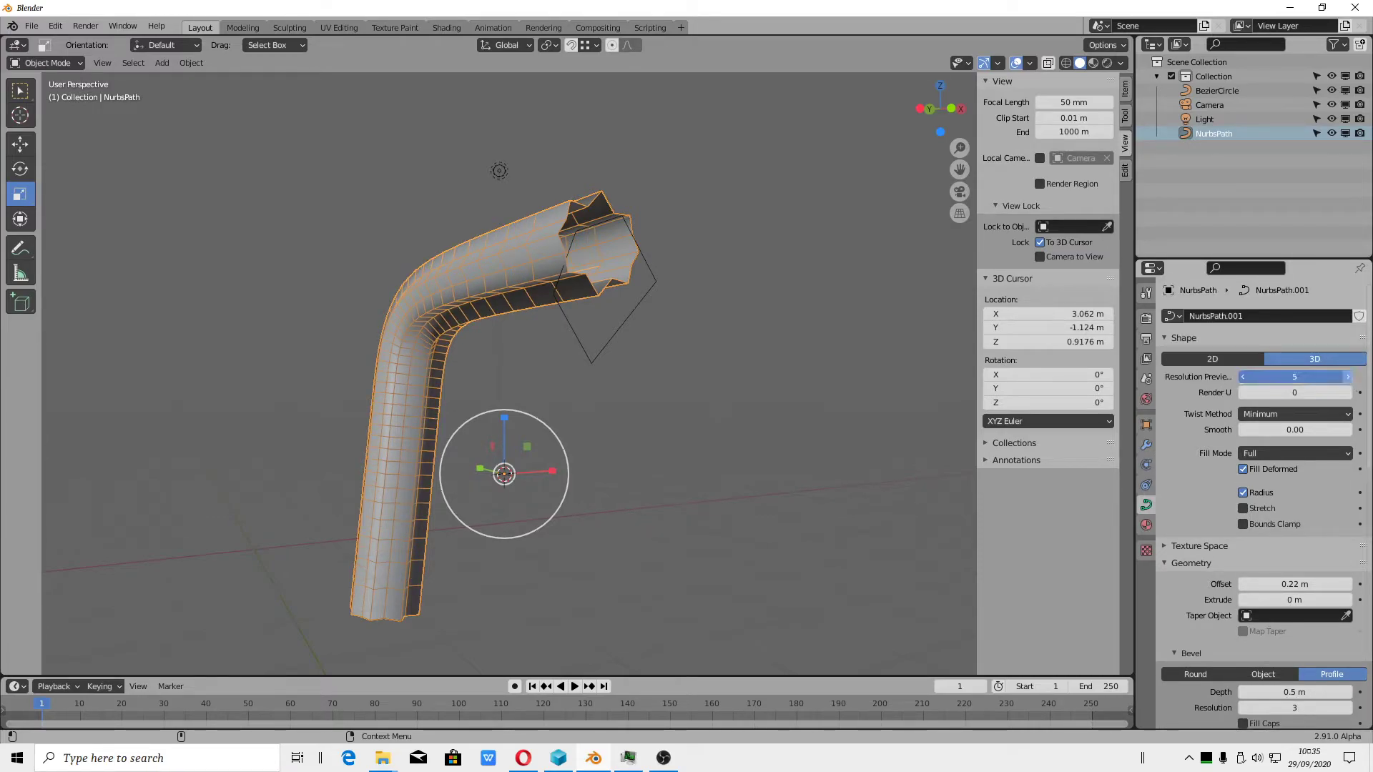
Raise the bevel Resolution to 5, then deselect everything
{"action": "scroll", "coordinate": [1323, 597], "scroll_direction": "down", "scroll_amount": 3}
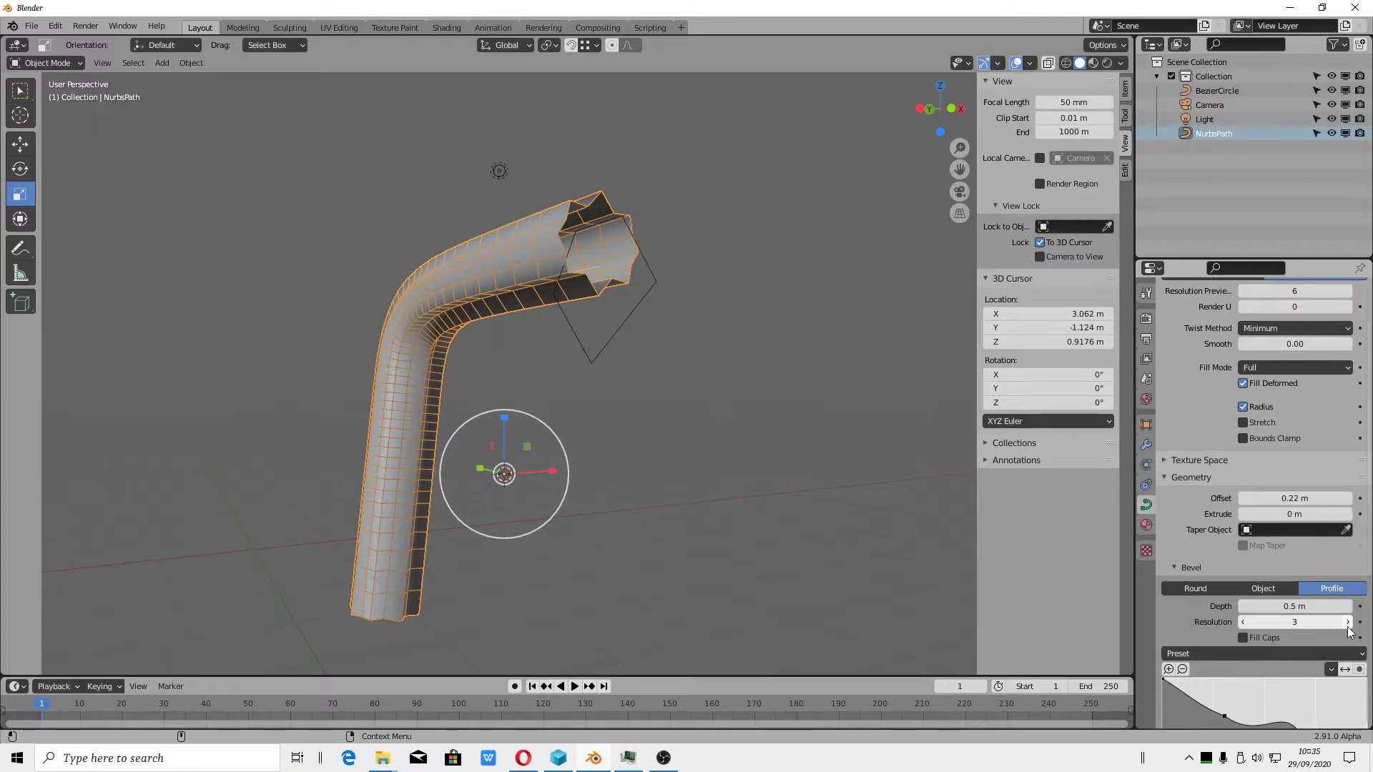
{"action": "left_click", "coordinate": [1347, 622]}
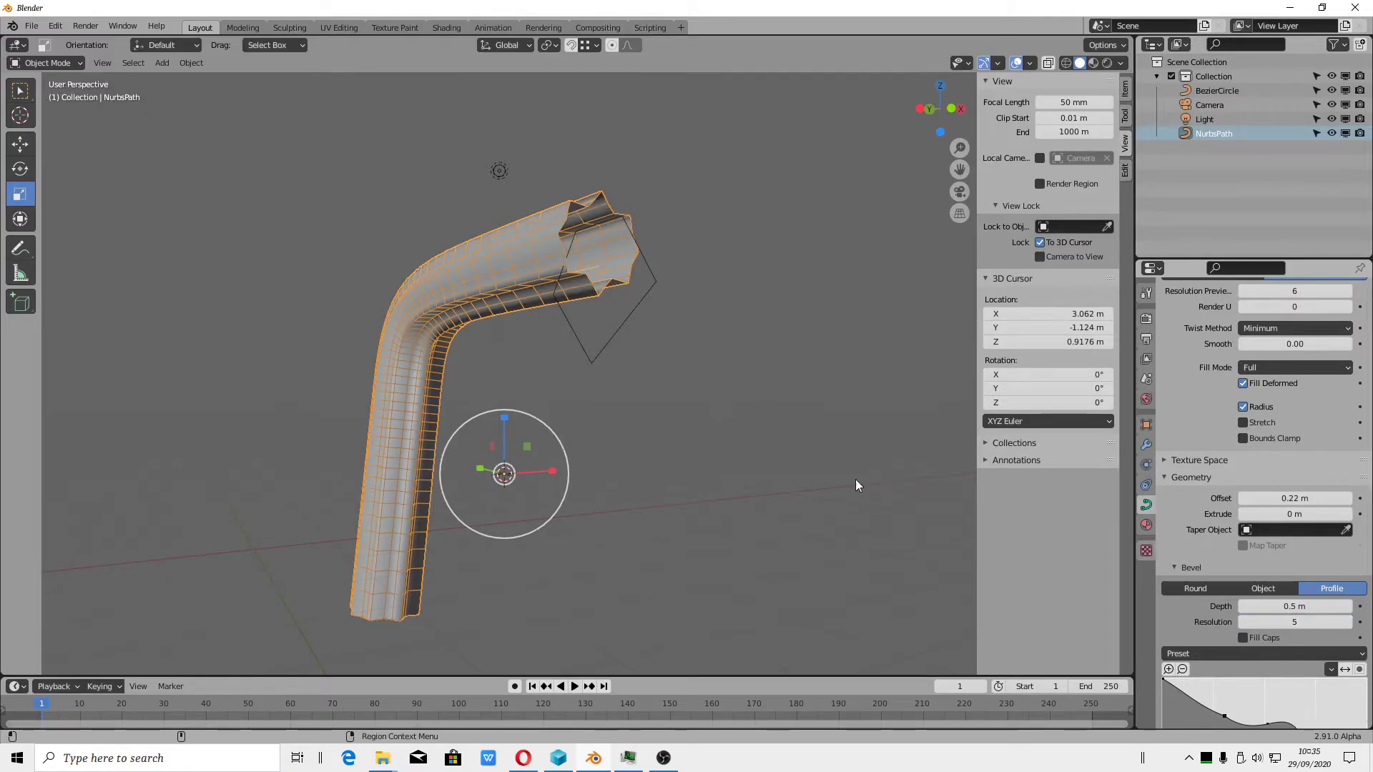
{"action": "mouse_move", "coordinate": [855, 479]}
{"action": "middle_mouse_down"}
{"action": "mouse_move", "coordinate": [662, 482]}
{"action": "mouse_move", "coordinate": [665, 461]}
{"action": "mouse_move", "coordinate": [762, 466]}
{"action": "mouse_move", "coordinate": [762, 478]}
{"action": "mouse_move", "coordinate": [538, 432]}
{"action": "middle_mouse_up"}
{"action": "scroll", "coordinate": [519, 384], "scroll_direction": "up", "scroll_amount": 3}
{"action": "key", "text": "alt+a"}
Reselect the NurbsPath tube and reset its bevel profile curve to a straight diagonal
{"action": "left_click", "coordinate": [487, 290]}
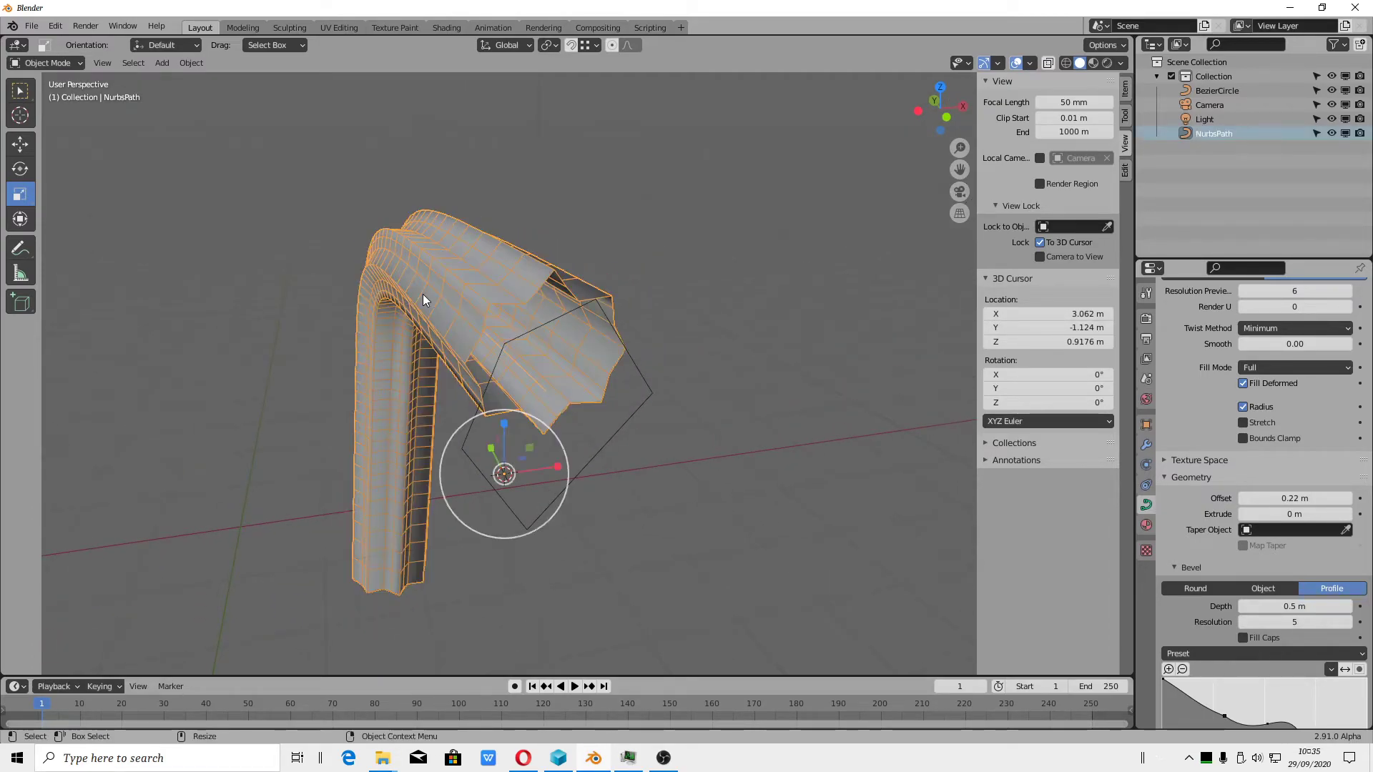
{"action": "middle_click_drag", "start_coordinate": [423, 294], "coordinate": [776, 426]}
{"action": "scroll", "coordinate": [1226, 671], "scroll_direction": "down", "scroll_amount": 3}
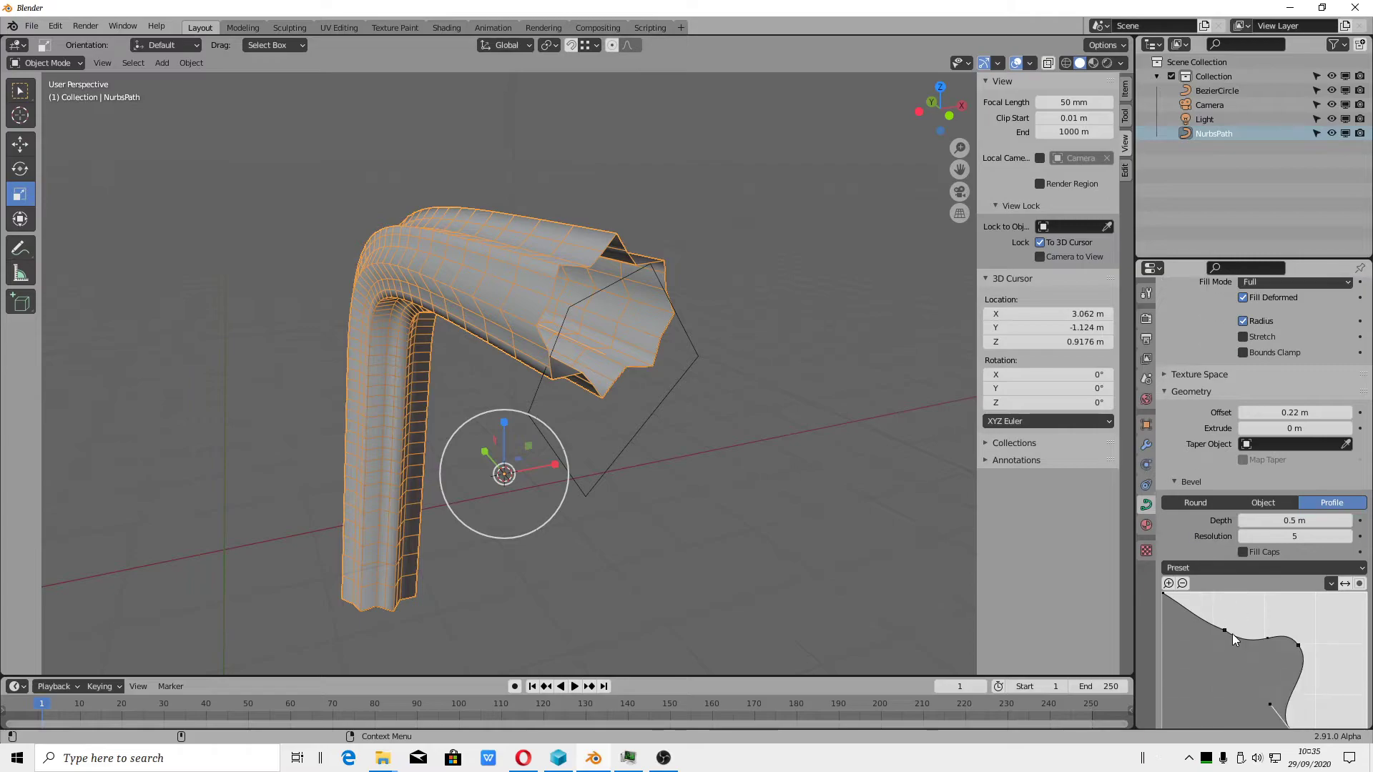
{"action": "scroll", "coordinate": [1233, 634], "scroll_direction": "down", "scroll_amount": 3}
{"action": "mouse_move", "coordinate": [1297, 657]}
{"action": "left_mouse_down"}
{"action": "mouse_move", "coordinate": [1304, 630]}
{"action": "mouse_move", "coordinate": [1326, 619]}
{"action": "left_mouse_up"}
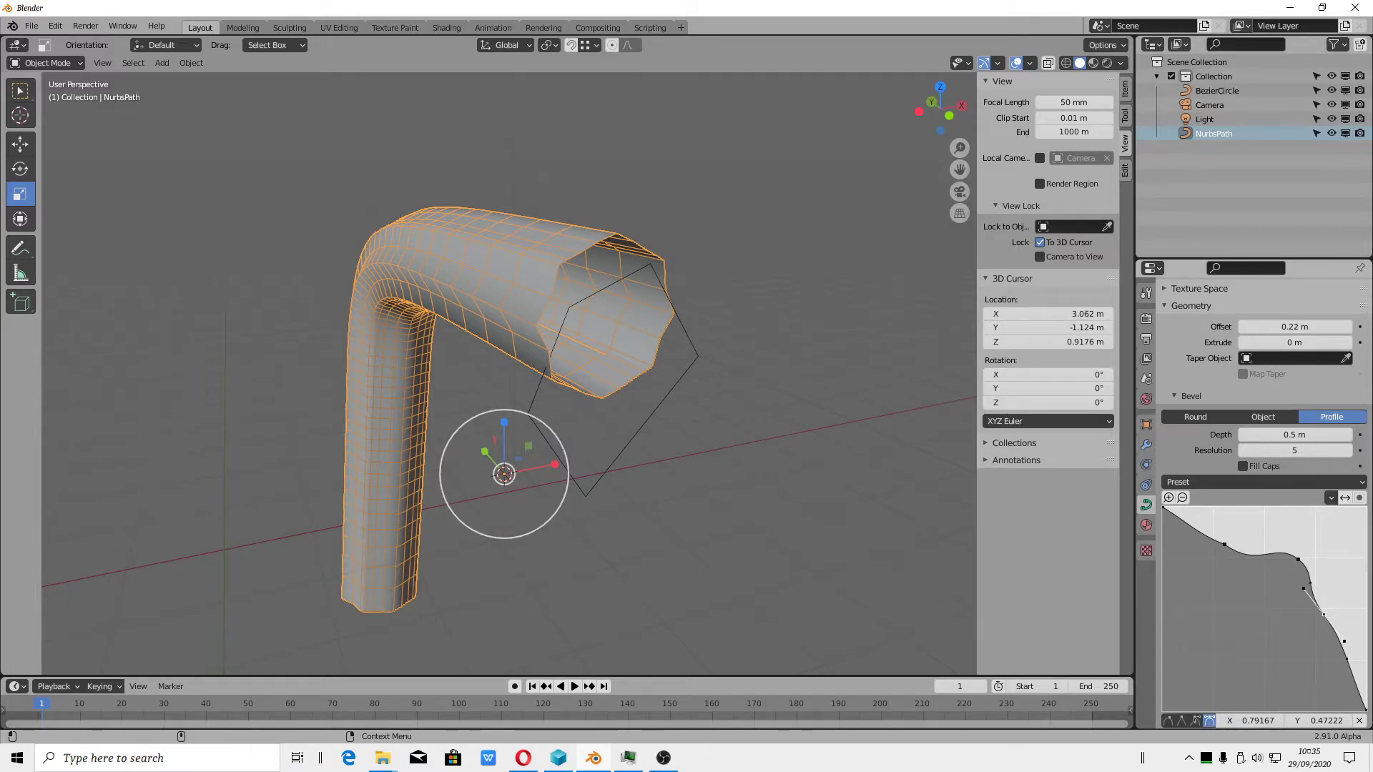
{"action": "left_click", "coordinate": [1333, 498]}
{"action": "left_click", "coordinate": [1316, 525]}
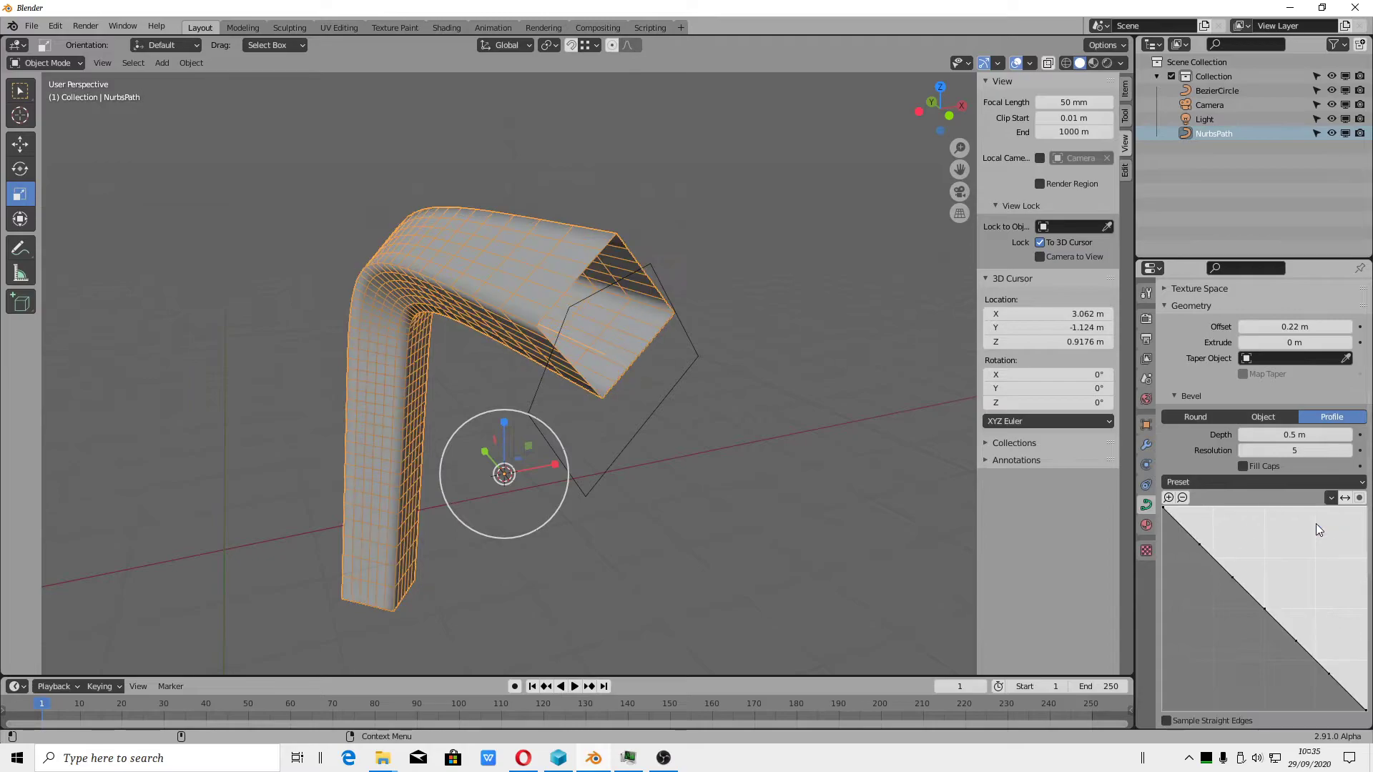
Drag the profile's middle point to about X 0.41, Y 0.37 for a concave channel
{"action": "mouse_move", "coordinate": [1260, 608]}
{"action": "left_mouse_down"}
{"action": "mouse_move", "coordinate": [1308, 556]}
{"action": "mouse_move", "coordinate": [1205, 646]}
{"action": "left_mouse_up"}
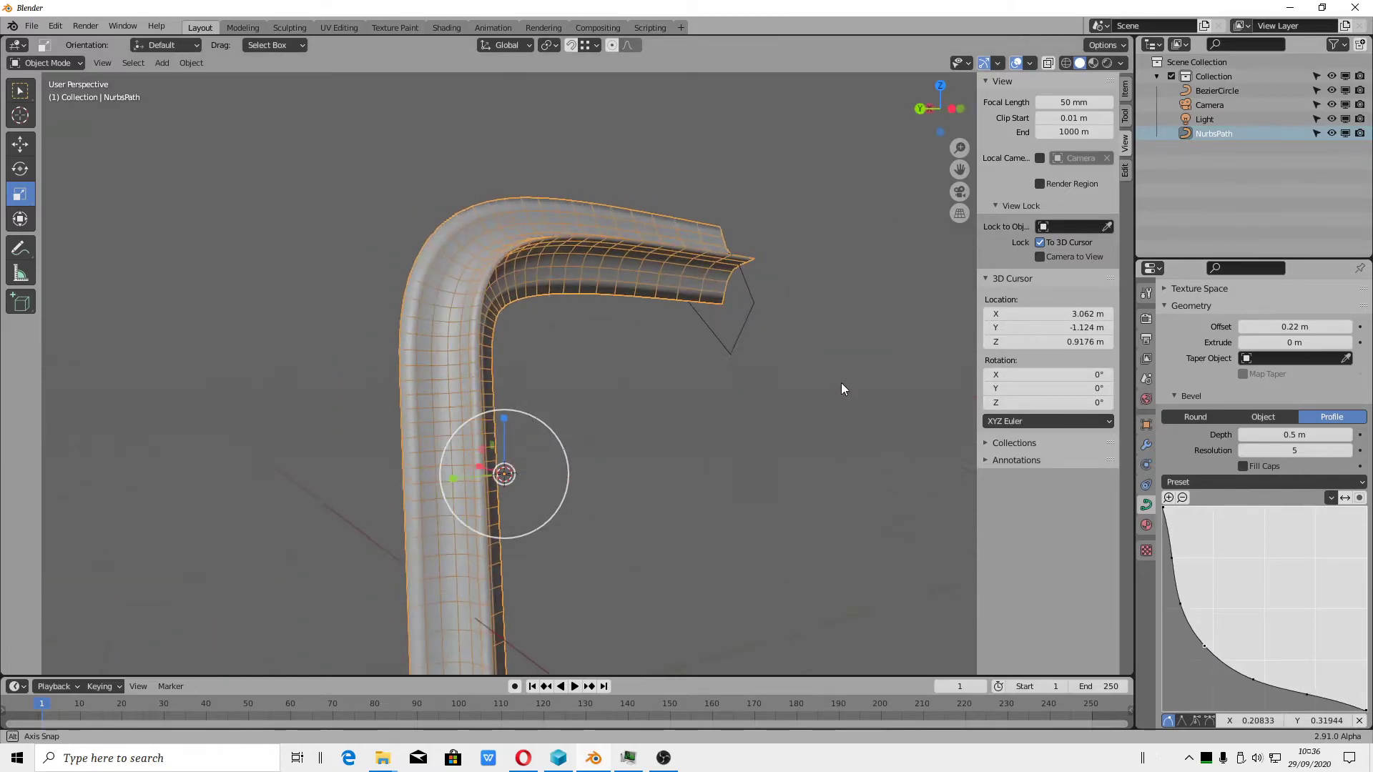
{"action": "middle_click_drag", "start_coordinate": [841, 383], "coordinate": [734, 428]}
{"action": "left_click_drag", "start_coordinate": [1203, 652], "coordinate": [1247, 637]}
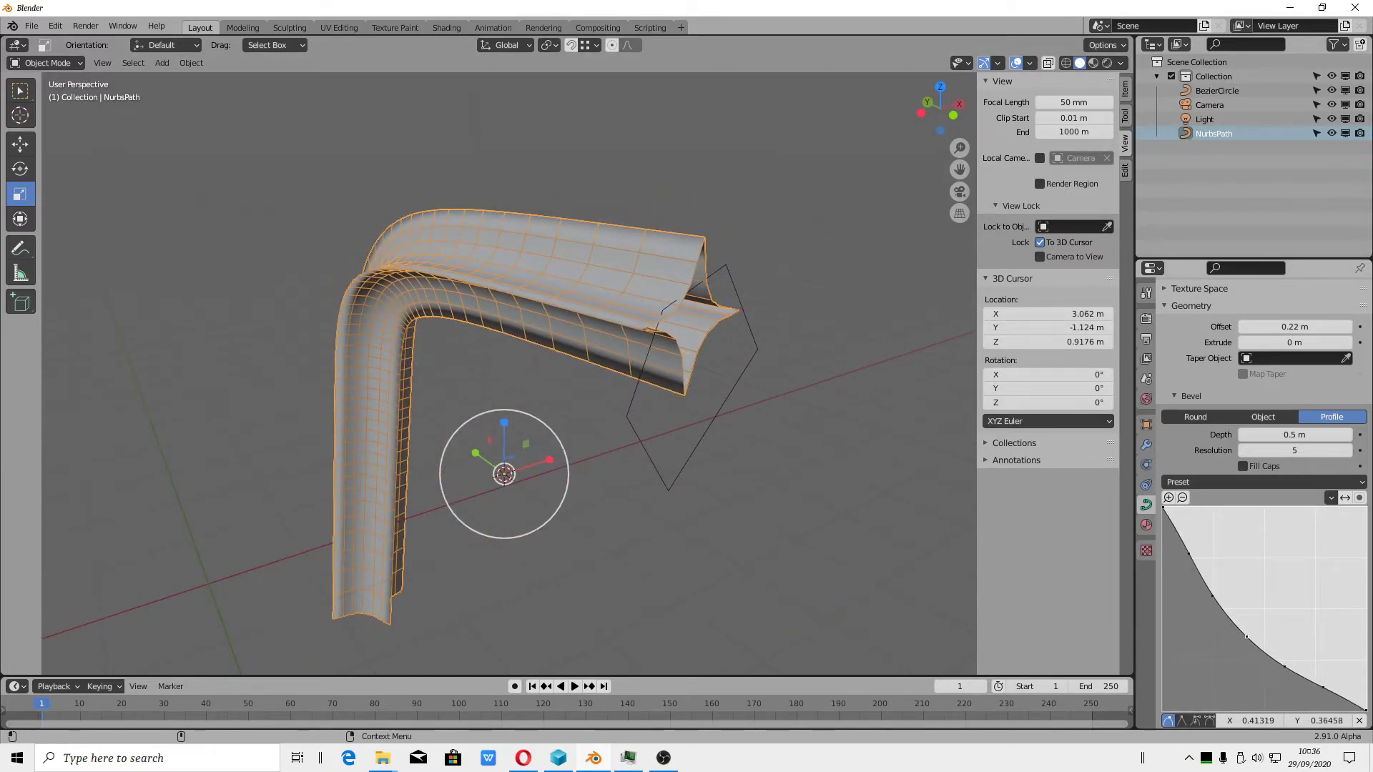
{"action": "mouse_move", "coordinate": [406, 413]}
{"action": "middle_mouse_down"}
{"action": "mouse_move", "coordinate": [754, 387]}
{"action": "mouse_move", "coordinate": [765, 280]}
{"action": "mouse_move", "coordinate": [827, 311]}
{"action": "mouse_move", "coordinate": [730, 462]}
{"action": "mouse_move", "coordinate": [561, 406]}
{"action": "mouse_move", "coordinate": [560, 436]}
{"action": "mouse_move", "coordinate": [441, 465]}
{"action": "mouse_move", "coordinate": [435, 435]}
{"action": "mouse_move", "coordinate": [530, 372]}
{"action": "mouse_move", "coordinate": [817, 410]}
{"action": "mouse_move", "coordinate": [763, 383]}
{"action": "mouse_move", "coordinate": [671, 279]}
{"action": "middle_mouse_up"}
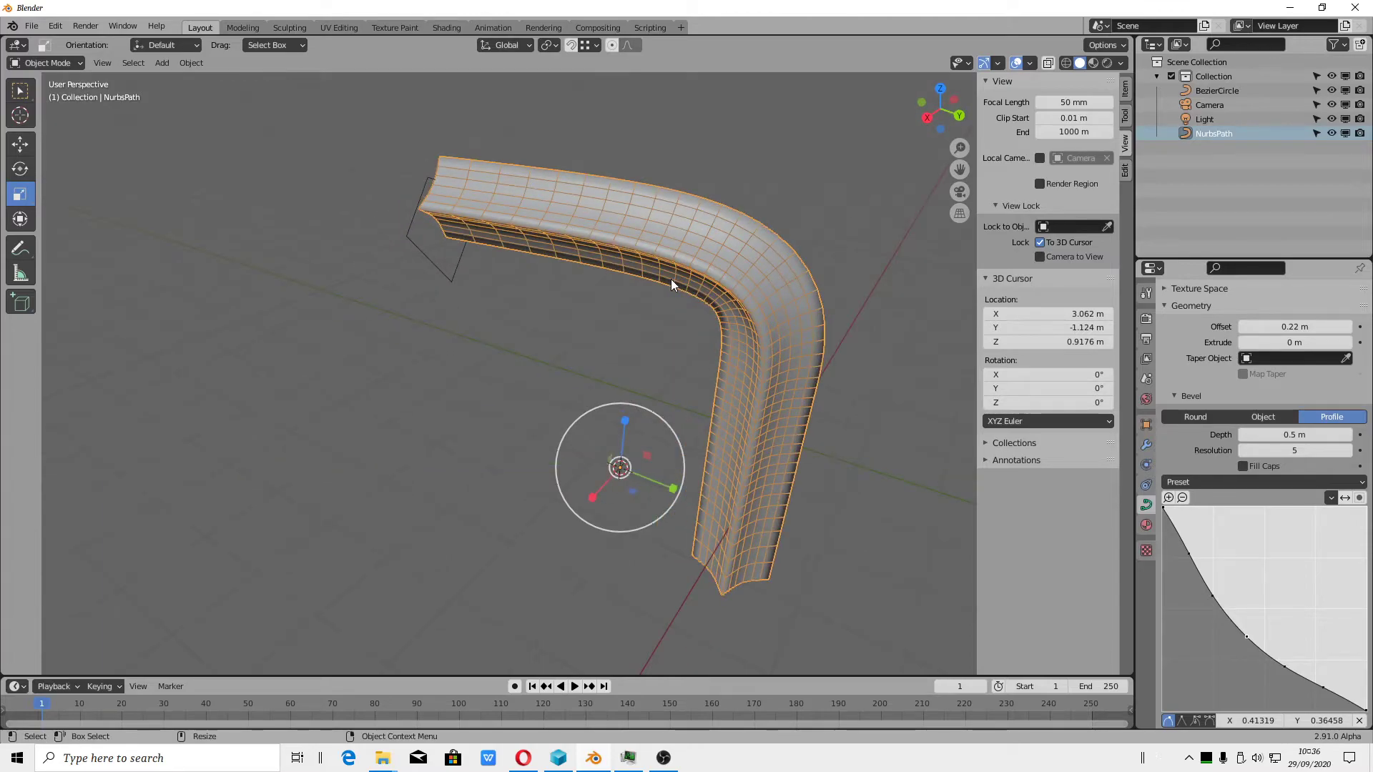
{"action": "key", "text": "shift+space"}
{"action": "key", "text": "g"}
{"action": "mouse_move", "coordinate": [742, 367]}
{"action": "middle_mouse_down"}
{"action": "mouse_move", "coordinate": [681, 346]}
{"action": "mouse_move", "coordinate": [723, 328]}
{"action": "mouse_move", "coordinate": [736, 355]}
{"action": "mouse_move", "coordinate": [521, 300]}
{"action": "mouse_move", "coordinate": [930, 392]}
{"action": "middle_mouse_up"}
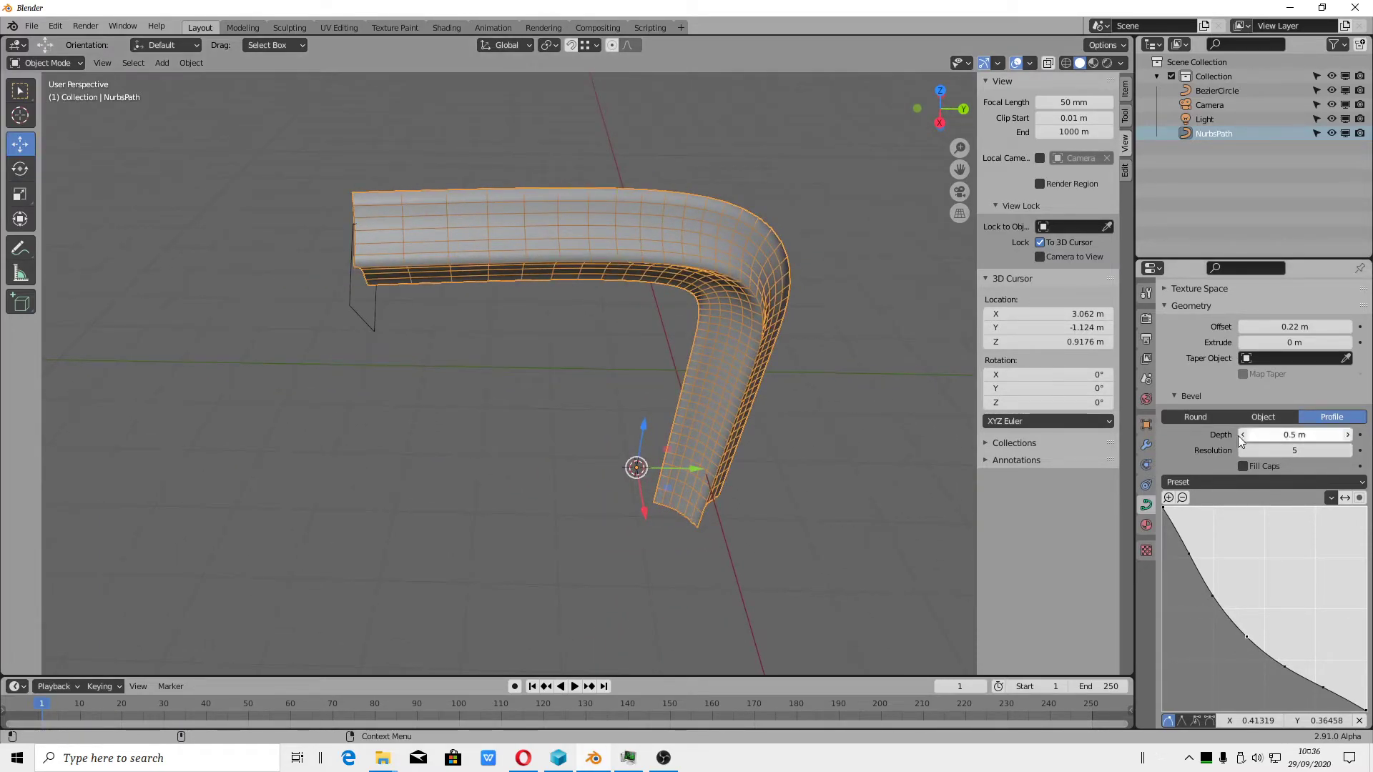
{"action": "scroll", "coordinate": [1295, 502], "scroll_direction": "down", "scroll_amount": 3}
{"action": "scroll", "coordinate": [1294, 505], "scroll_direction": "down", "scroll_amount": 5}
{"action": "scroll", "coordinate": [1208, 571], "scroll_direction": "up", "scroll_amount": 4}
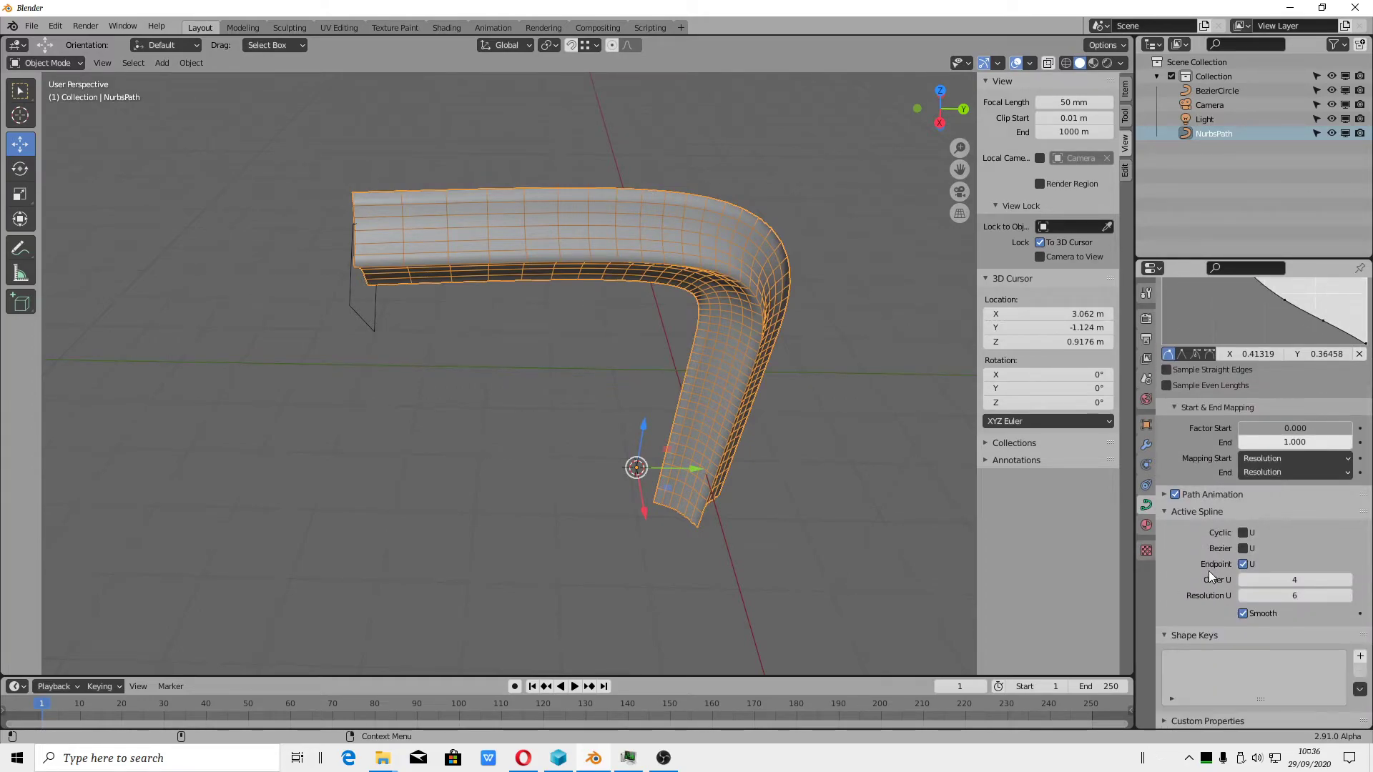
{"action": "scroll", "coordinate": [1241, 615], "scroll_direction": "up", "scroll_amount": 3}
{"action": "scroll", "coordinate": [1252, 615], "scroll_direction": "up", "scroll_amount": 3}
{"action": "scroll", "coordinate": [1252, 615], "scroll_direction": "up", "scroll_amount": 3}
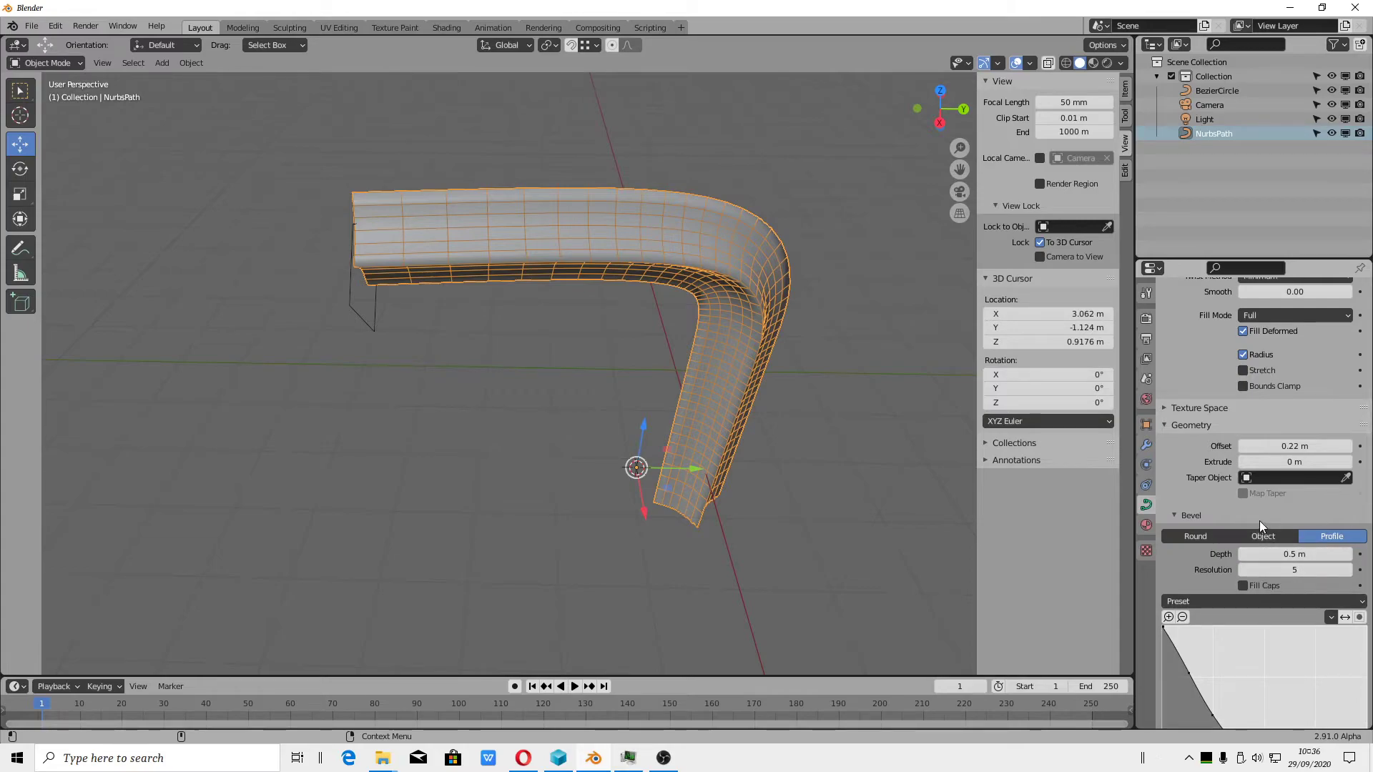
{"action": "scroll", "coordinate": [1339, 577], "scroll_direction": "up", "scroll_amount": 3}
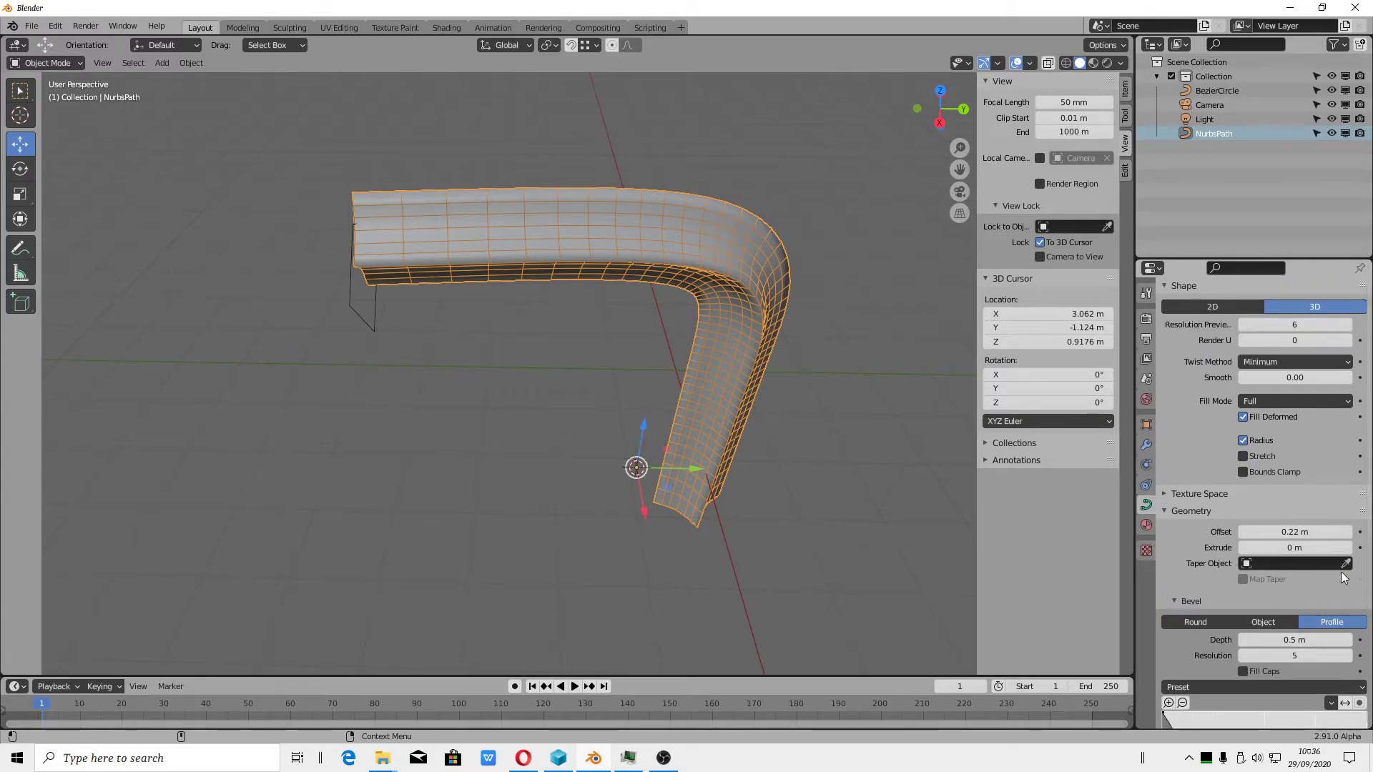
{"action": "scroll", "coordinate": [1313, 515], "scroll_direction": "up", "scroll_amount": 2}
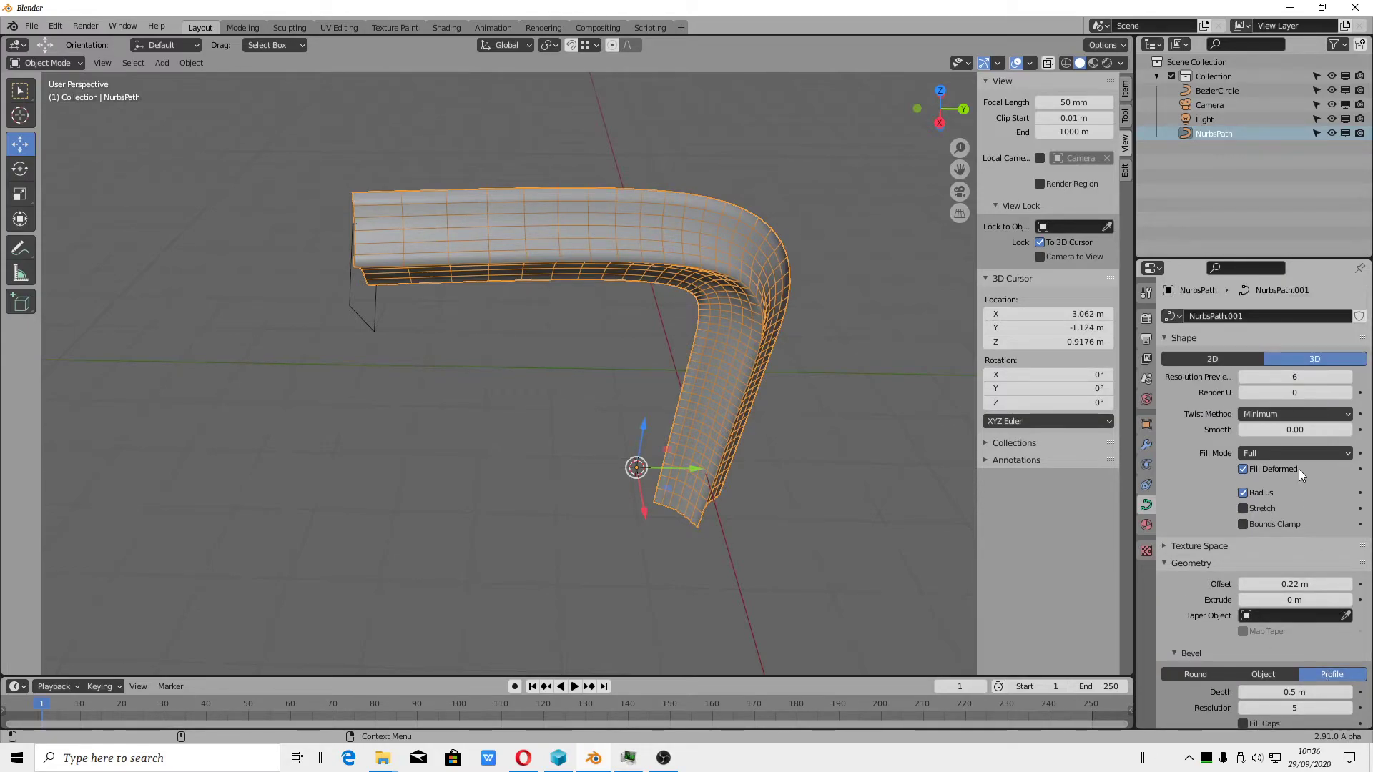
{"action": "scroll", "coordinate": [1299, 472], "scroll_direction": "down", "scroll_amount": 4}
{"action": "scroll", "coordinate": [1296, 480], "scroll_direction": "down", "scroll_amount": 4}
{"action": "scroll", "coordinate": [1292, 487], "scroll_direction": "down", "scroll_amount": 3}
{"action": "scroll", "coordinate": [1290, 487], "scroll_direction": "down", "scroll_amount": 5}
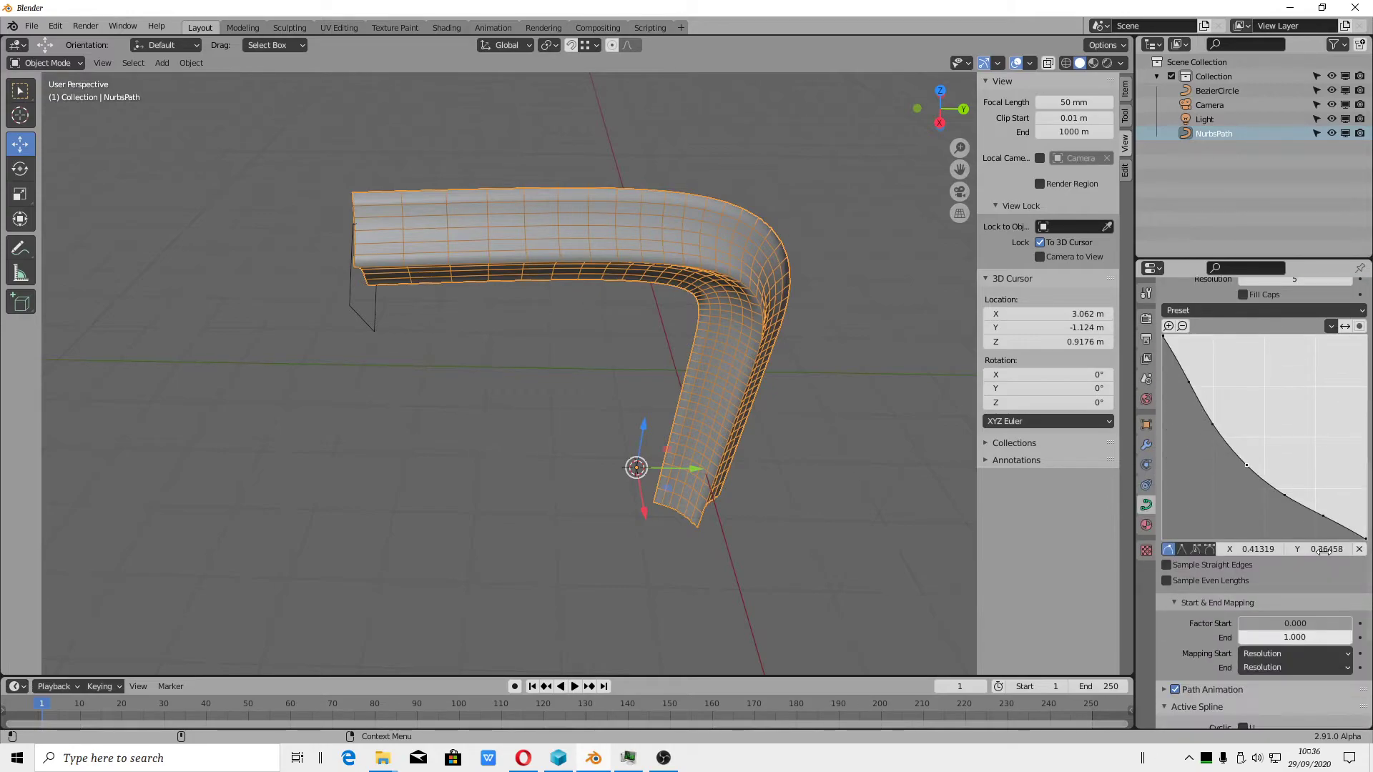
{"action": "scroll", "coordinate": [1333, 559], "scroll_direction": "down", "scroll_amount": 3}
{"action": "scroll", "coordinate": [1332, 559], "scroll_direction": "down", "scroll_amount": 3}
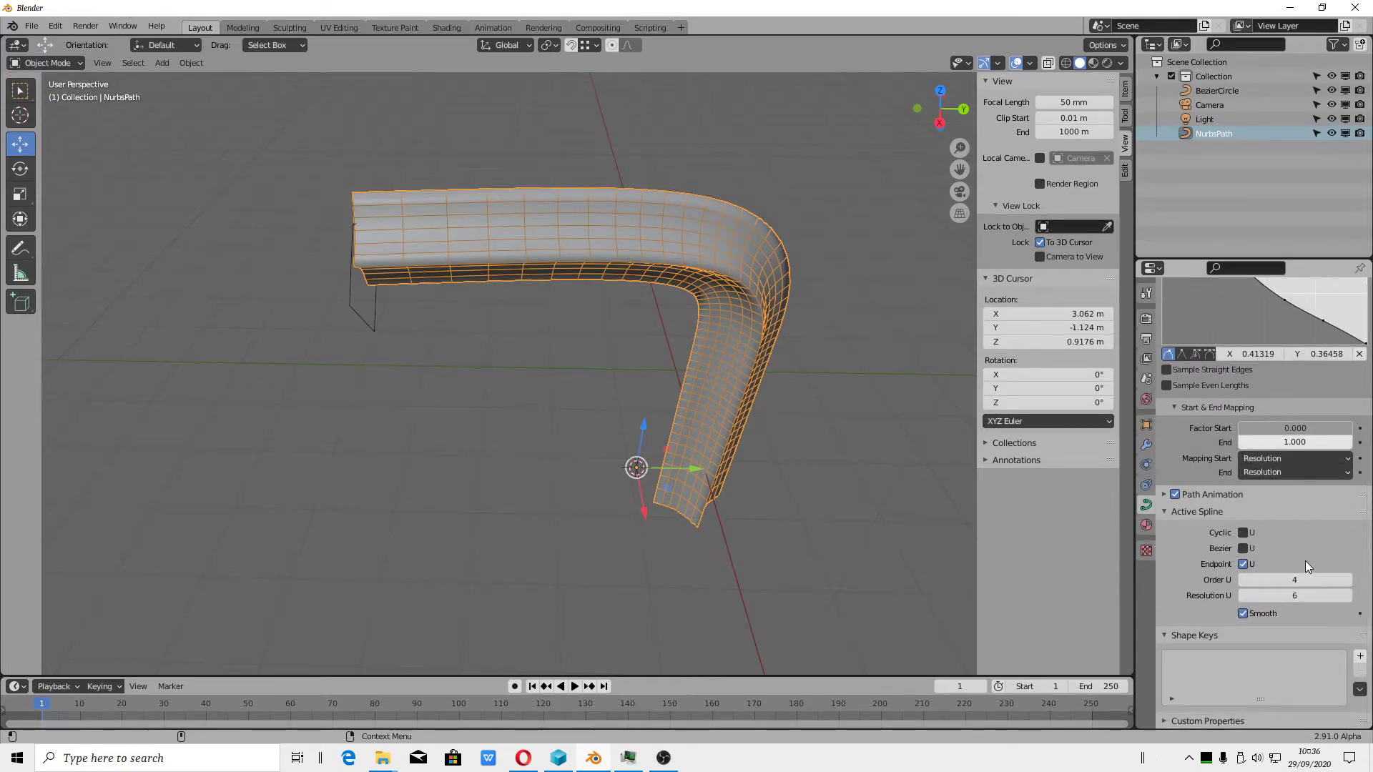
{"action": "scroll", "coordinate": [1306, 561], "scroll_direction": "up", "scroll_amount": 6}
{"action": "scroll", "coordinate": [1229, 586], "scroll_direction": "up", "scroll_amount": 4}
{"action": "scroll", "coordinate": [1230, 601], "scroll_direction": "up", "scroll_amount": 2}
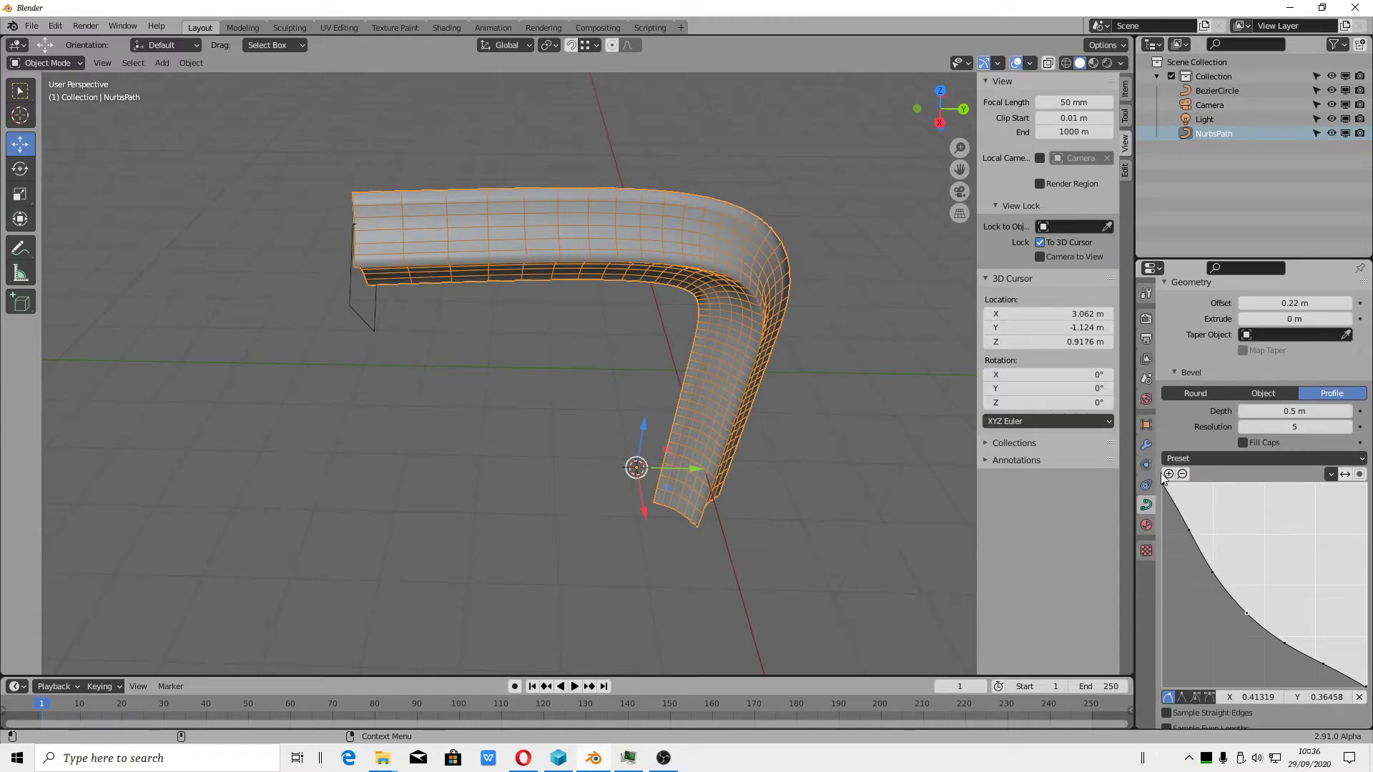
{"action": "scroll", "coordinate": [1309, 573], "scroll_direction": "up", "scroll_amount": 5}
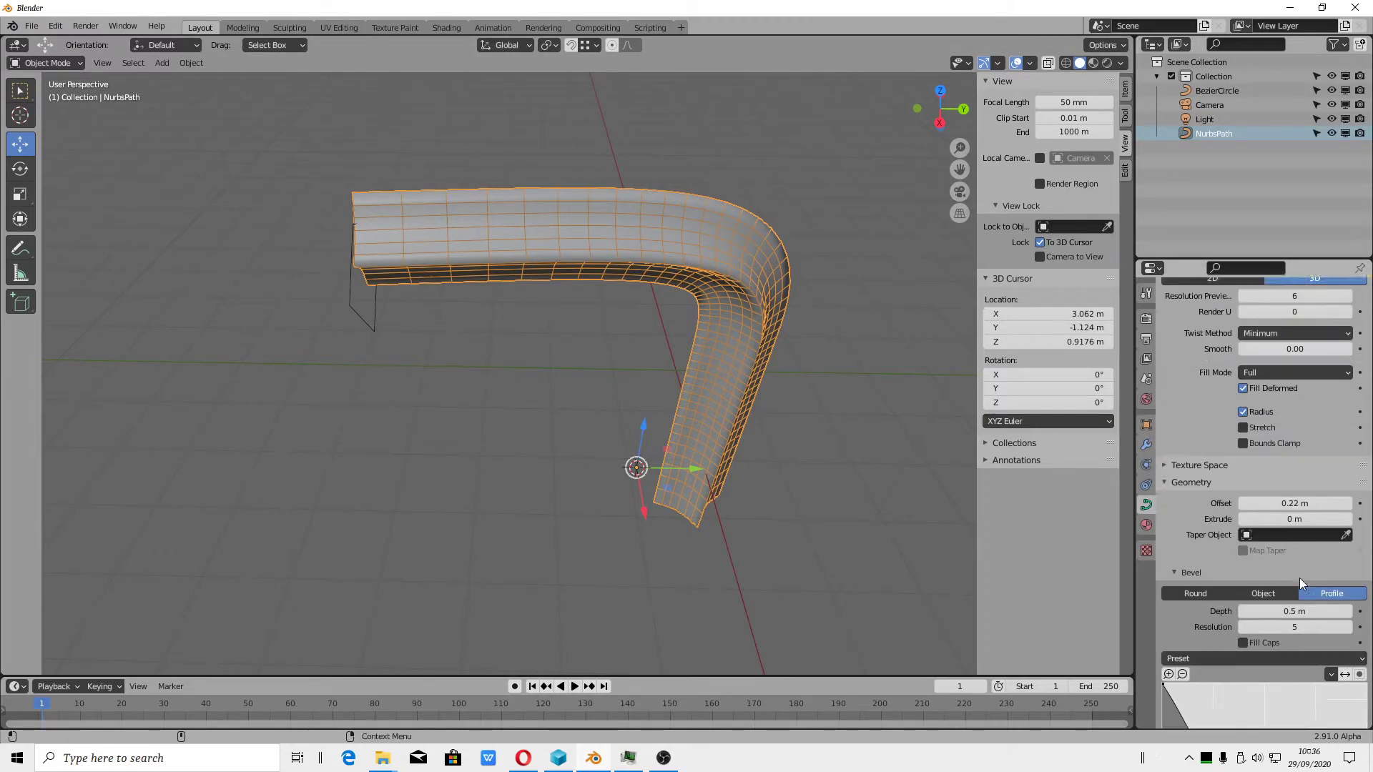
{"action": "scroll", "coordinate": [1298, 578], "scroll_direction": "up", "scroll_amount": 3}
{"action": "scroll", "coordinate": [1324, 591], "scroll_direction": "up", "scroll_amount": 2}
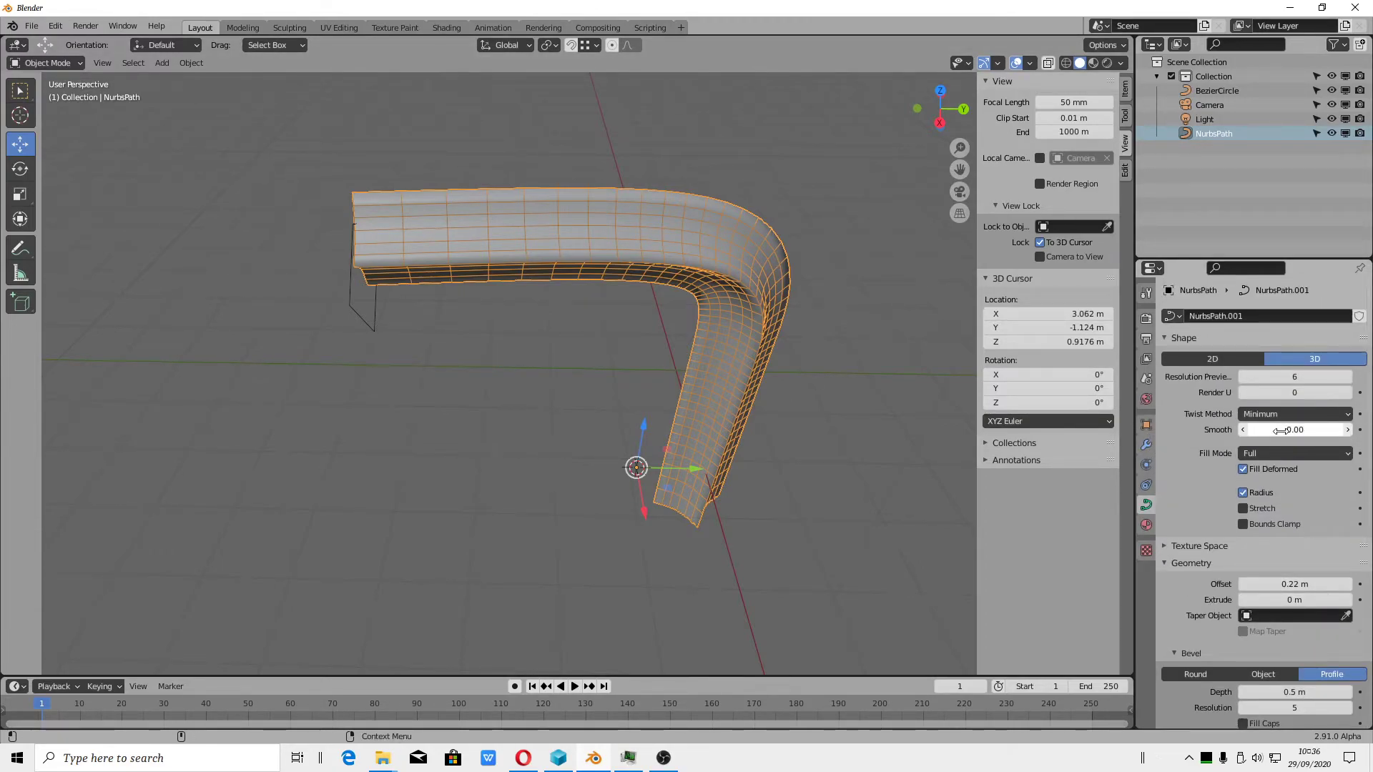
{"action": "left_click", "coordinate": [1184, 547]}
{"action": "scroll", "coordinate": [1202, 565], "scroll_direction": "down", "scroll_amount": 7}
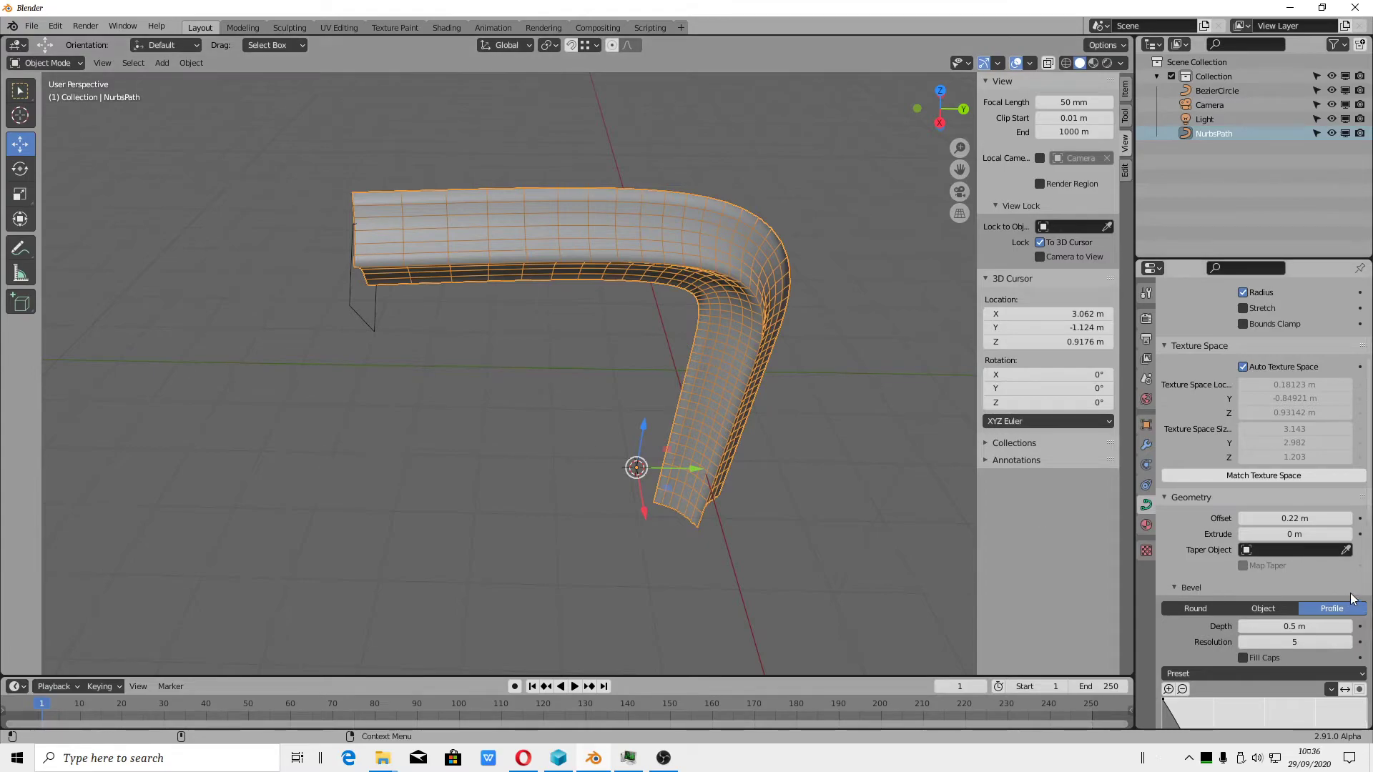
Set the BezierCircle as the NurbsPath's Taper Object, then select the circle
{"action": "left_click", "coordinate": [1345, 550]}
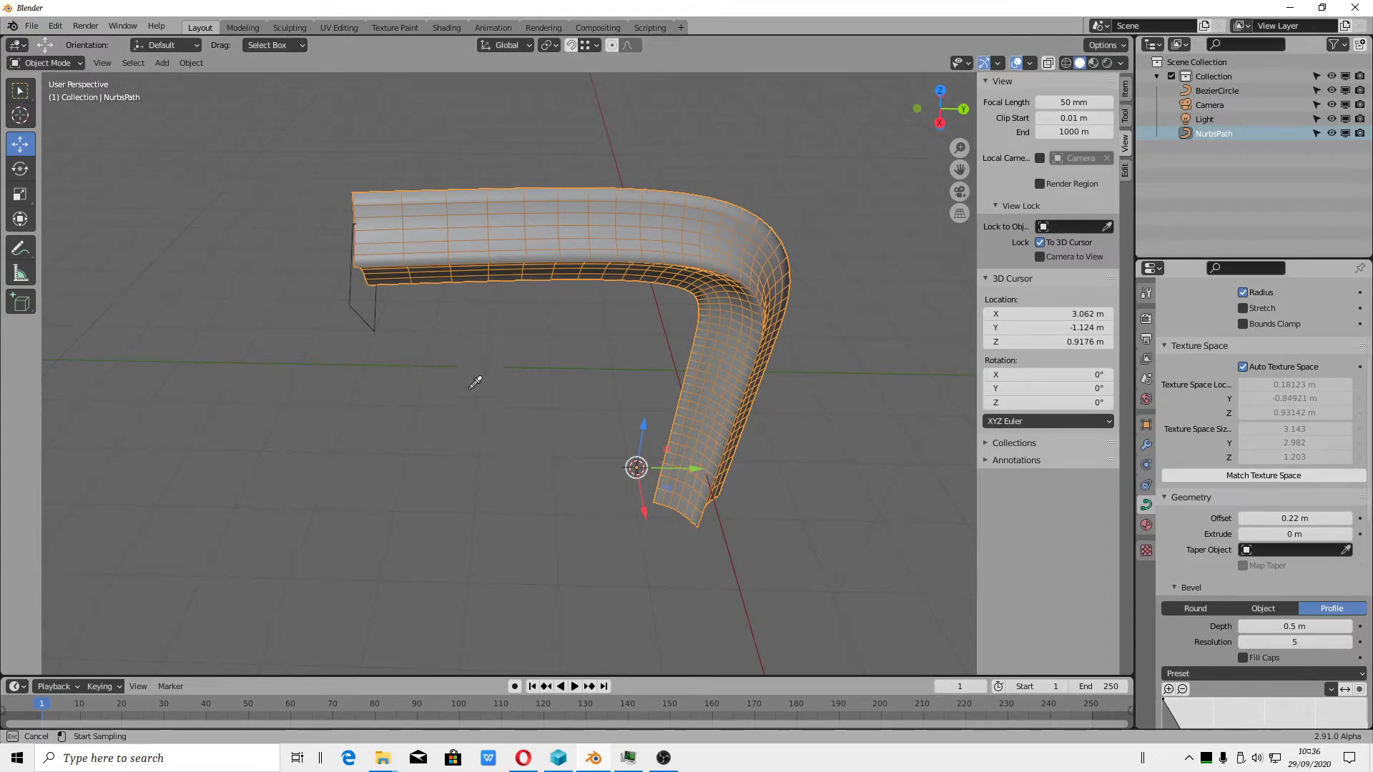
{"action": "left_click", "coordinate": [374, 314]}
{"action": "left_click", "coordinate": [353, 313]}
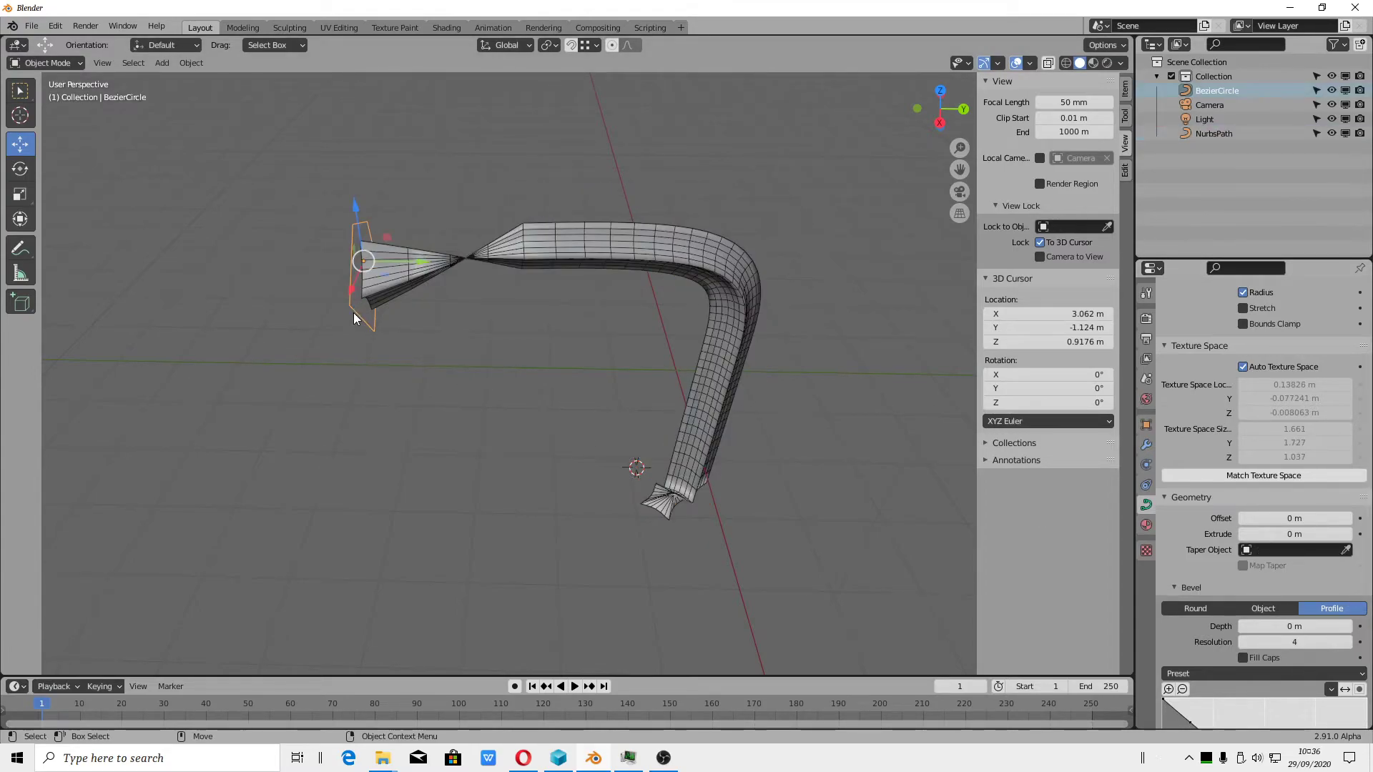
Move the BezierCircle up along Z and switch it into Edit Mode
{"action": "scroll", "coordinate": [346, 295], "scroll_direction": "up", "scroll_amount": 2}
{"action": "key", "text": "super"}
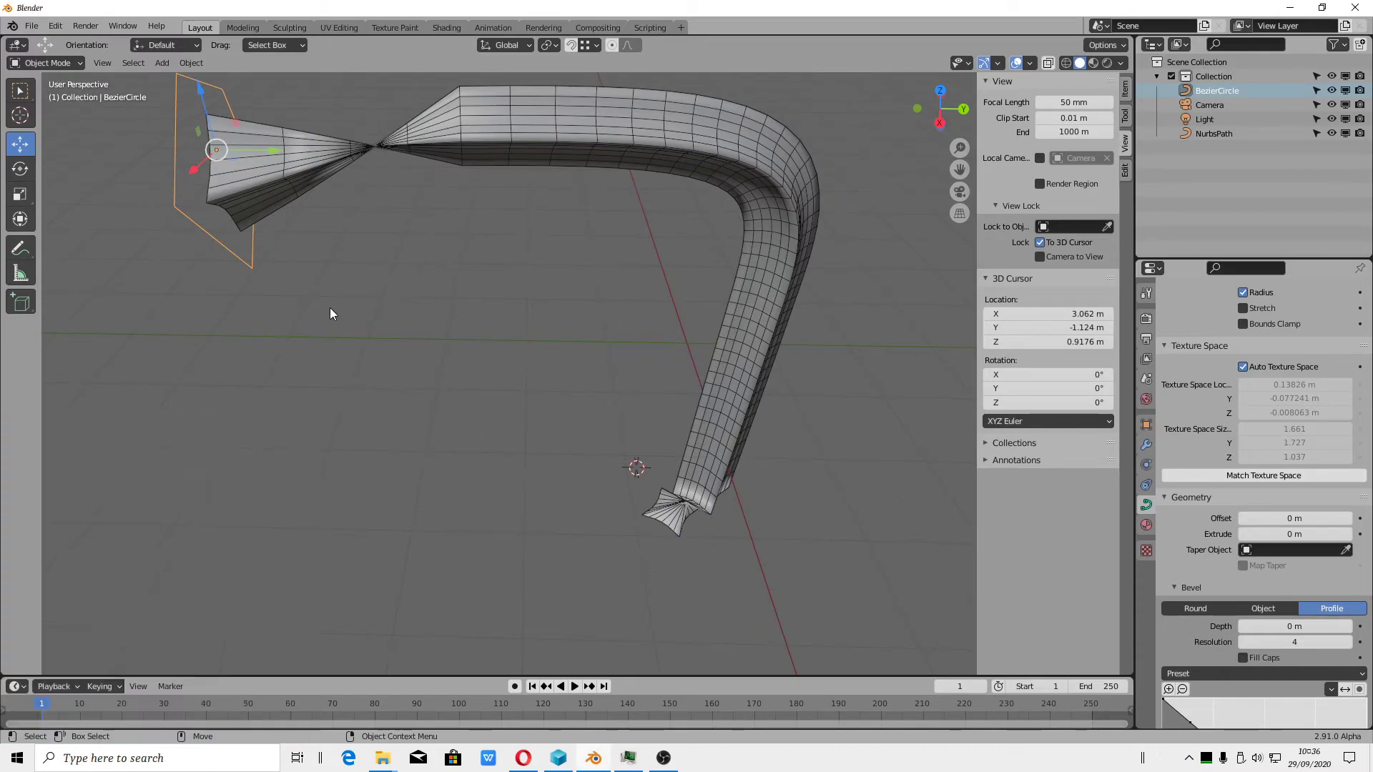
{"action": "middle_click_drag", "start_coordinate": [331, 314], "coordinate": [362, 310]}
{"action": "key", "text": "g"}
{"action": "key", "text": "z"}
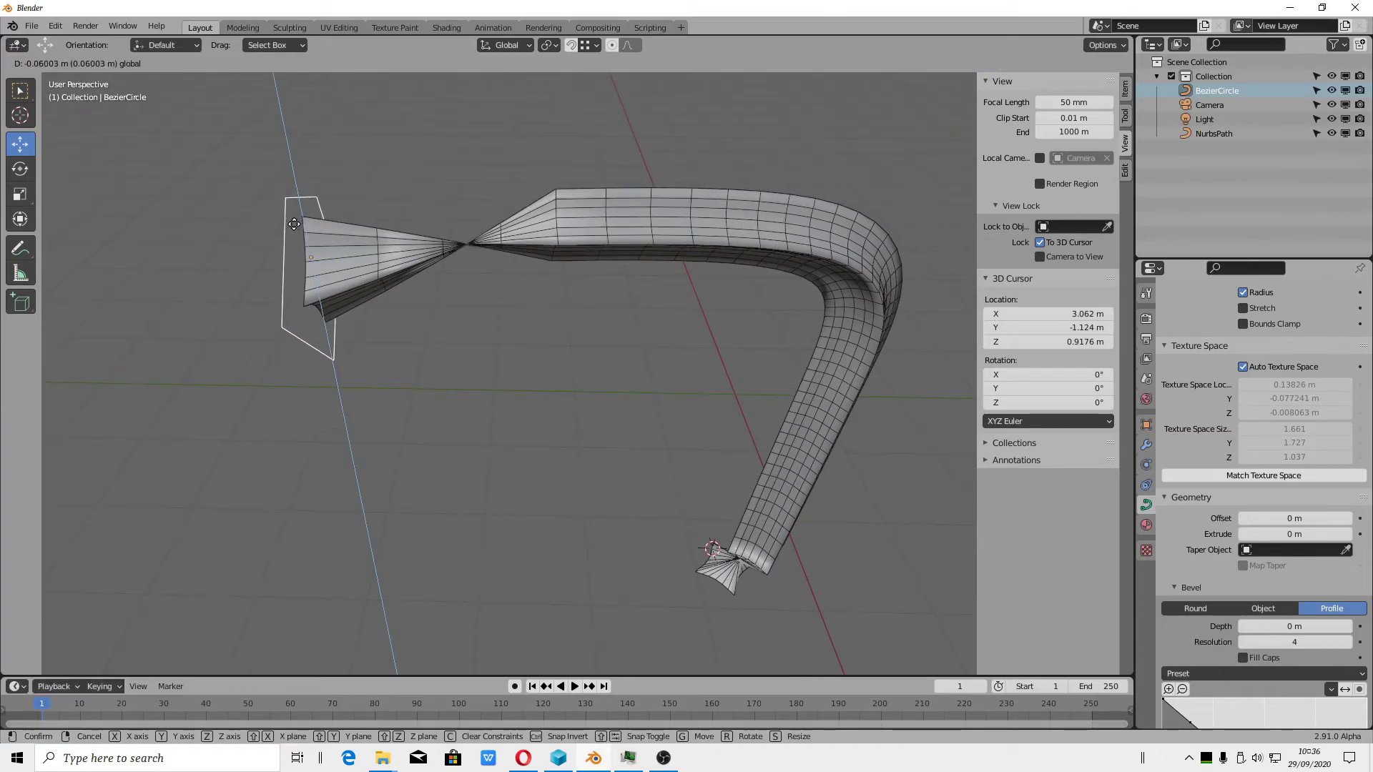
{"action": "left_click", "coordinate": [325, 211]}
{"action": "left_click", "coordinate": [43, 63]}
{"action": "left_click", "coordinate": [52, 87]}
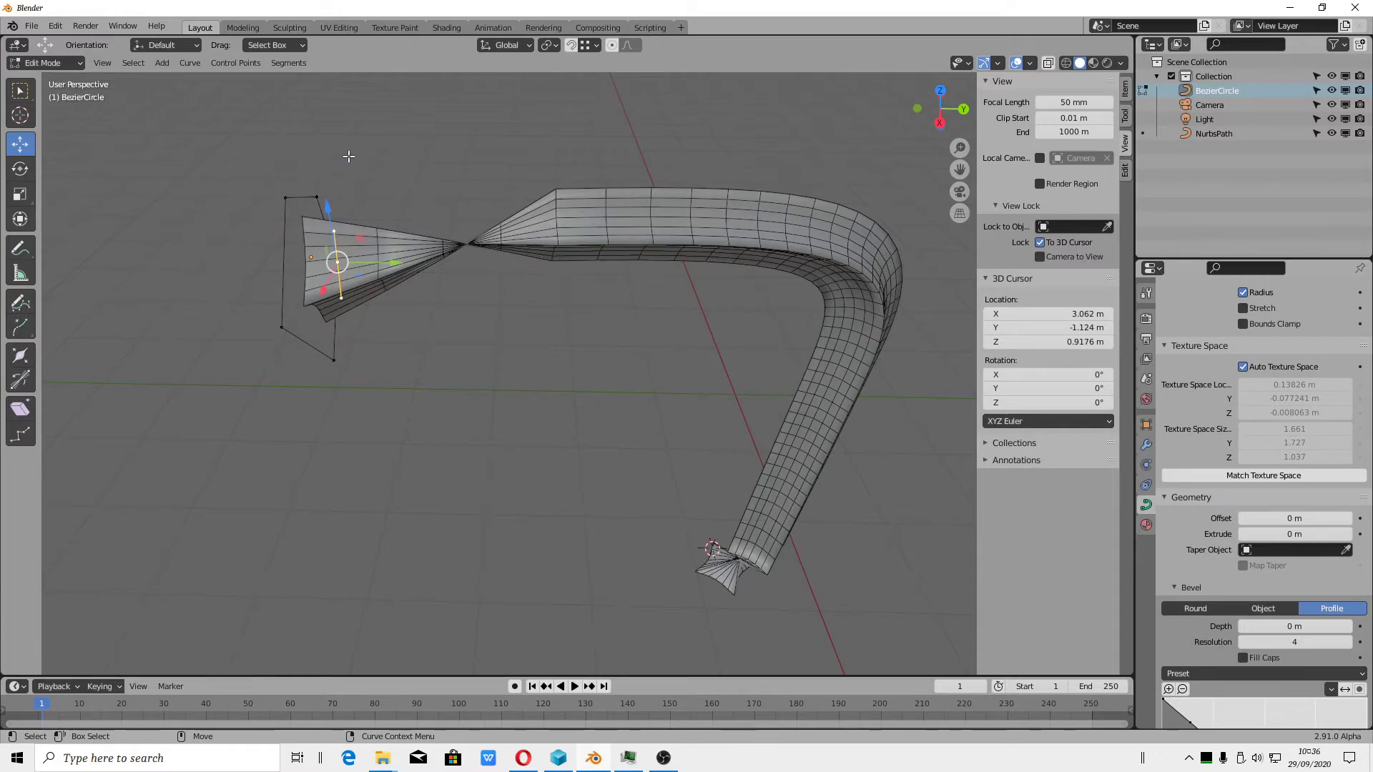
Select all taper circle points and lower them along Z
{"action": "left_click_drag", "start_coordinate": [345, 156], "coordinate": [253, 414]}
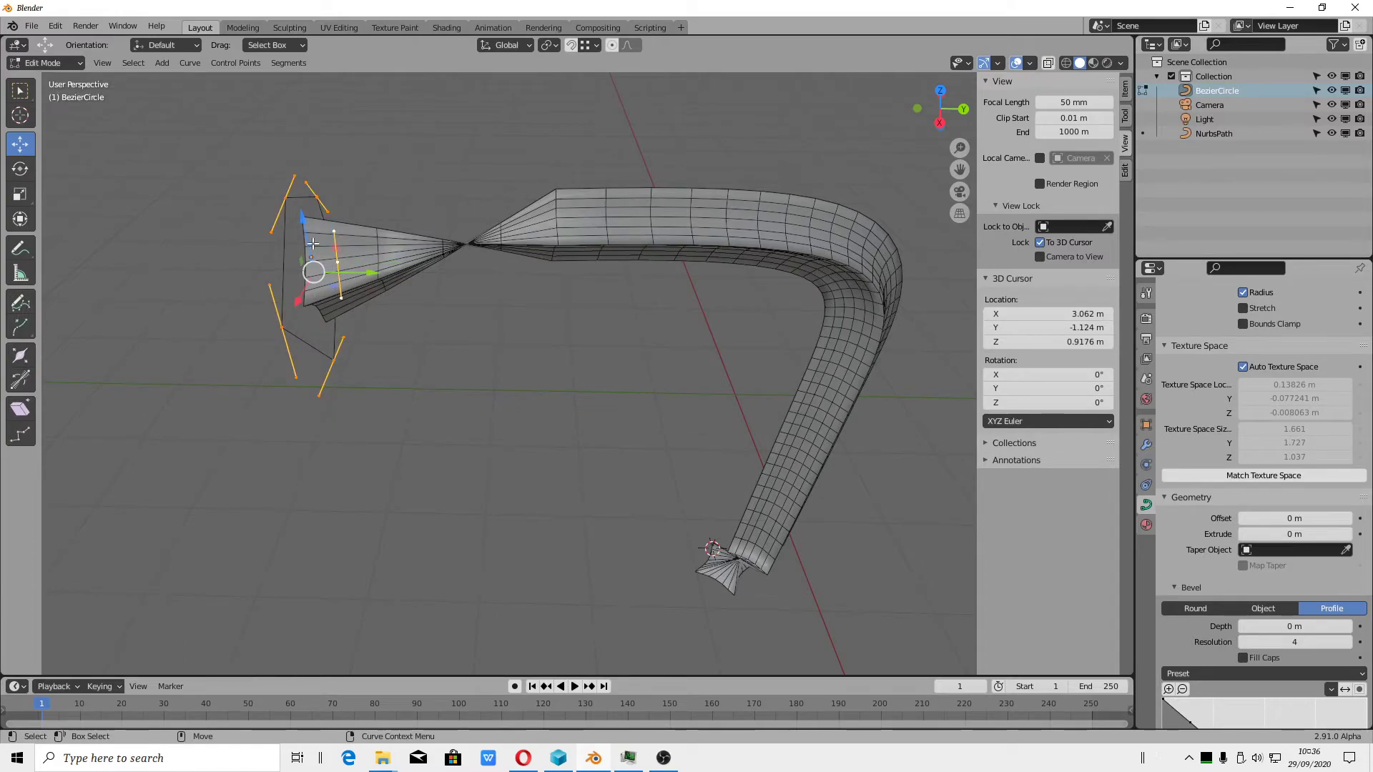
{"action": "key", "text": "g"}
{"action": "key", "text": "z"}
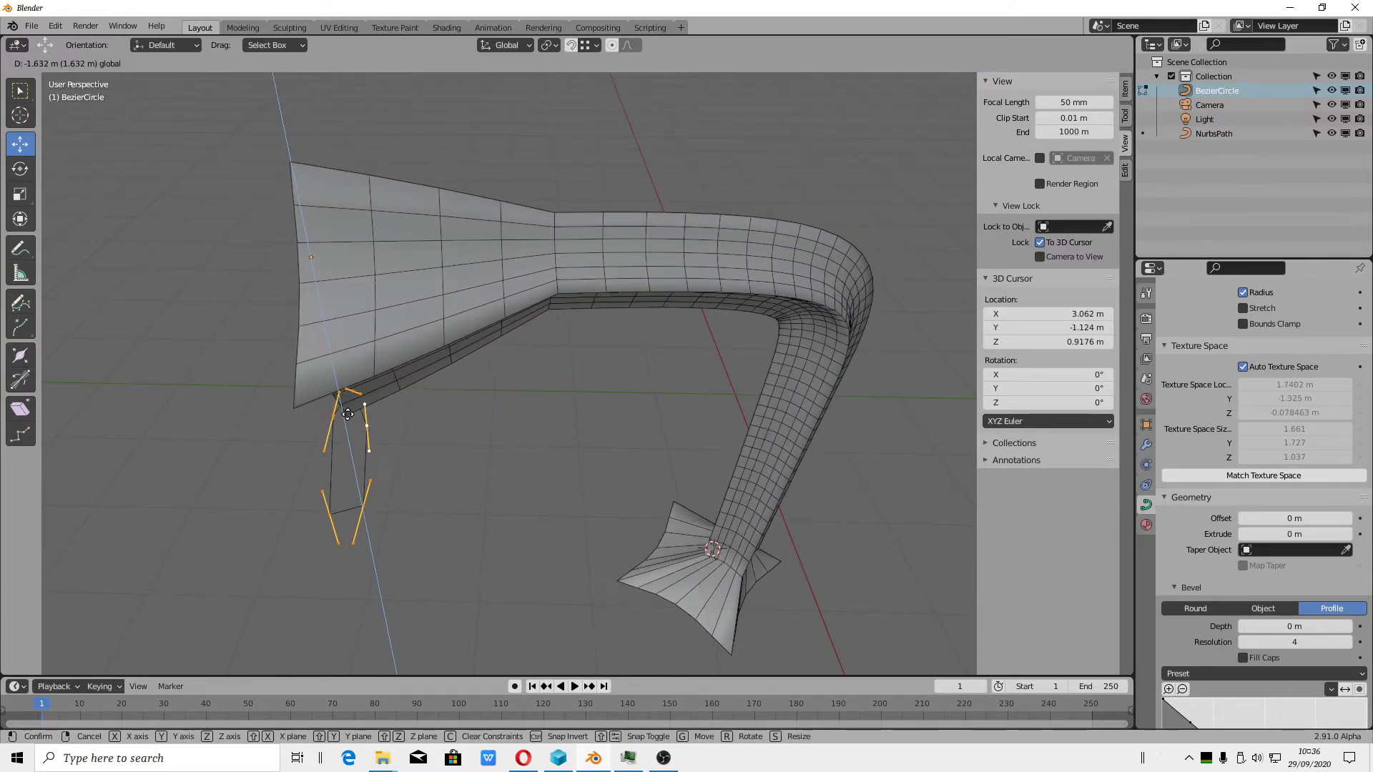
{"action": "left_click", "coordinate": [347, 415]}
{"action": "mouse_move", "coordinate": [347, 415]}
{"action": "middle_mouse_down"}
{"action": "mouse_move", "coordinate": [615, 387]}
{"action": "mouse_move", "coordinate": [724, 455]}
{"action": "middle_mouse_up"}
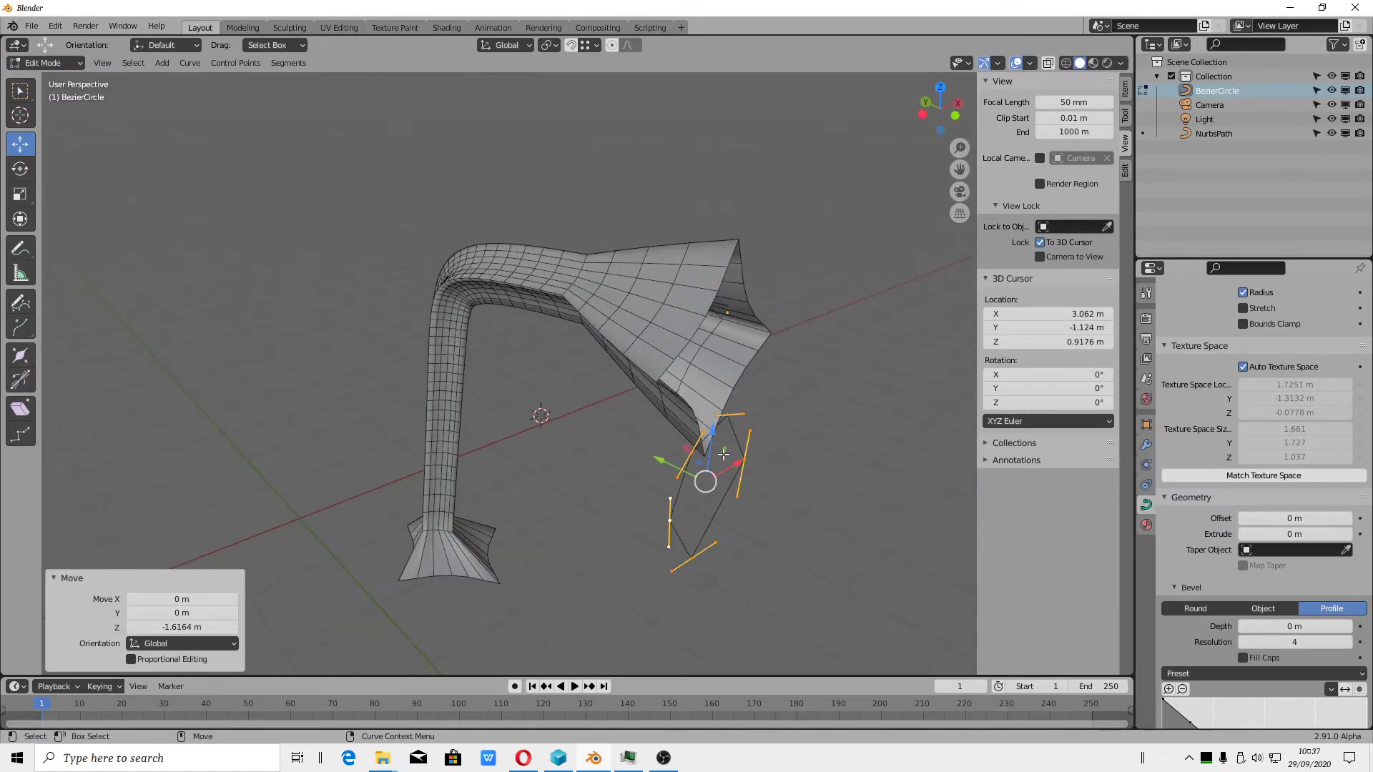
{"action": "key", "text": "g"}
{"action": "key", "text": "z"}
{"action": "left_click", "coordinate": [686, 466]}
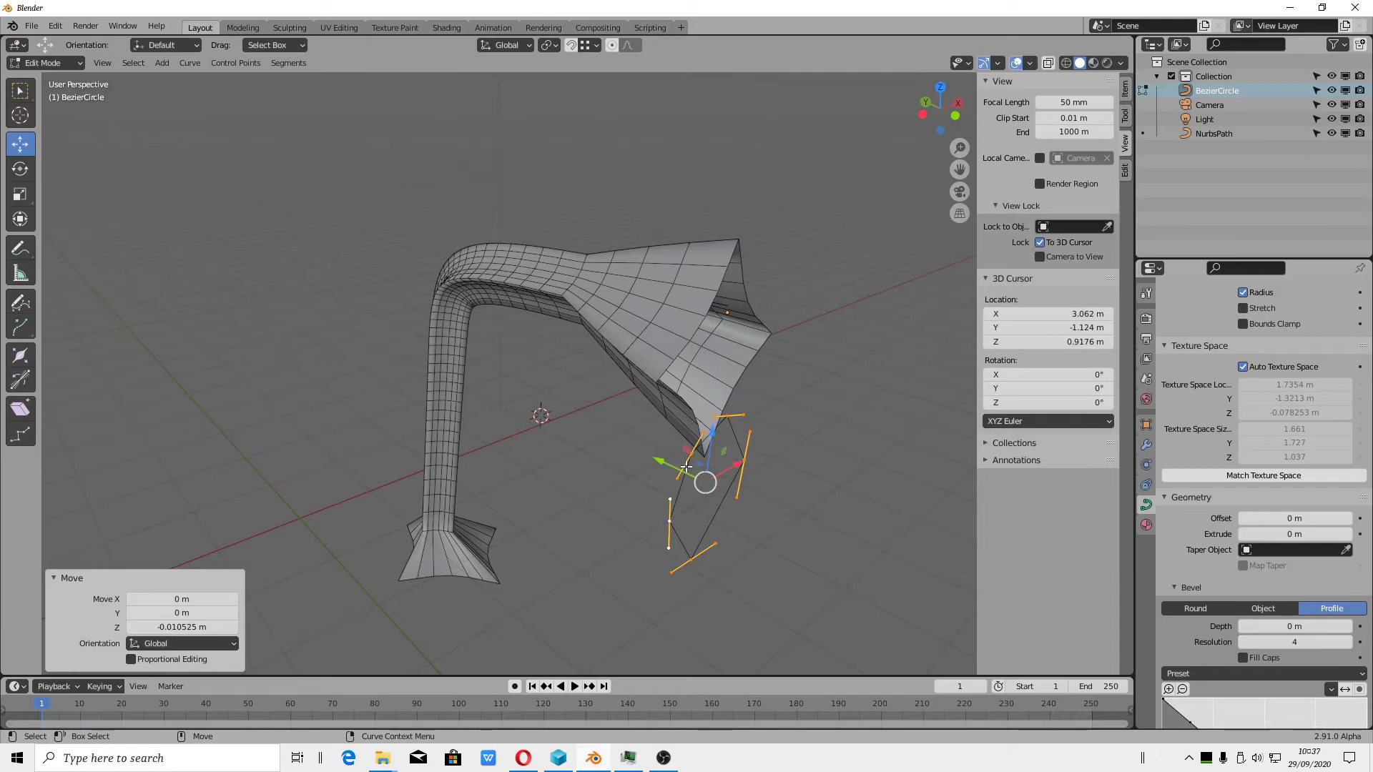
Tilt the taper points 43° and enlarge them about 1.7 times
{"action": "key", "text": "r"}
{"action": "left_click_drag", "start_coordinate": [744, 469], "coordinate": [719, 449]}
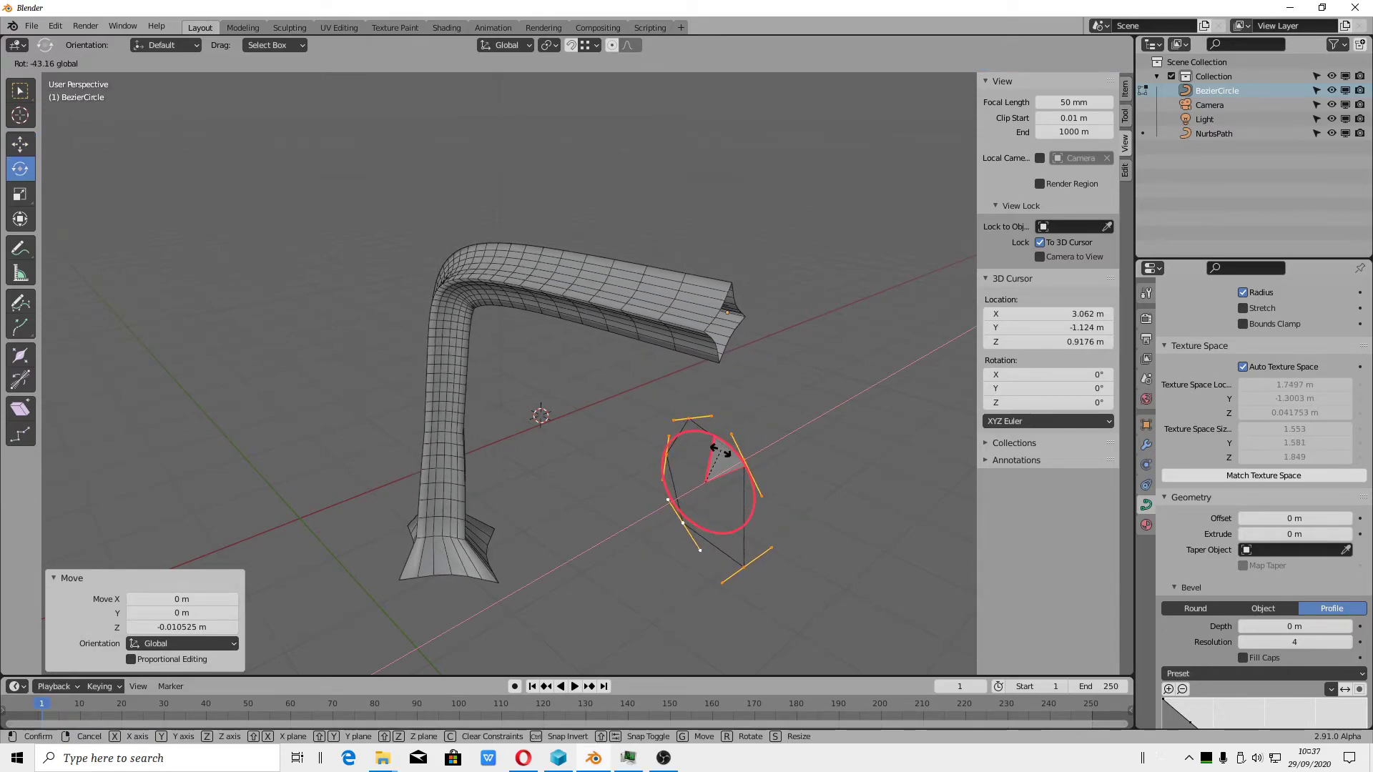
{"action": "left_click", "coordinate": [719, 450]}
{"action": "key", "text": "shift+space"}
{"action": "key", "text": "s"}
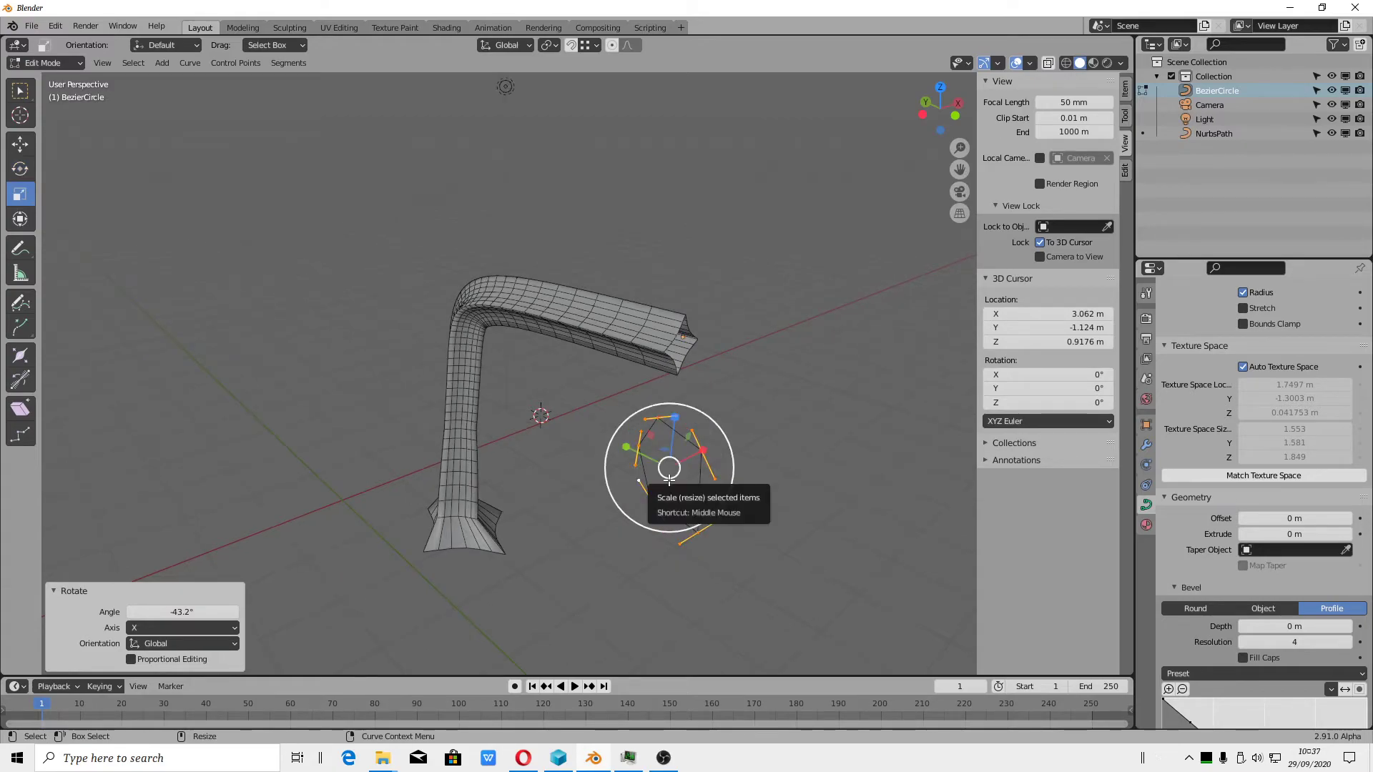
{"action": "mouse_move", "coordinate": [670, 479]}
{"action": "left_mouse_down"}
{"action": "mouse_move", "coordinate": [684, 477]}
{"action": "mouse_move", "coordinate": [670, 377]}
{"action": "mouse_move", "coordinate": [673, 447]}
{"action": "left_mouse_up"}
Tilt the points 43° about X and shift them along Y to flare the shade
{"action": "key", "text": "shift+space"}
{"action": "key", "text": "g"}
{"action": "middle_click_drag", "start_coordinate": [673, 447], "coordinate": [583, 412]}
{"action": "key", "text": "shift+space"}
{"action": "key", "text": "r"}
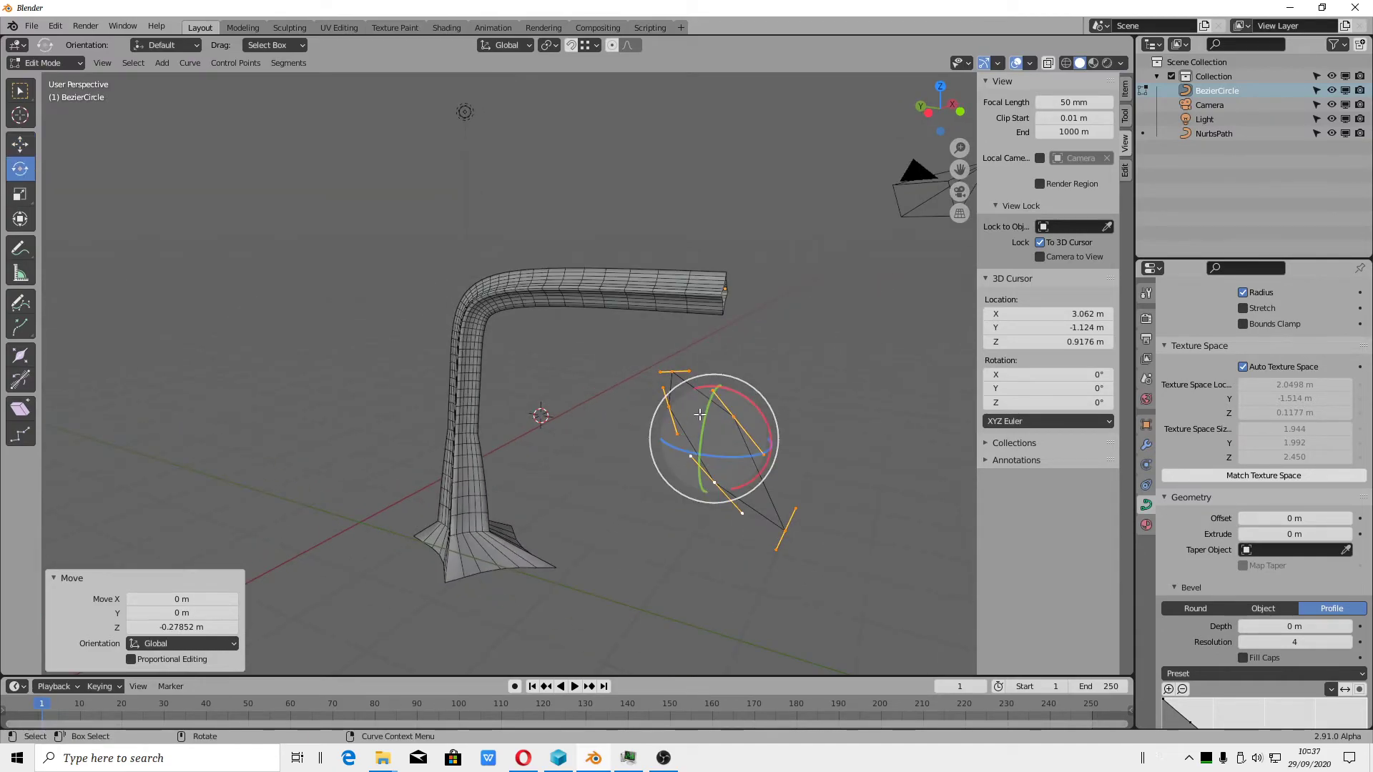
{"action": "mouse_move", "coordinate": [755, 400]}
{"action": "left_mouse_down"}
{"action": "mouse_move", "coordinate": [765, 439]}
{"action": "mouse_move", "coordinate": [562, 412]}
{"action": "mouse_move", "coordinate": [851, 458]}
{"action": "left_mouse_up"}
{"action": "key", "text": "shift+space"}
{"action": "key", "text": "g"}
{"action": "middle_click_drag", "start_coordinate": [851, 458], "coordinate": [553, 385]}
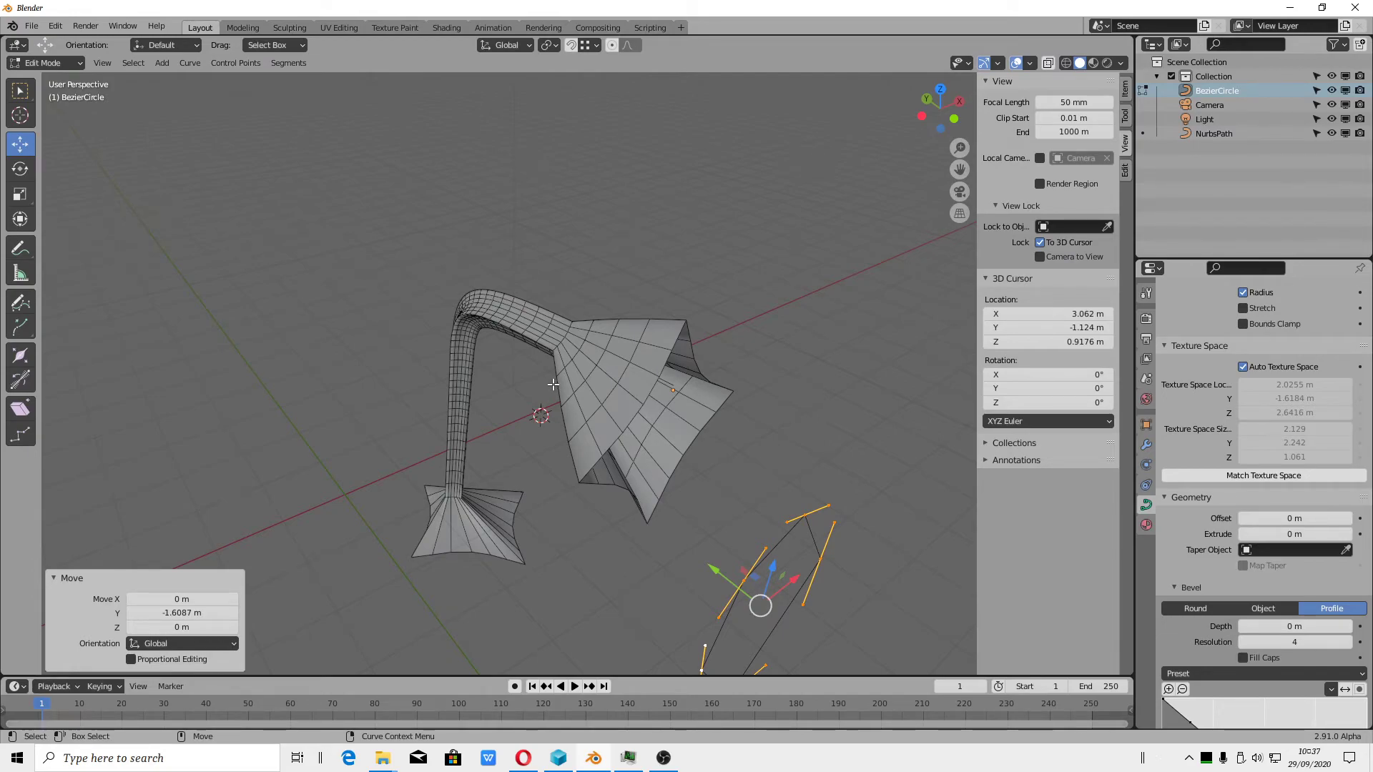
Pull a point on the Bevel Profile curve outward to start bulging the bevel
{"action": "scroll", "coordinate": [1316, 495], "scroll_direction": "up", "scroll_amount": 3}
{"action": "scroll", "coordinate": [1298, 509], "scroll_direction": "down", "scroll_amount": 8}
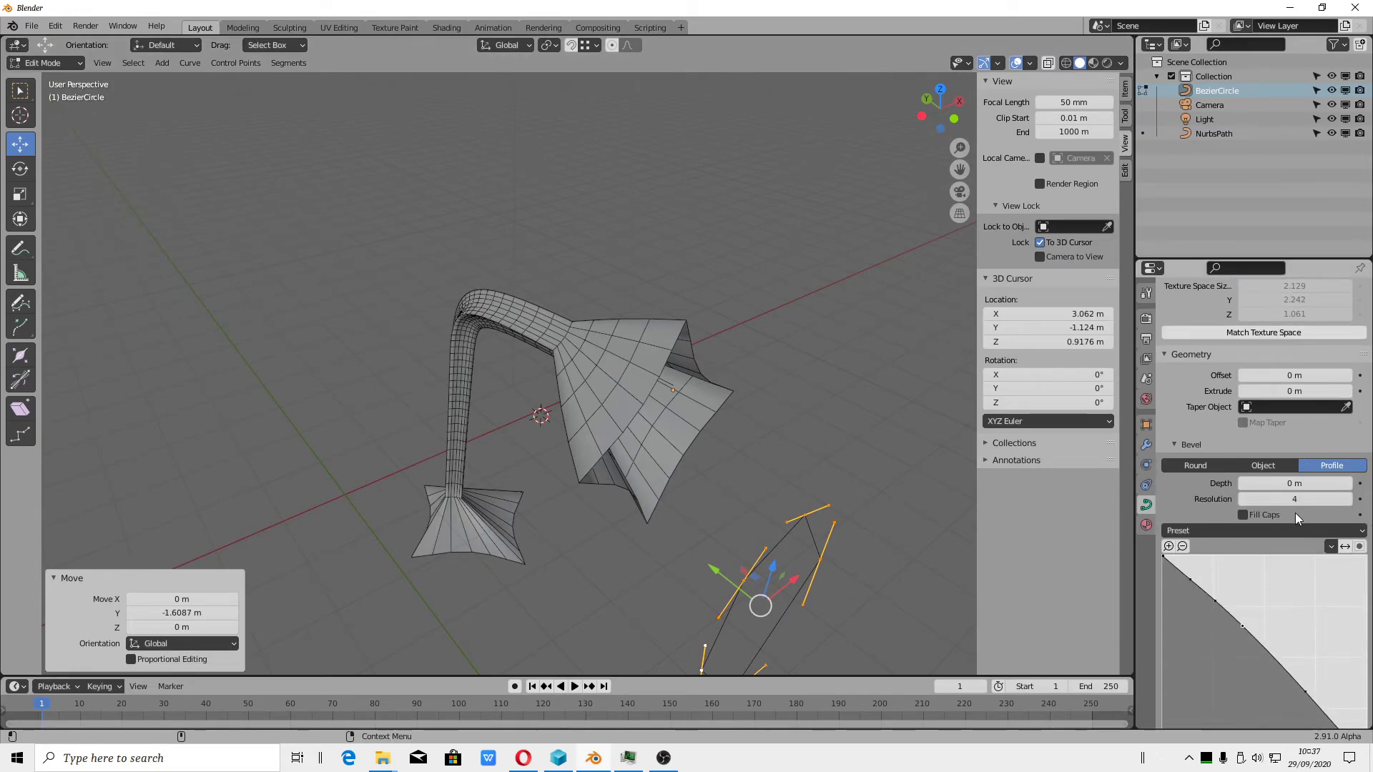
{"action": "scroll", "coordinate": [1288, 516], "scroll_direction": "down", "scroll_amount": 3}
{"action": "scroll", "coordinate": [1280, 521], "scroll_direction": "down", "scroll_amount": 5}
{"action": "left_click_drag", "start_coordinate": [1251, 372], "coordinate": [1267, 371]}
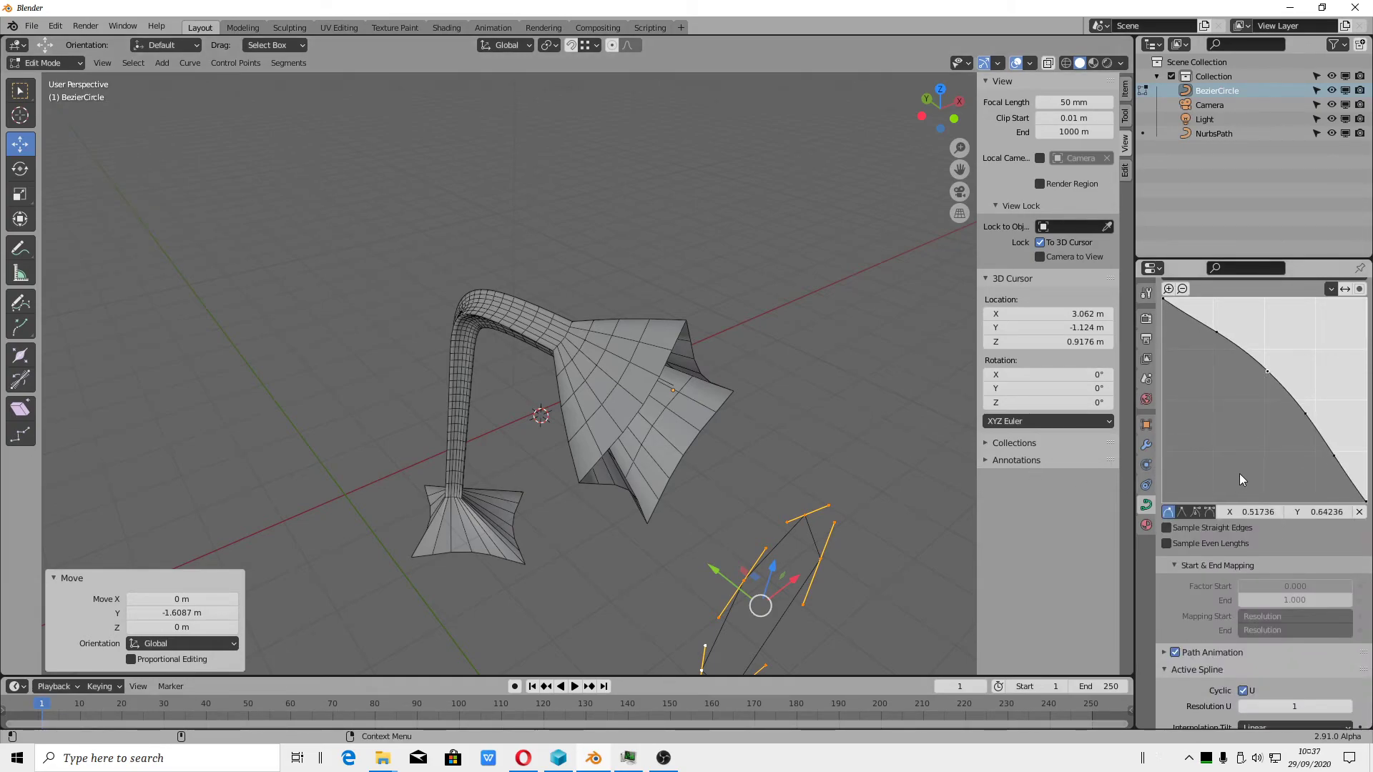
In Object Mode, drag the NurbsPath profile point up into a convex curve (X 0.55208, Y 0.70139)
{"action": "scroll", "coordinate": [1244, 480], "scroll_direction": "down", "scroll_amount": 3}
{"action": "scroll", "coordinate": [1241, 530], "scroll_direction": "down", "scroll_amount": 2}
{"action": "scroll", "coordinate": [1294, 635], "scroll_direction": "up", "scroll_amount": 6}
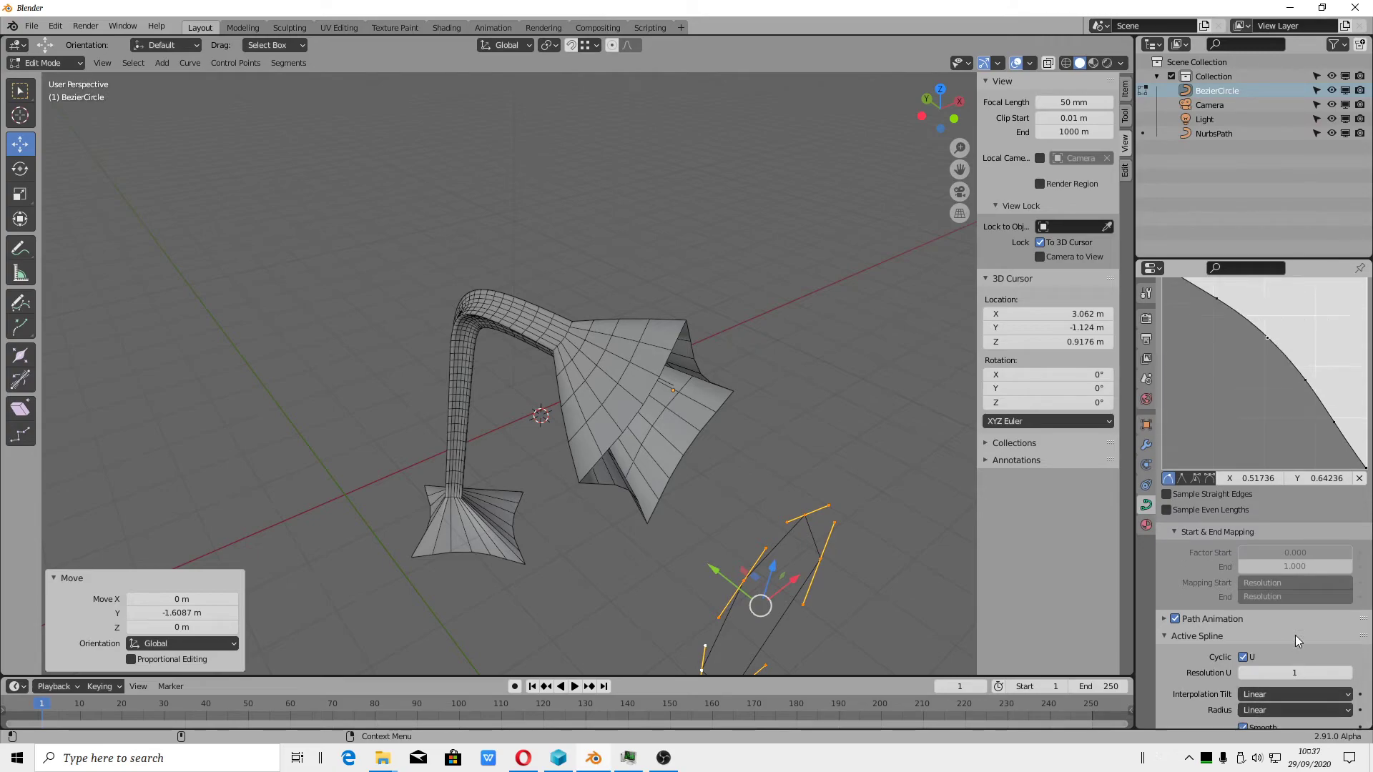
{"action": "scroll", "coordinate": [1295, 628], "scroll_direction": "up", "scroll_amount": 5}
{"action": "left_click", "coordinate": [40, 63]}
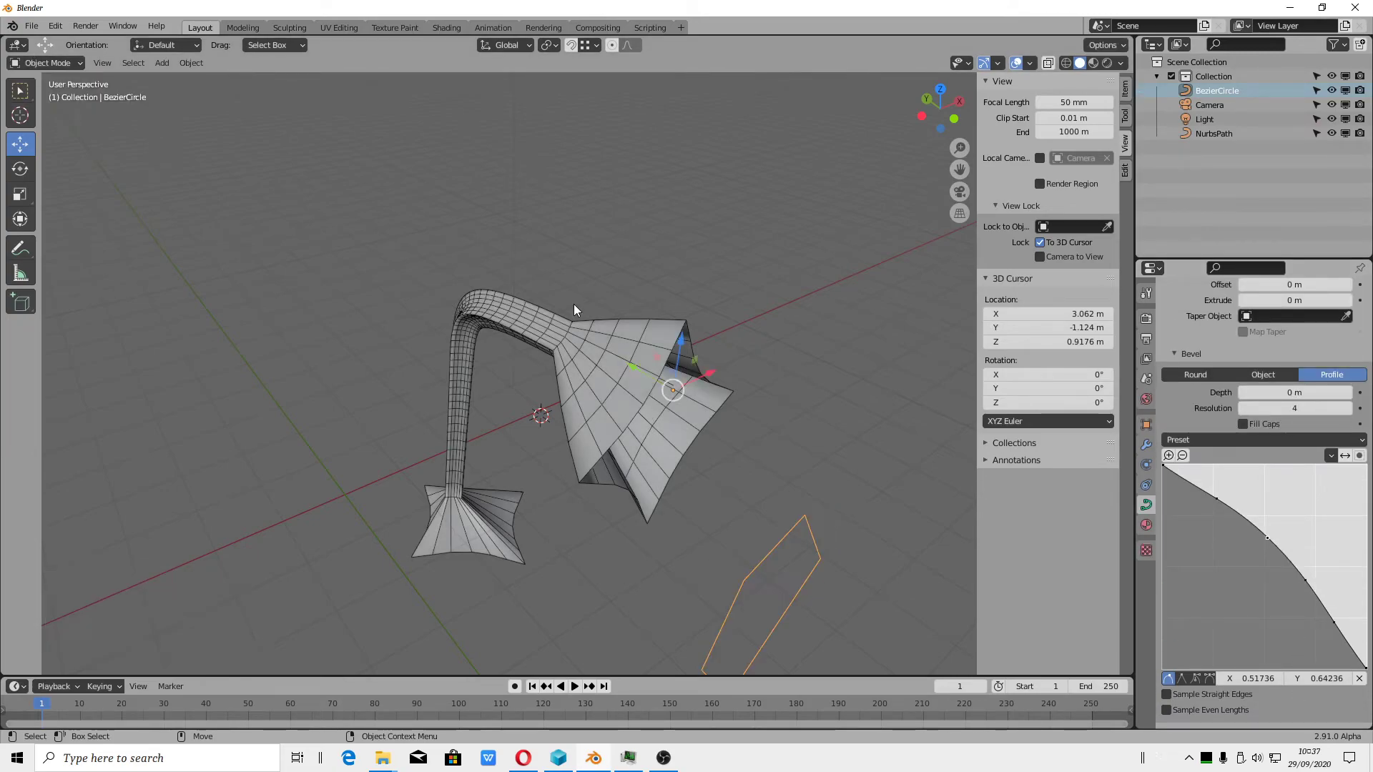
{"action": "left_click", "coordinate": [616, 382]}
{"action": "left_click_drag", "start_coordinate": [1248, 594], "coordinate": [1276, 525]}
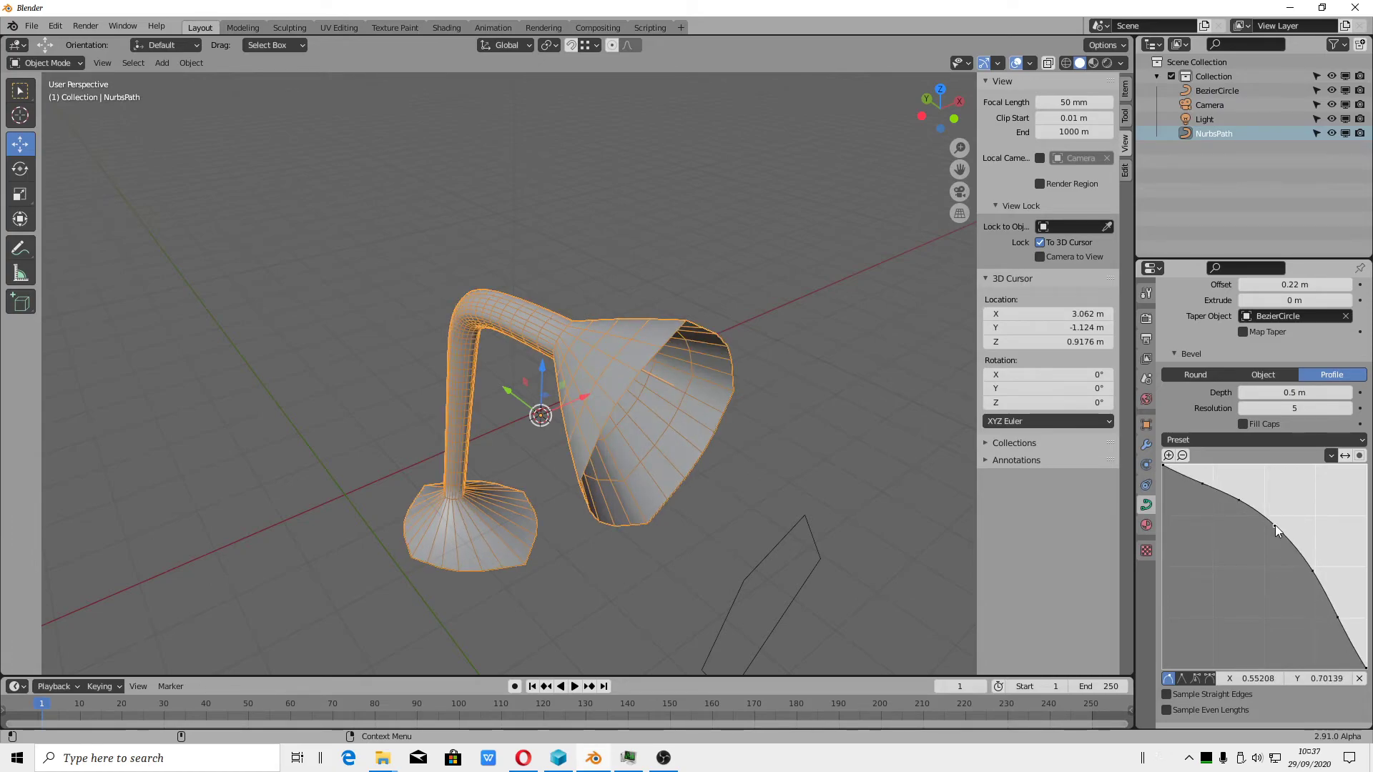
Orbit around the lamp to inspect the rounded shape, reselecting the lamp path
{"action": "mouse_move", "coordinate": [623, 418]}
{"action": "middle_mouse_down"}
{"action": "mouse_move", "coordinate": [744, 384]}
{"action": "mouse_move", "coordinate": [785, 351]}
{"action": "mouse_move", "coordinate": [780, 415]}
{"action": "middle_mouse_up"}
{"action": "left_click", "coordinate": [798, 424]}
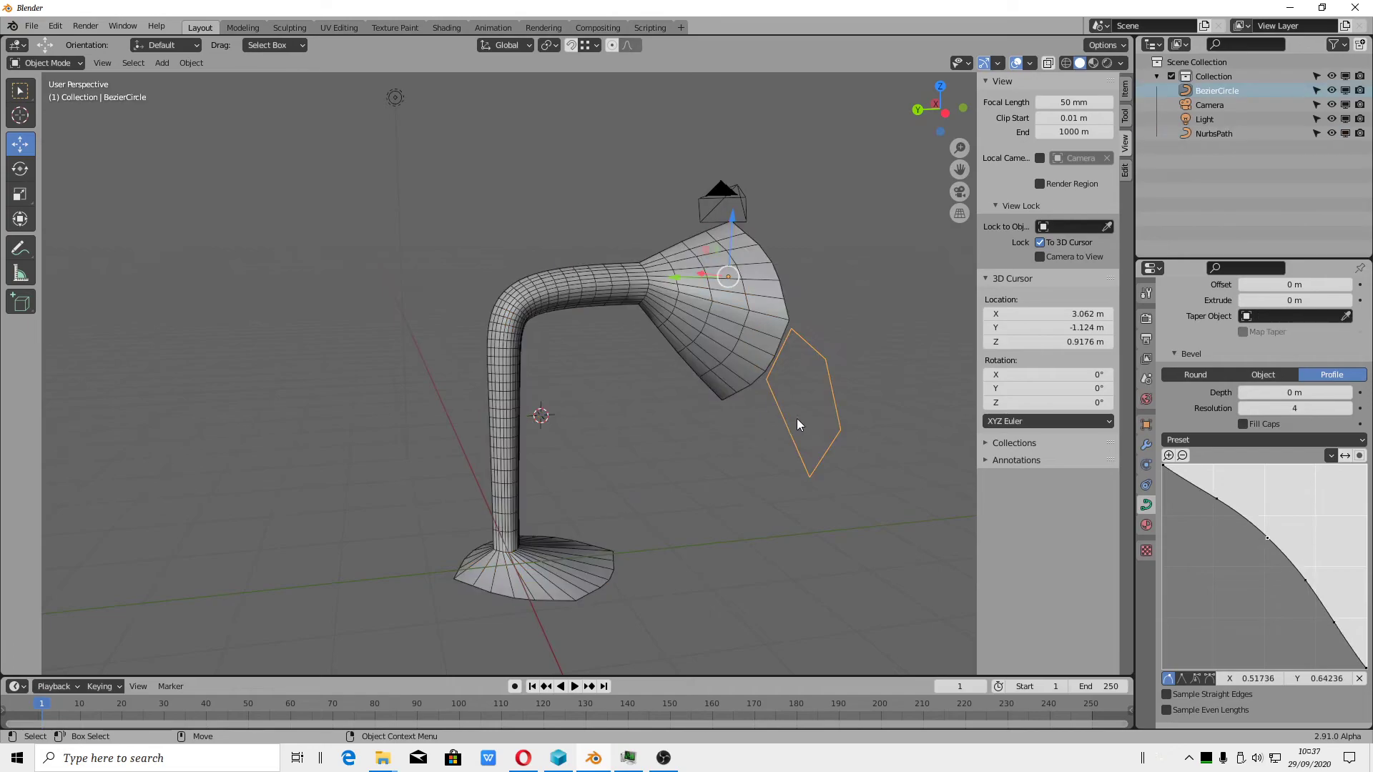
{"action": "left_click", "coordinate": [737, 331]}
{"action": "mouse_move", "coordinate": [737, 331]}
{"action": "middle_mouse_down"}
{"action": "mouse_move", "coordinate": [587, 427]}
{"action": "mouse_move", "coordinate": [896, 428]}
{"action": "mouse_move", "coordinate": [94, 396]}
{"action": "mouse_move", "coordinate": [118, 428]}
{"action": "mouse_move", "coordinate": [219, 416]}
{"action": "middle_mouse_up"}
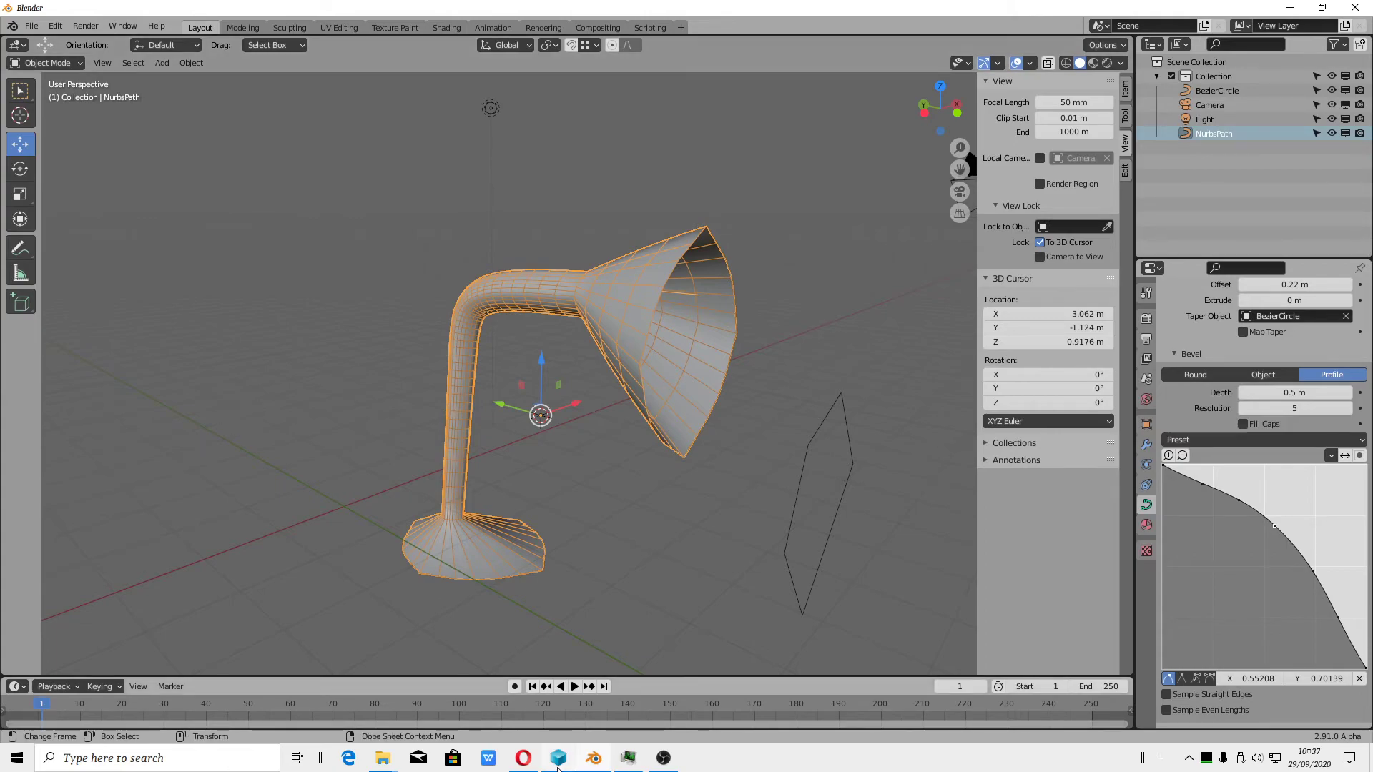
{"action": "left_click", "coordinate": [12, 27]}
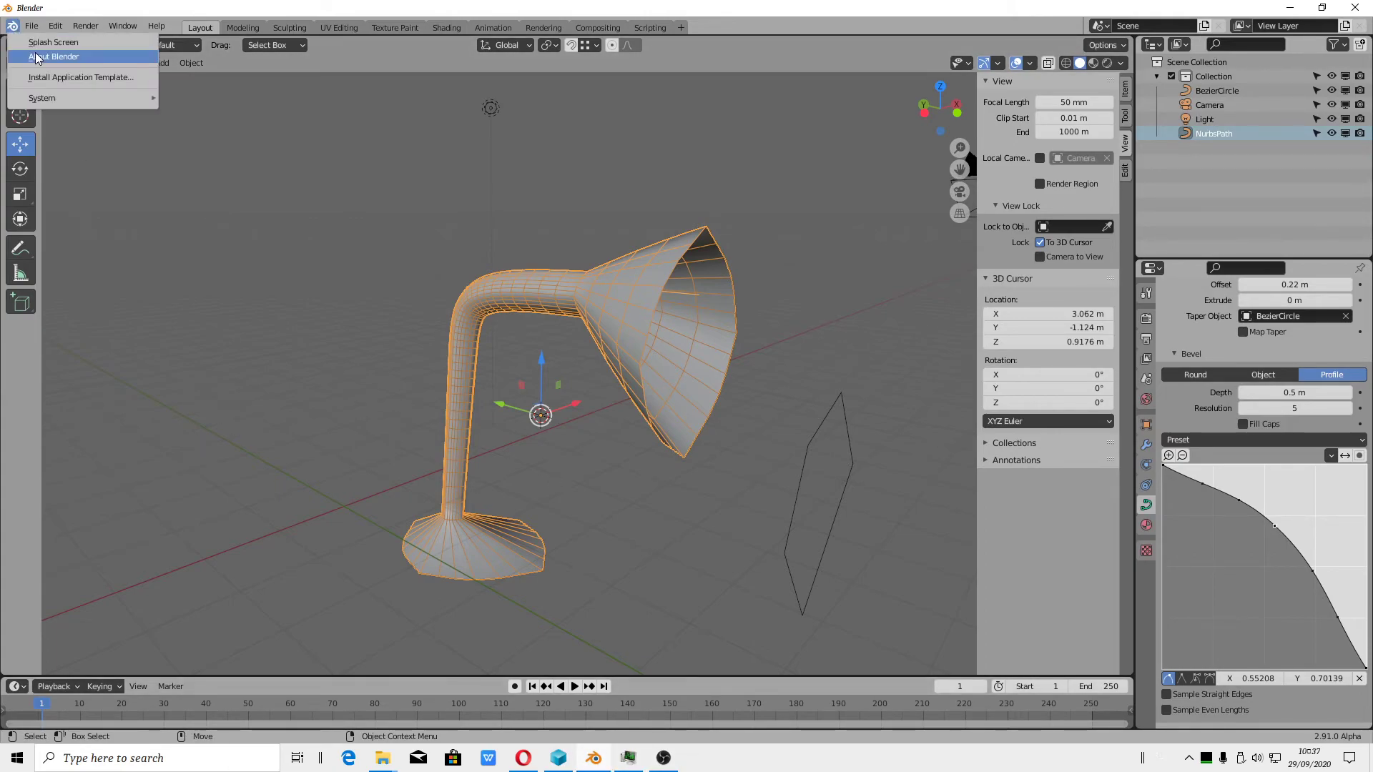
{"action": "left_click", "coordinate": [32, 42]}
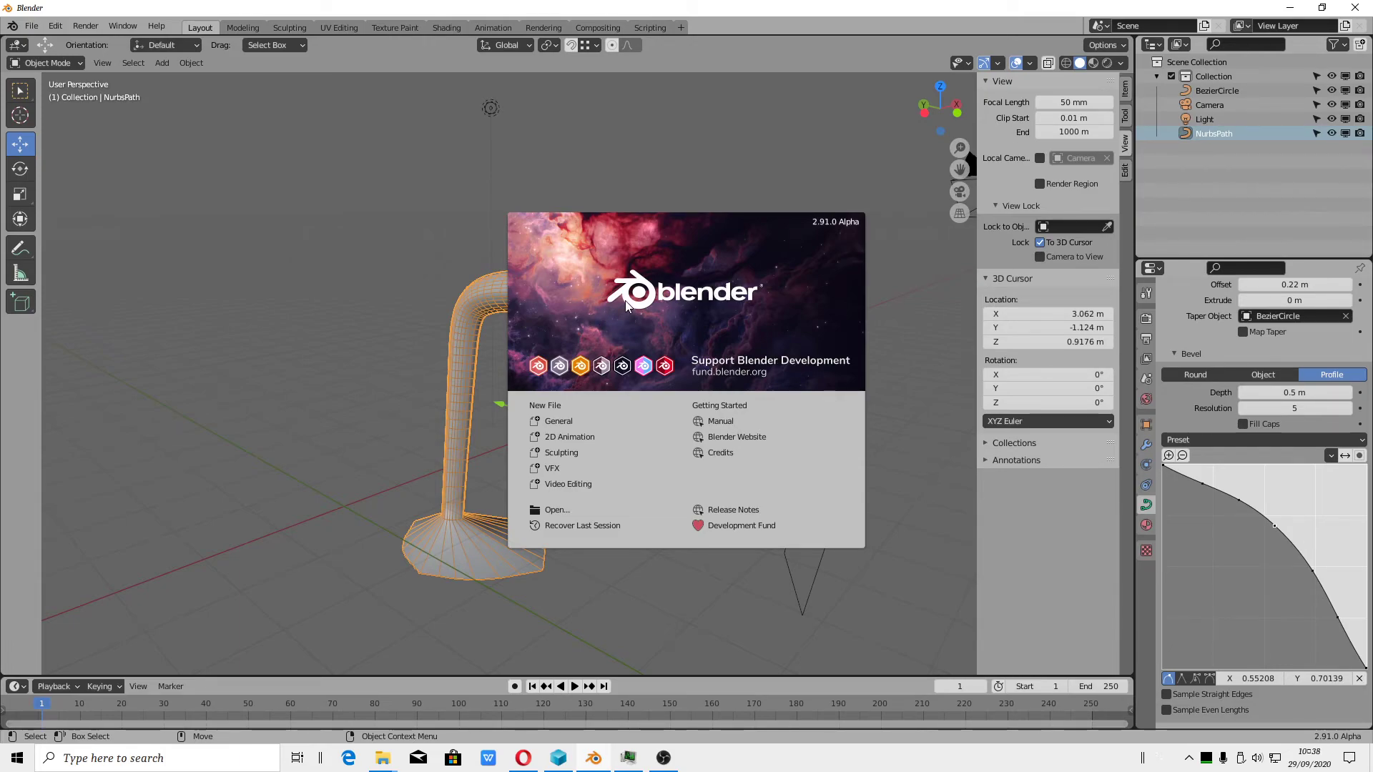
{"action": "left_click", "coordinate": [730, 300]}
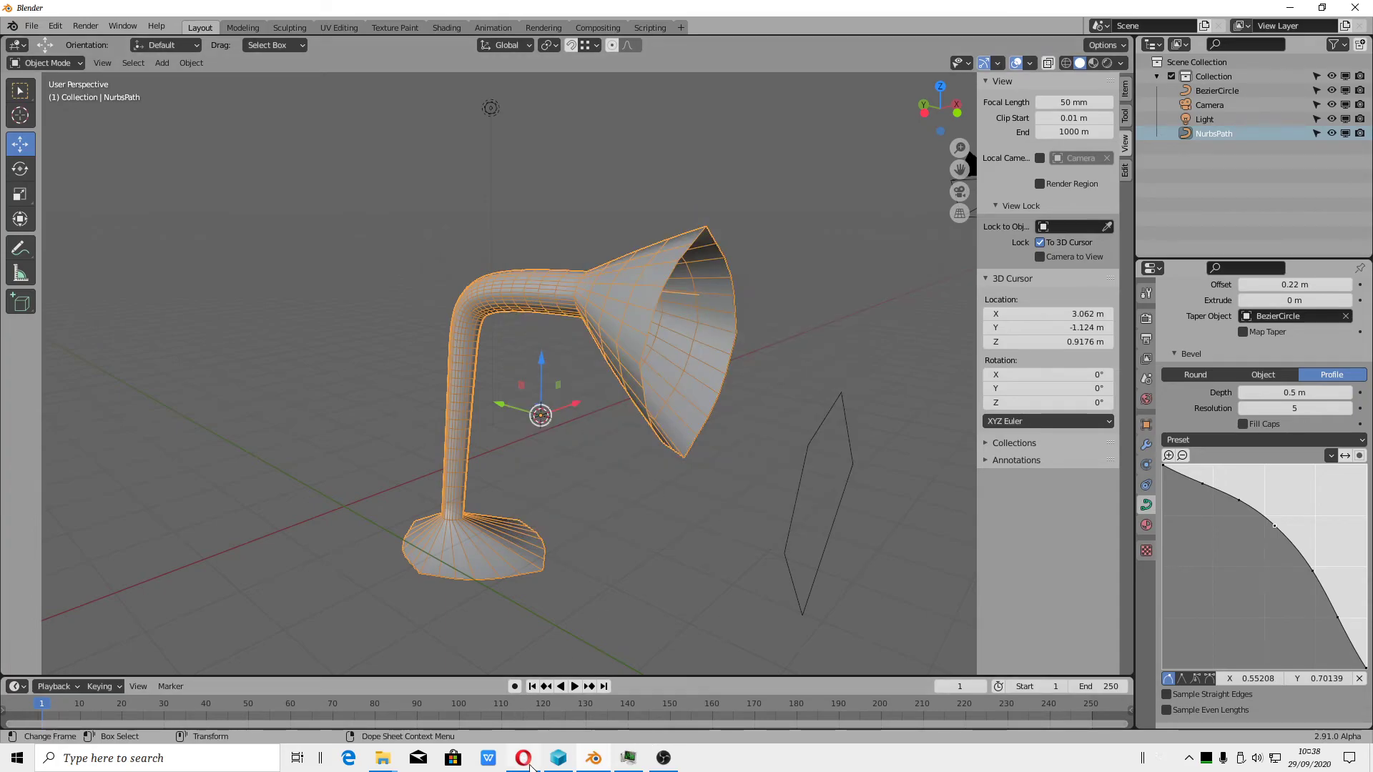
{"action": "key", "text": "alt+Tab"}
Browse the blender.org home page and Features page in Opera
{"action": "left_click", "coordinate": [107, 11]}
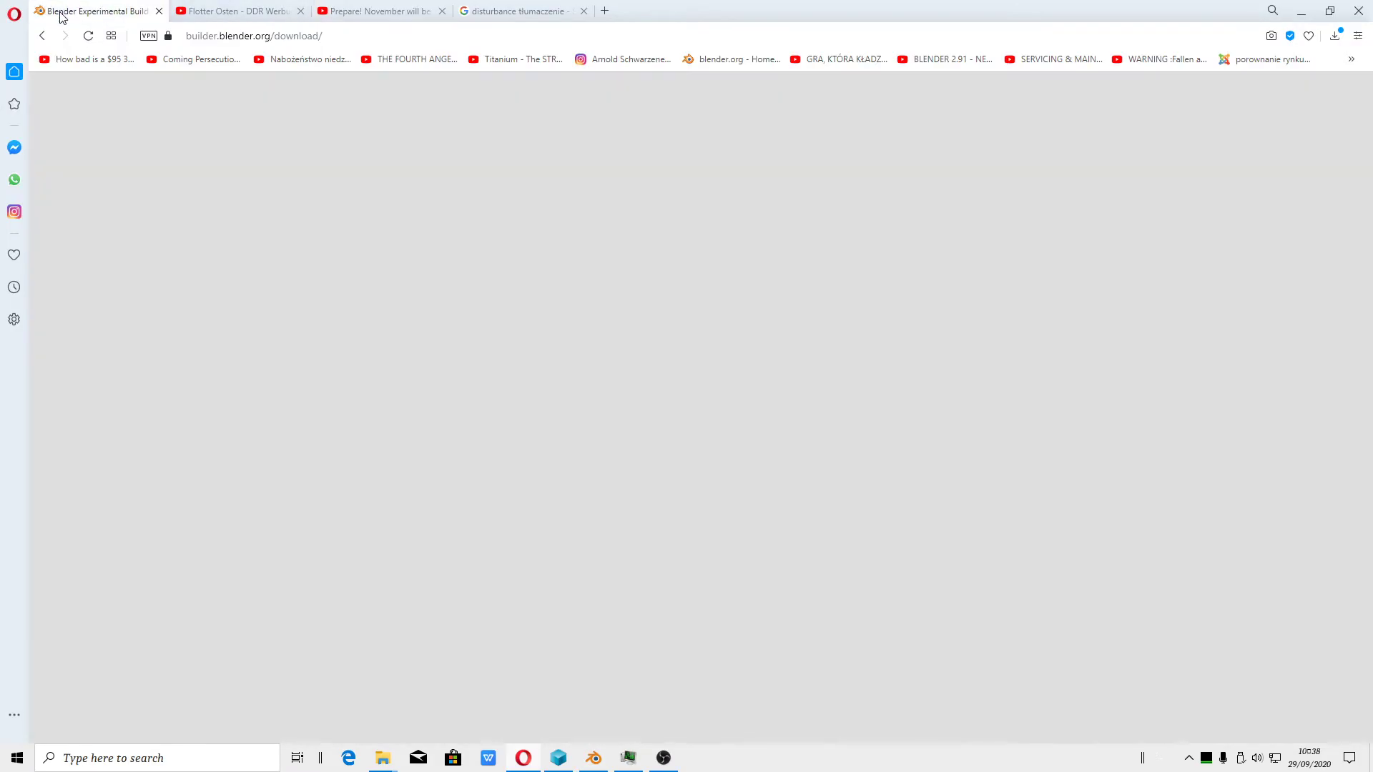
{"action": "left_click", "coordinate": [342, 90]}
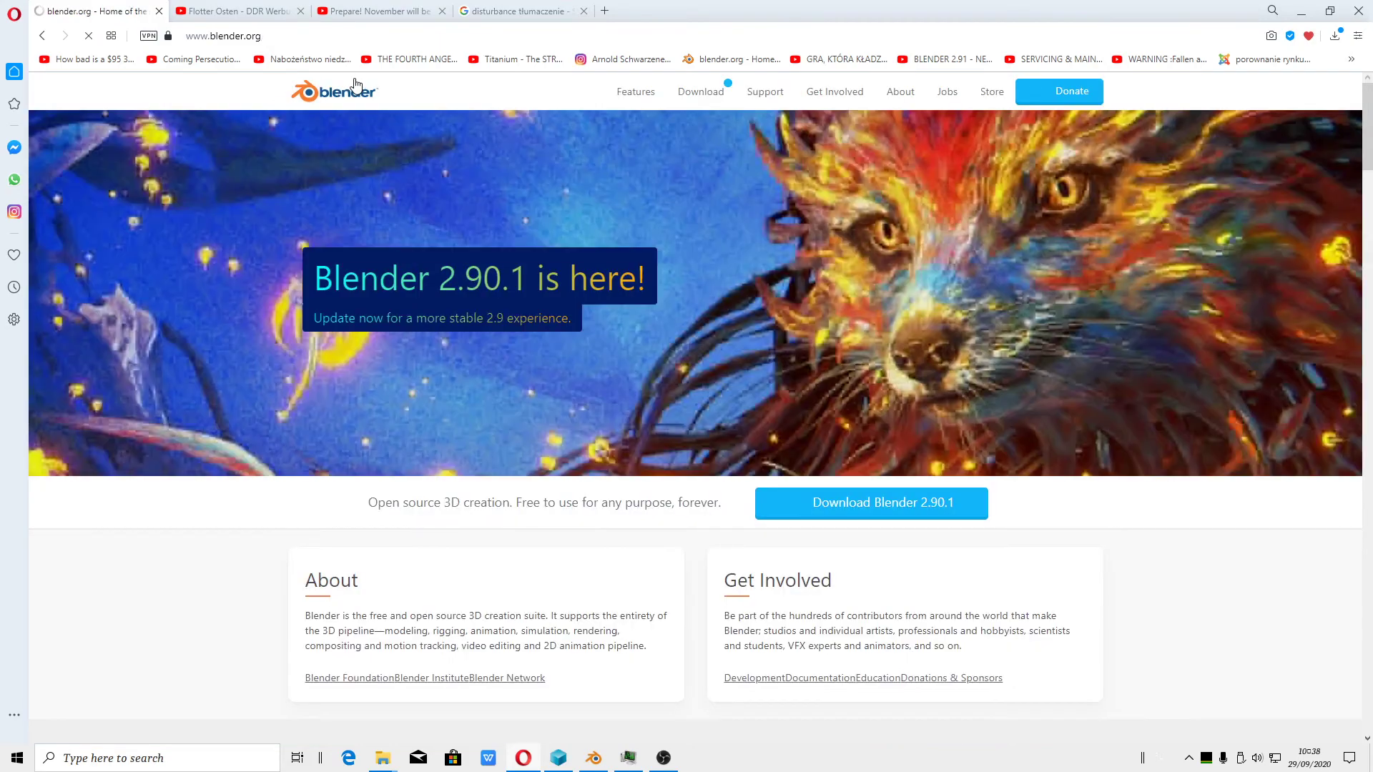
{"action": "left_click", "coordinate": [654, 94]}
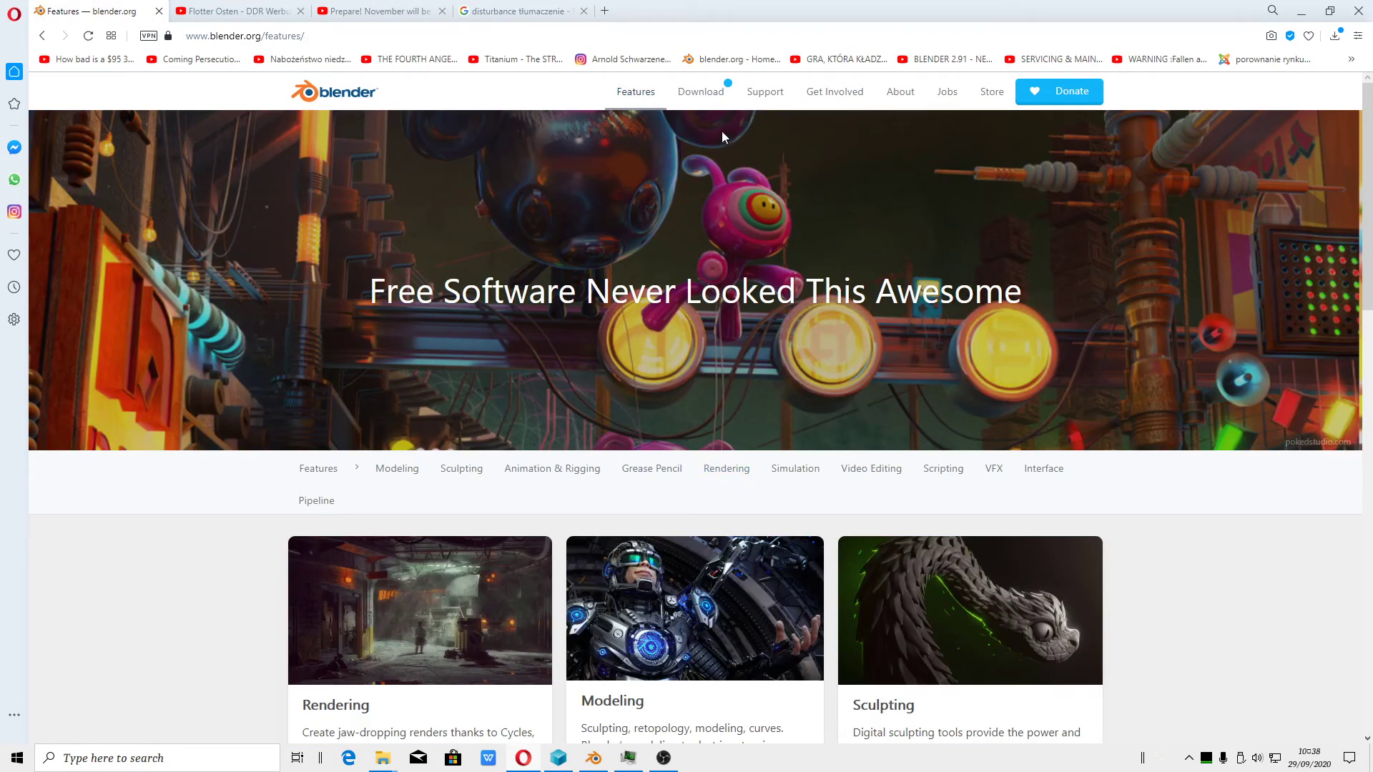
{"action": "left_click", "coordinate": [334, 93]}
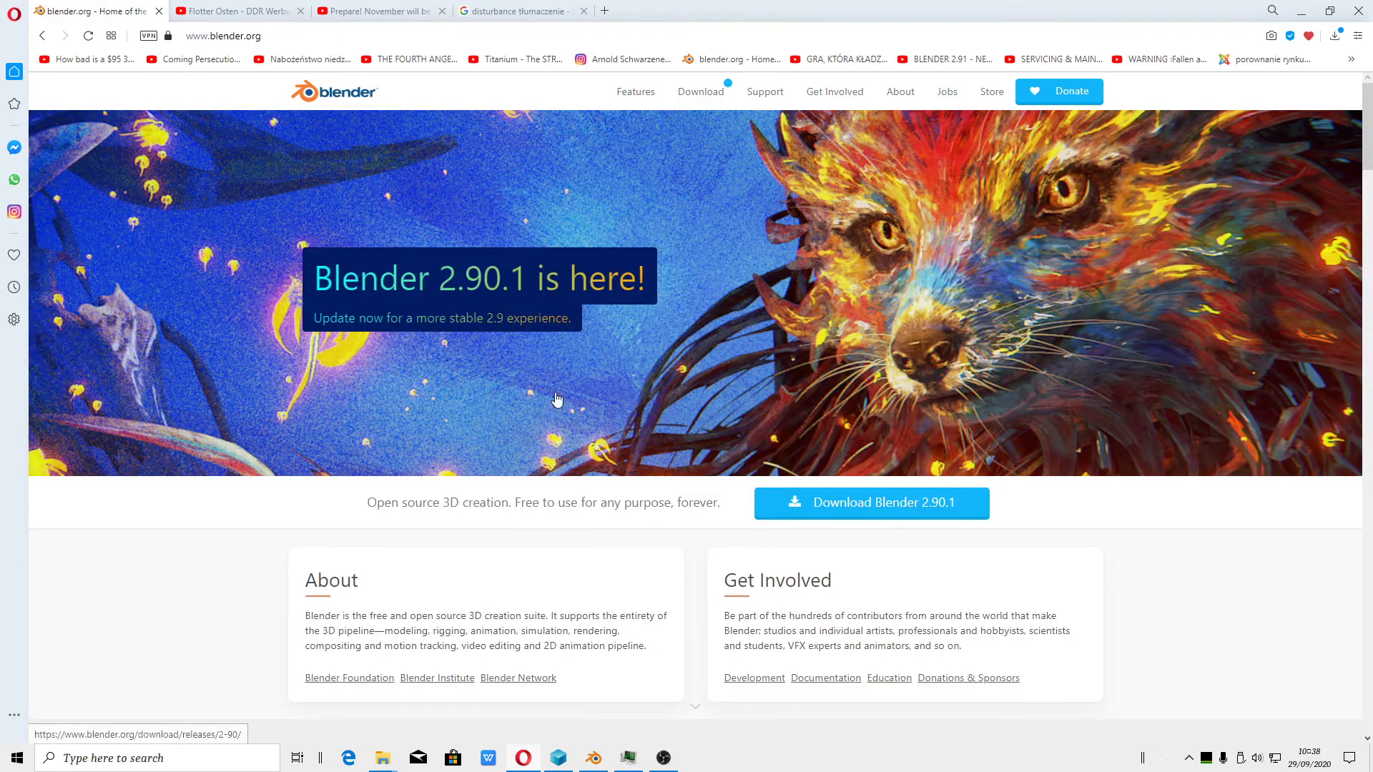
Read the 'Unity joins the Development Fund' news article, then bring Blender and OBS to the front
{"action": "scroll", "coordinate": [557, 399], "scroll_direction": "down", "scroll_amount": 5}
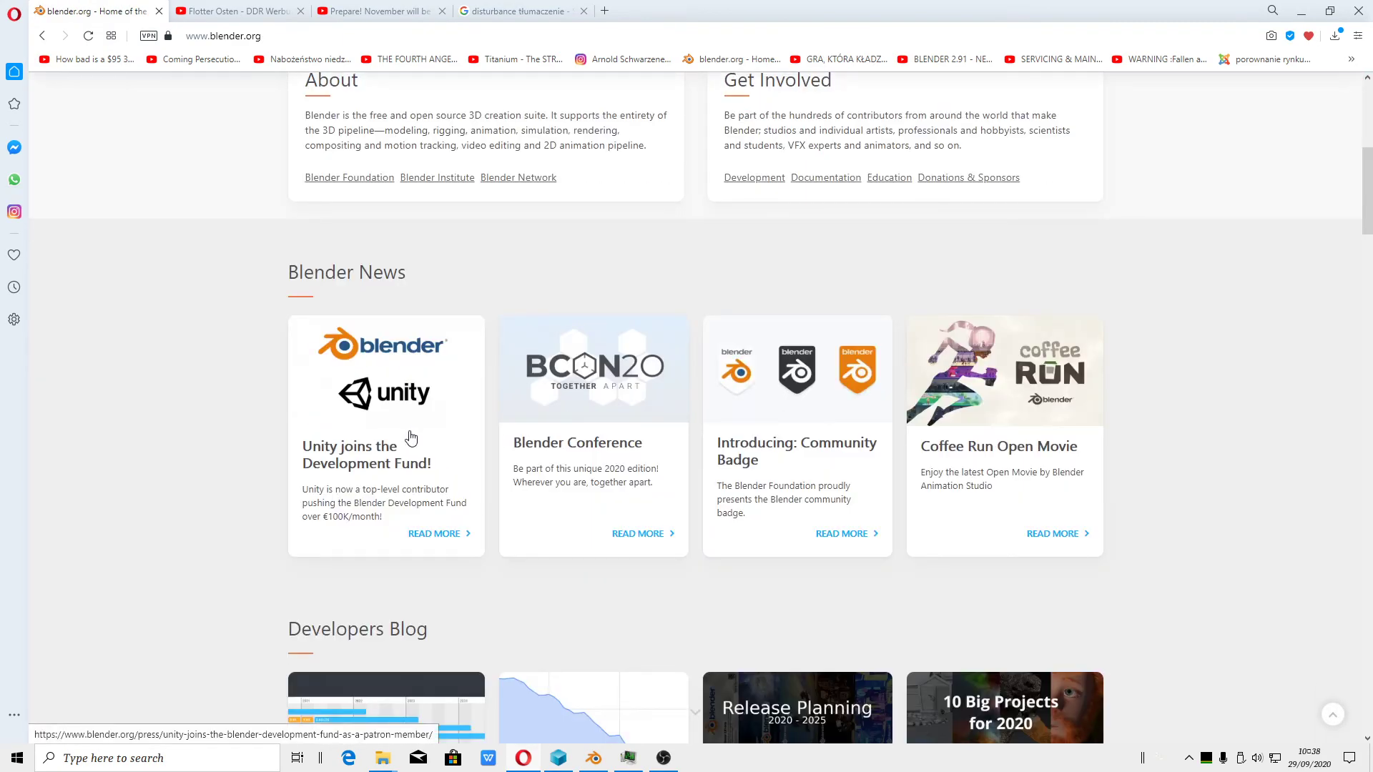
{"action": "left_click", "coordinate": [411, 438]}
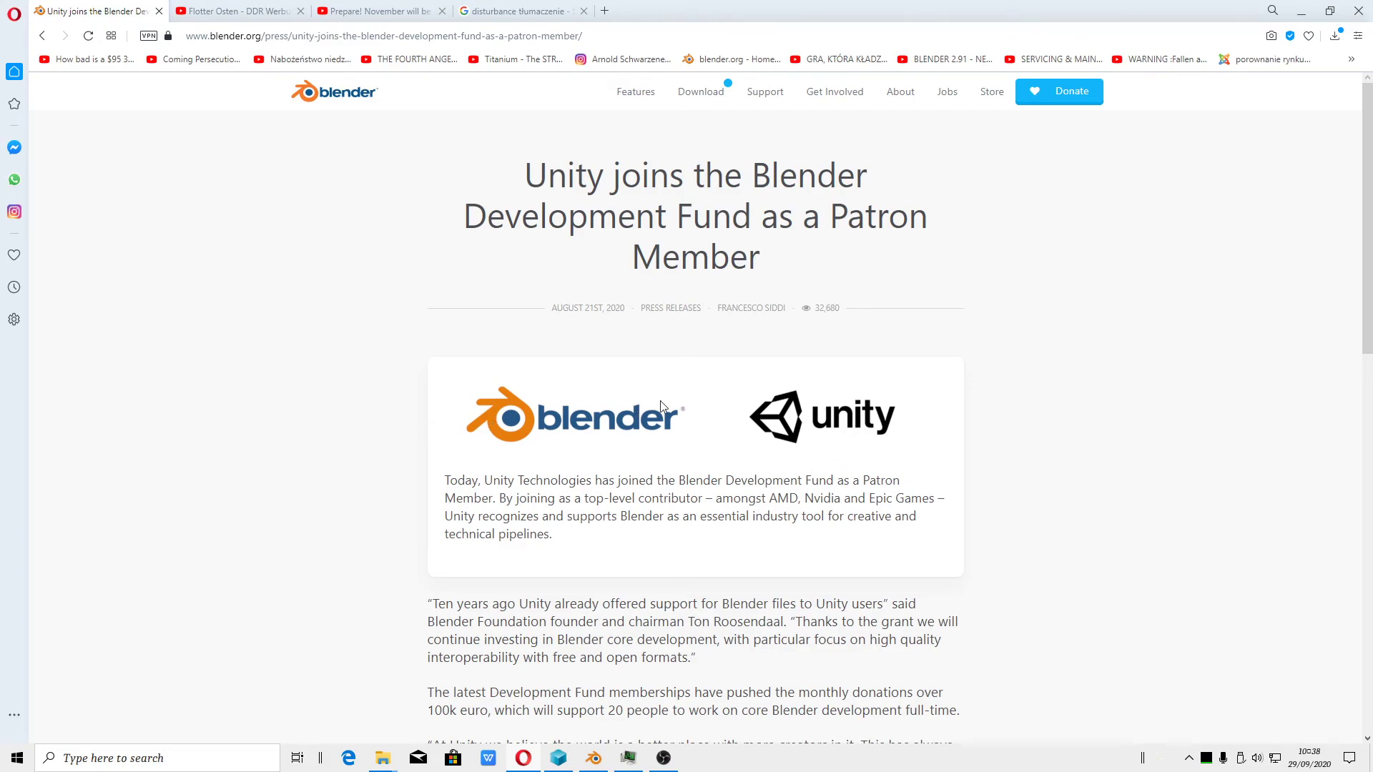
{"action": "scroll", "coordinate": [751, 275], "scroll_direction": "down", "scroll_amount": 2}
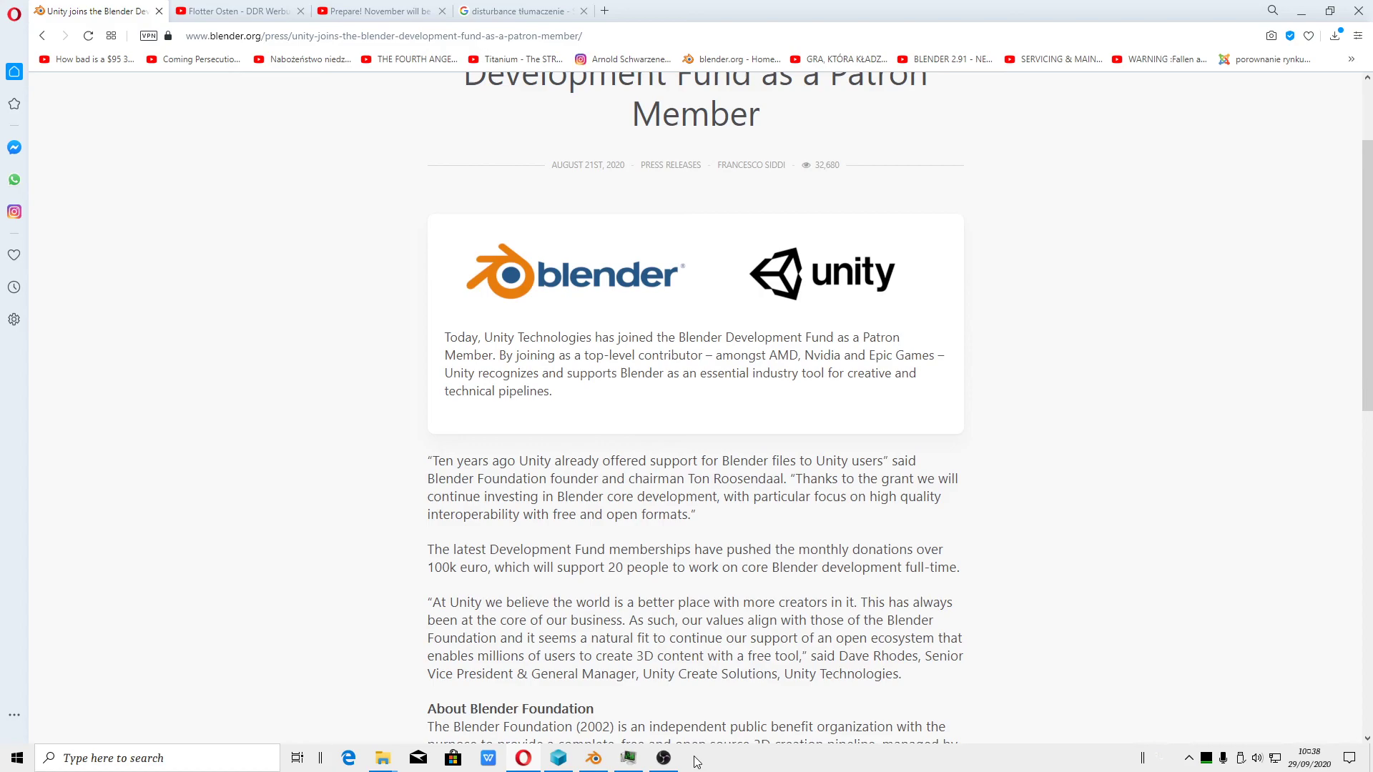
{"action": "scroll", "coordinate": [550, 394], "scroll_direction": "up", "scroll_amount": 2}
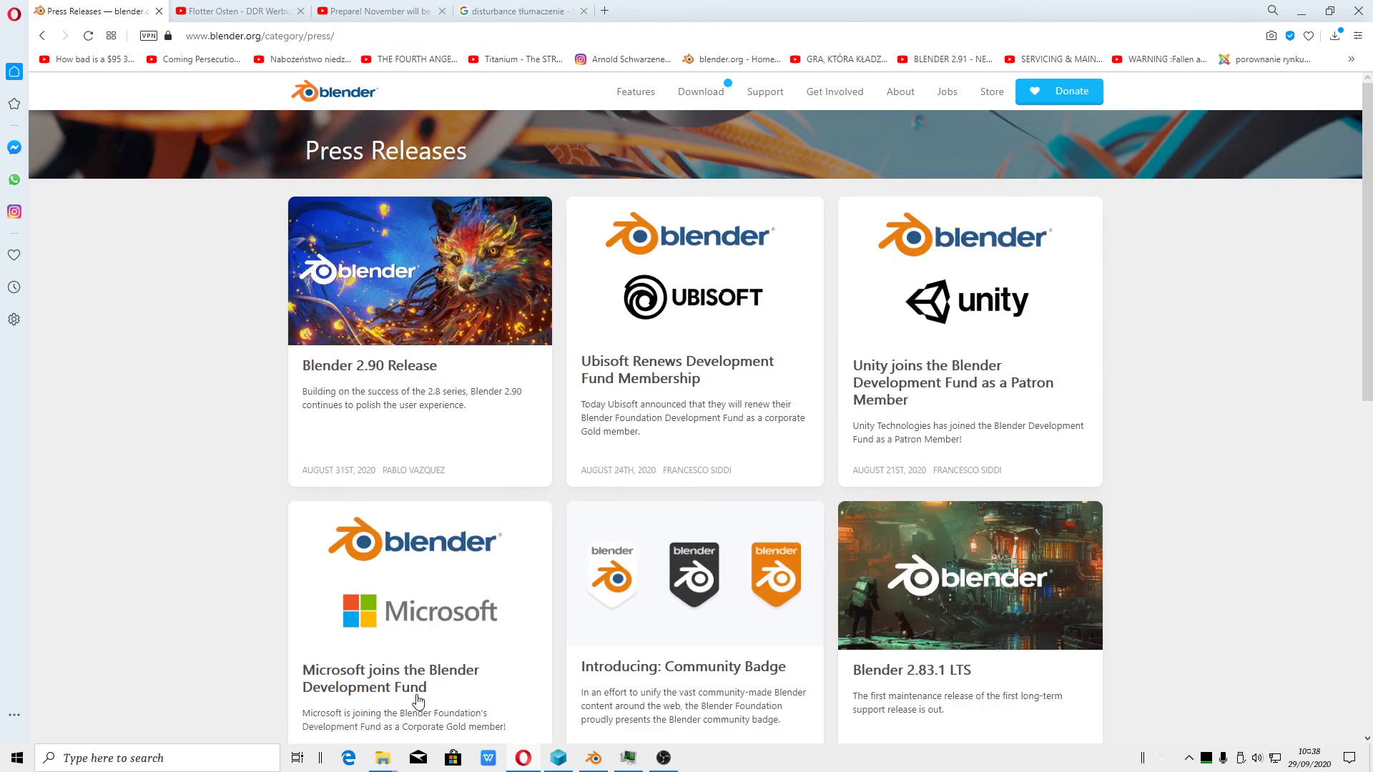
{"action": "scroll", "coordinate": [418, 701], "scroll_direction": "down", "scroll_amount": 1}
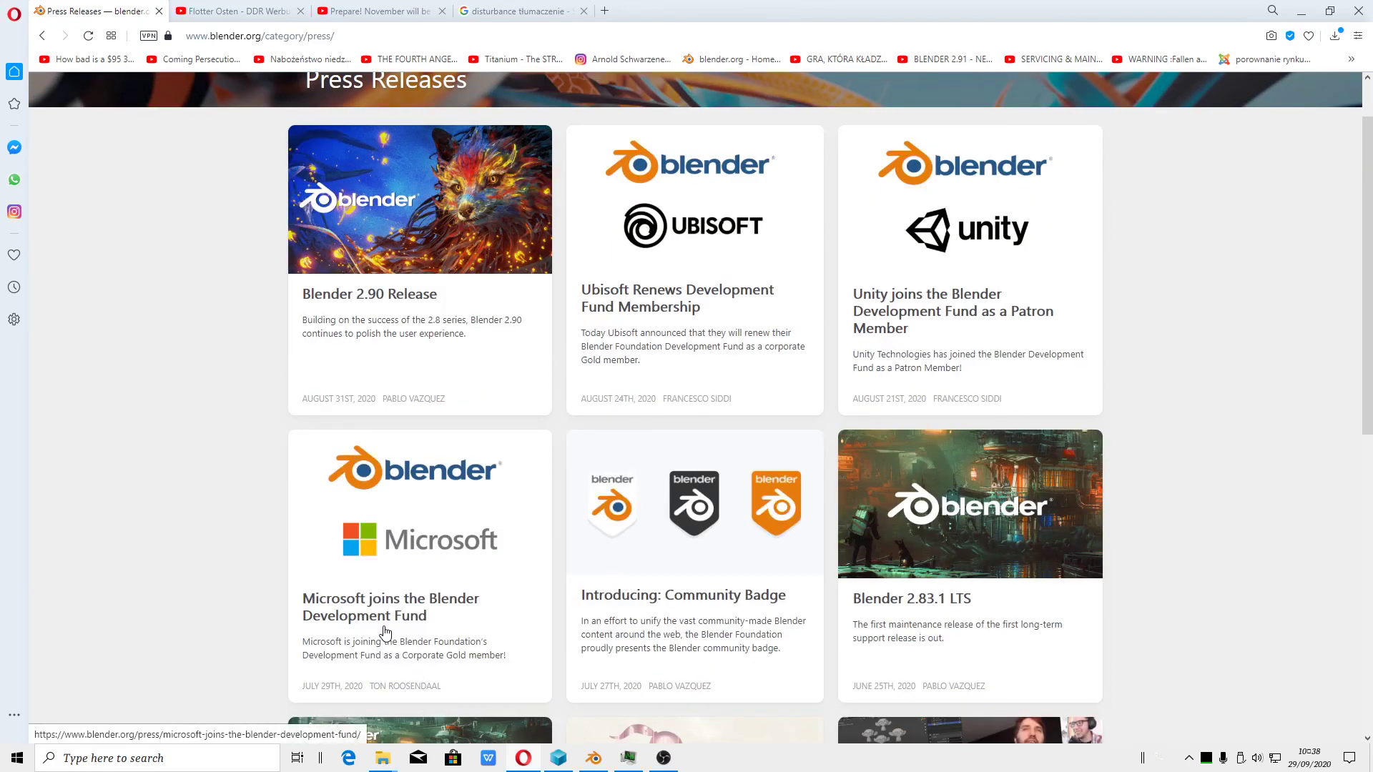
{"action": "scroll", "coordinate": [385, 632], "scroll_direction": "up", "scroll_amount": 1}
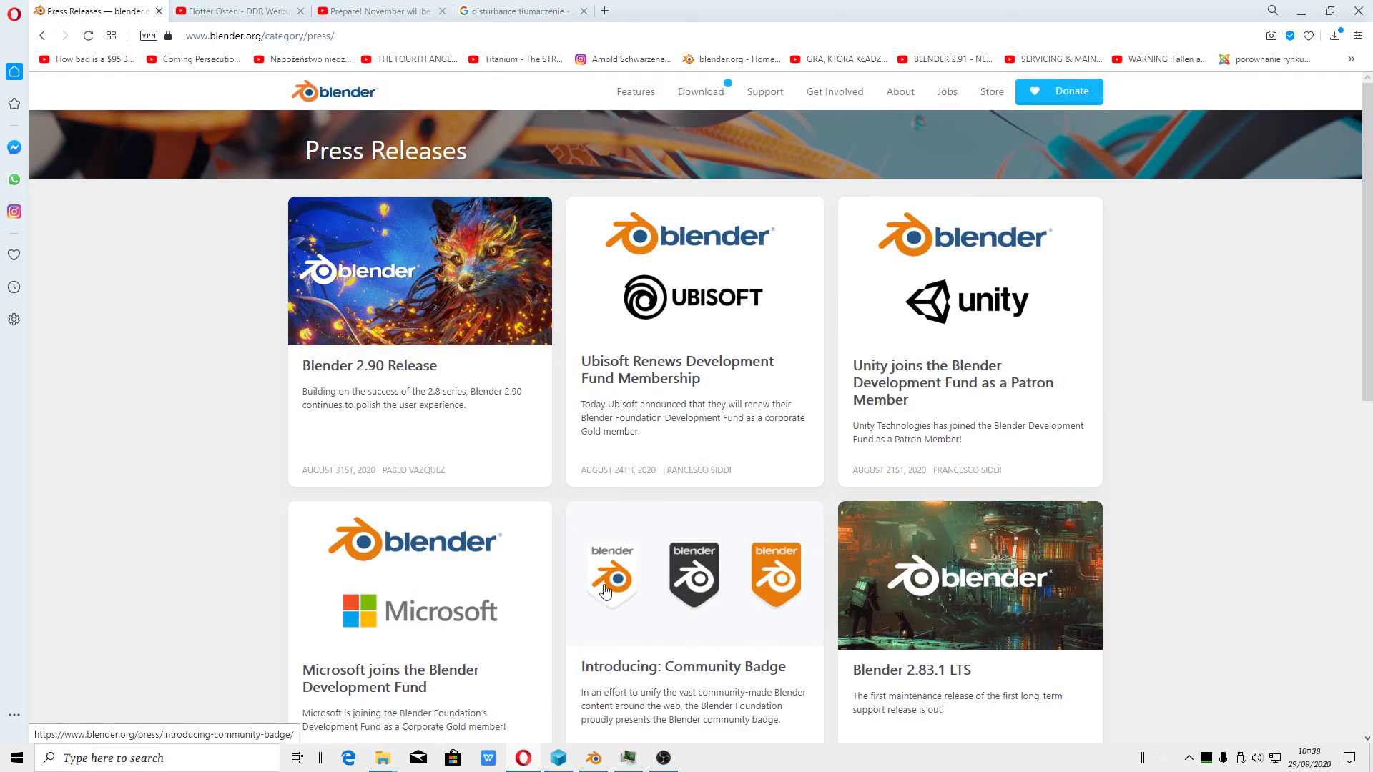
{"action": "left_click", "coordinate": [594, 758]}
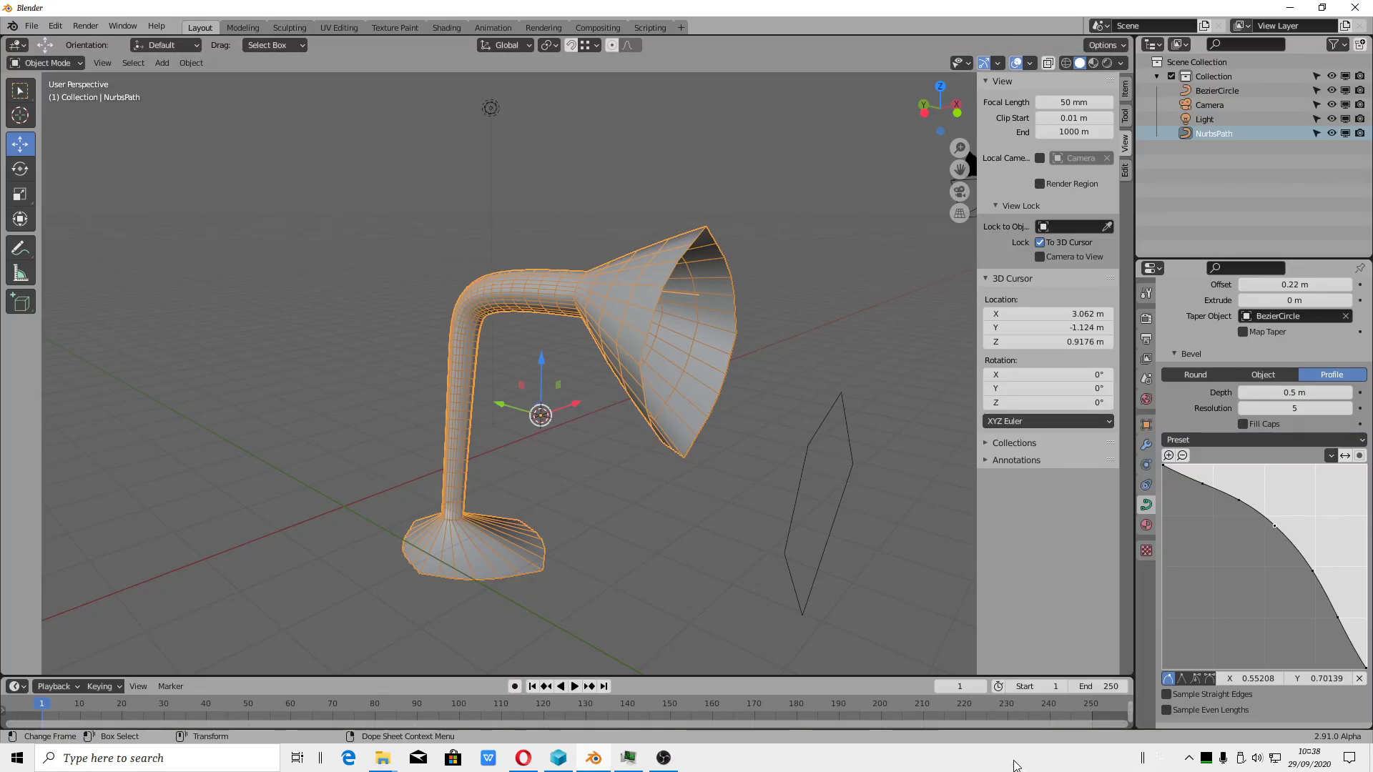
{"action": "left_click", "coordinate": [669, 760]}
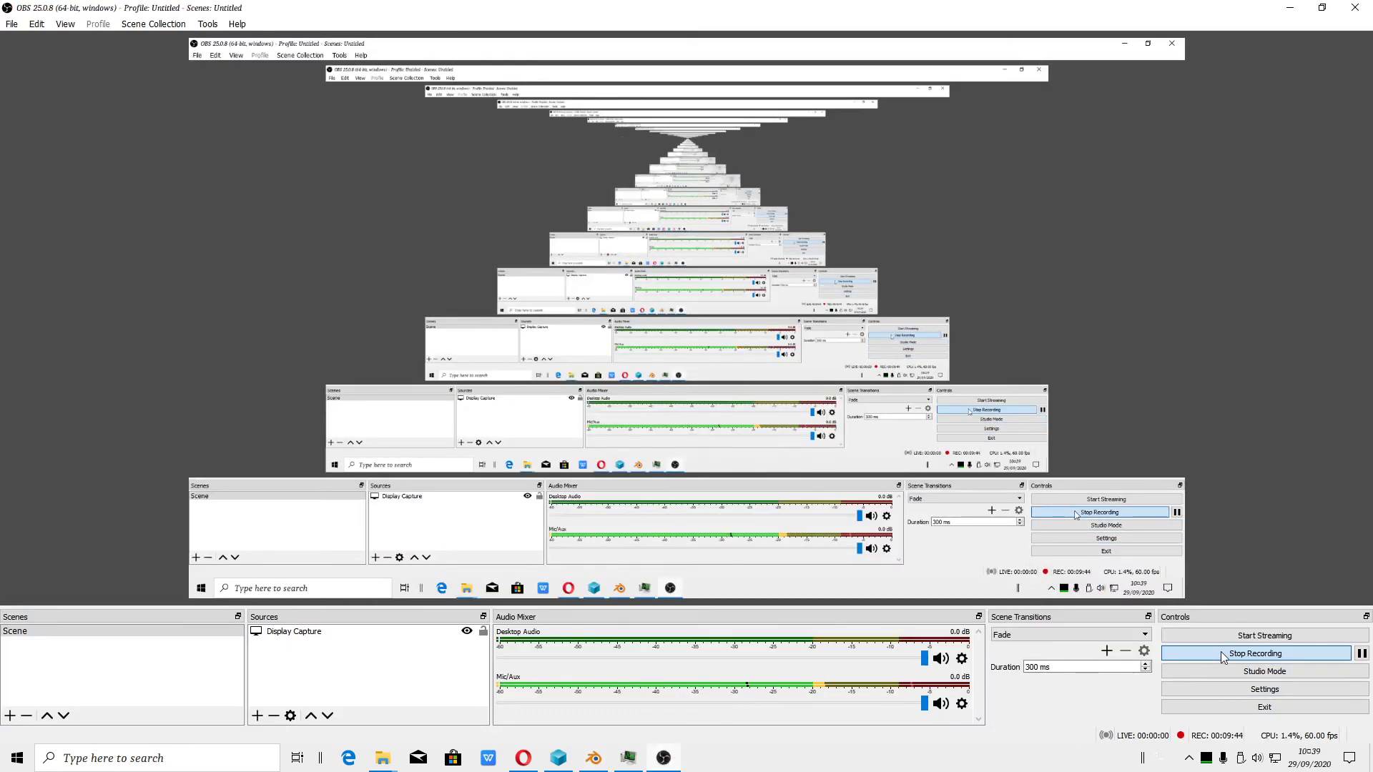